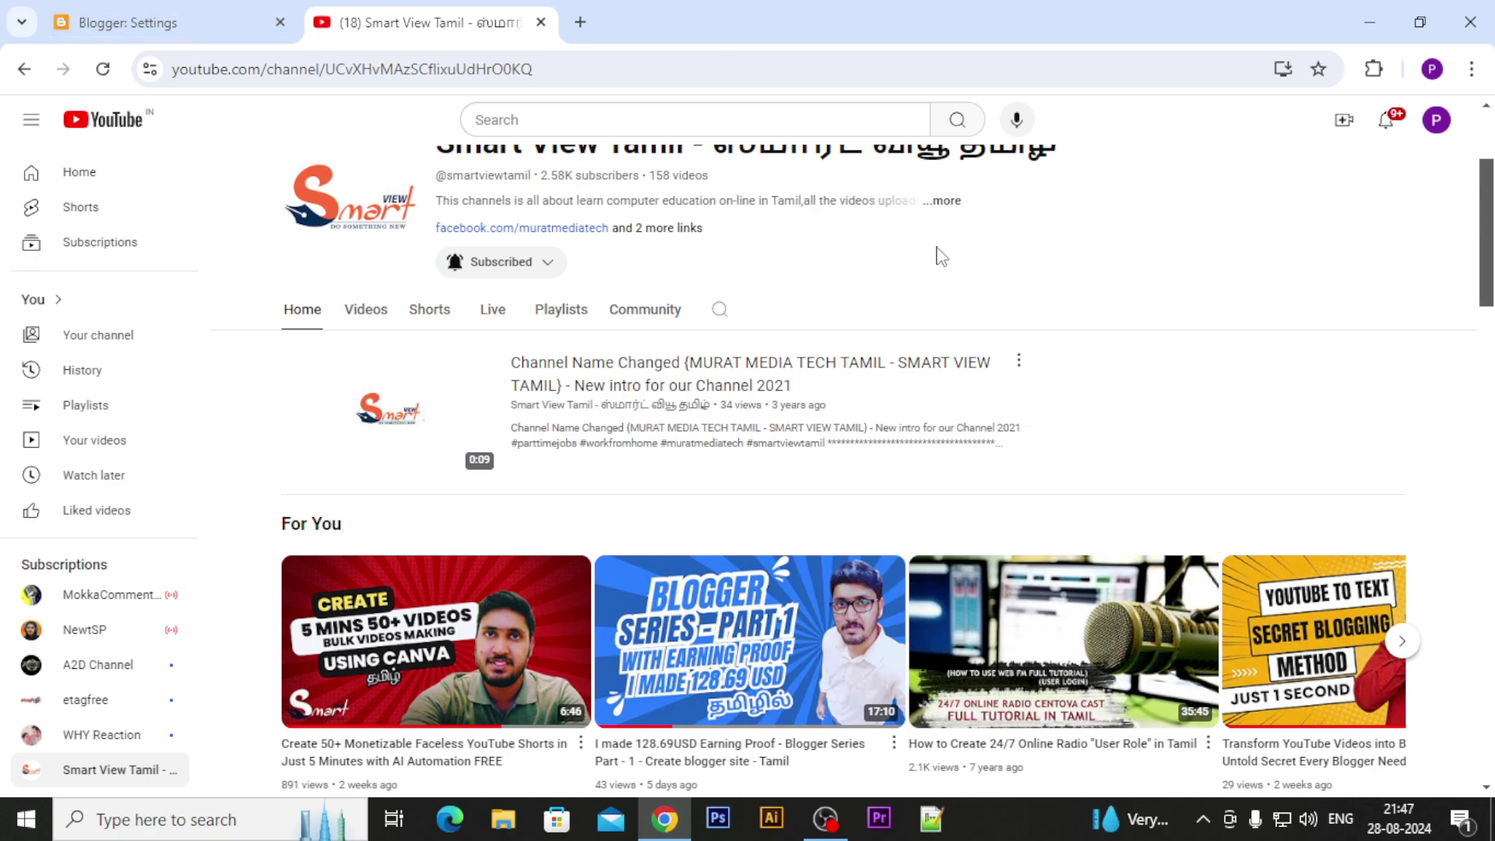
# Switch to the Blogger settings page and view the list of existing blogs.
pyautogui.scroll(2, 1194, 347)
pyautogui.scroll(2, 1199, 352)
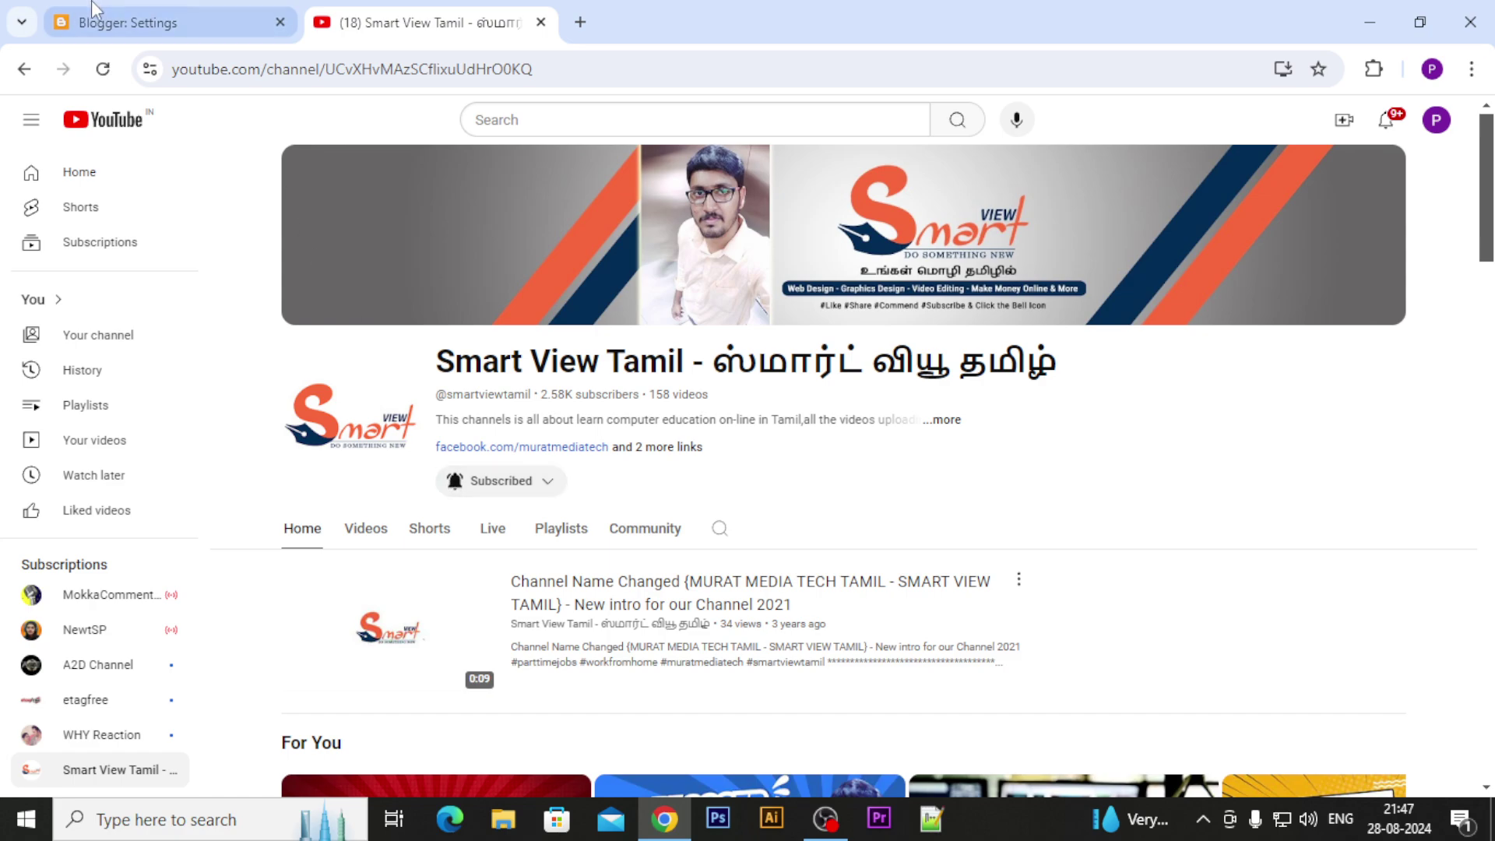
pyautogui.click(124, 21)
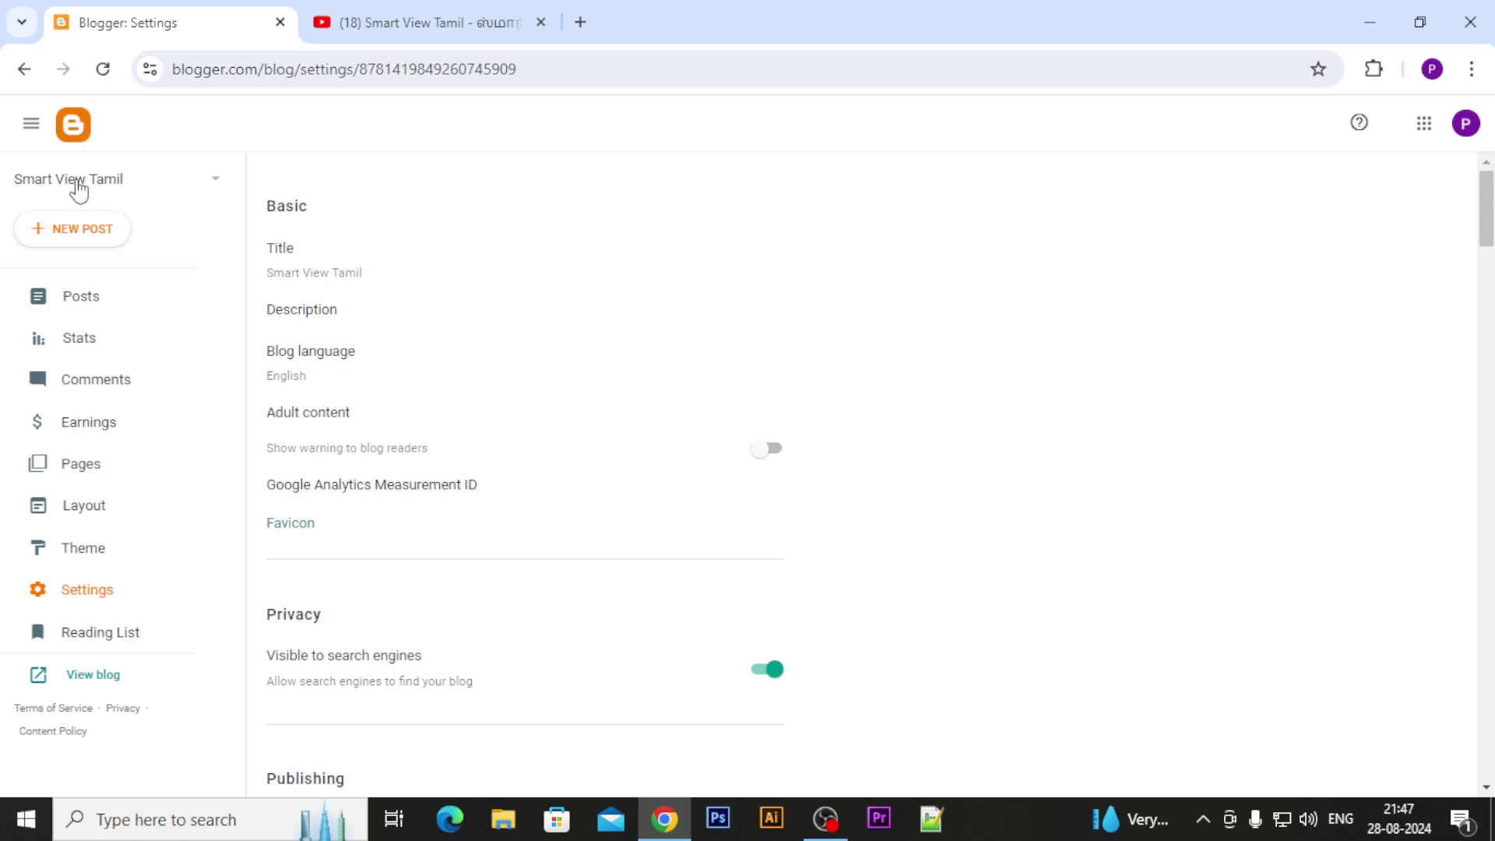
pyautogui.click(190, 191)
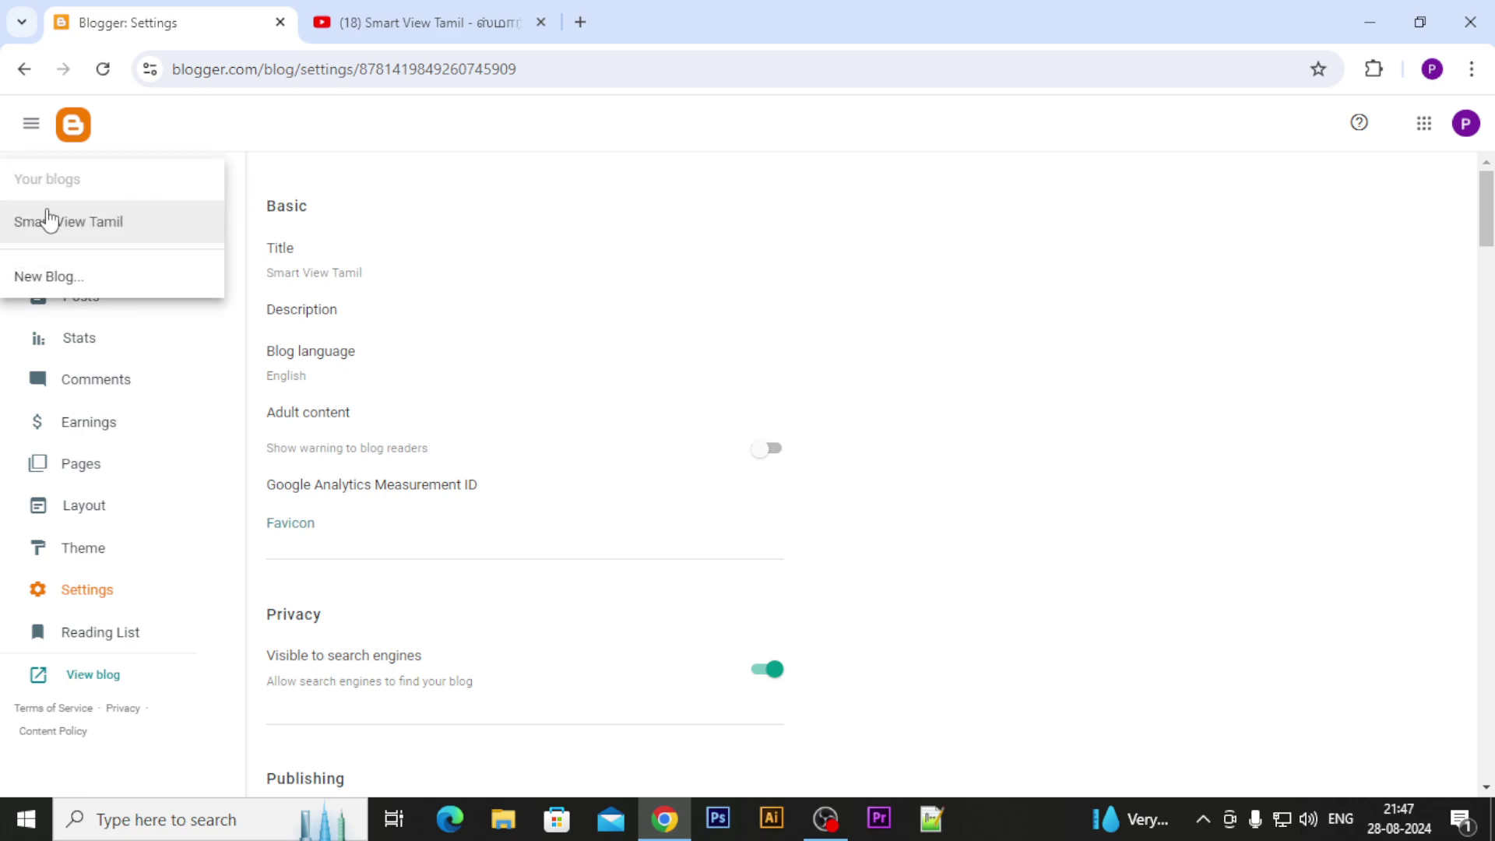
pyautogui.click(372, 165)
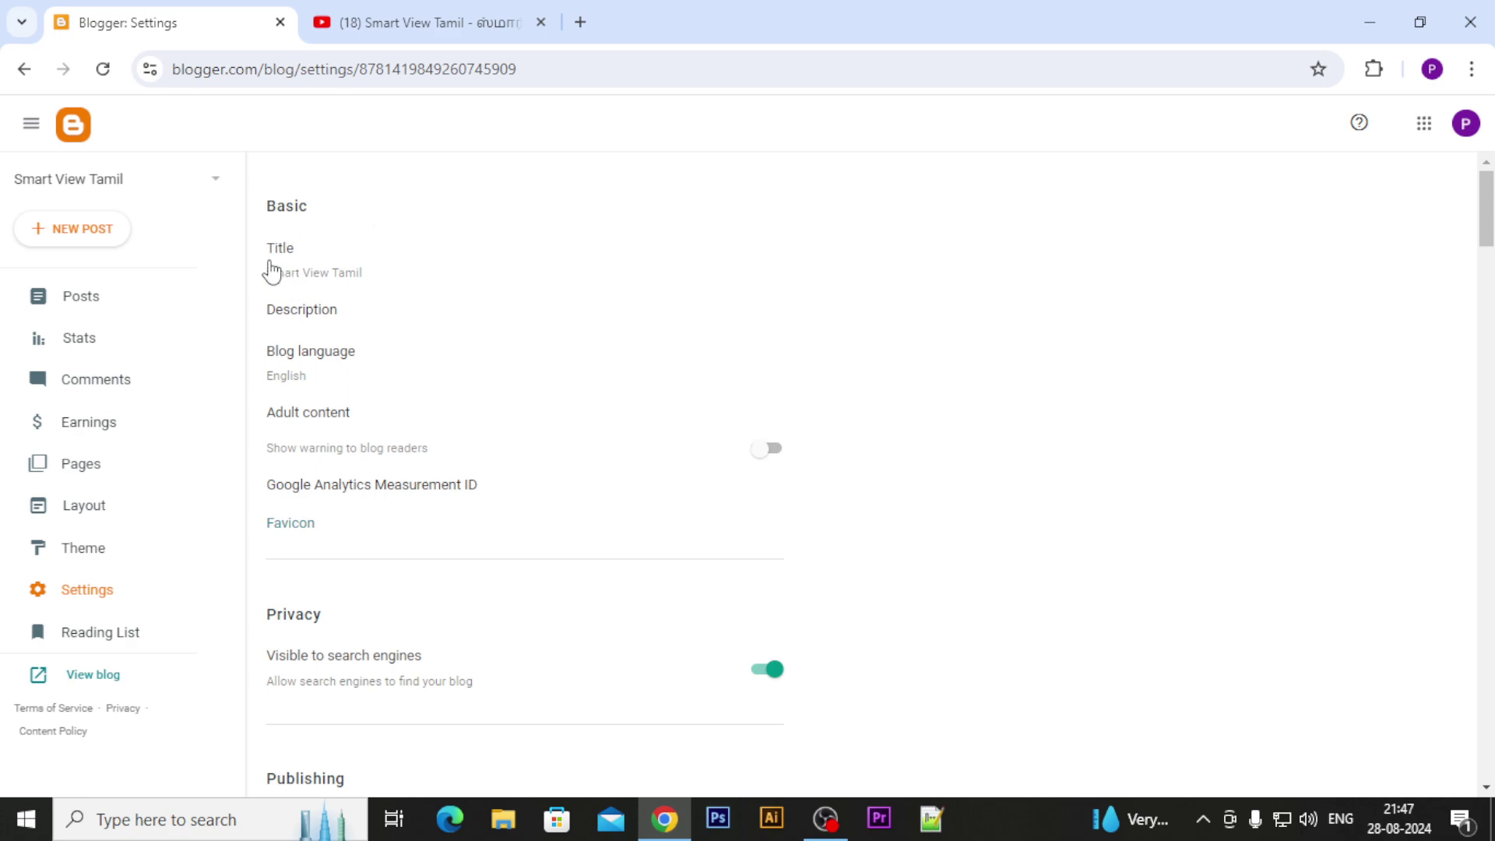
pyautogui.click(314, 282)
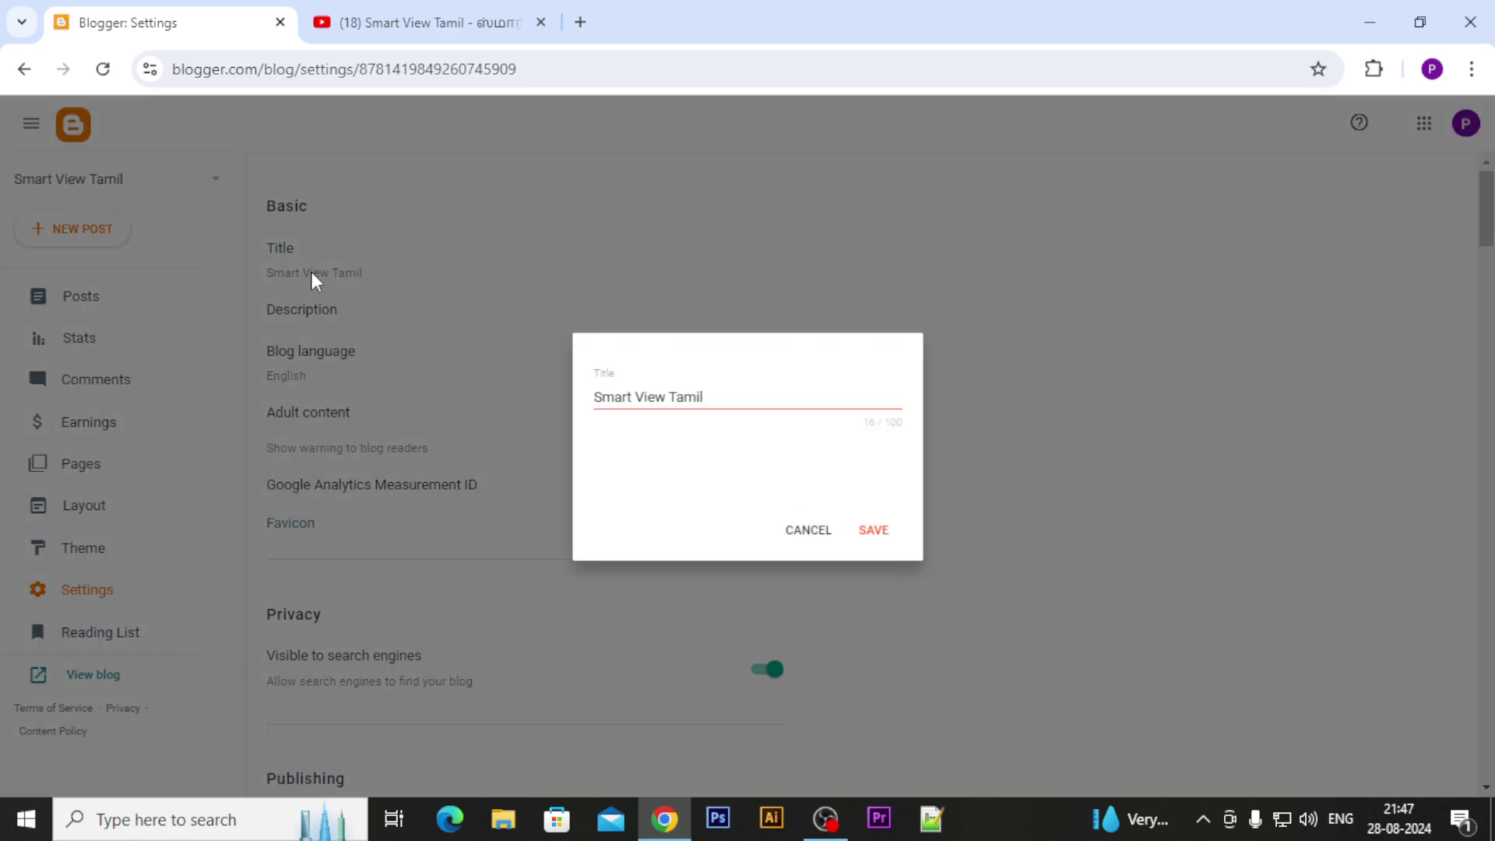
pyautogui.moveTo(705, 396); pyautogui.dragTo(530, 352)
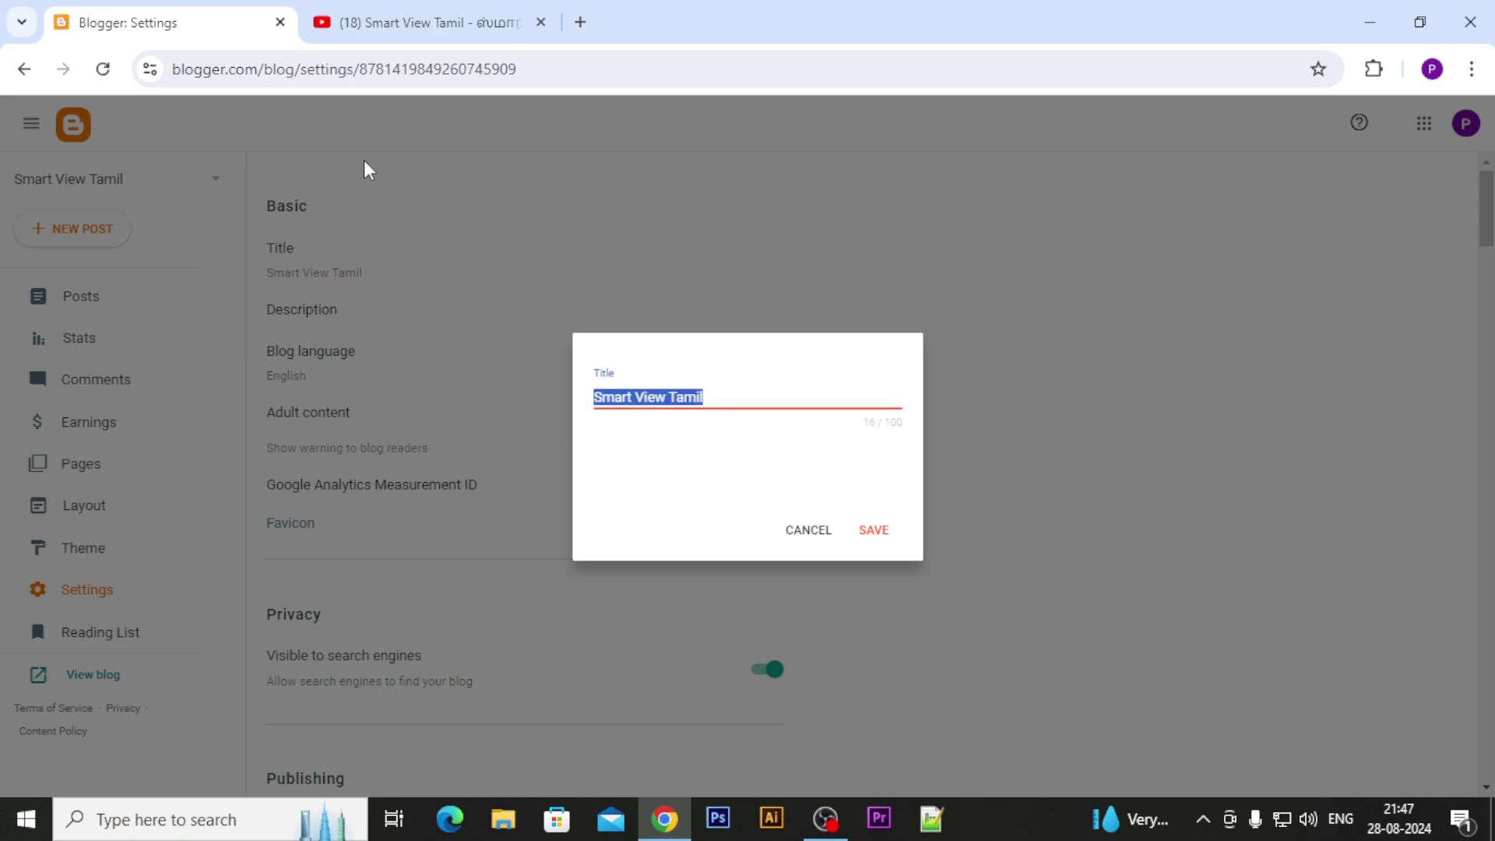
pyautogui.click(809, 531)
# Open the live blog in a new tab and view its home page.
pyautogui.rightClick(98, 677)
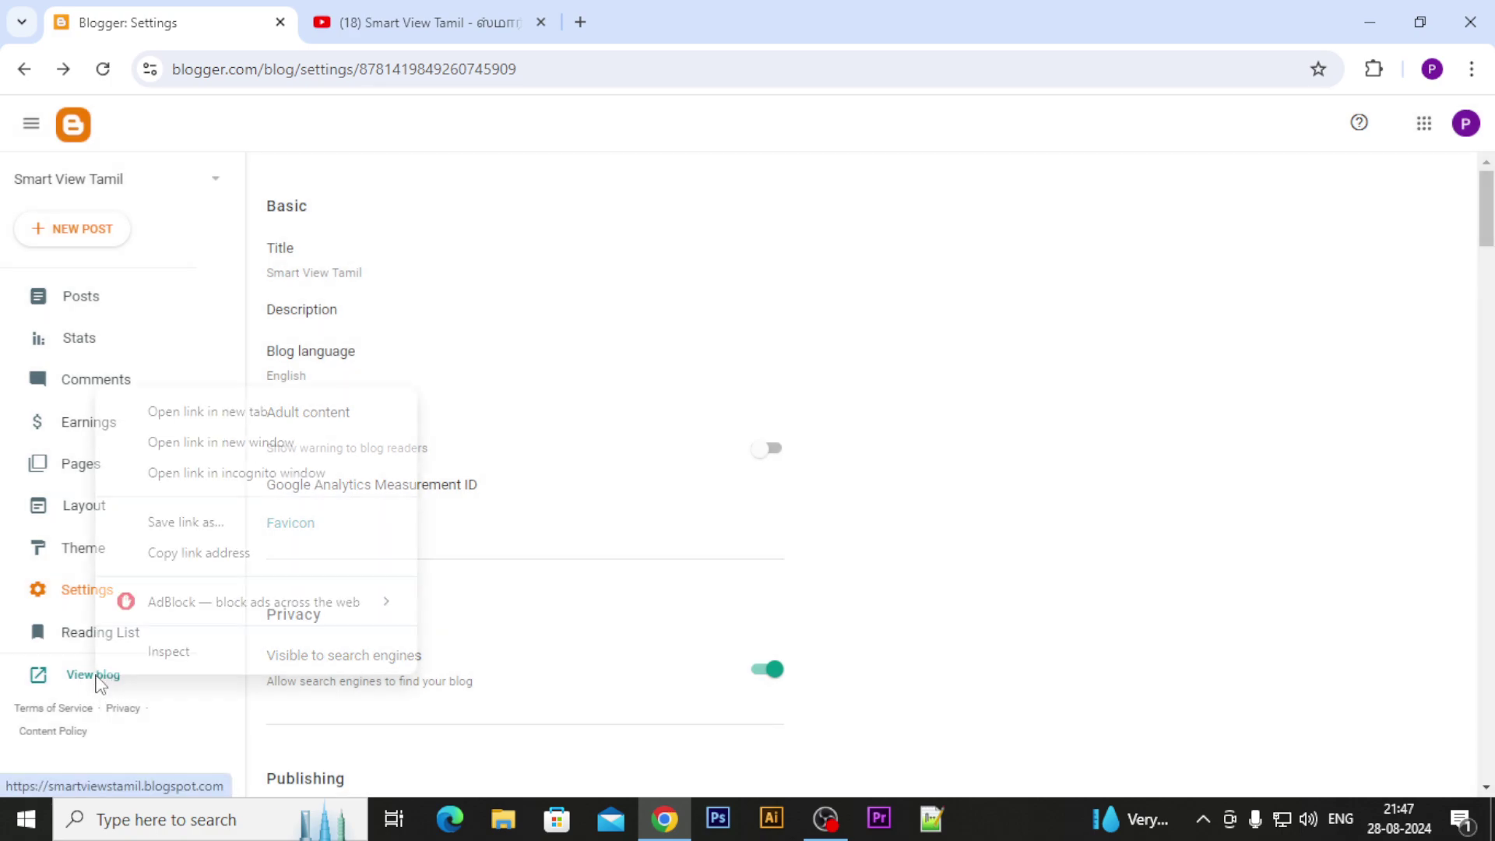
pyautogui.click(204, 413)
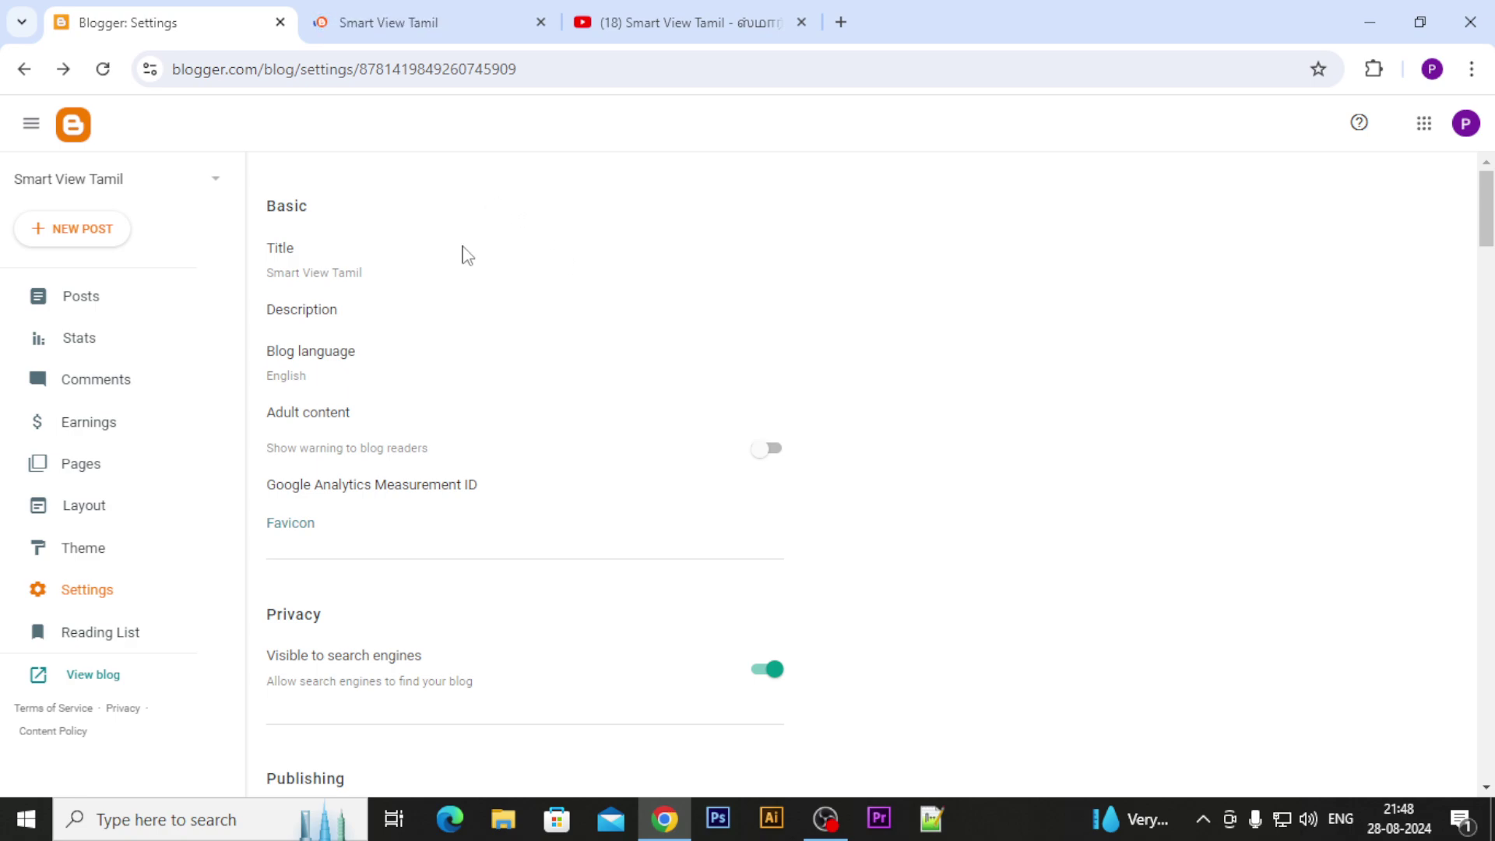
pyautogui.click(325, 10)
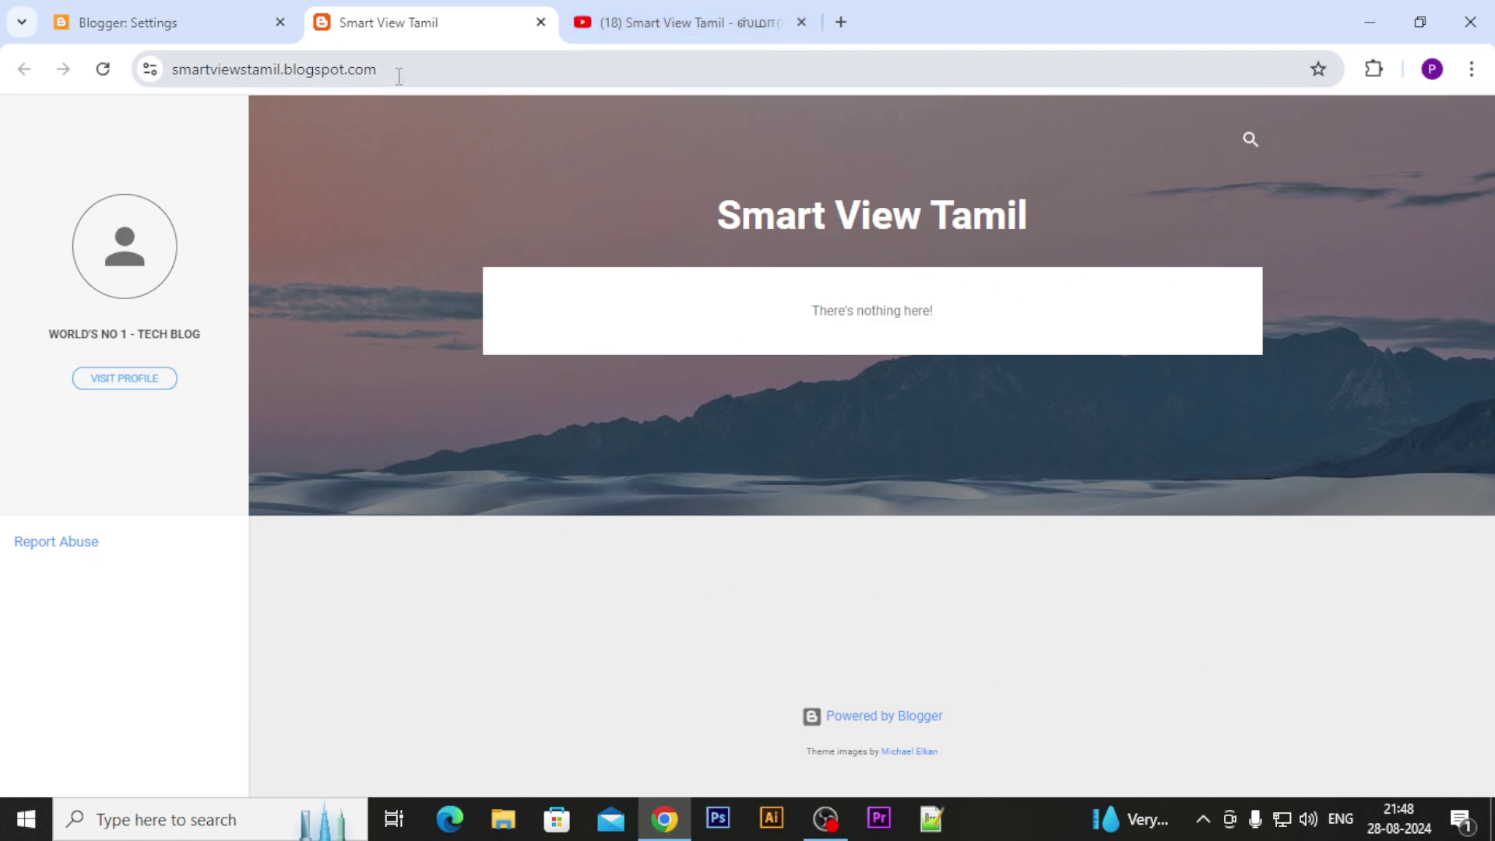
# Shorten the blog title to "Smart View" in the Blogger settings and save it.
pyautogui.click(125, 23)
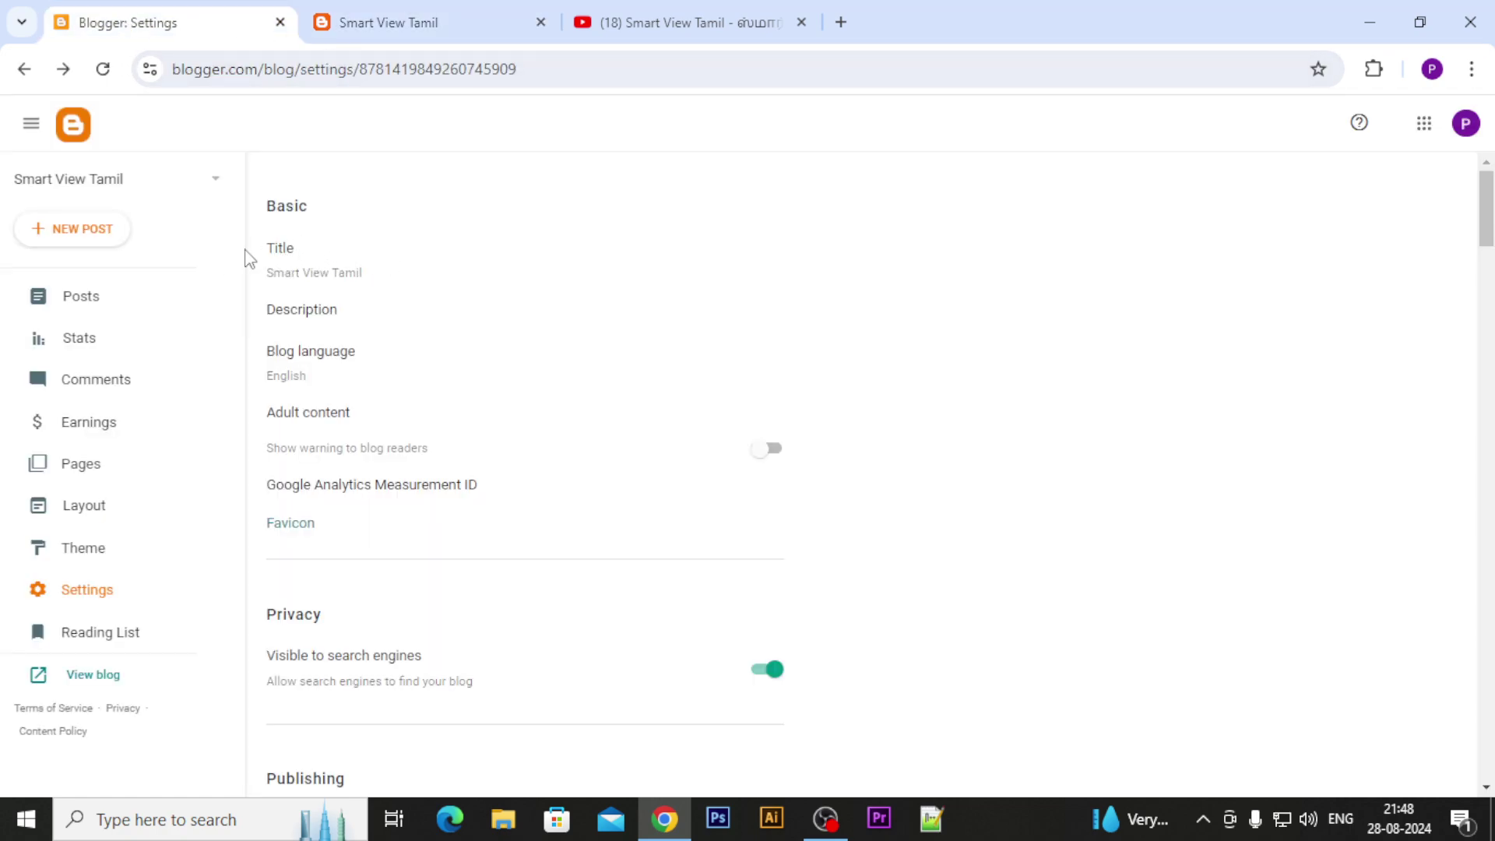
pyautogui.click(294, 274)
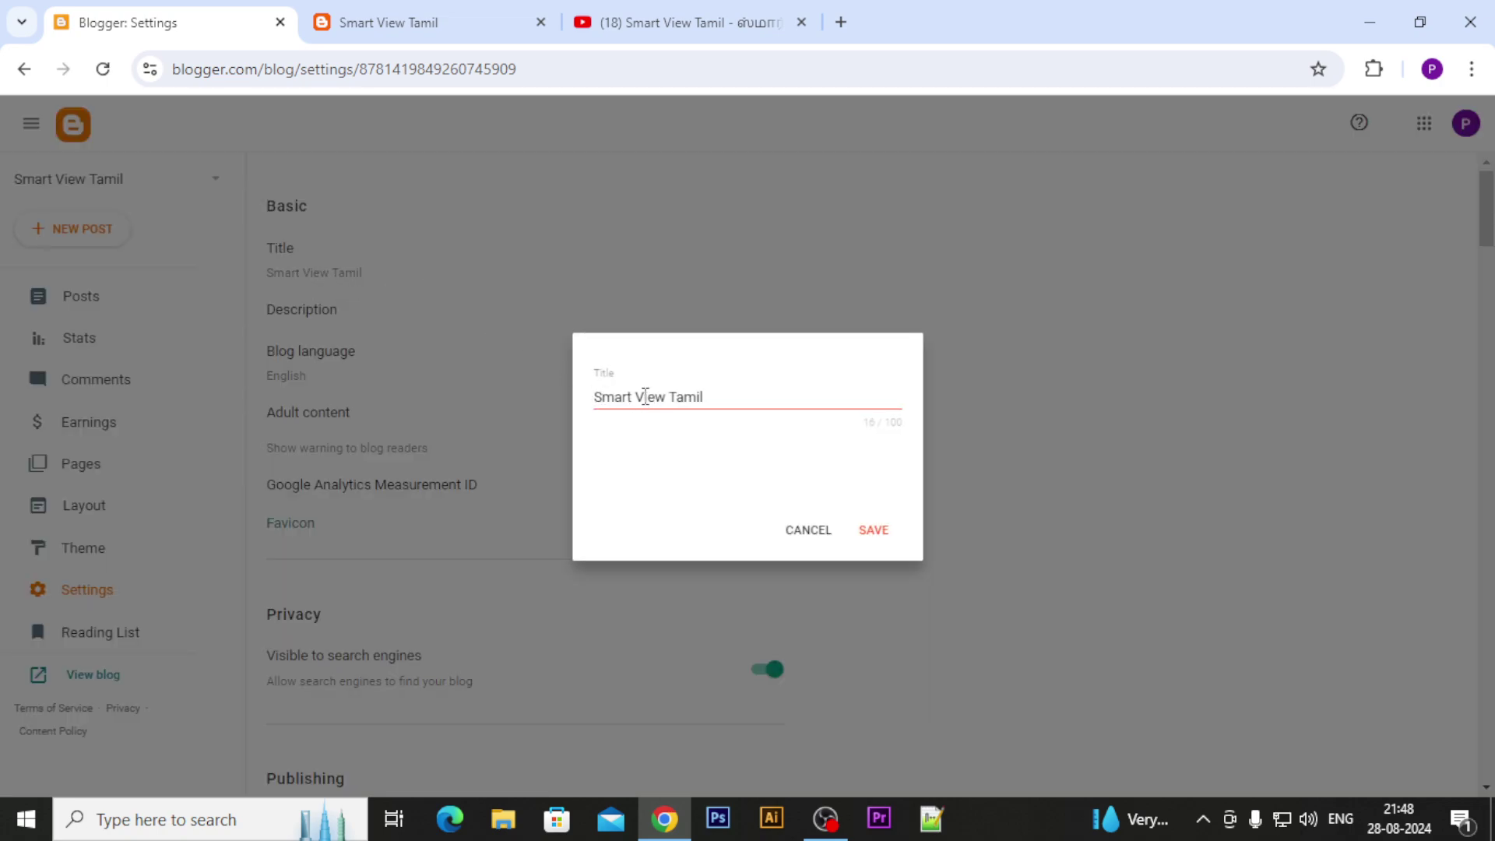
pyautogui.click(363, 37)
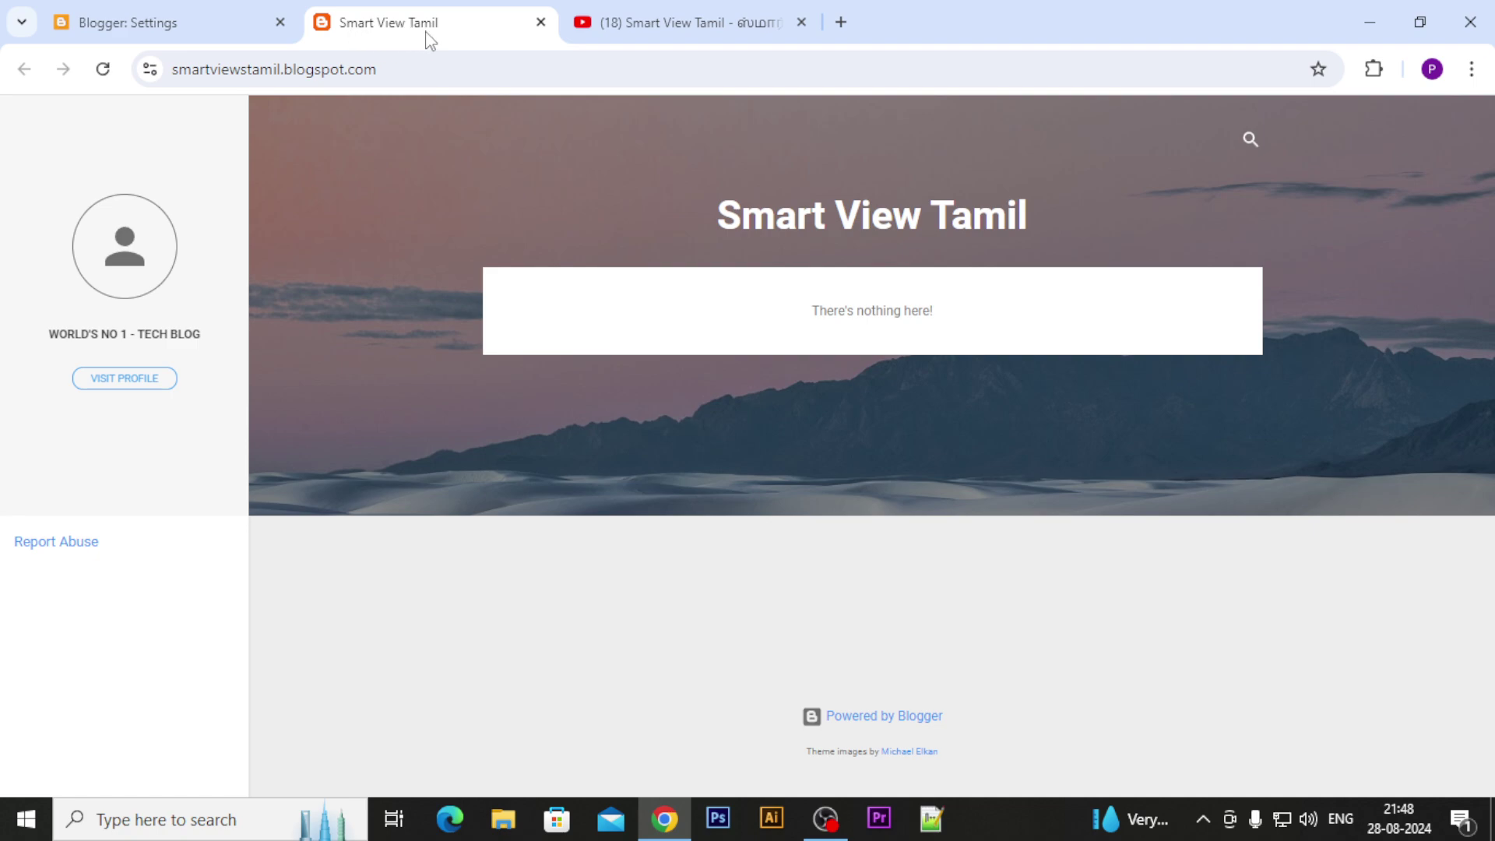
pyautogui.click(195, 28)
pyautogui.click(725, 393)
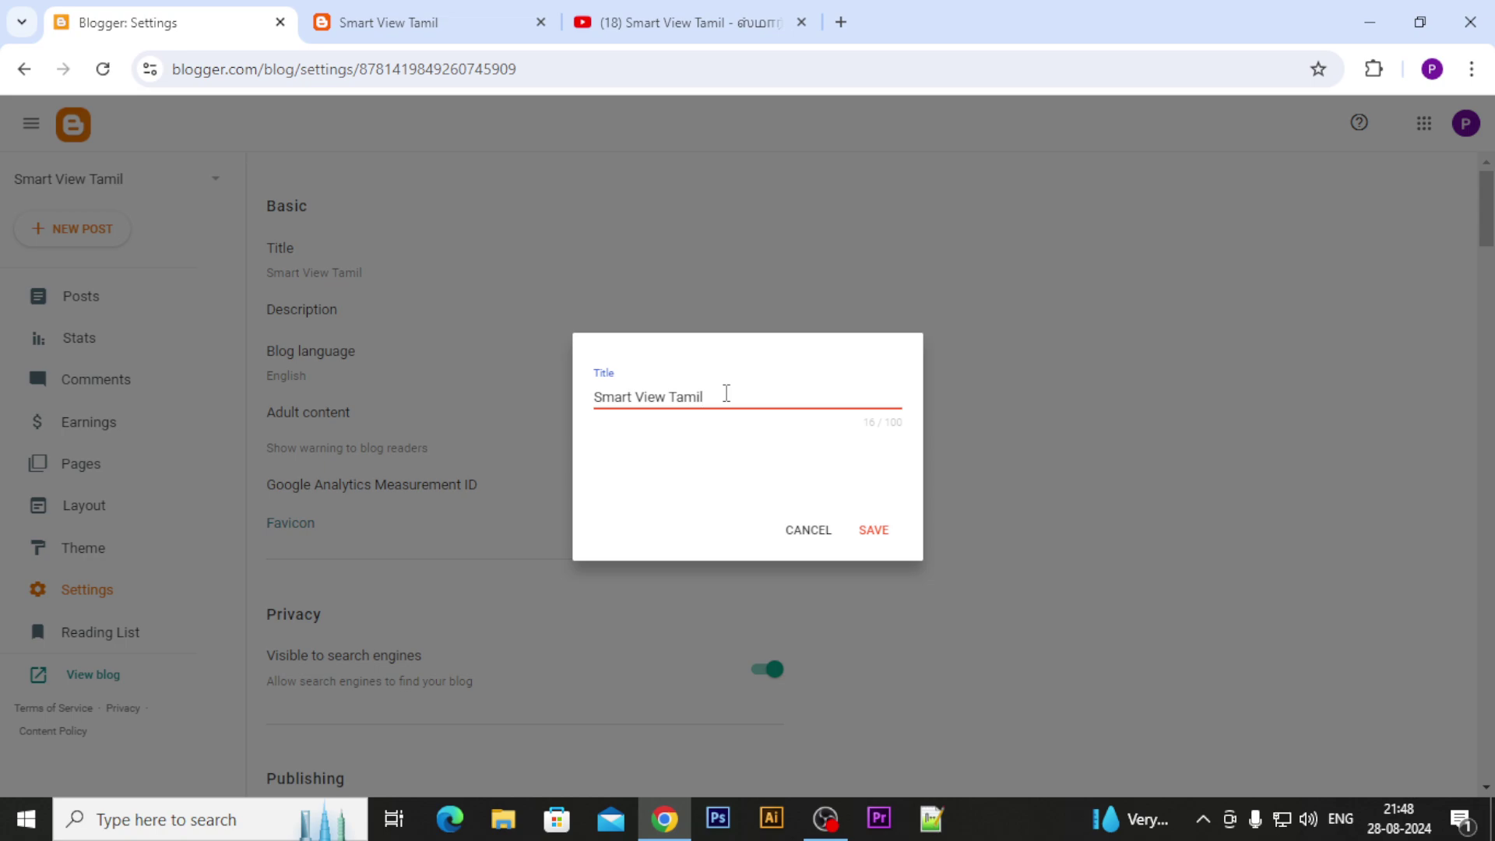
pyautogui.press('BackSpace')
pyautogui.press('BackSpace')
pyautogui.press('BackSpace')
pyautogui.press('BackSpace')
pyautogui.press('BackSpace')
pyautogui.press('BackSpace')
pyautogui.click(856, 529)
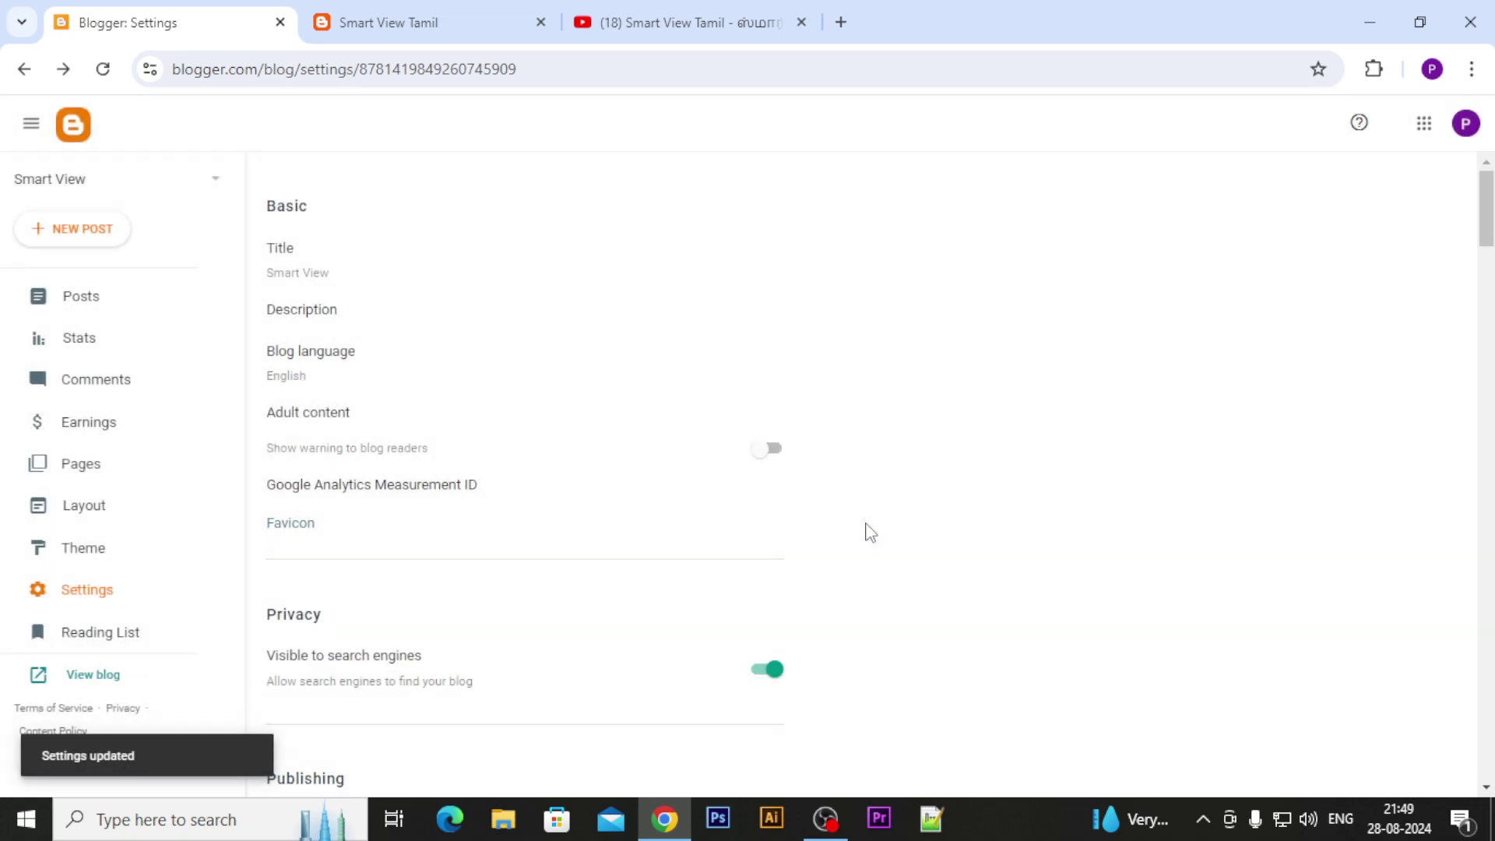
# Reload the live blog to check the title shown on its home page.
pyautogui.click(411, 24)
pyautogui.click(445, 69)
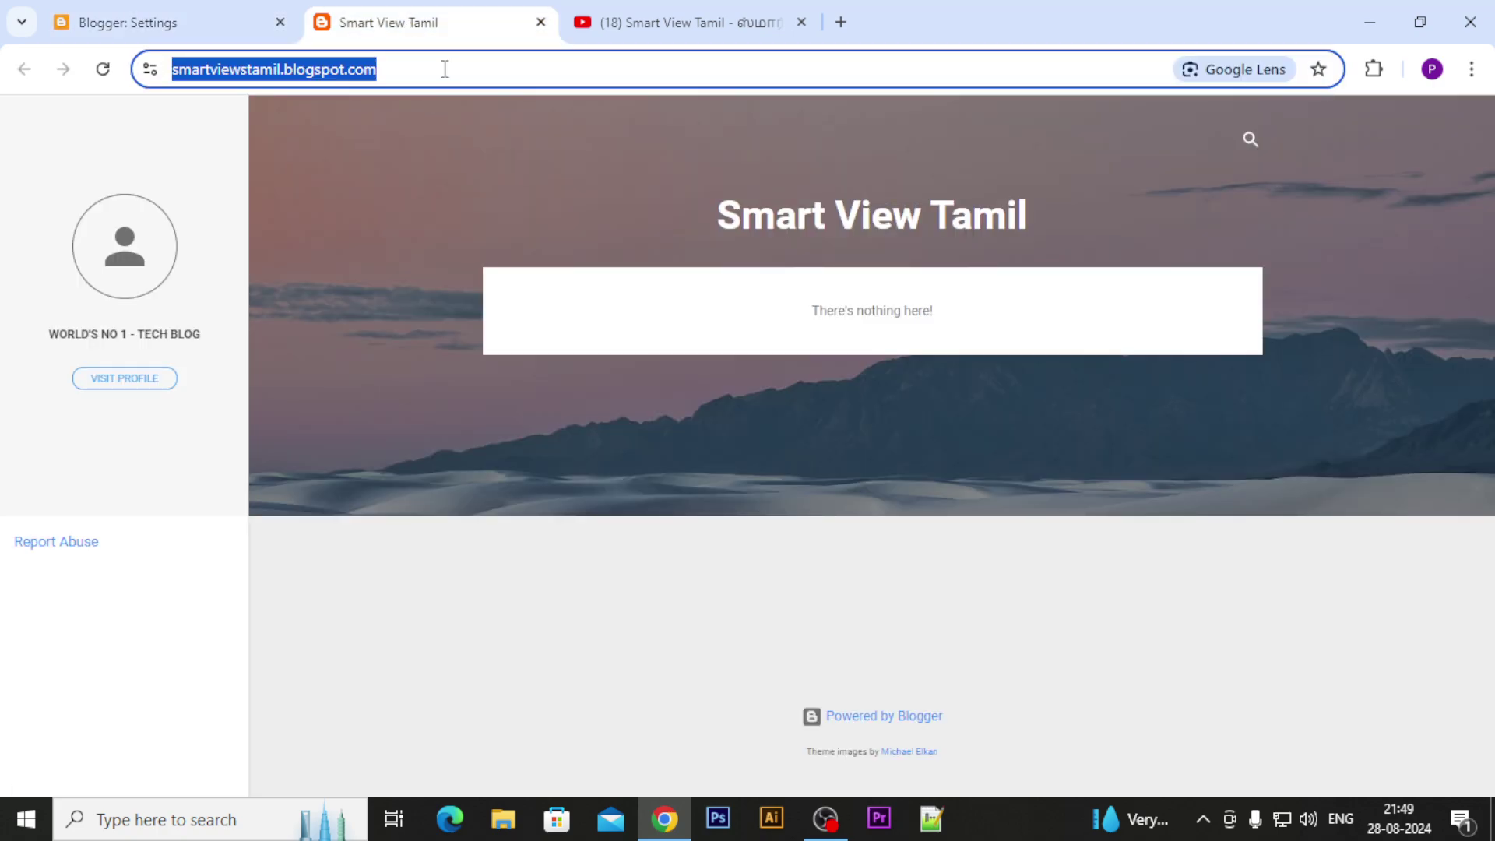
pyautogui.press('Return')
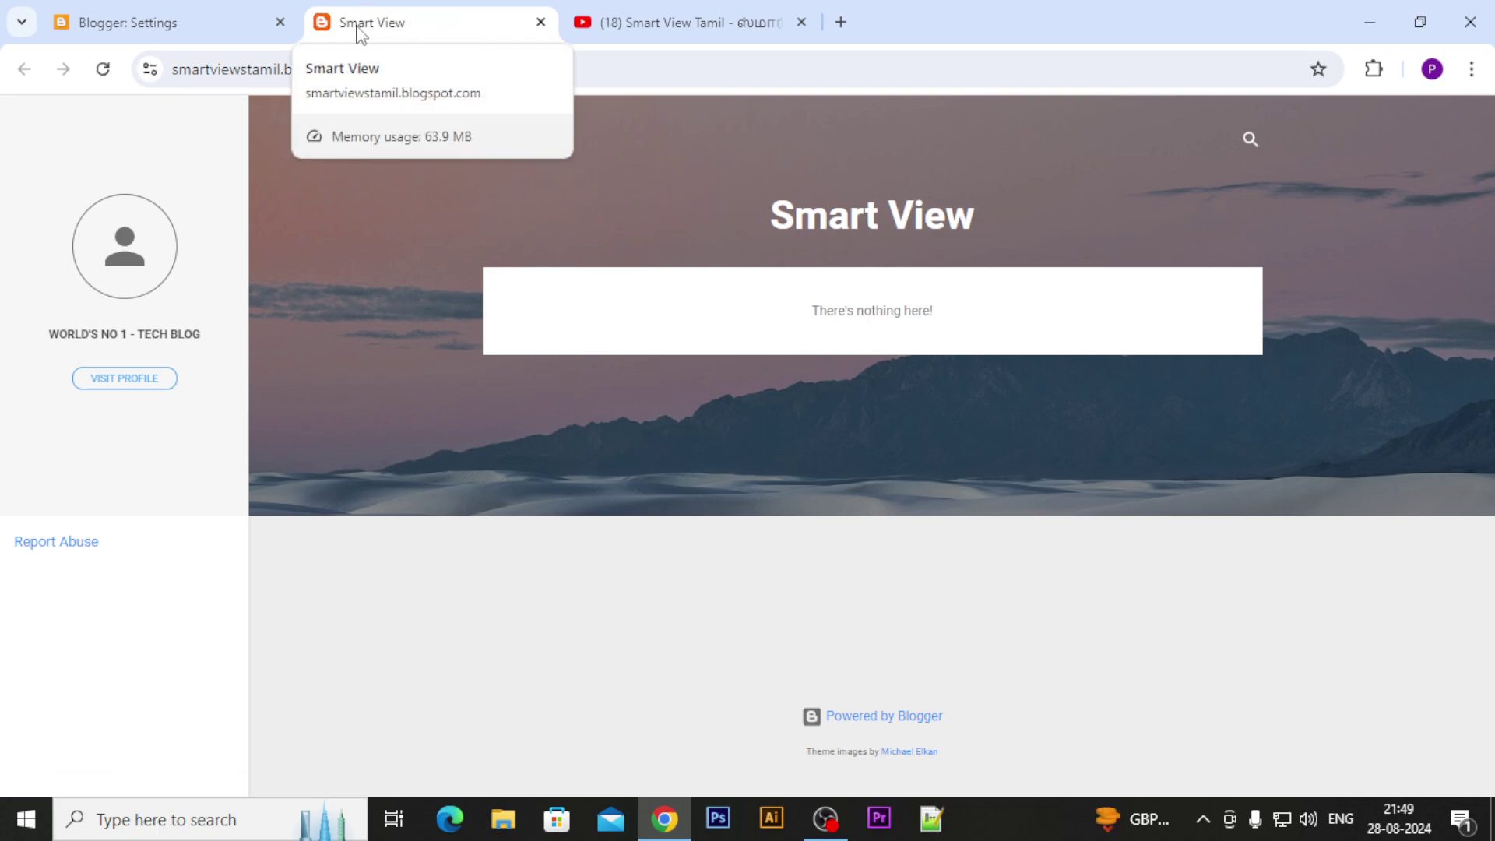
# Set the blog title to "Smart View Tamil" in the Blogger settings and save it.
pyautogui.click(173, 21)
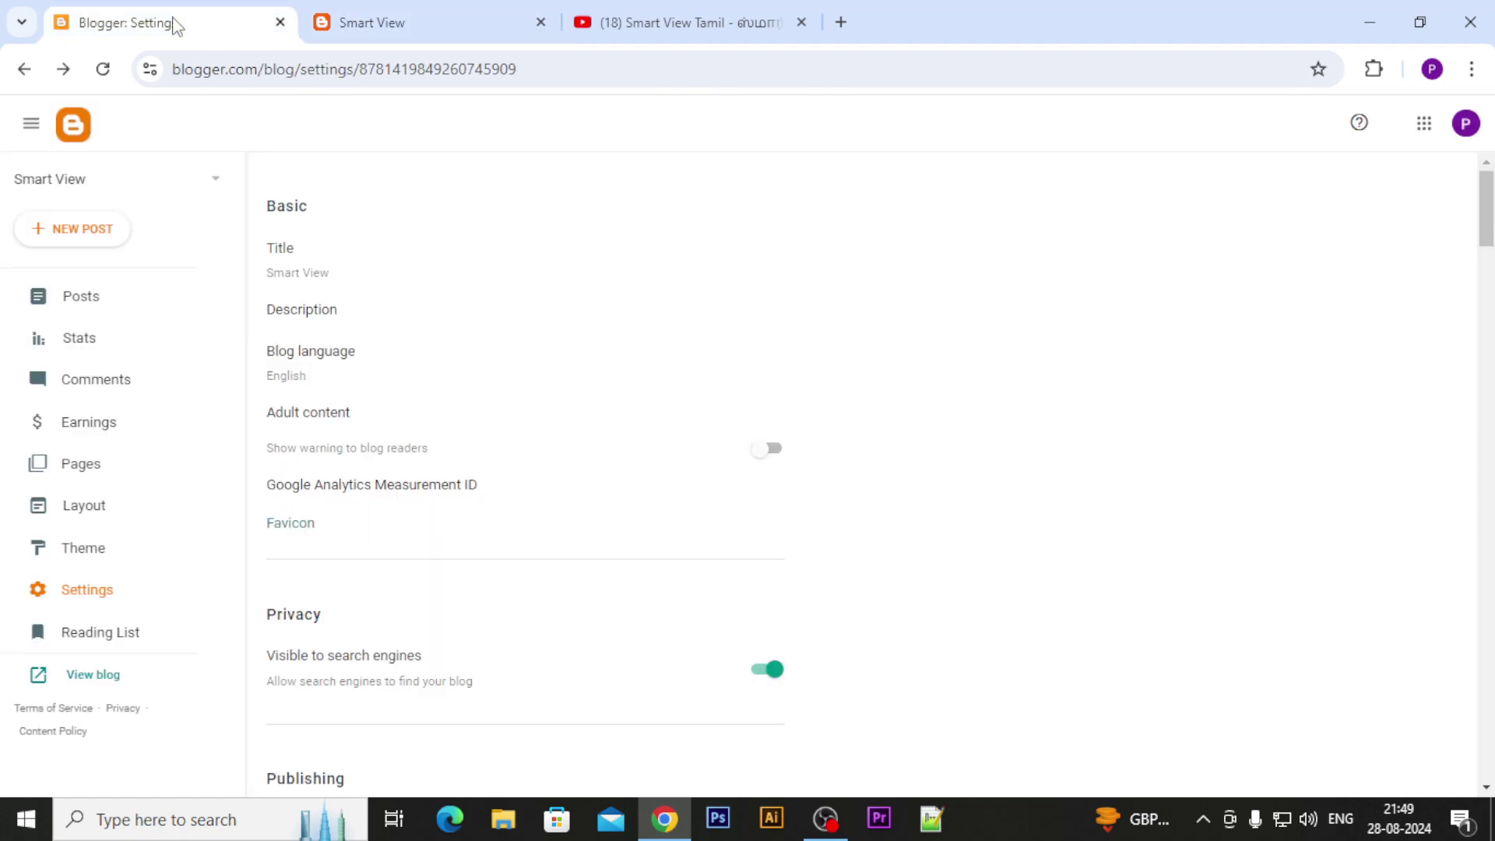
pyautogui.click(321, 282)
pyautogui.click(734, 391)
pyautogui.write('Tamil')
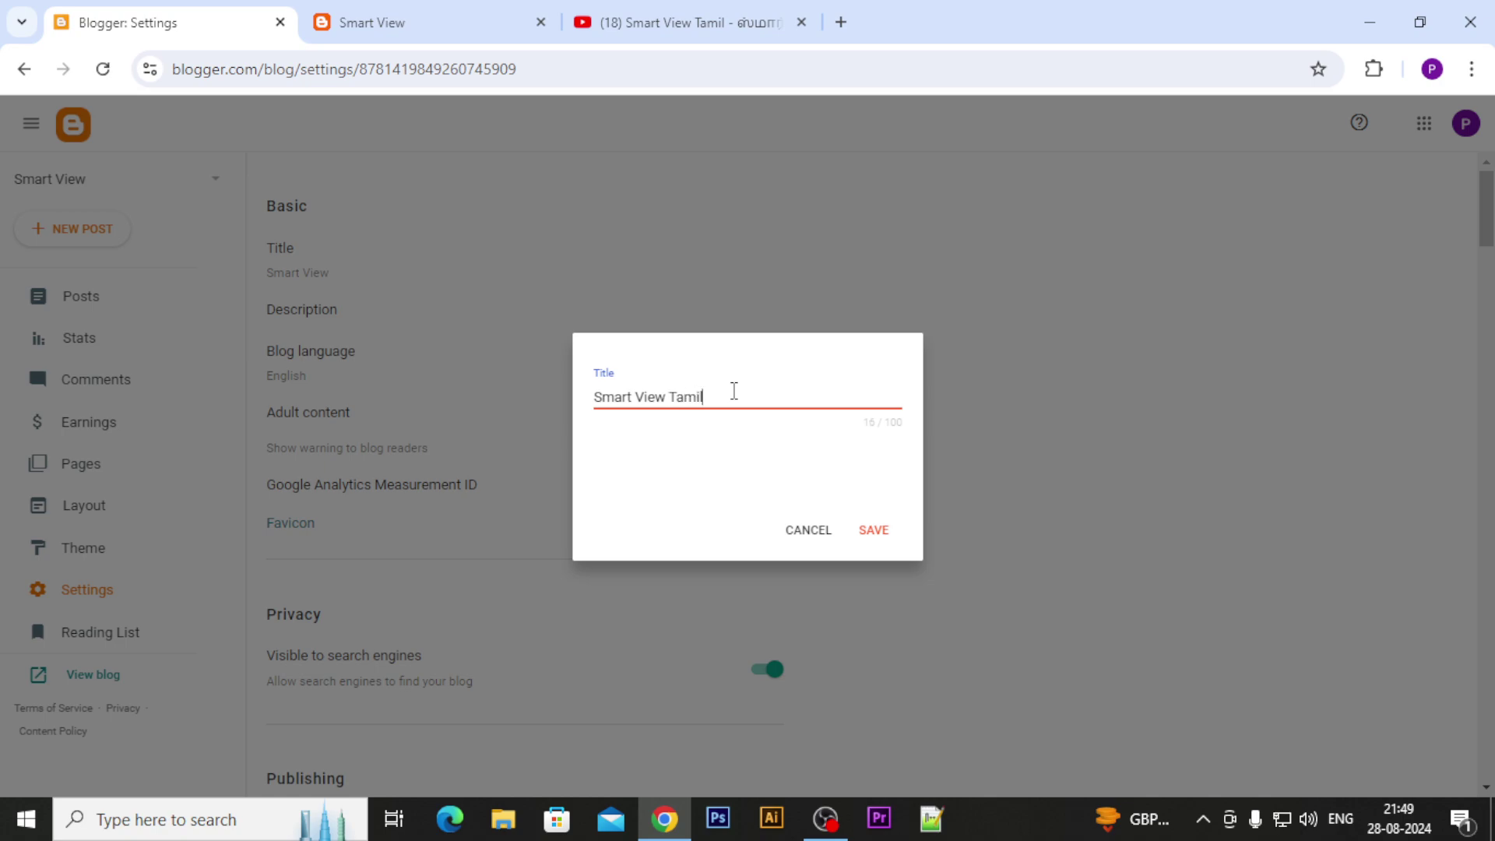
pyautogui.click(881, 538)
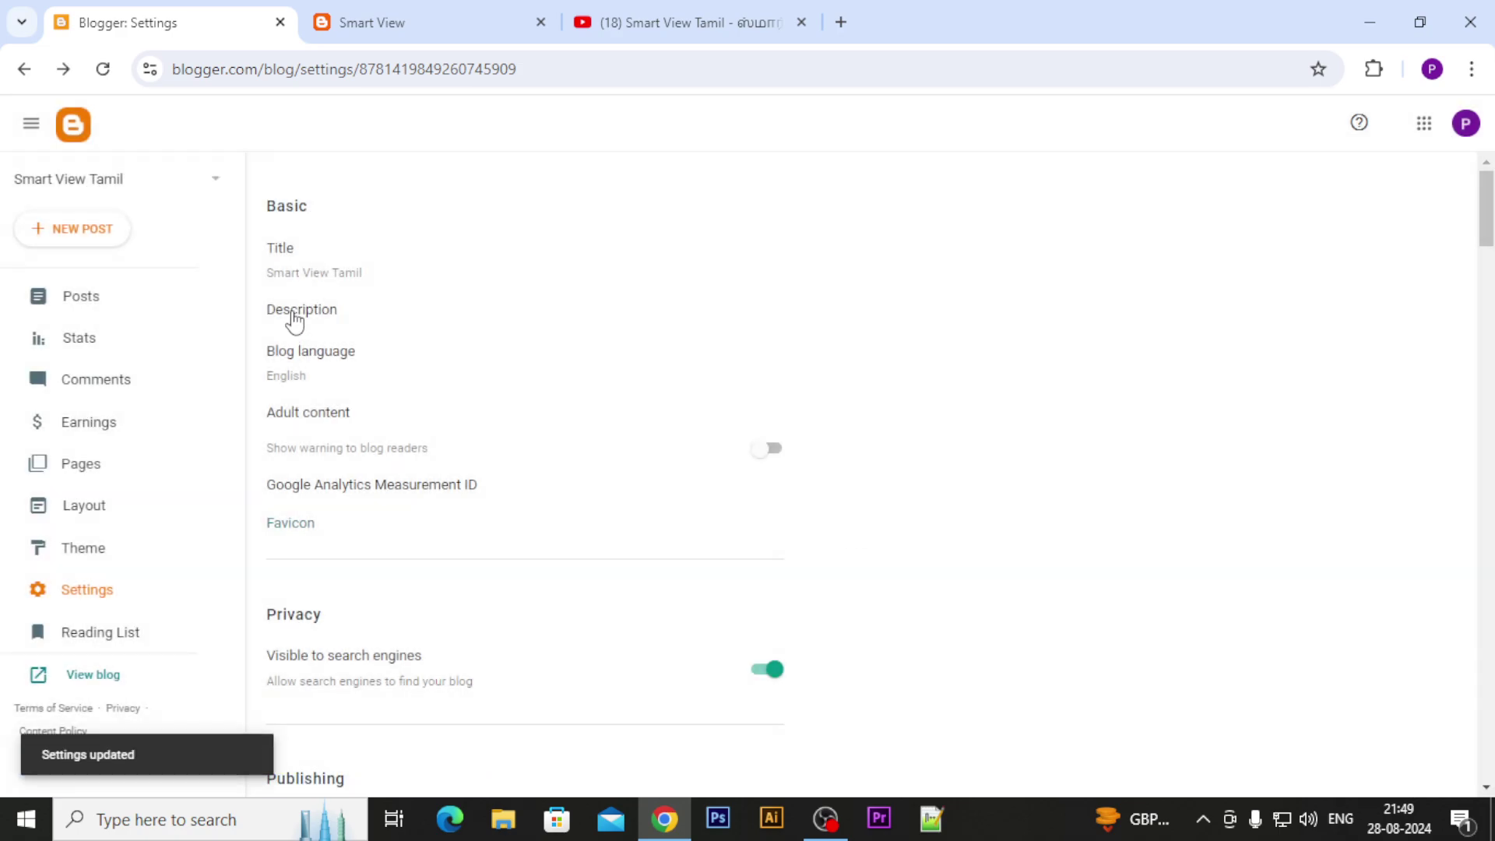
pyautogui.click(294, 319)
pyautogui.click(671, 439)
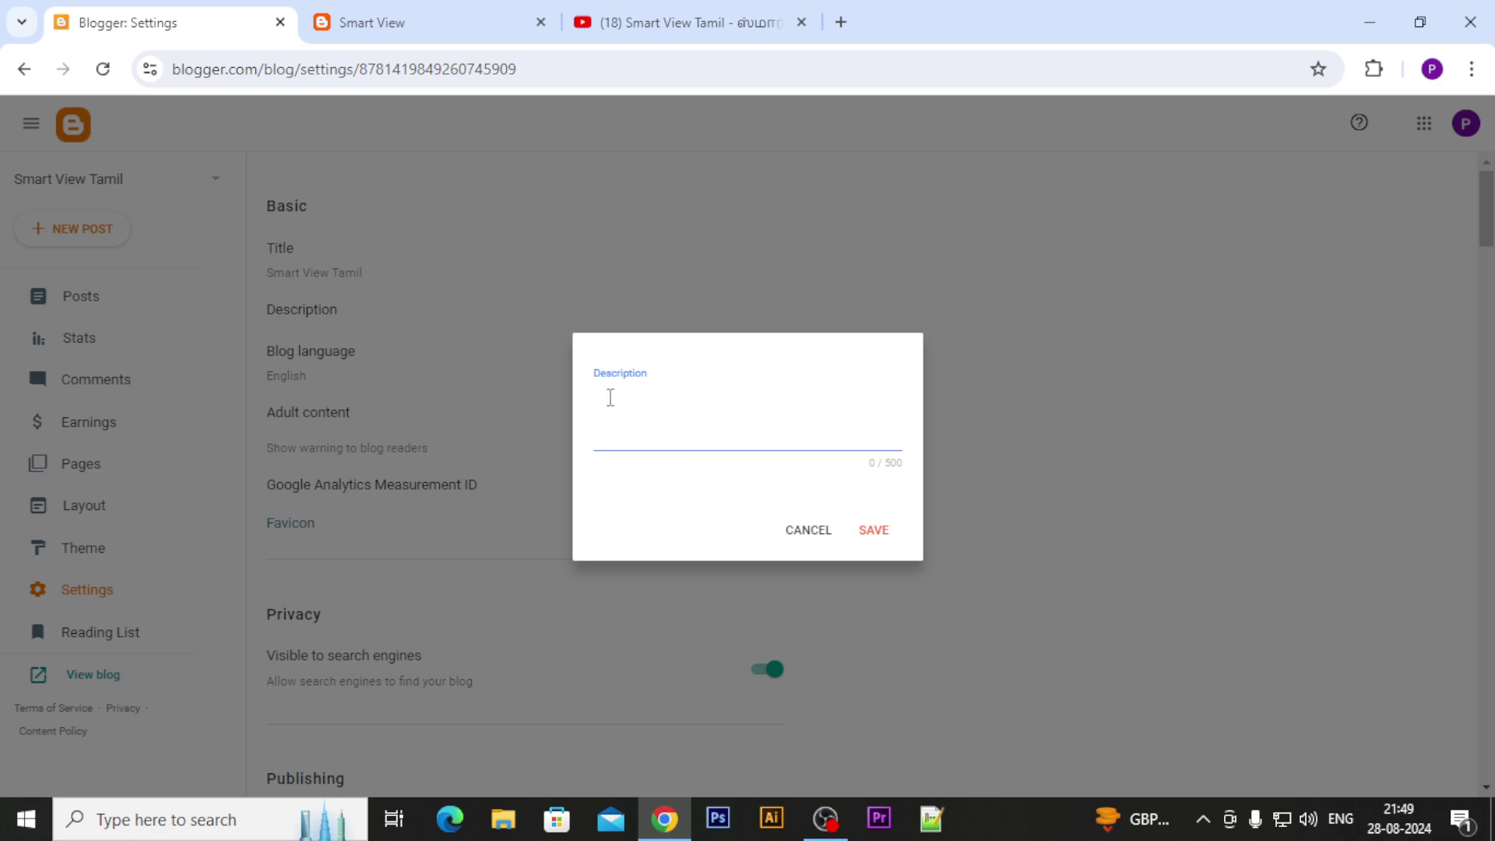
pyautogui.click(901, 469)
pyautogui.click(700, 422)
pyautogui.write('yry')
pyautogui.press('BackSpace')
pyautogui.press('BackSpace')
pyautogui.press('BackSpace')
pyautogui.click(814, 532)
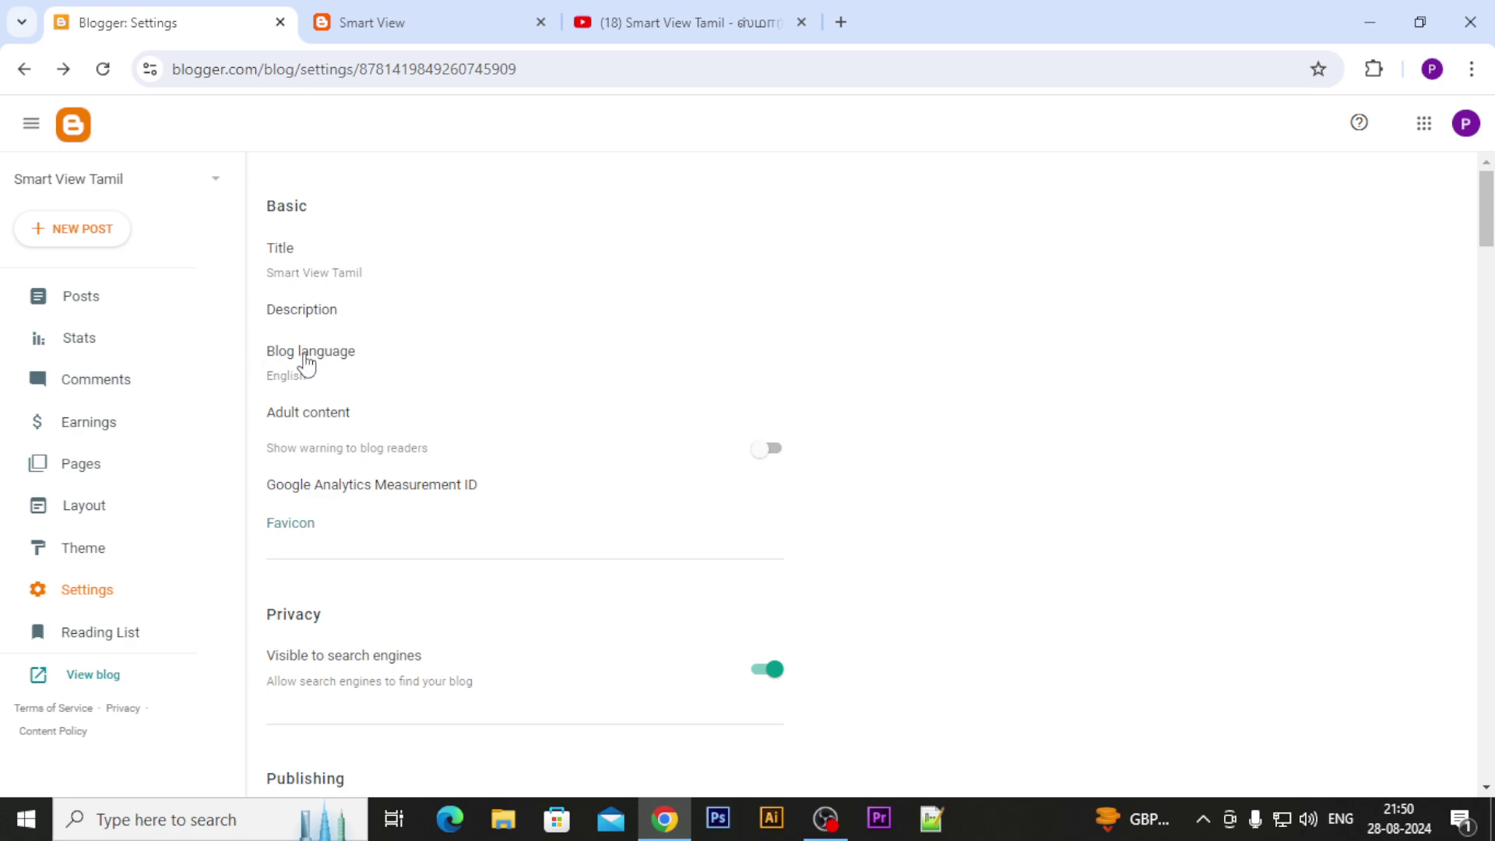
# Set the blog language to Tamil and save the setting.
pyautogui.click(333, 362)
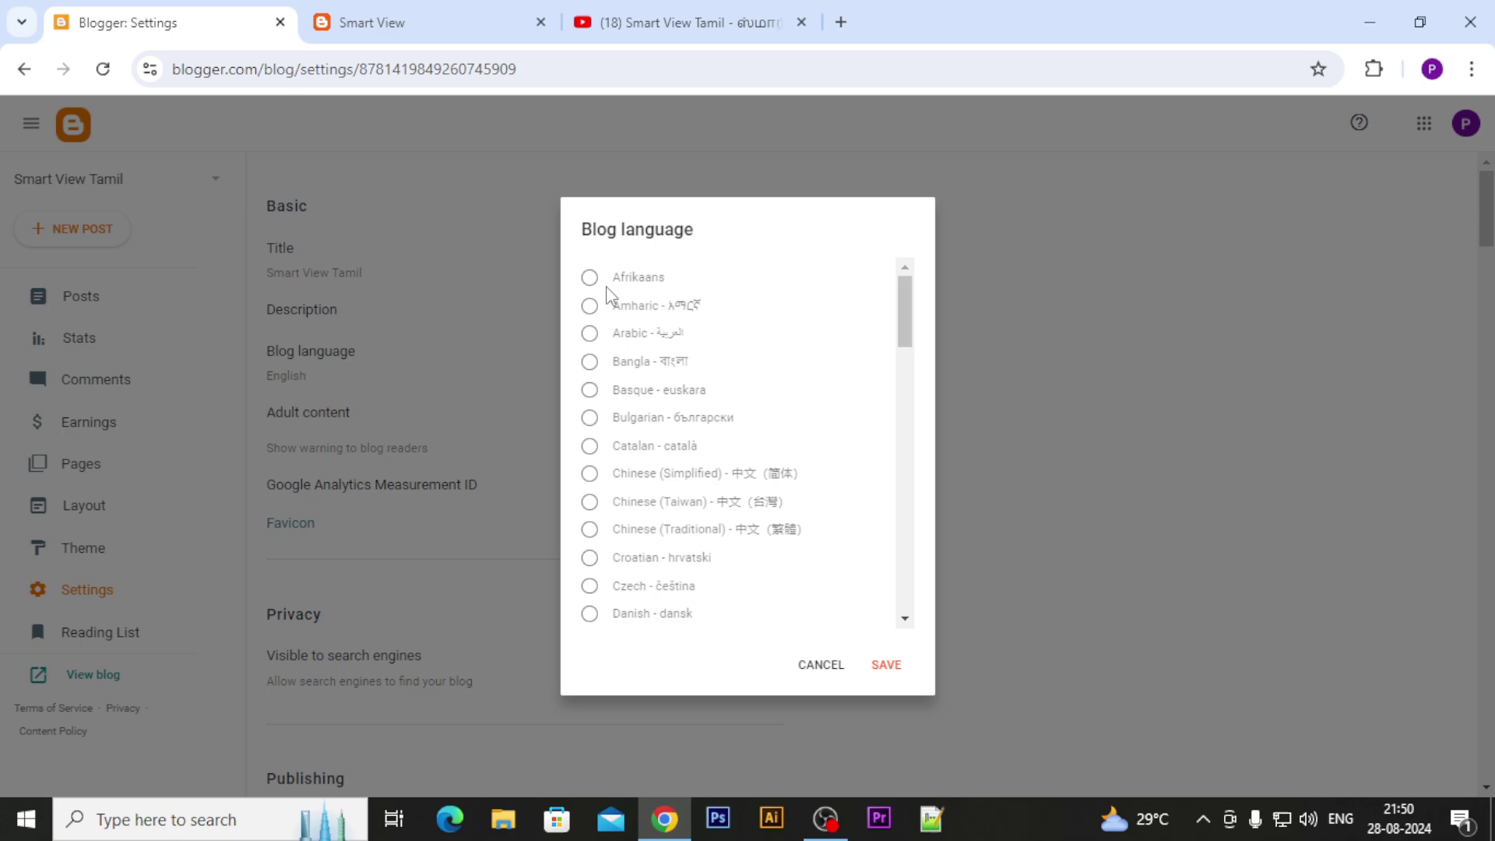
pyautogui.scroll(-4, 693, 424)
pyautogui.scroll(-12, 693, 432)
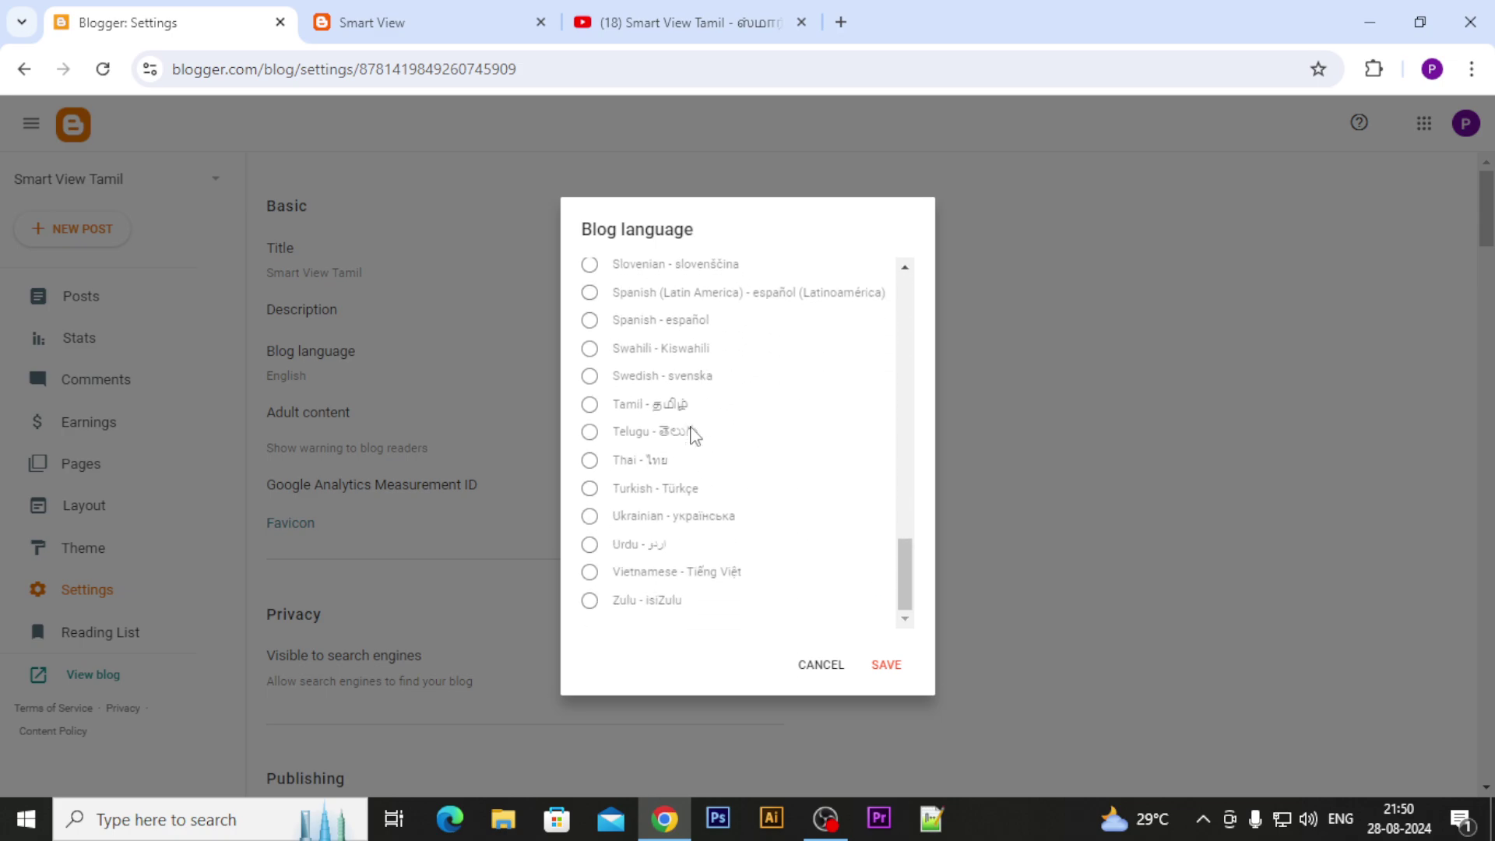
pyautogui.scroll(15, 693, 436)
pyautogui.scroll(-15, 691, 440)
pyautogui.scroll(15, 674, 401)
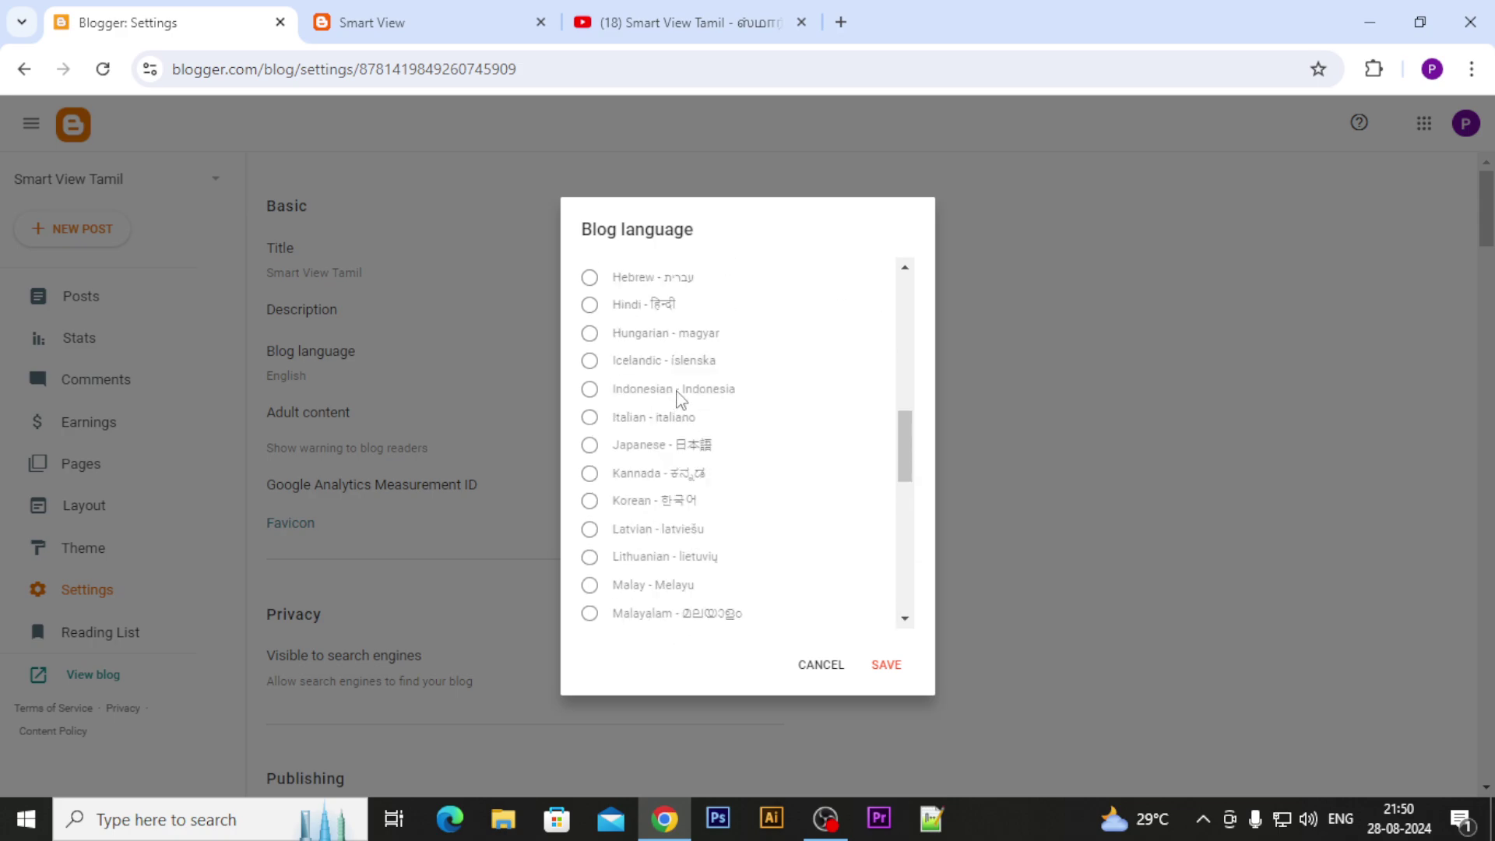
pyautogui.scroll(-15, 614, 527)
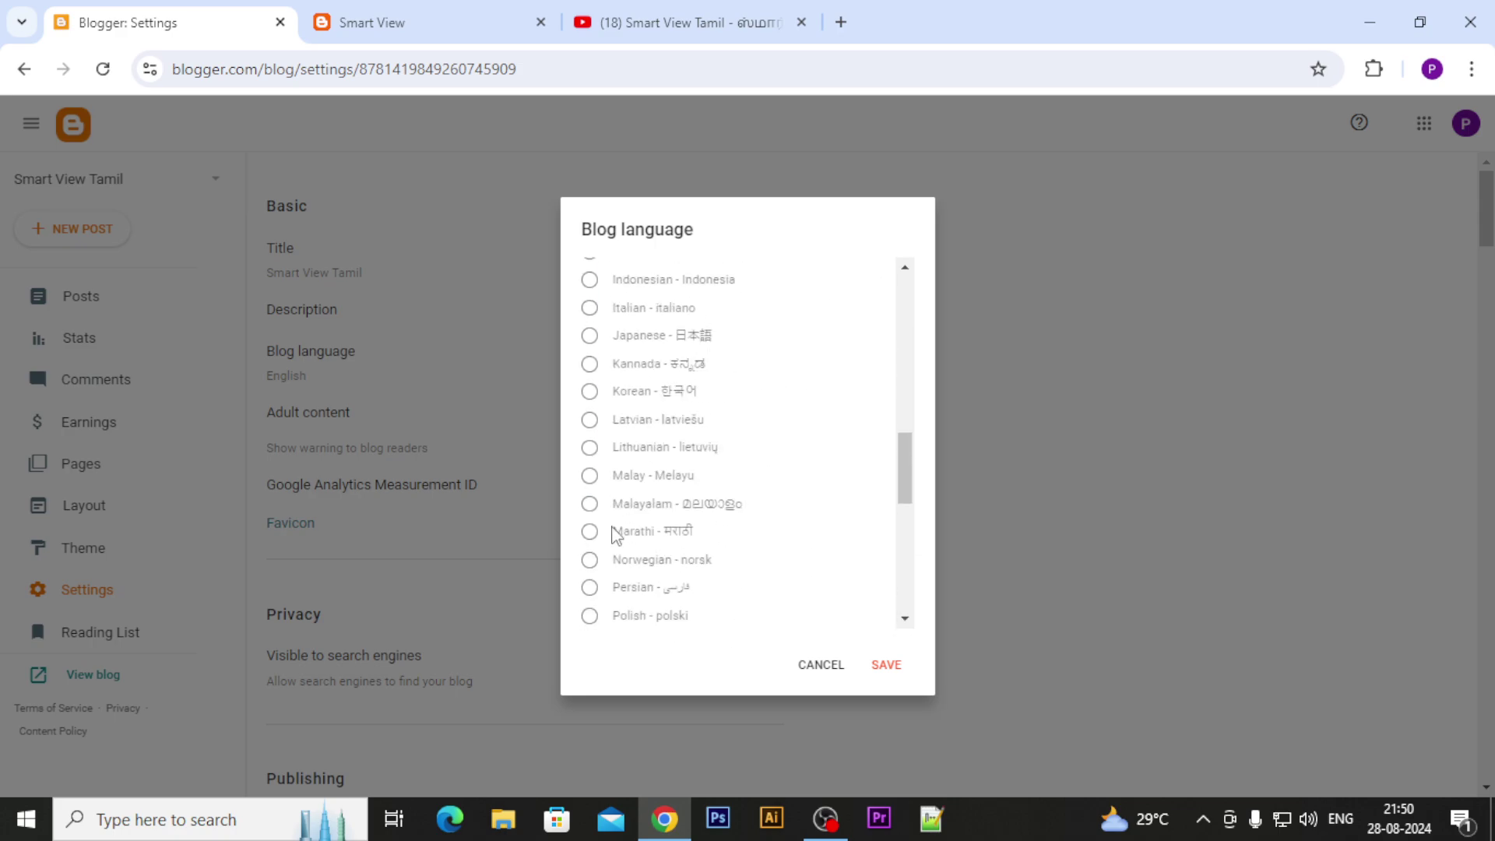
pyautogui.click(590, 404)
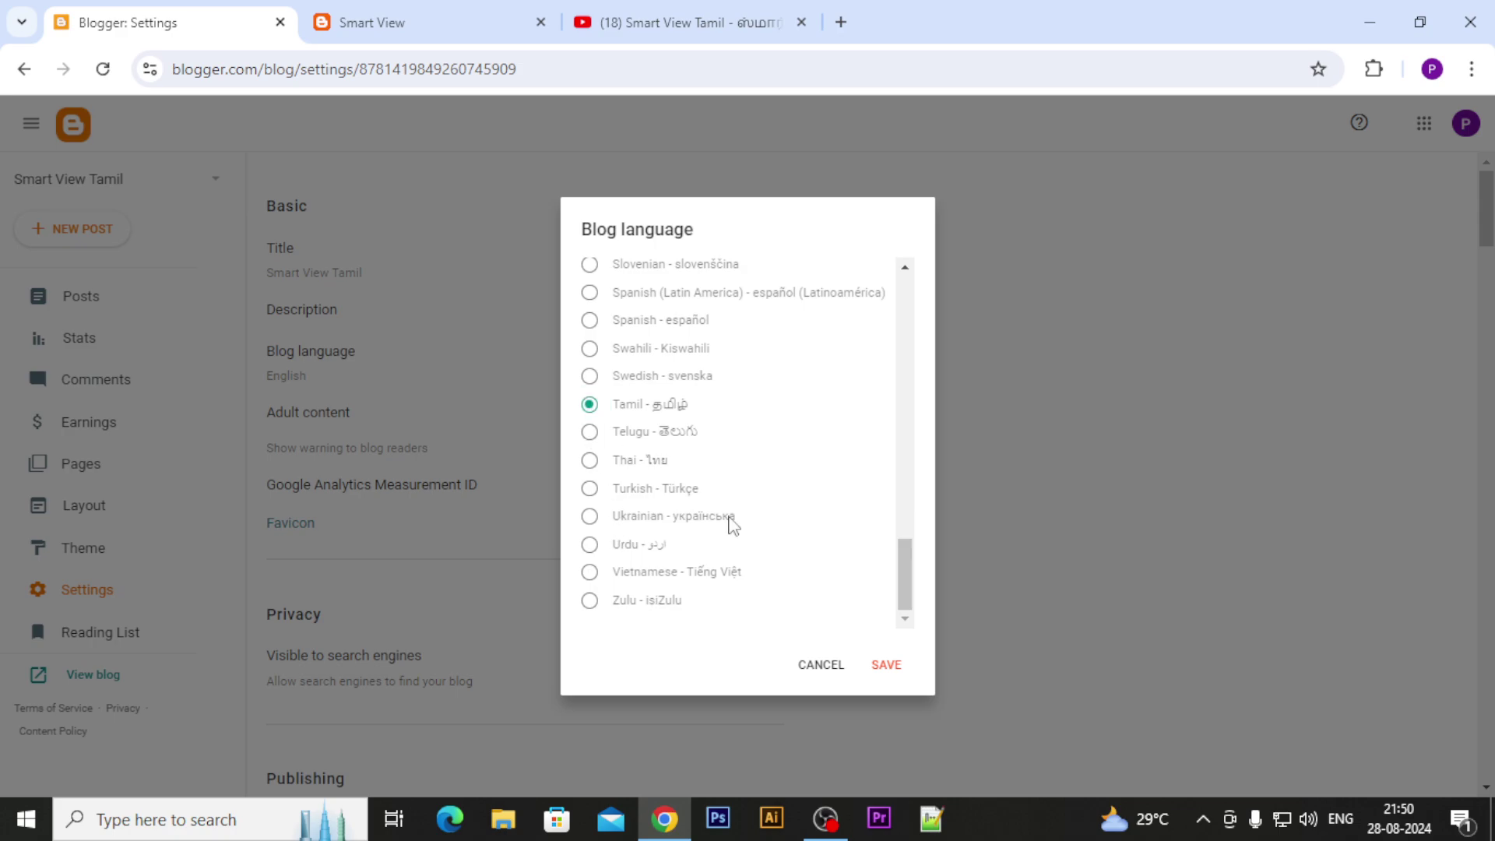
pyautogui.click(887, 665)
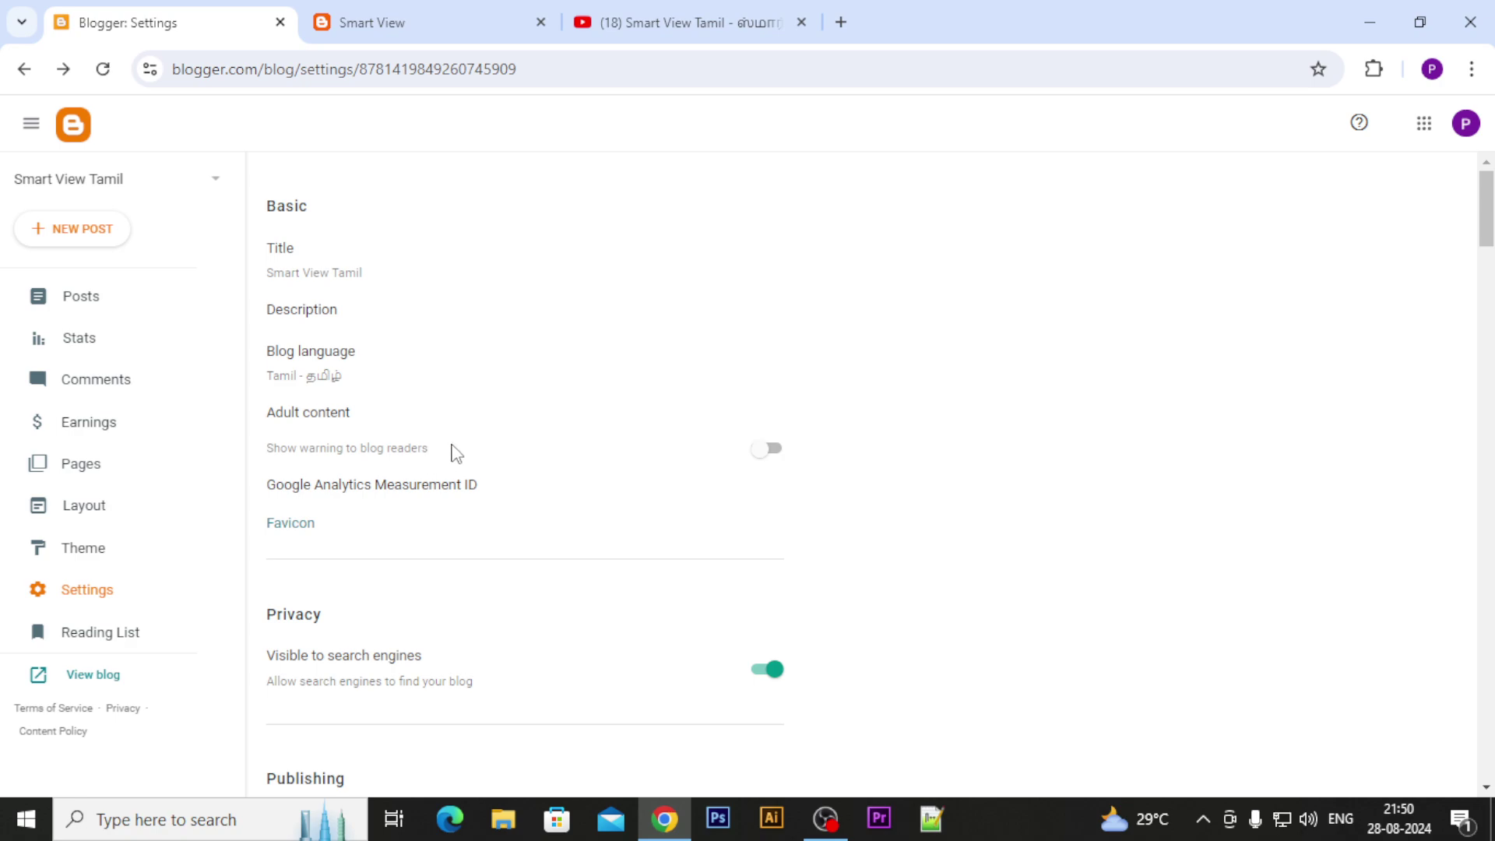
pyautogui.scroll(-3, 455, 452)
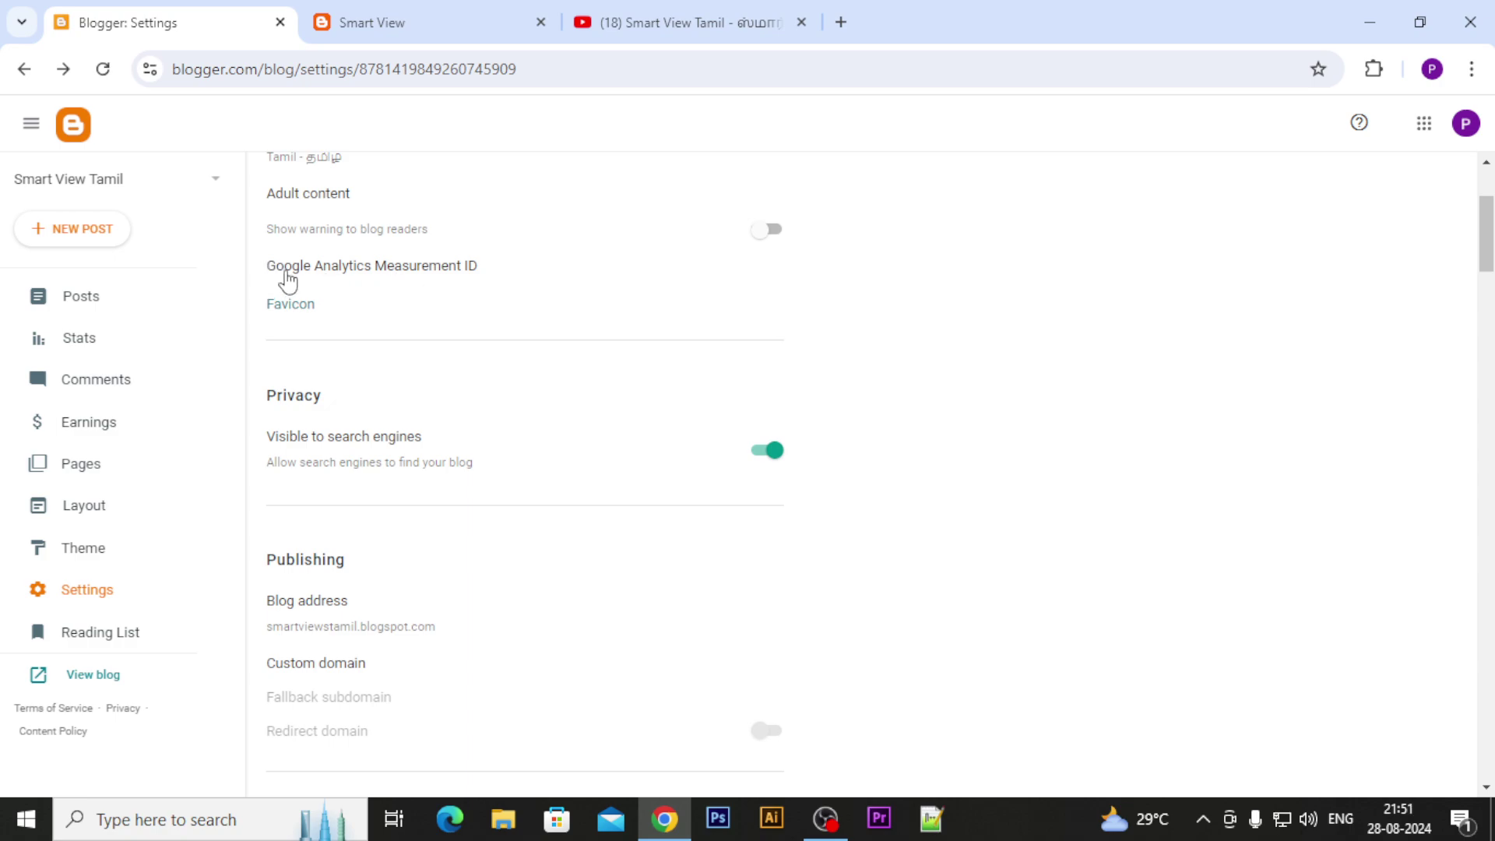
pyautogui.click(413, 267)
pyautogui.click(711, 390)
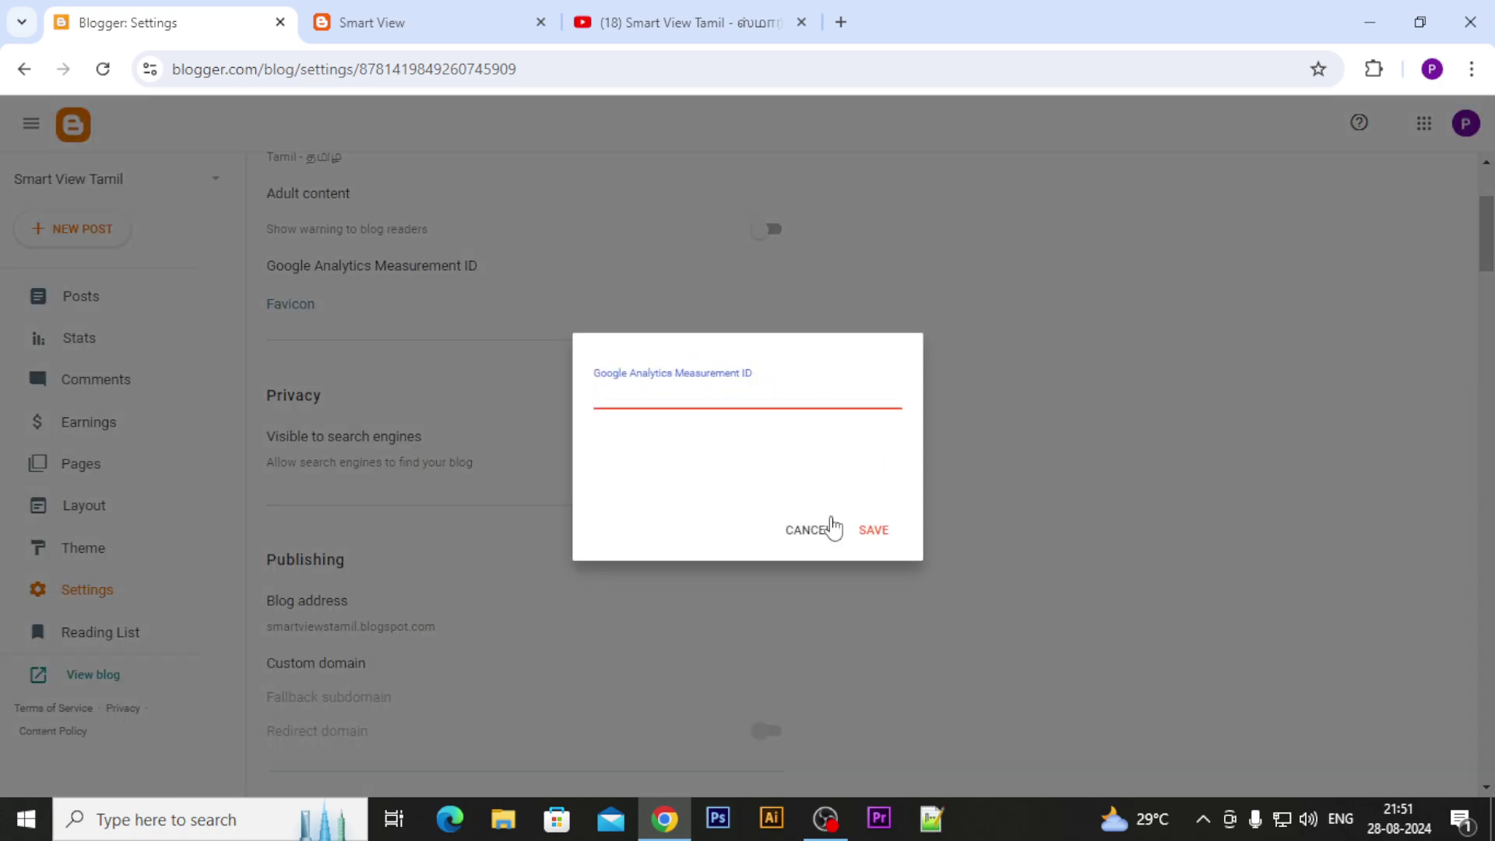
pyautogui.click(815, 534)
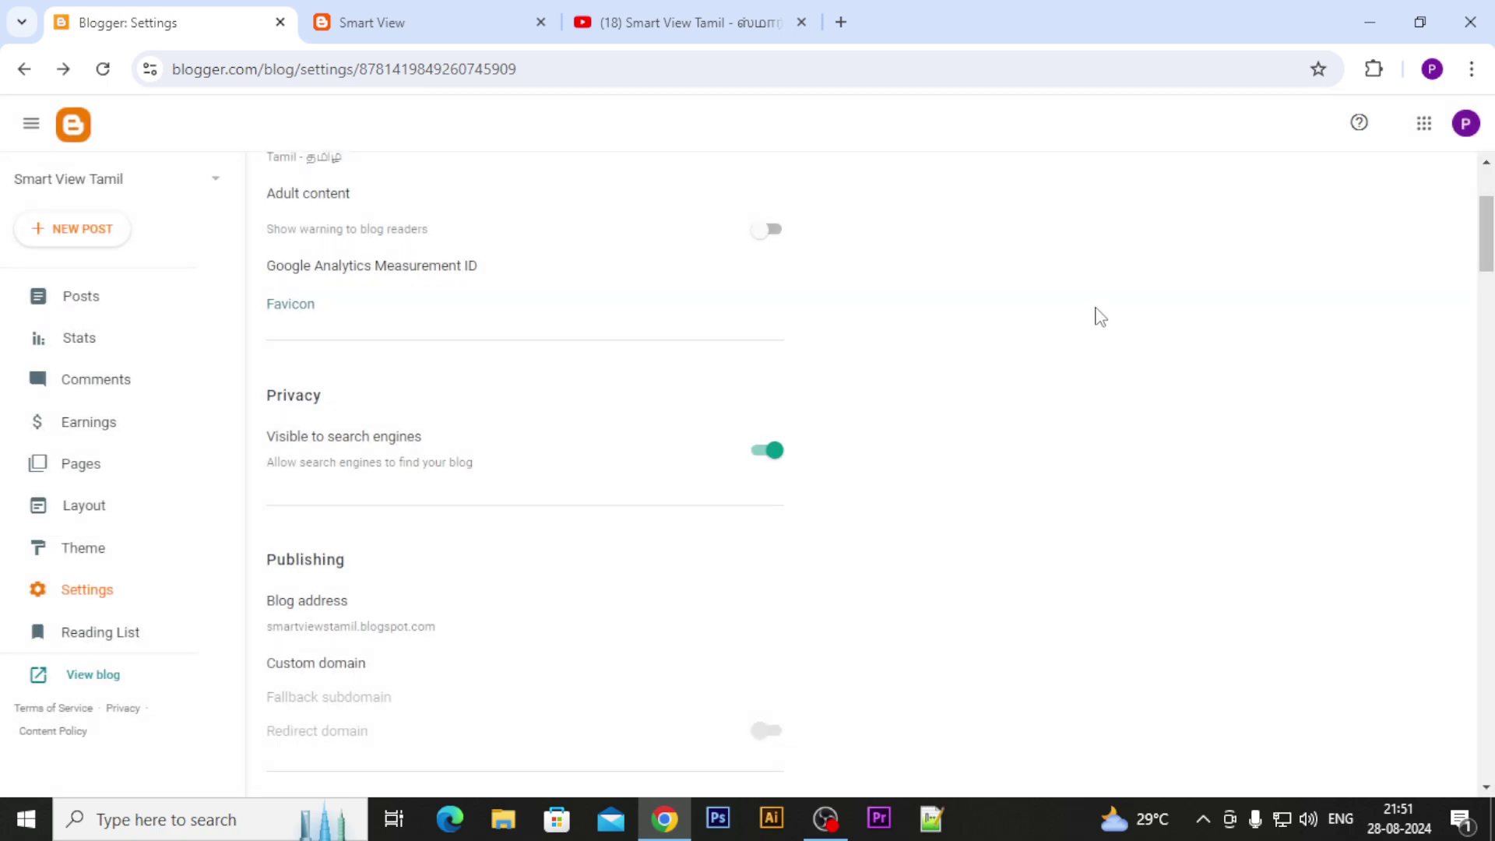
# Open the blog's favicon configuration page and examine the shape and file size requirements for the image.
pyautogui.scroll(1, 1090, 329)
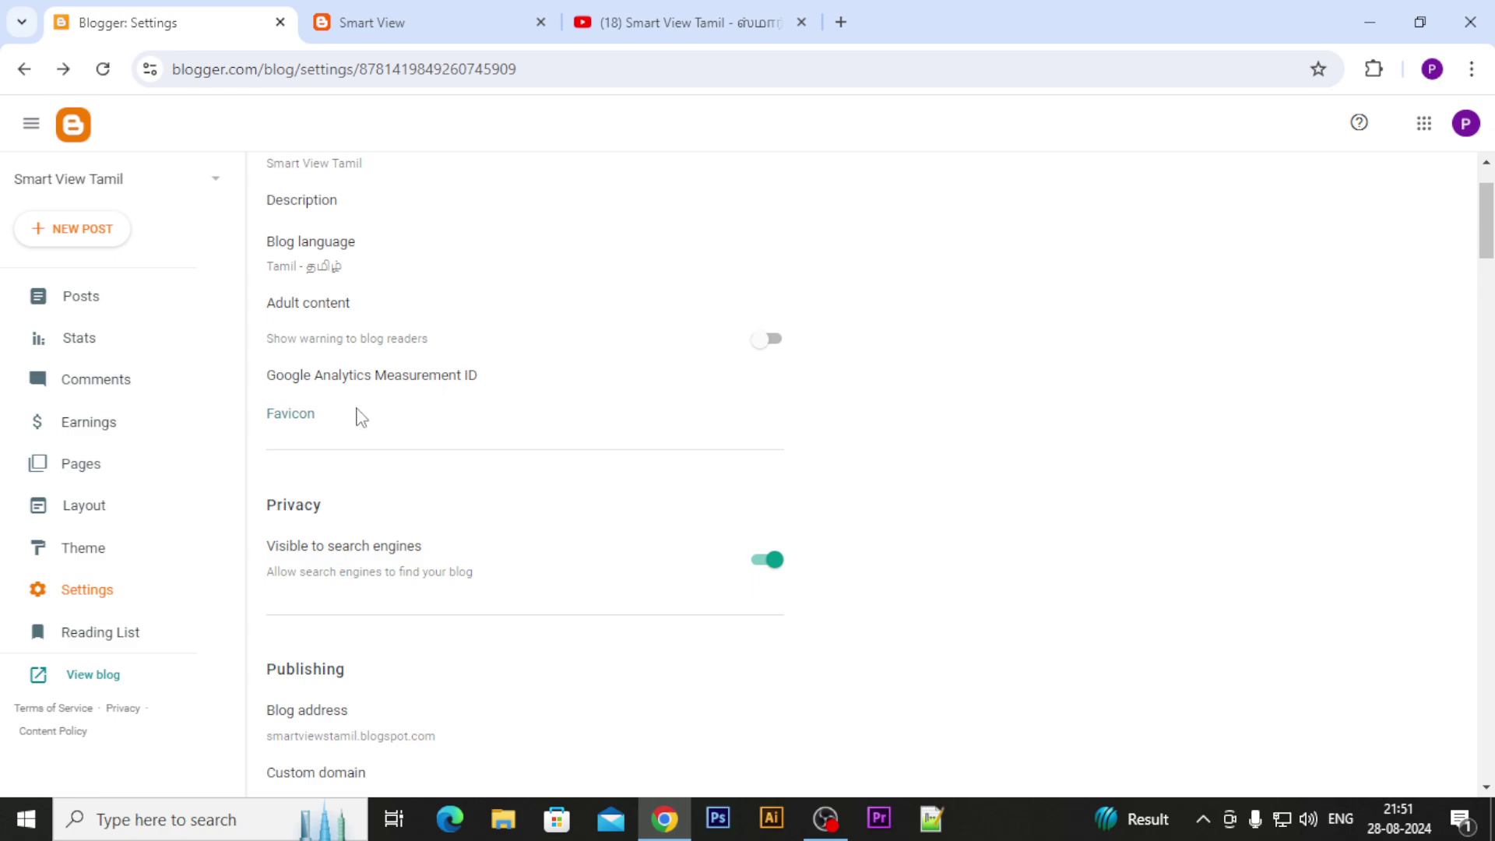
pyautogui.click(285, 424)
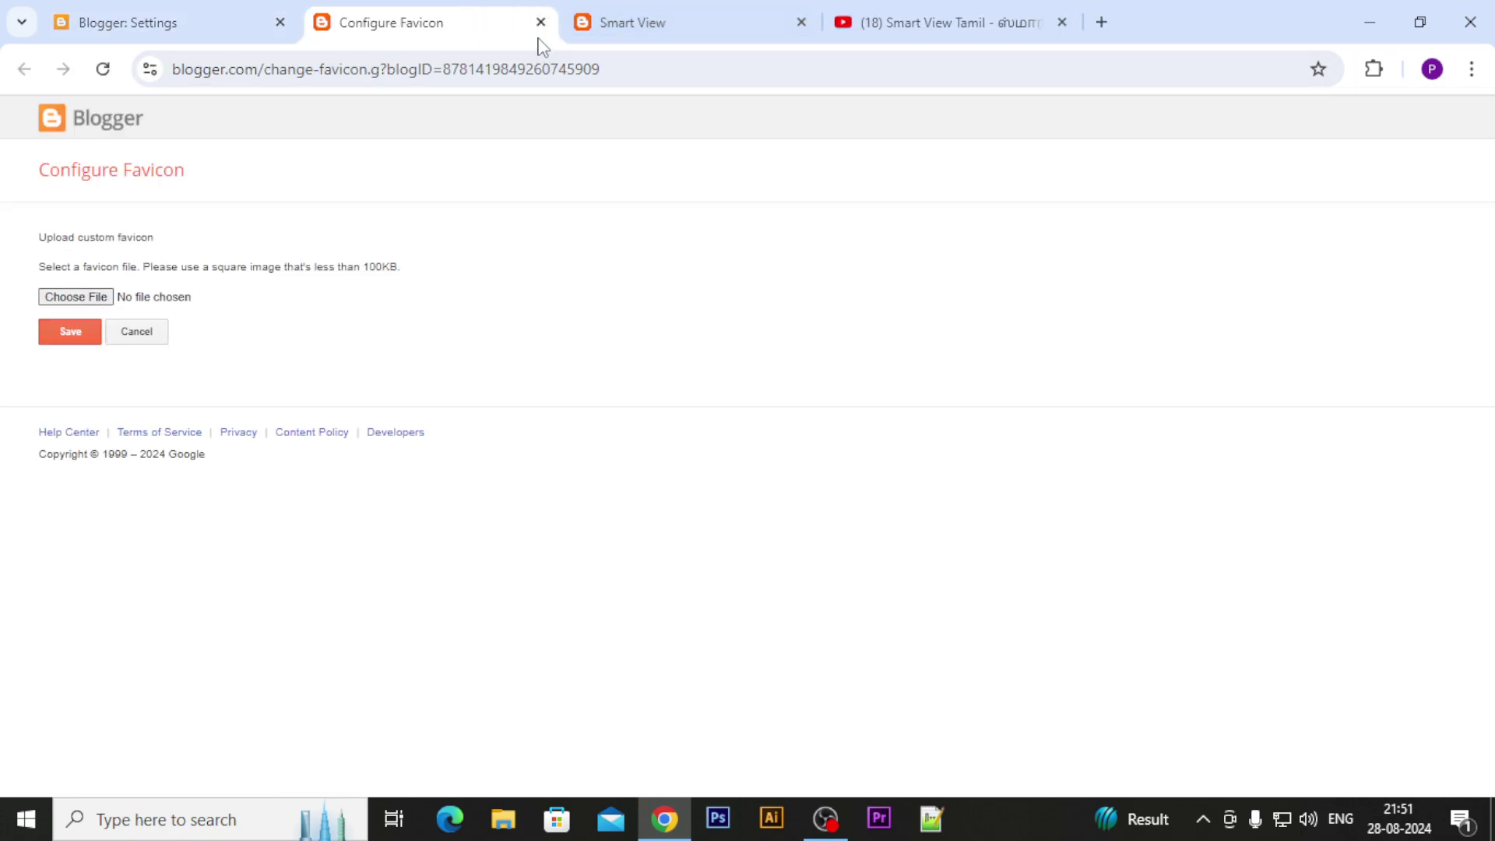
pyautogui.moveTo(587, 35)
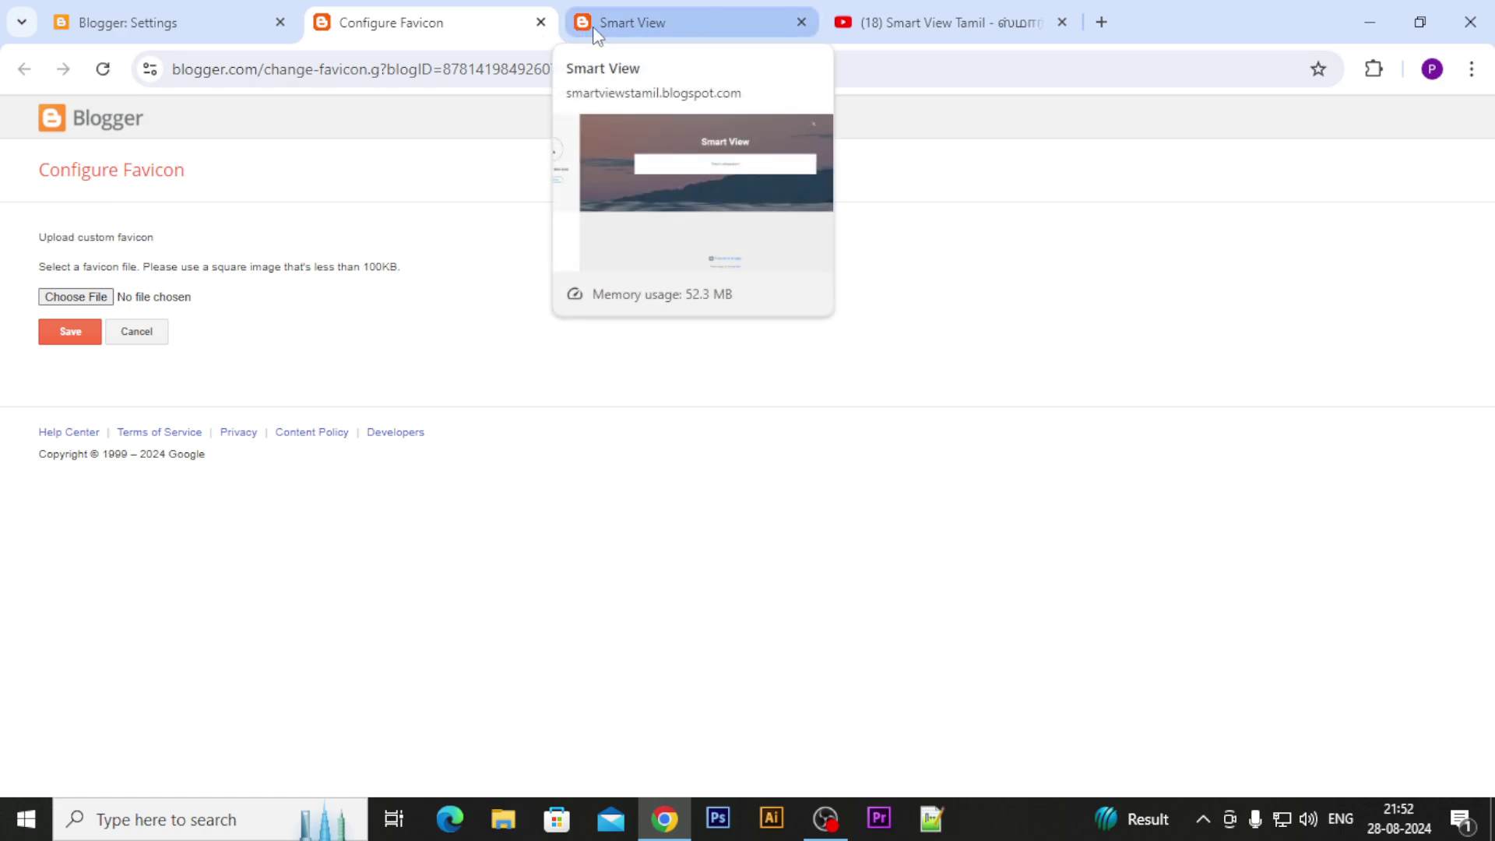
pyautogui.moveTo(847, 39)
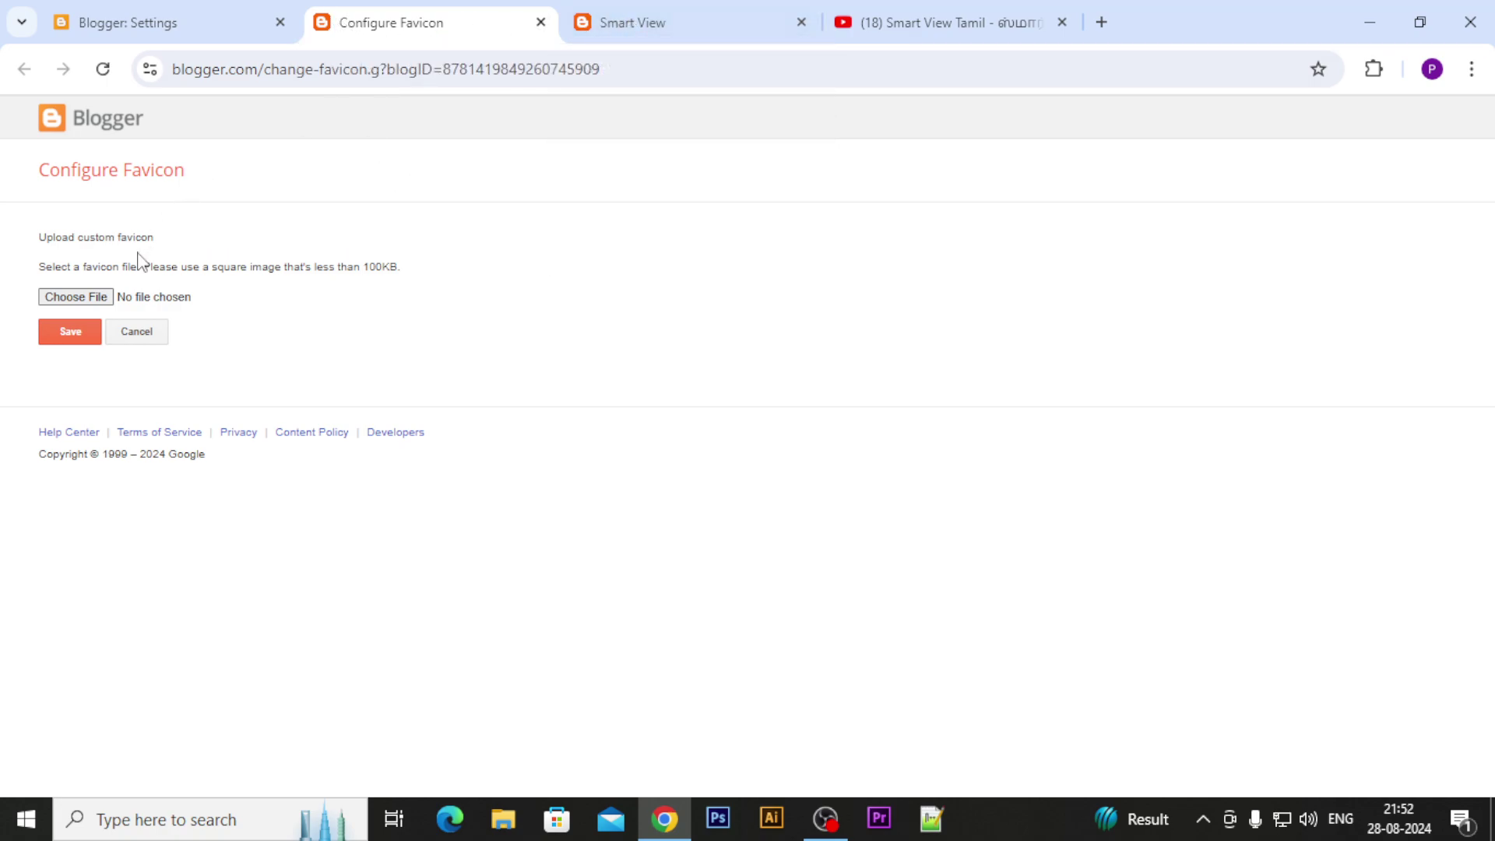
pyautogui.doubleClick(371, 267)
pyautogui.click(415, 273)
pyautogui.moveTo(402, 267); pyautogui.dragTo(368, 266)
pyautogui.click(513, 283)
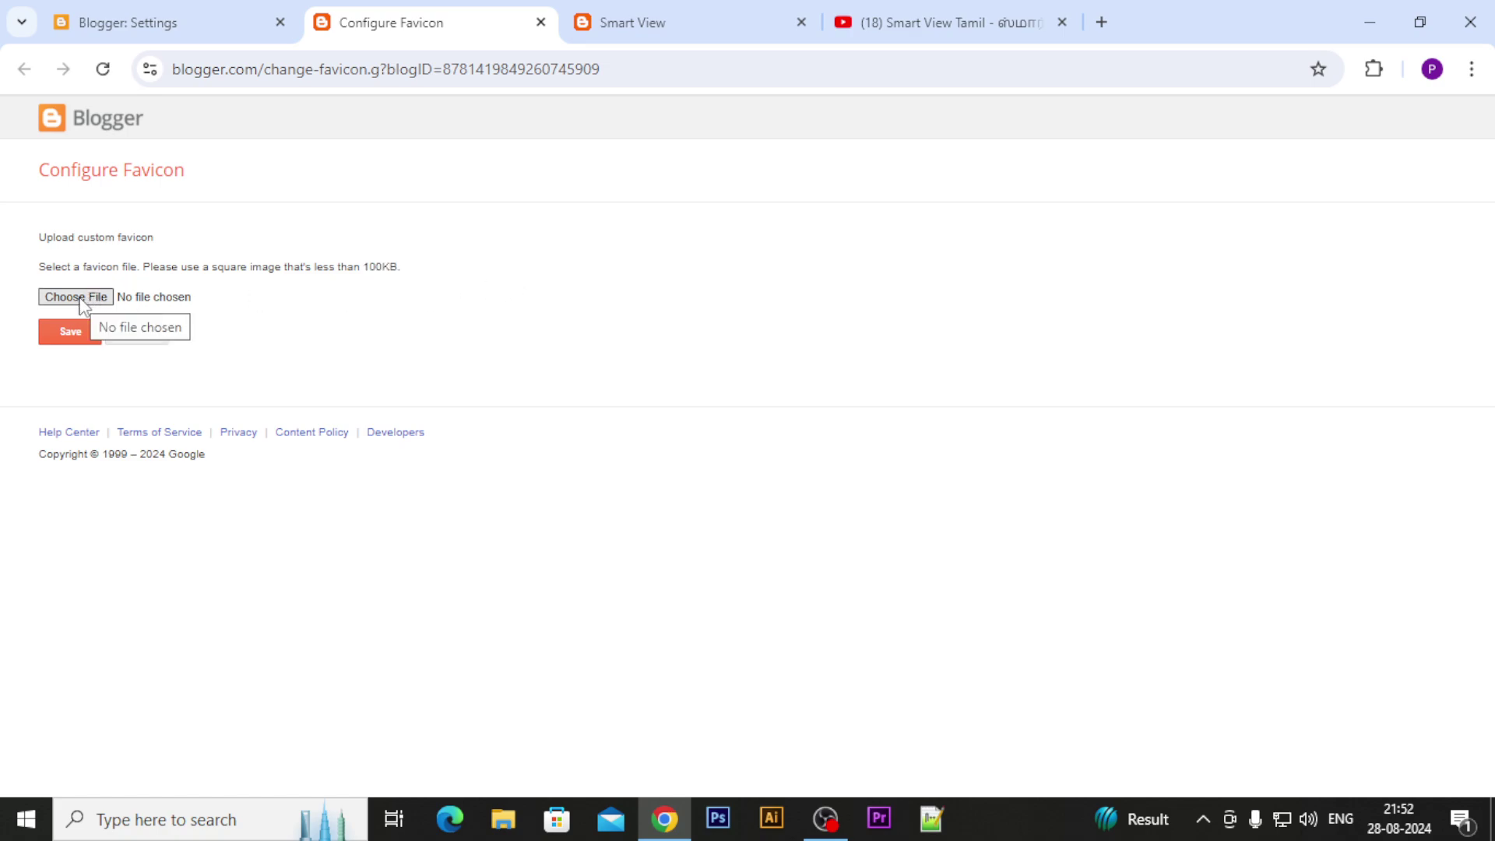
# Check the icon the live blog shows in the browser, and close the favicon configuration page to return to the blog settings.
pyautogui.click(599, 23)
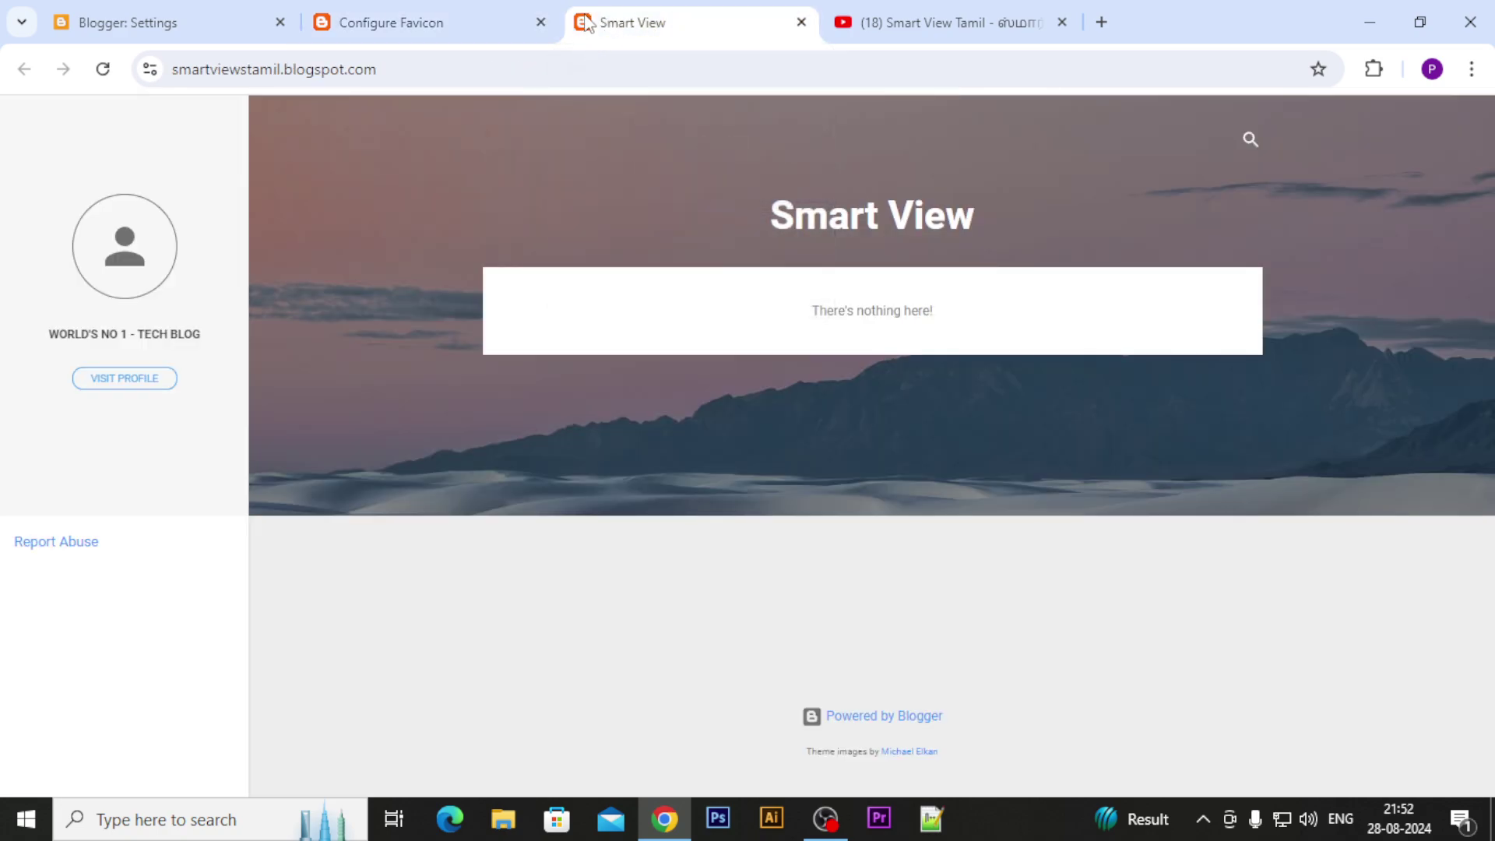
pyautogui.click(435, 39)
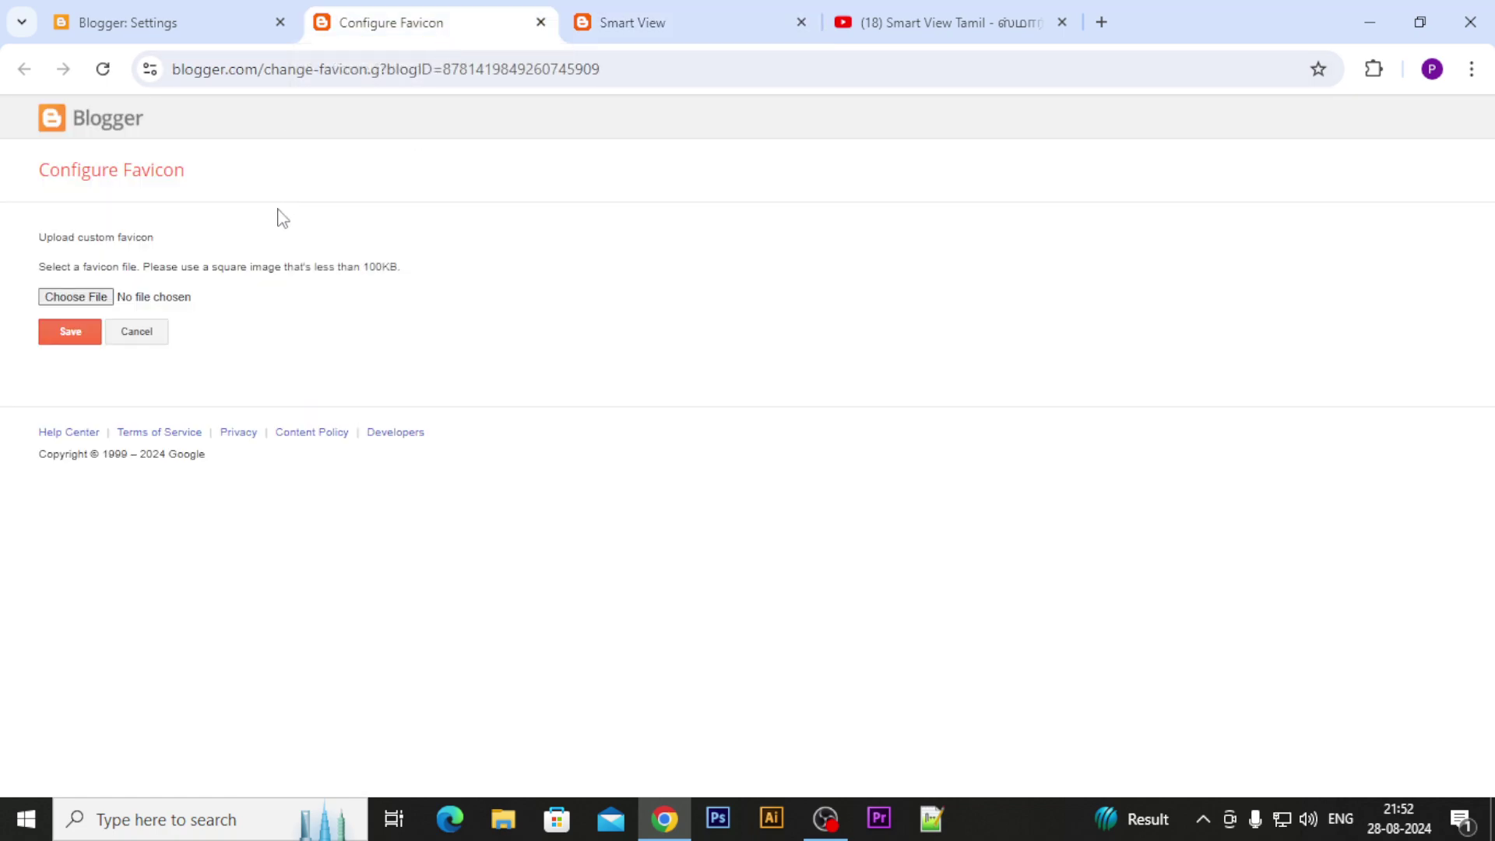
pyautogui.click(628, 28)
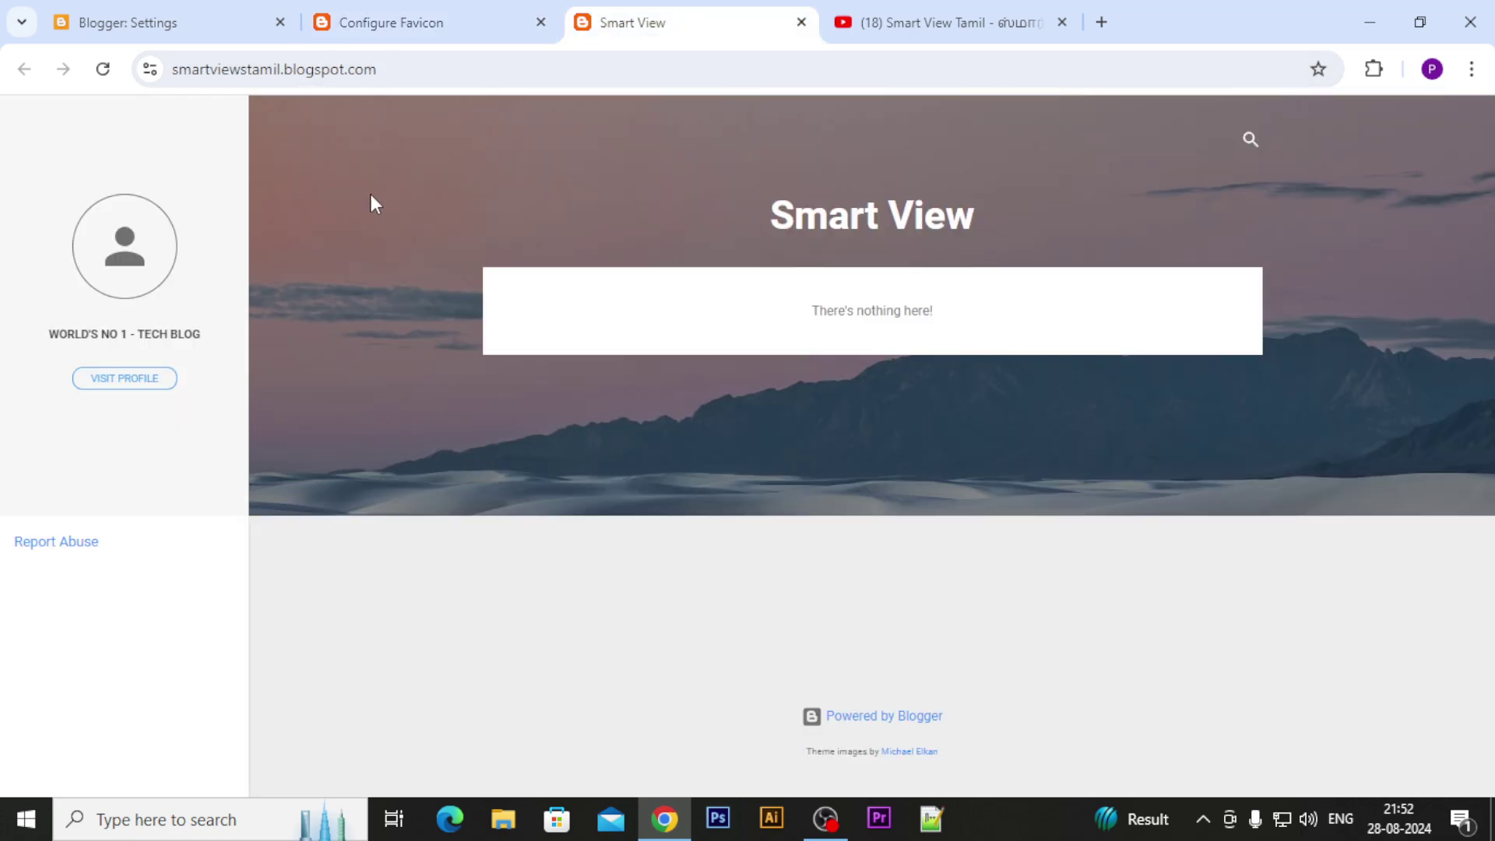
pyautogui.click(366, 18)
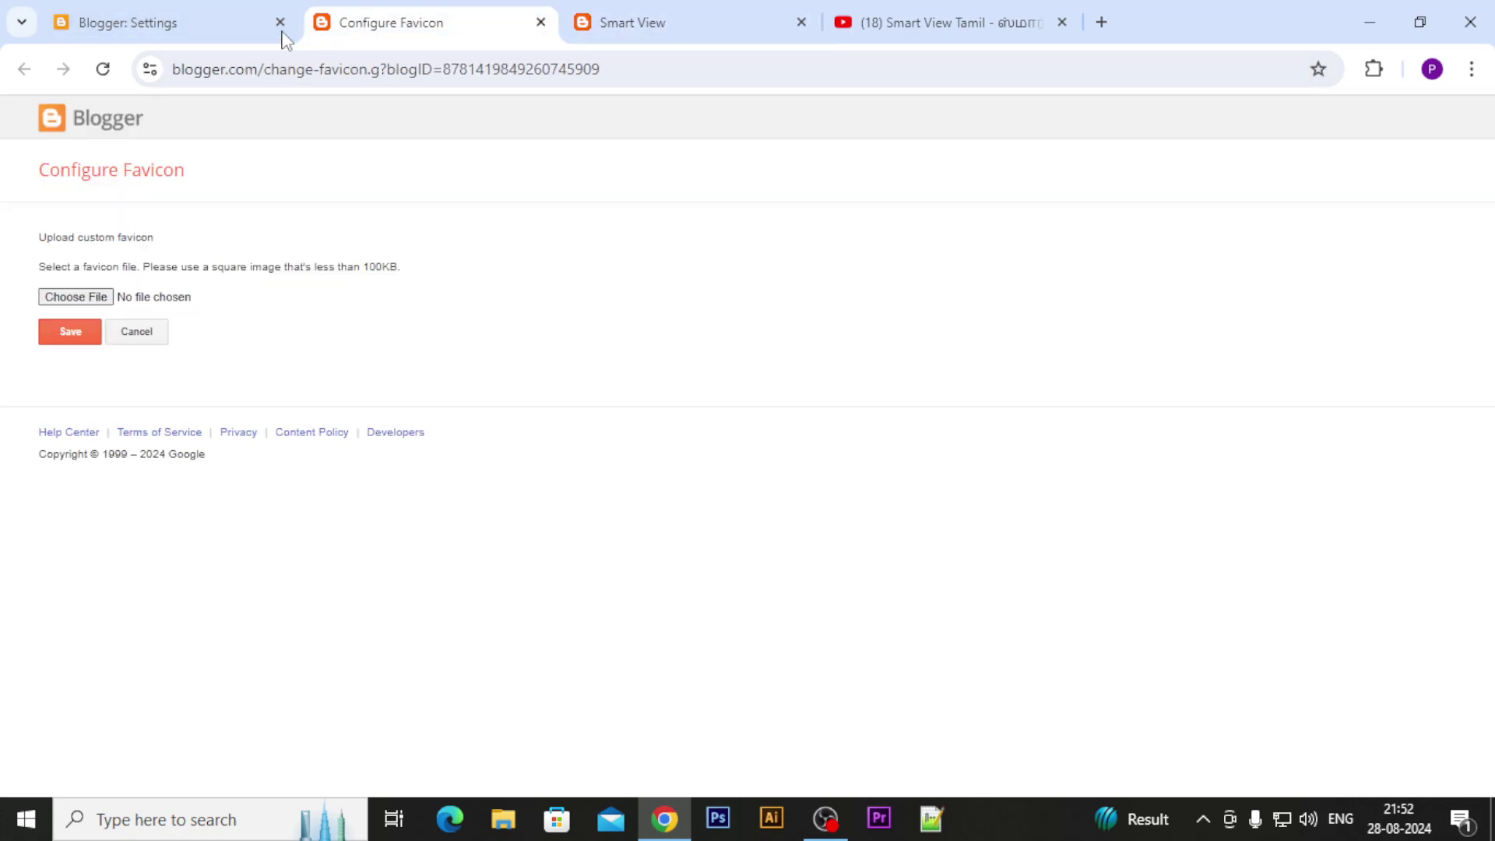
pyautogui.click(541, 24)
pyautogui.click(152, 23)
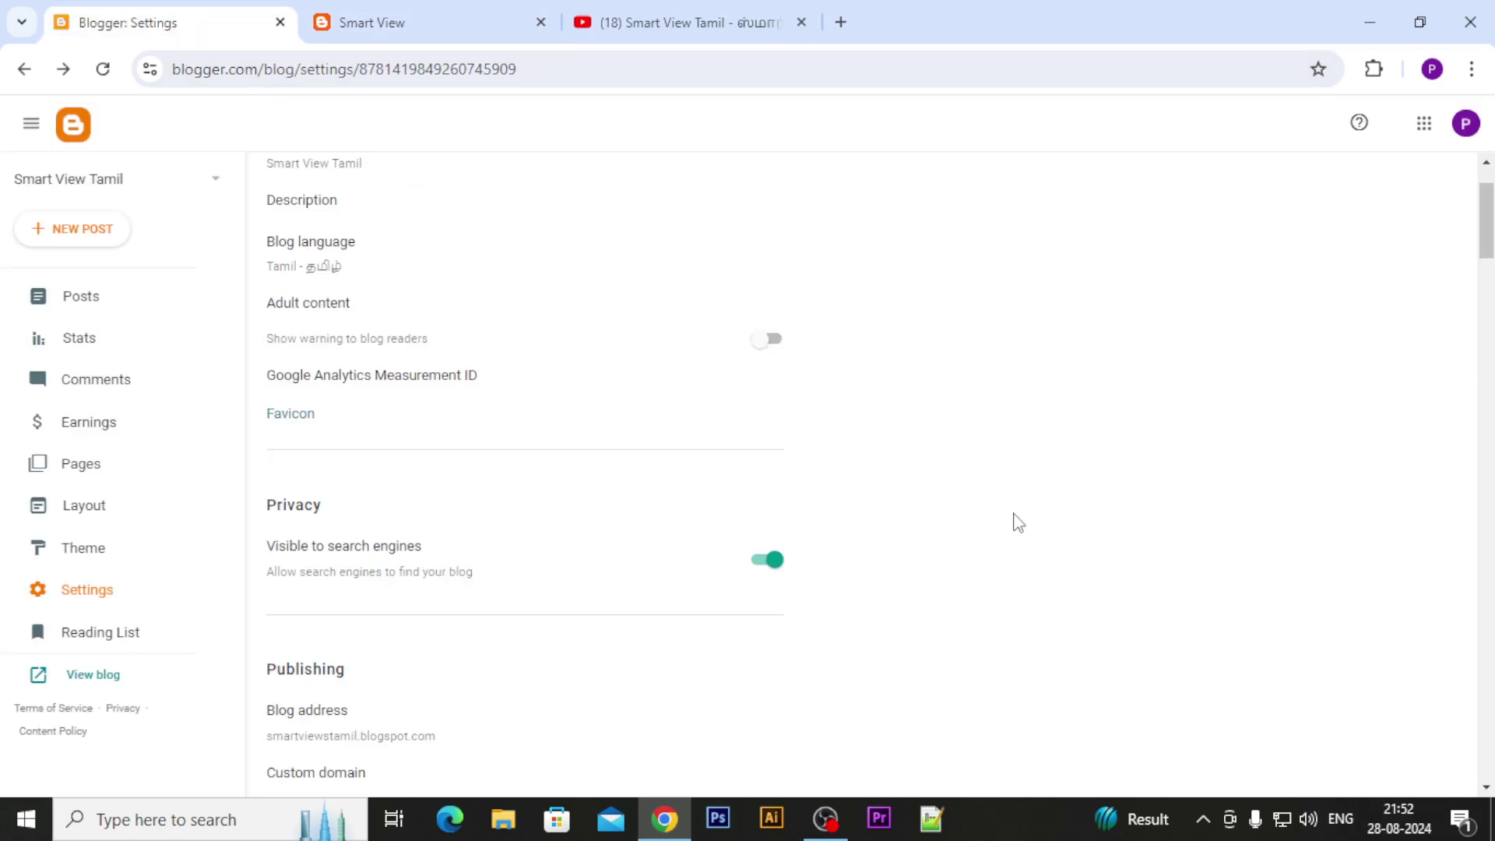
# Review the search engine visibility setting, and open the blog address editor and cancel it without changes.
pyautogui.scroll(-3, 1018, 522)
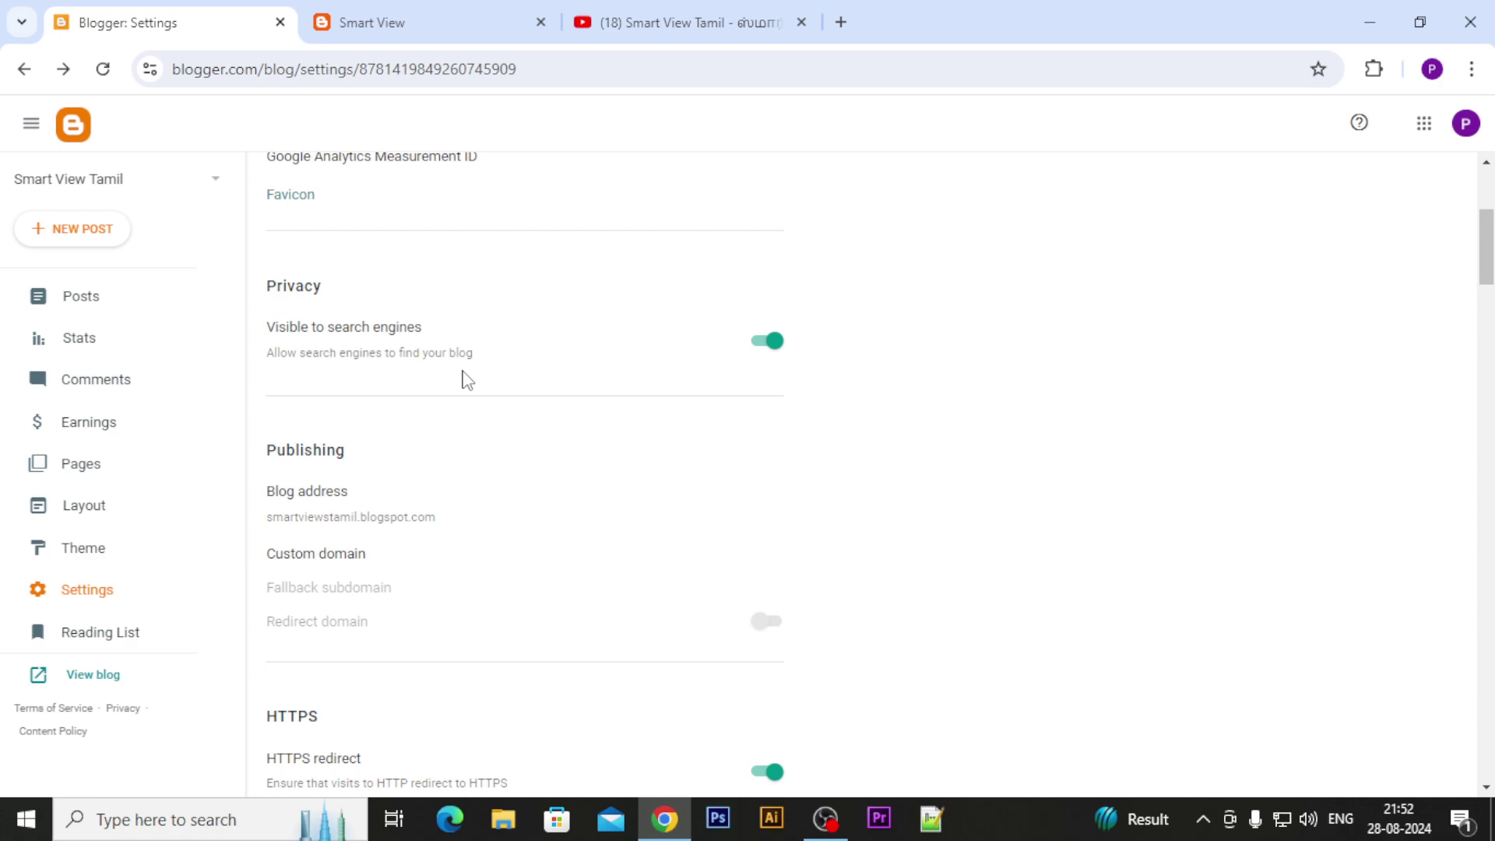
pyautogui.scroll(-3, 945, 423)
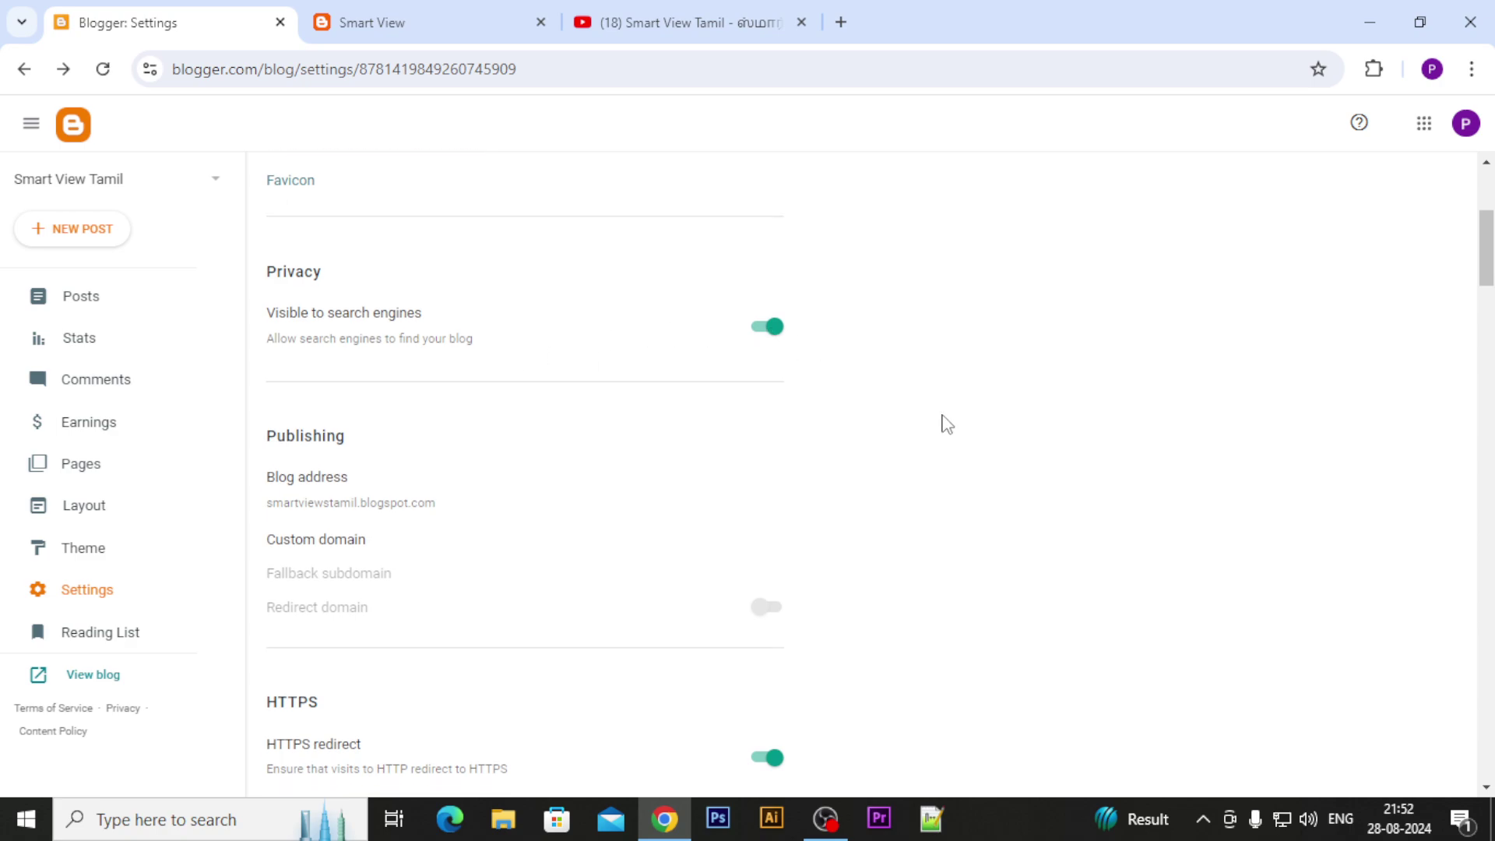
pyautogui.scroll(1, 480, 342)
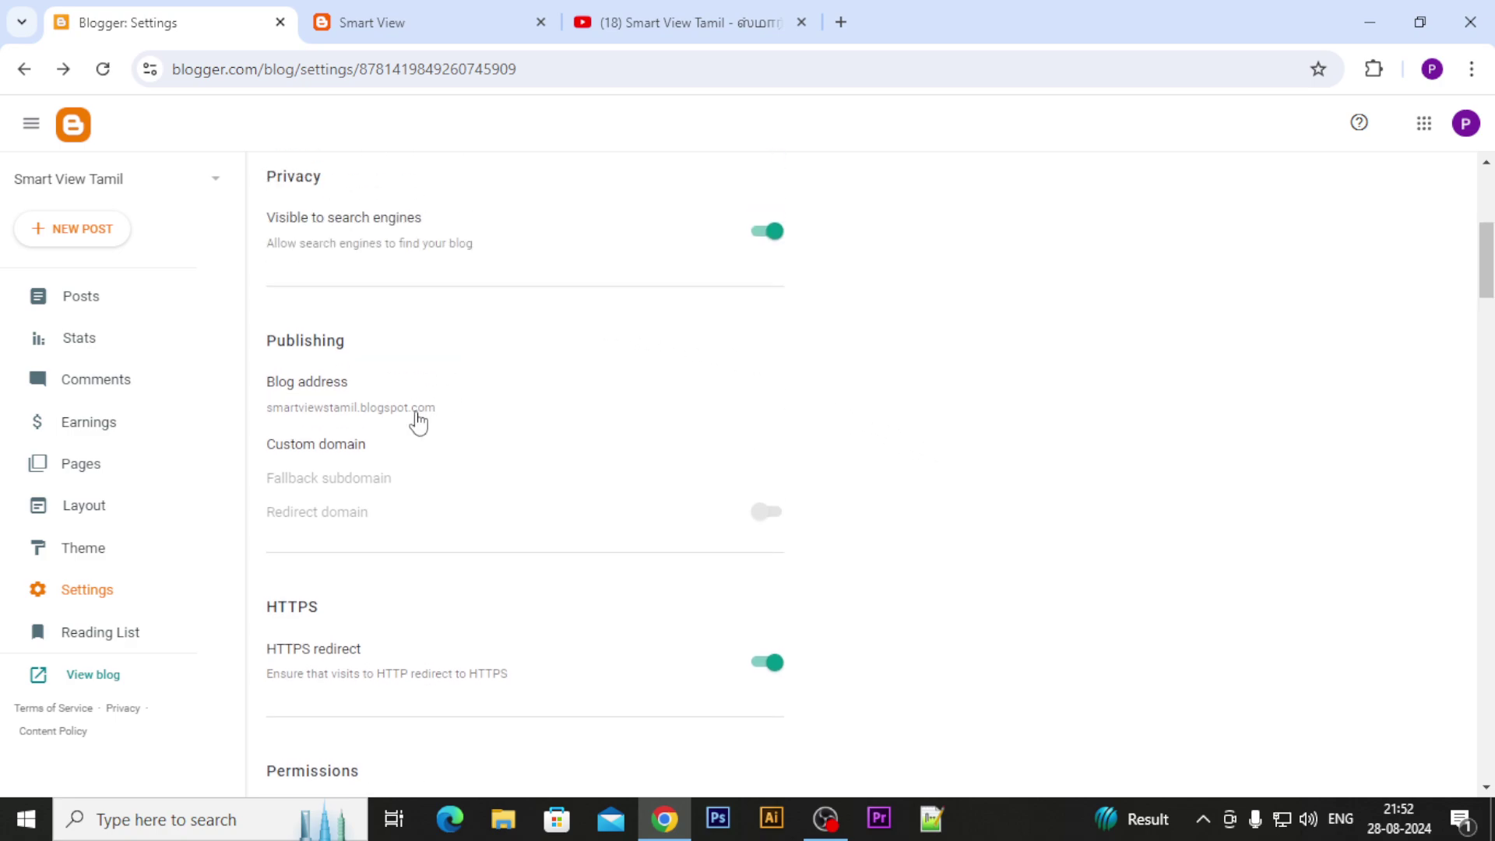
pyautogui.click(310, 400)
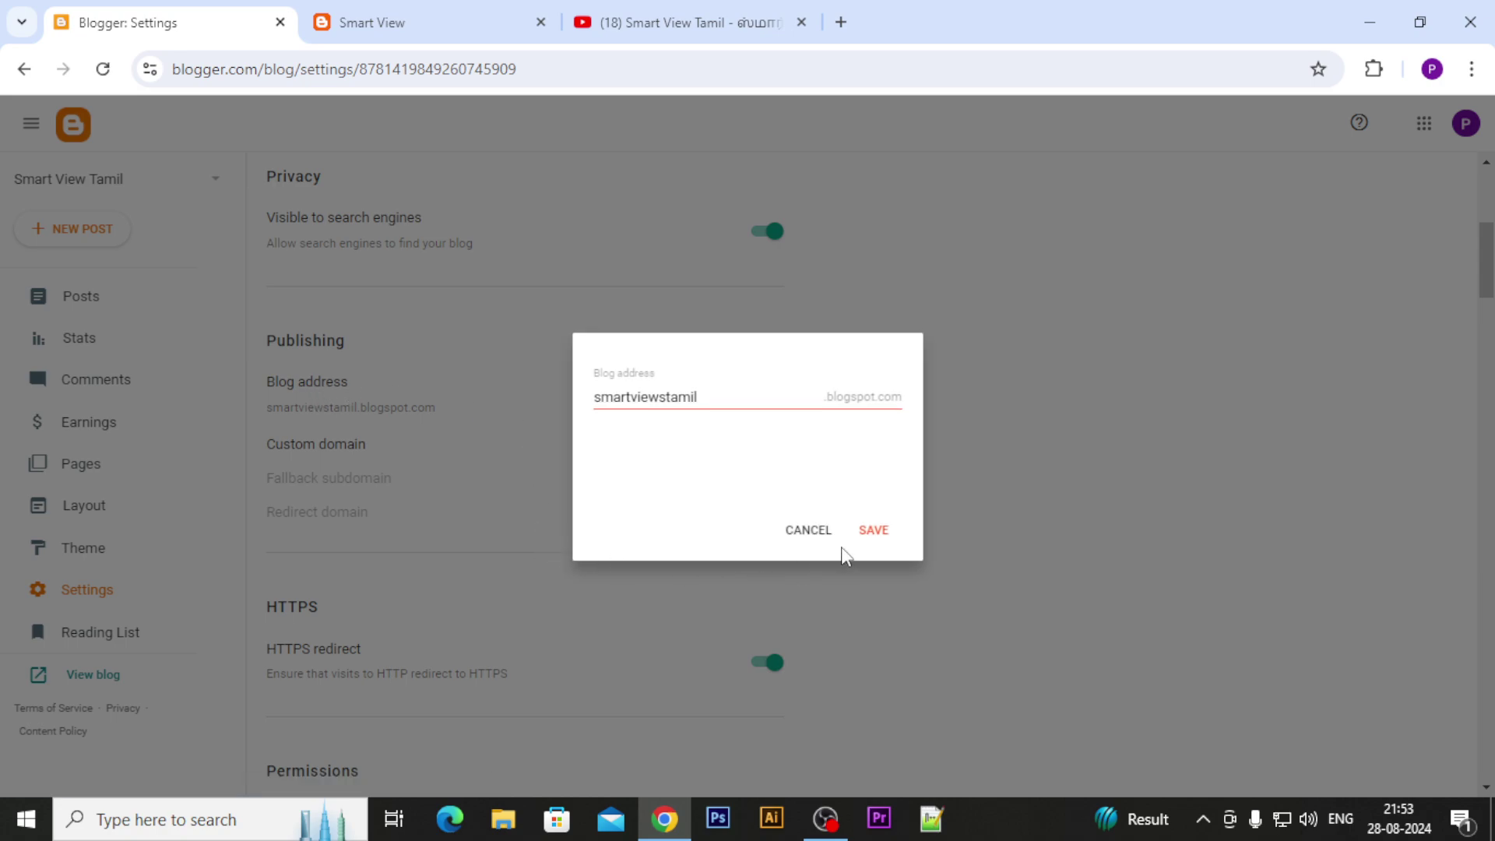
pyautogui.click(809, 532)
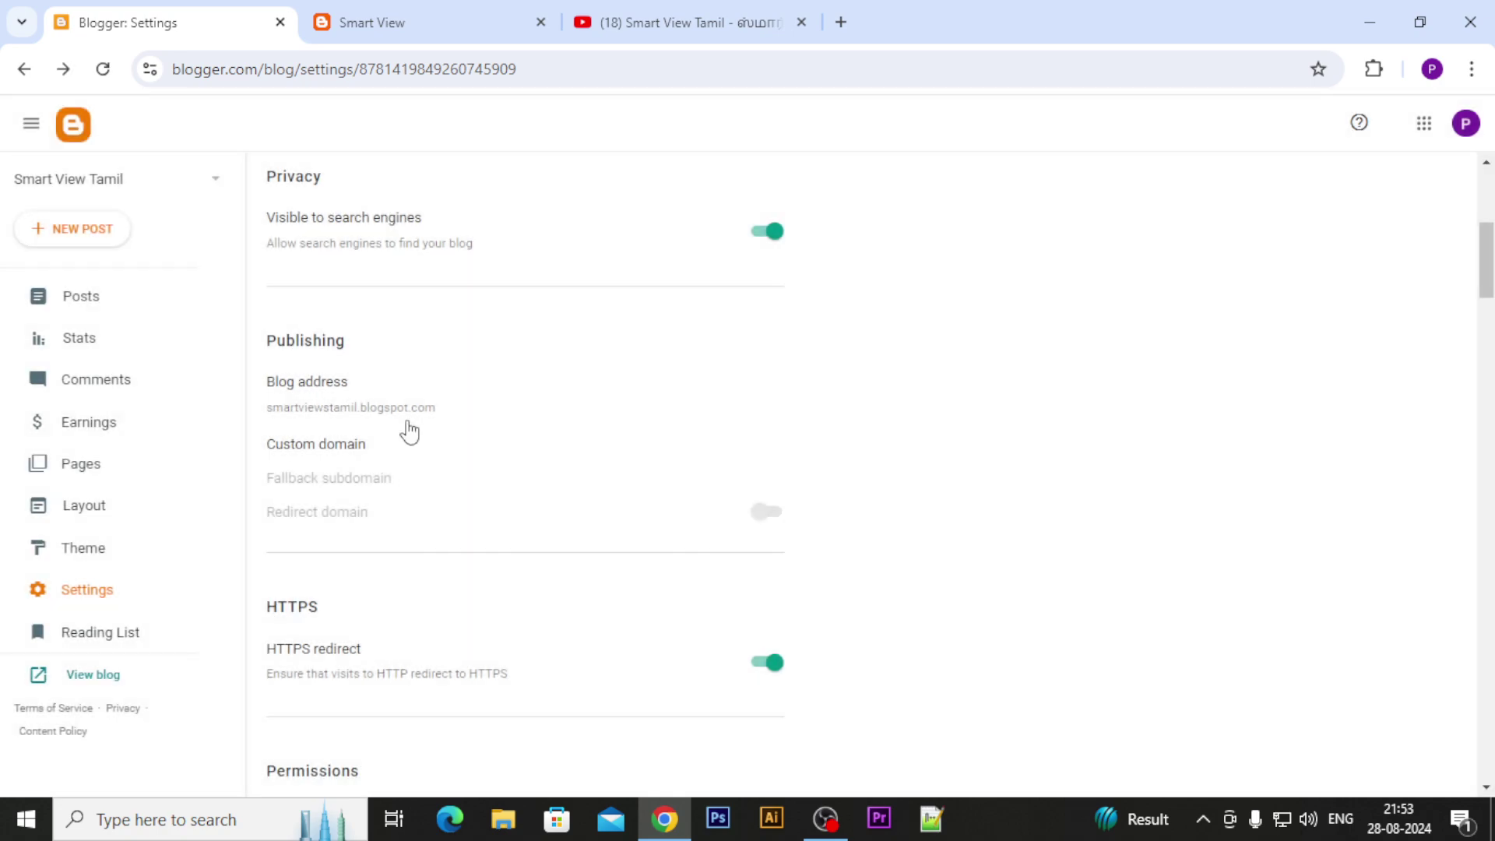
# Open the blog address setting and inspect the full URL of the live blog for comparison.
pyautogui.click(305, 408)
pyautogui.click(417, 24)
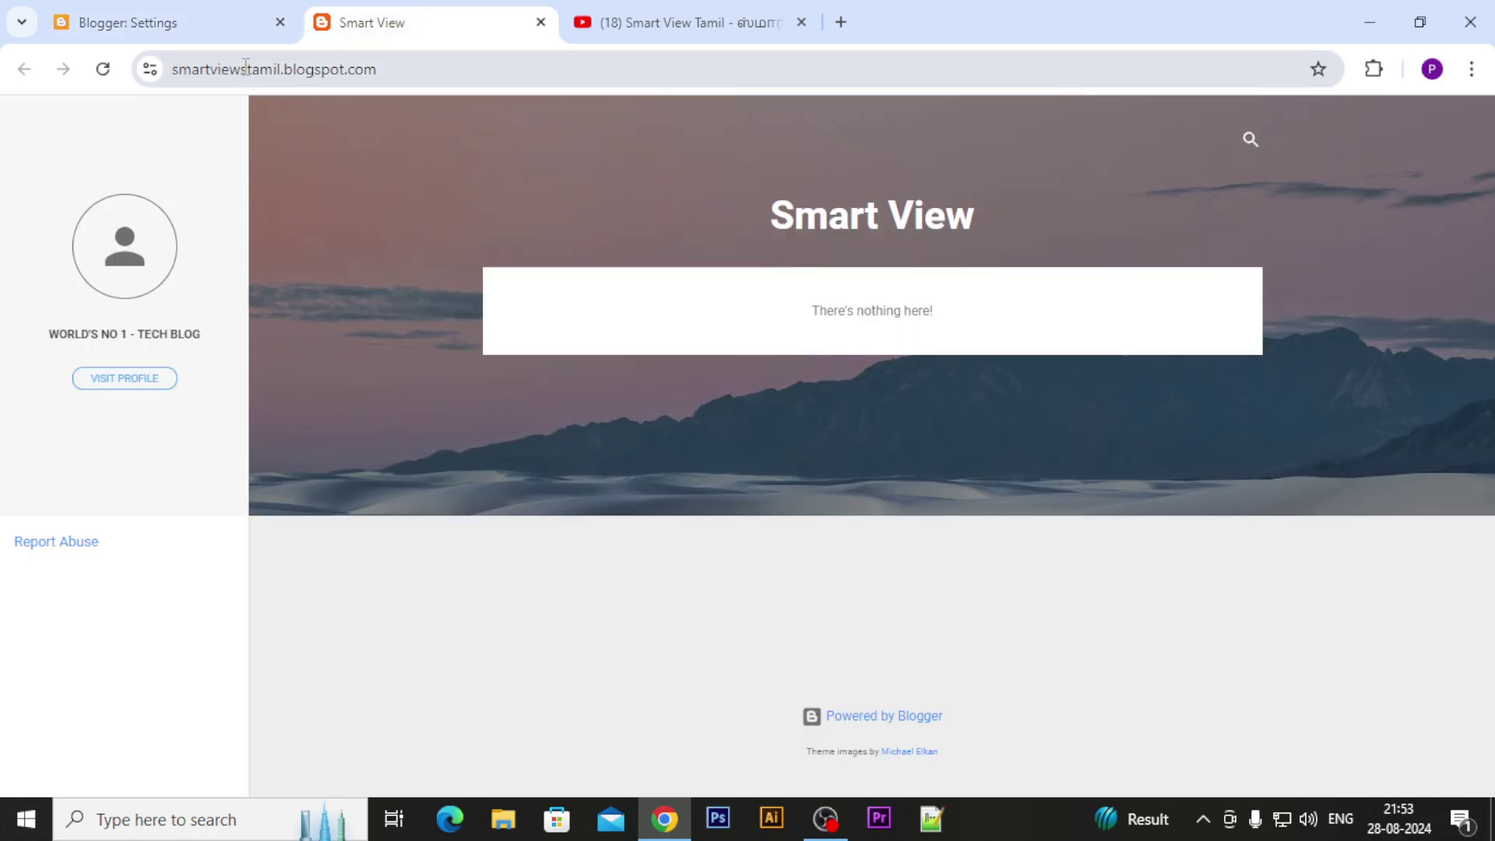
pyautogui.moveTo(402, 69); pyautogui.dragTo(149, 63)
pyautogui.click(399, 70)
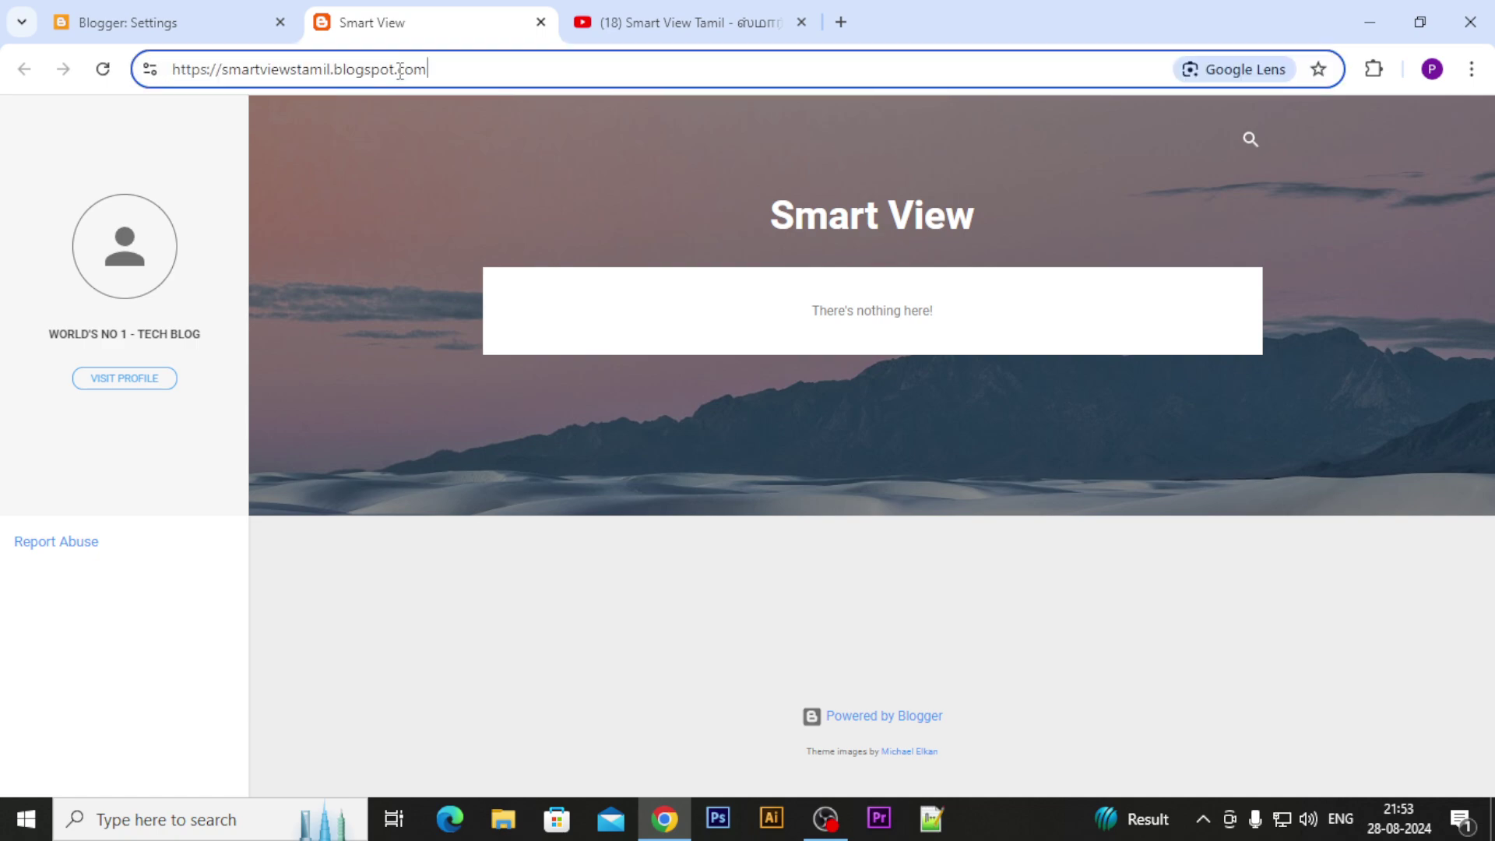
pyautogui.moveTo(499, 75); pyautogui.dragTo(168, 68)
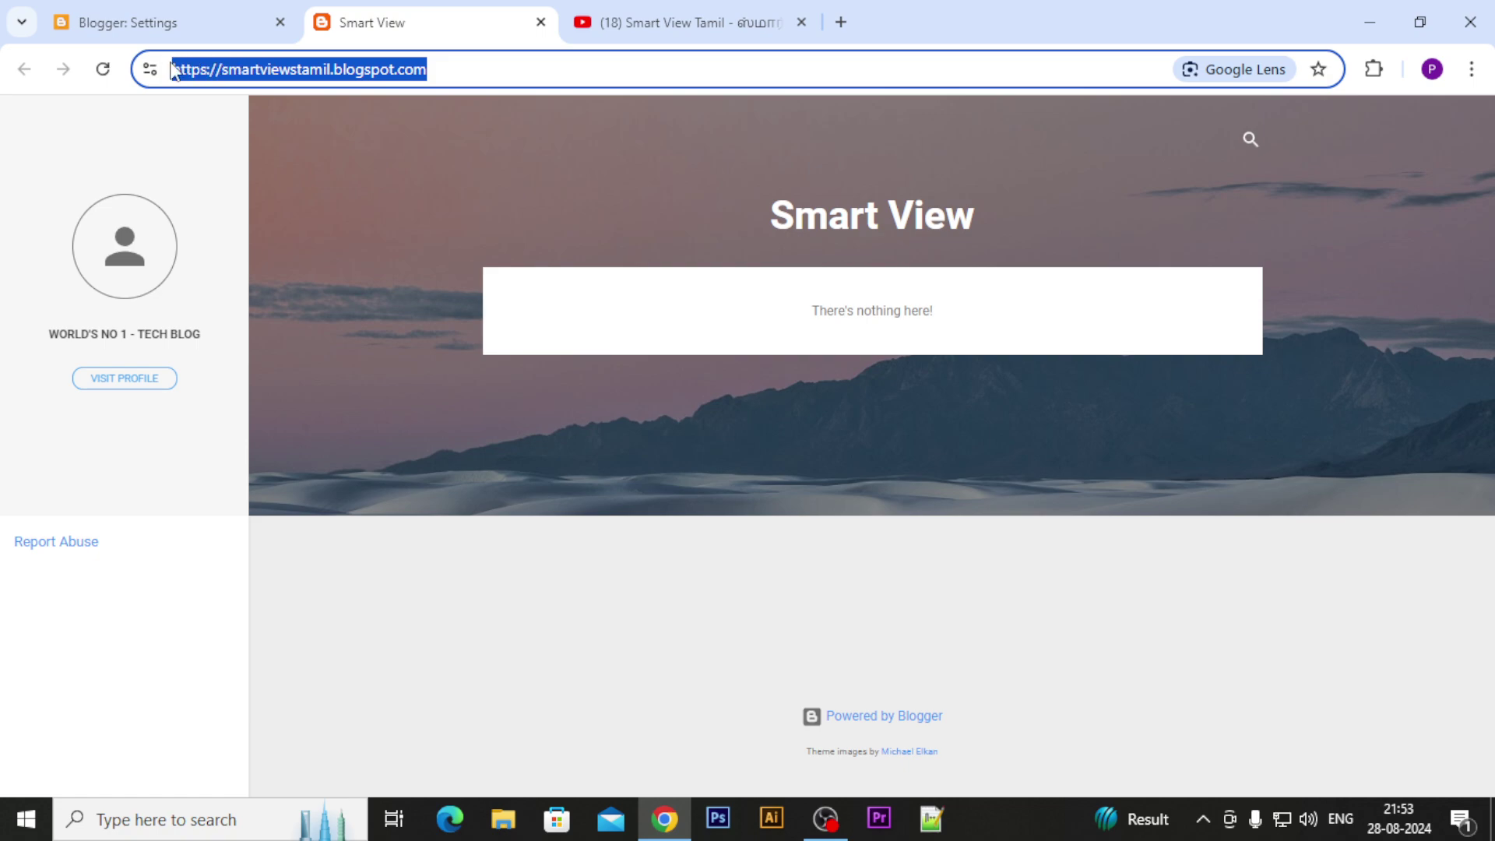
pyautogui.click(454, 65)
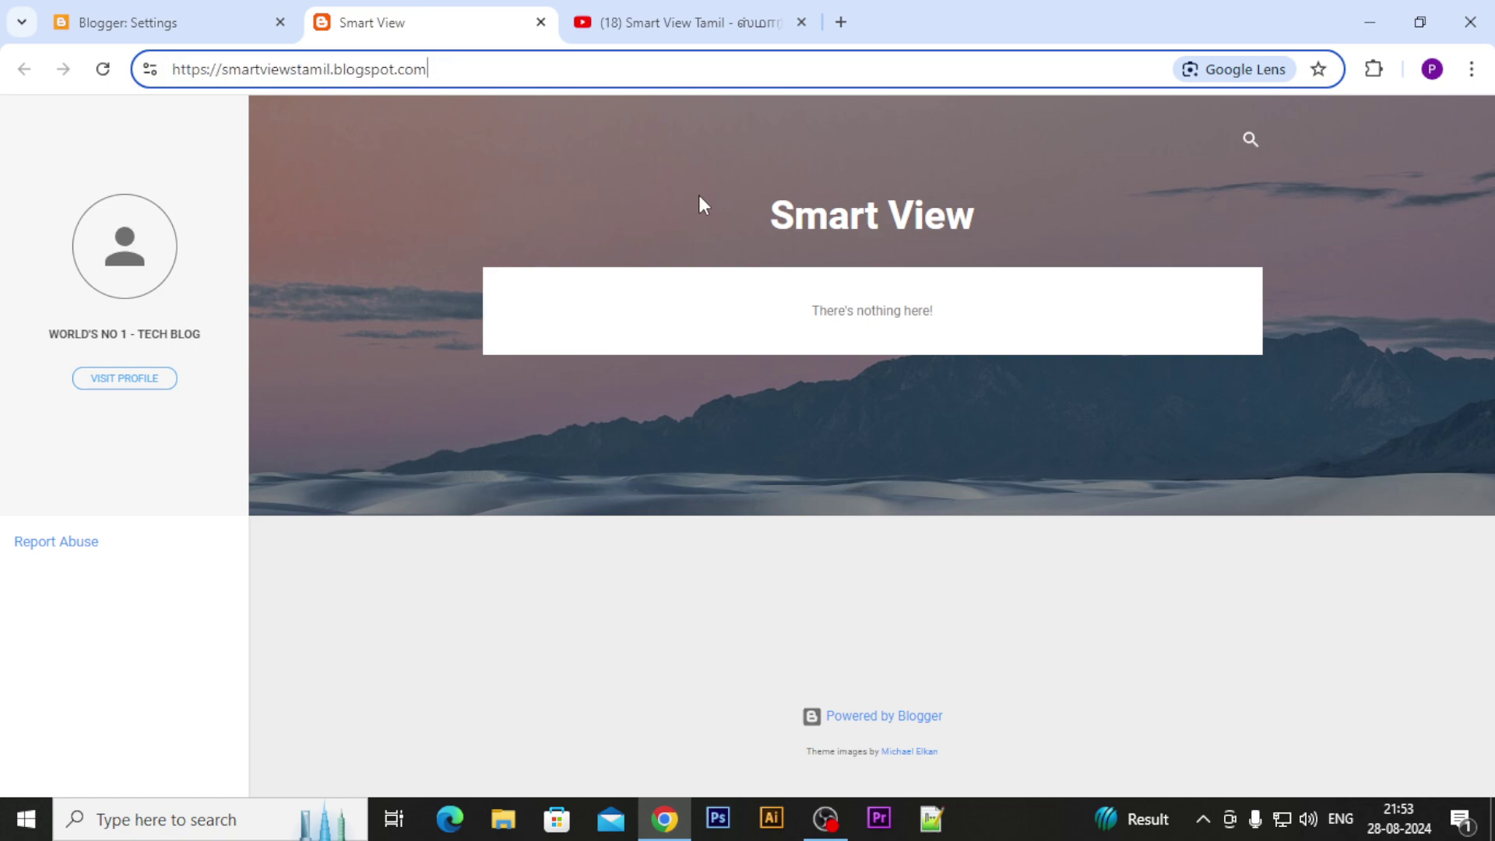
pyautogui.click(269, 568)
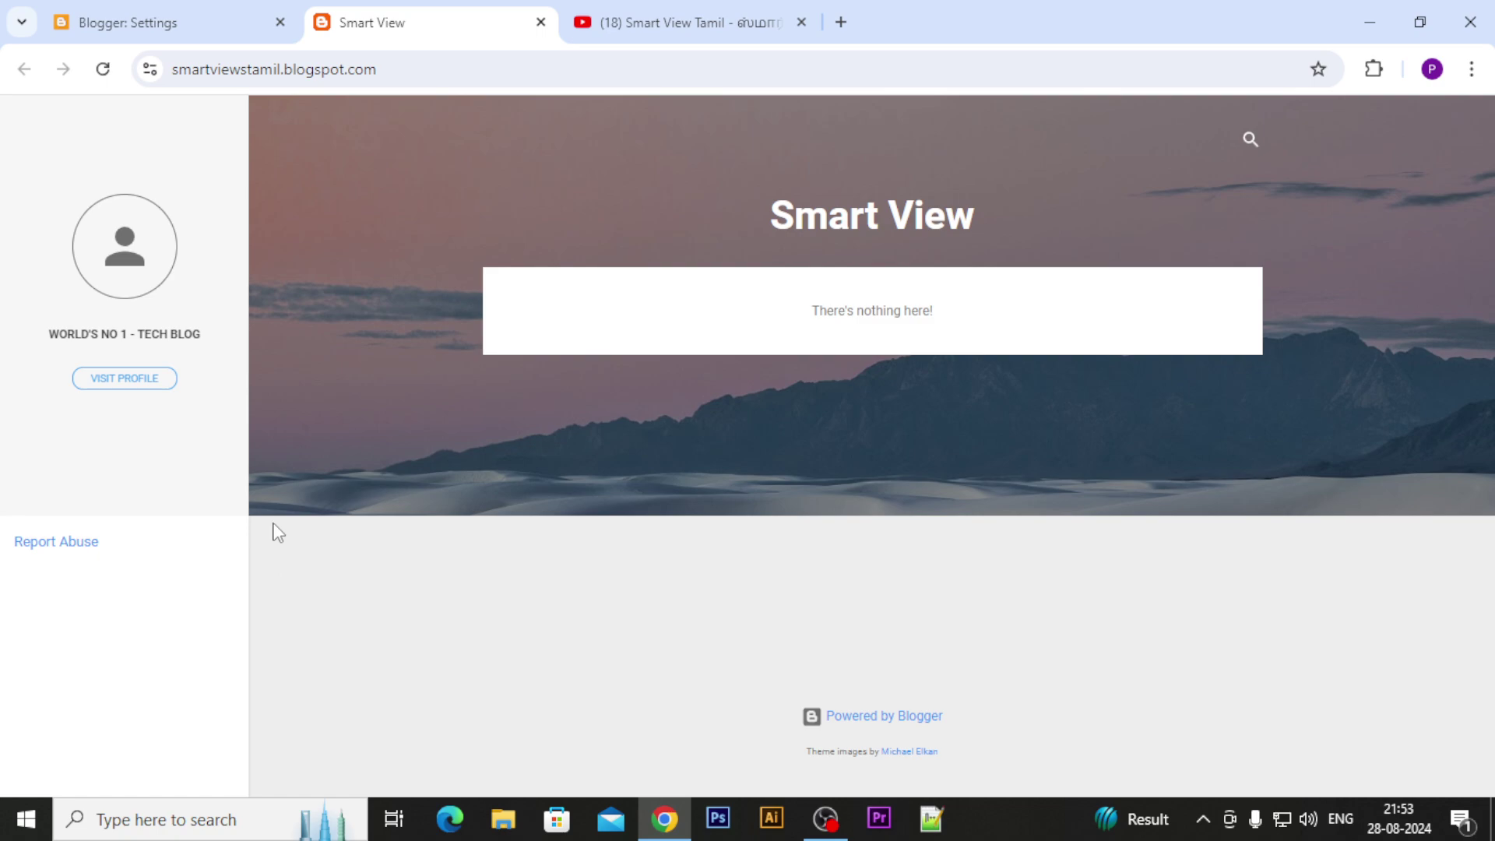
# Examine the editable part of the blog address and its blogspot.com suffix, and close the editor without saving.
pyautogui.click(130, 23)
pyautogui.moveTo(747, 397); pyautogui.dragTo(593, 397)
pyautogui.click(749, 396)
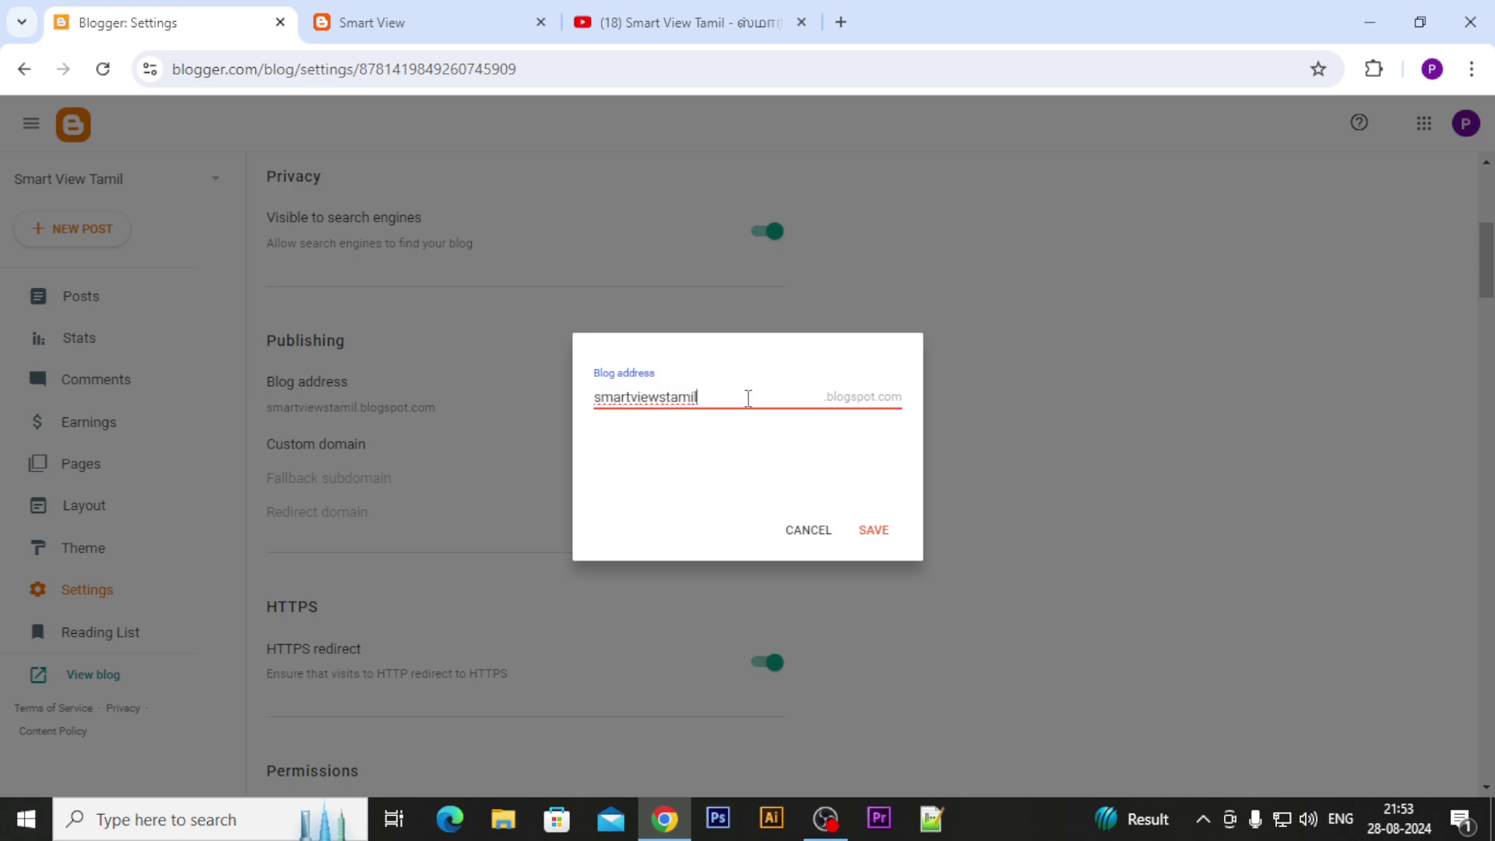
pyautogui.moveTo(747, 393); pyautogui.dragTo(566, 401)
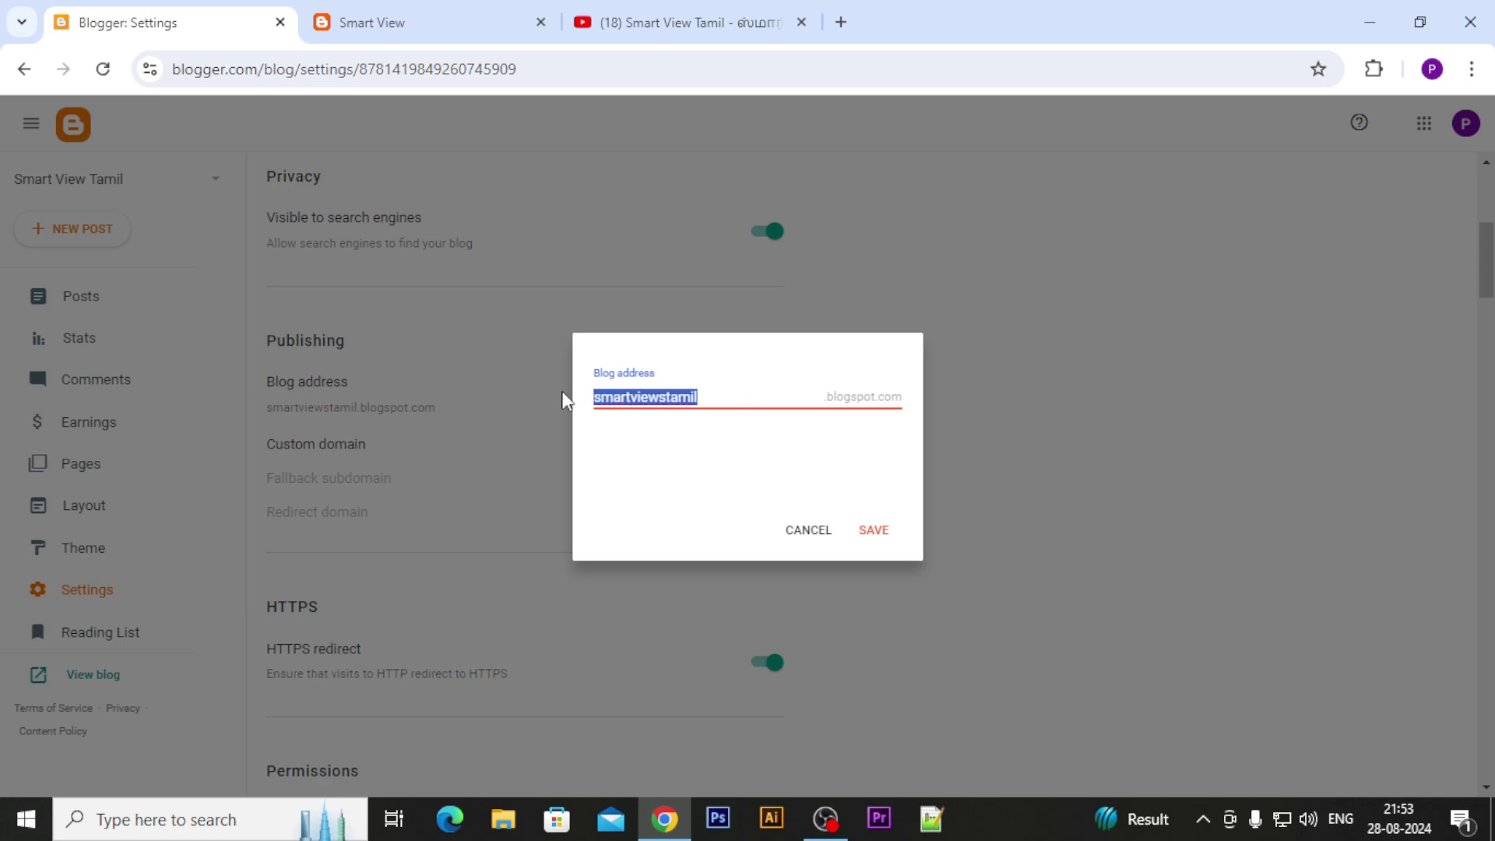
pyautogui.click(705, 397)
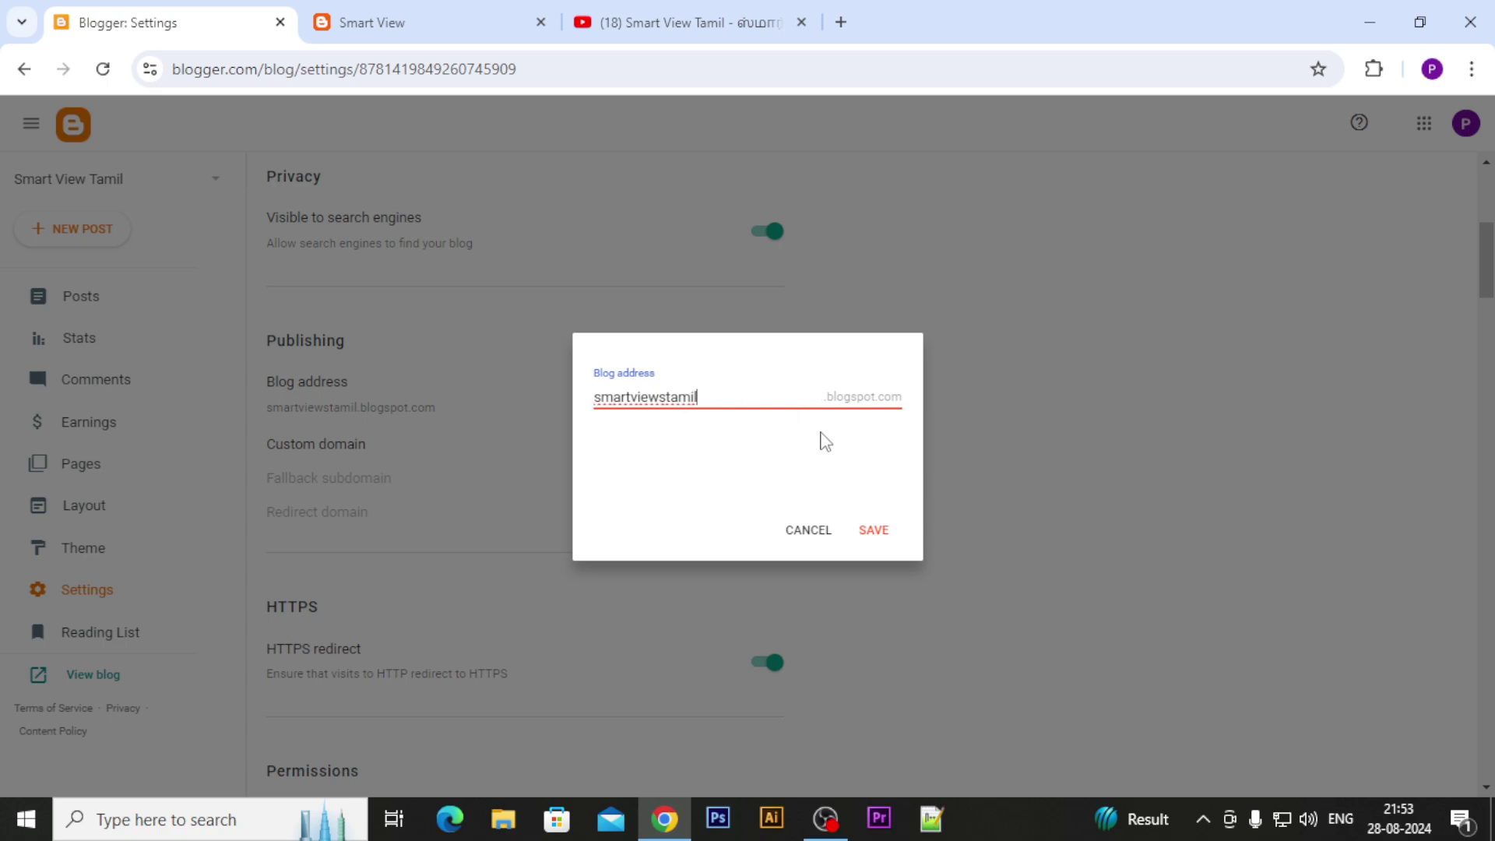
pyautogui.click(853, 404)
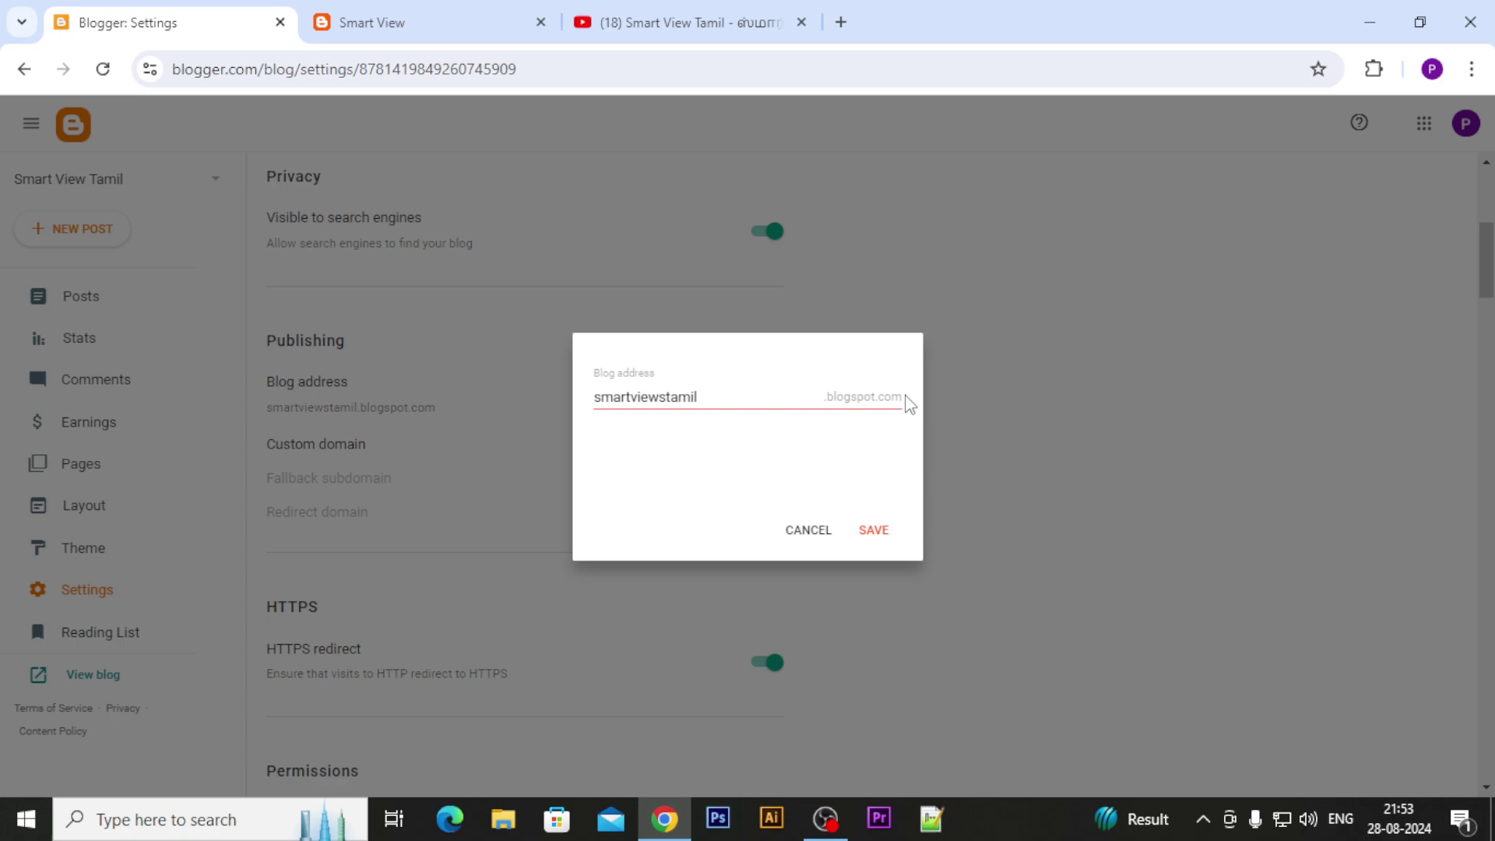
pyautogui.click(806, 531)
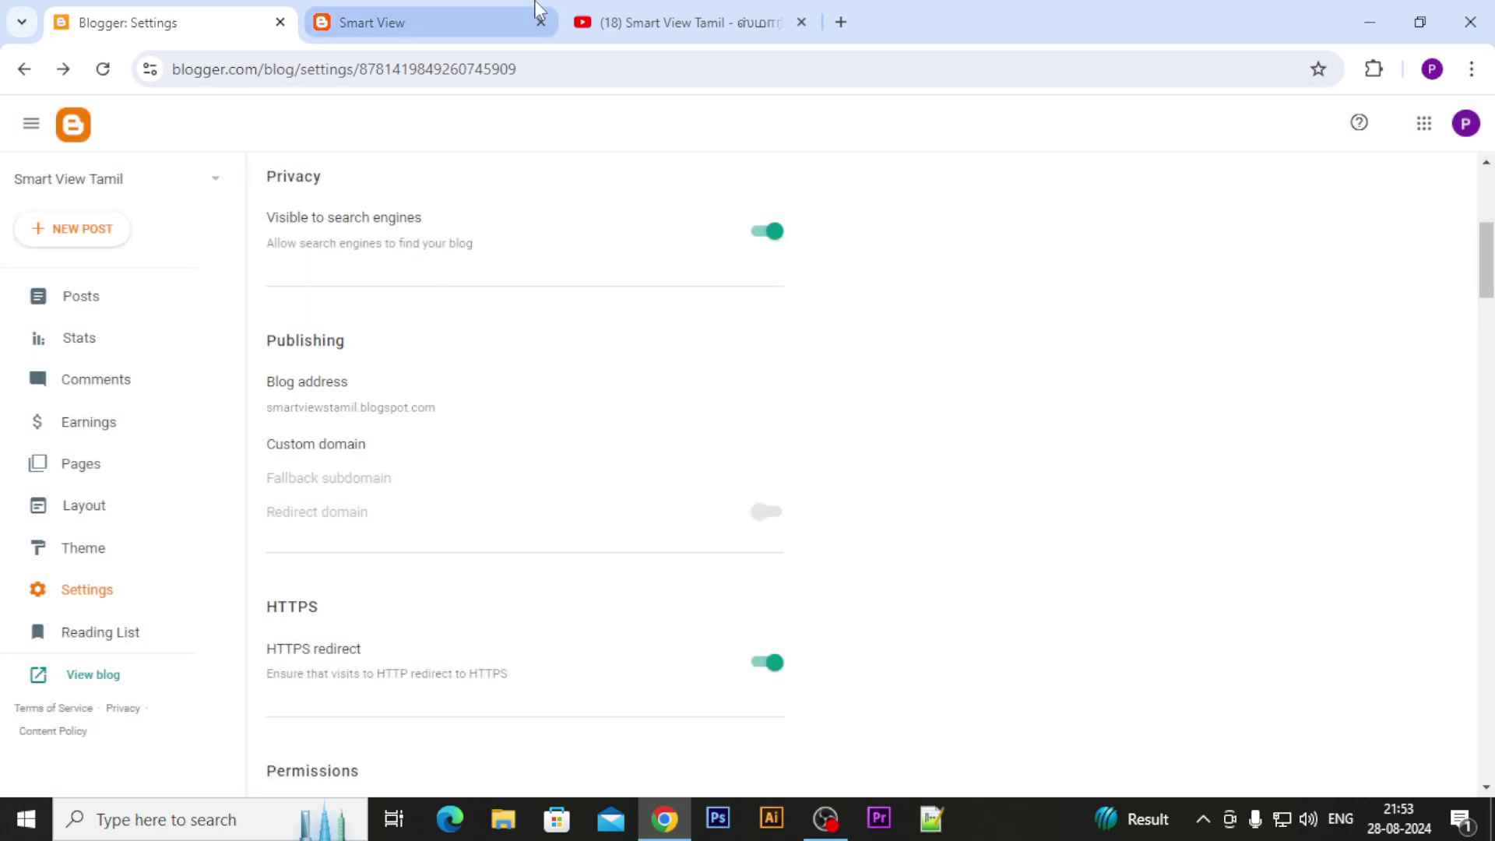
# Compare the web addresses of the YouTube channel page and the live blog, and return to the blog settings.
pyautogui.click(658, 21)
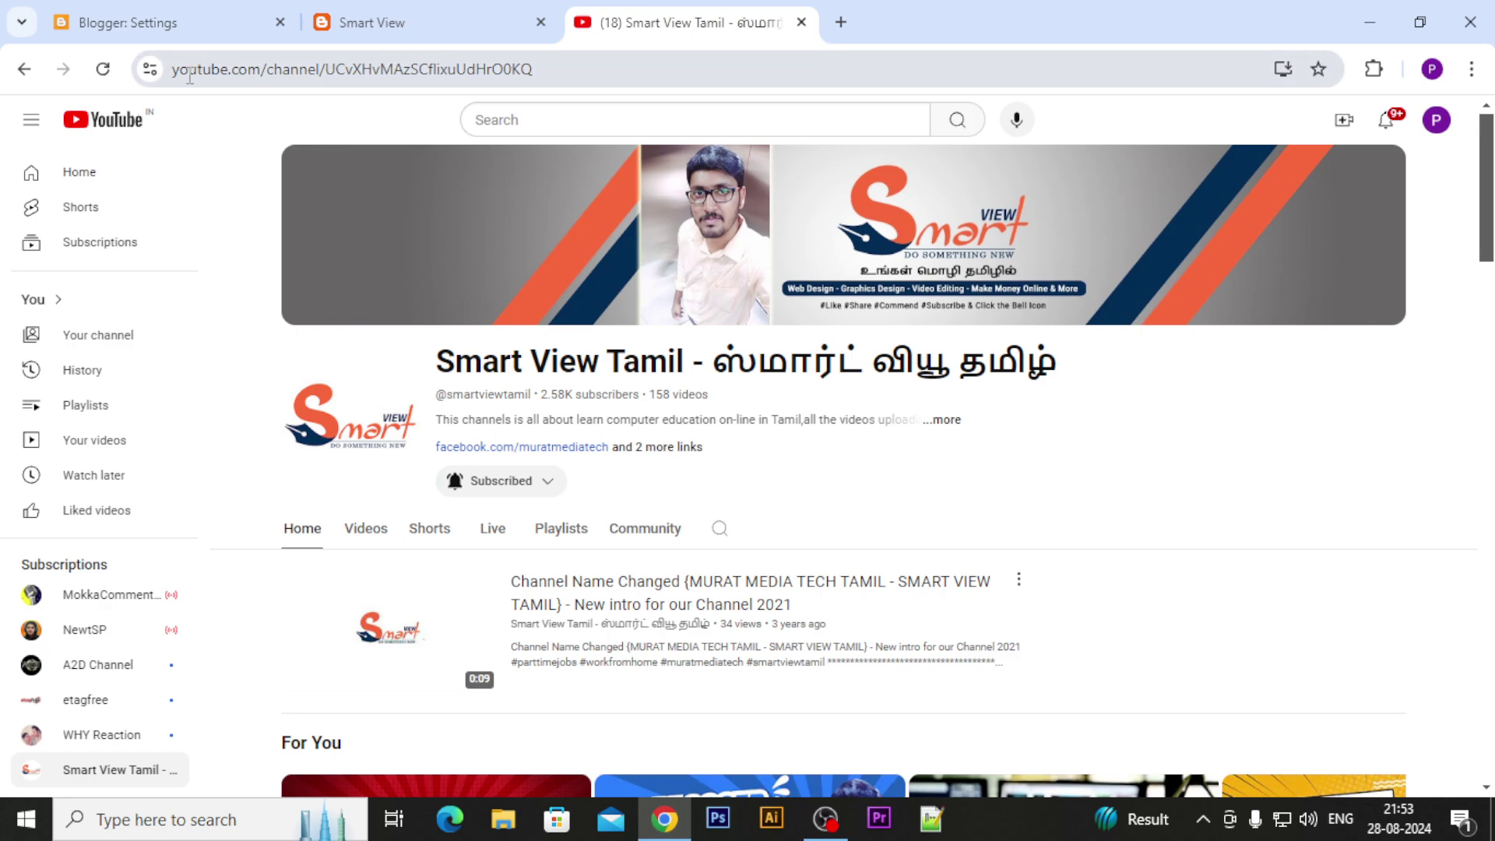
pyautogui.click(436, 32)
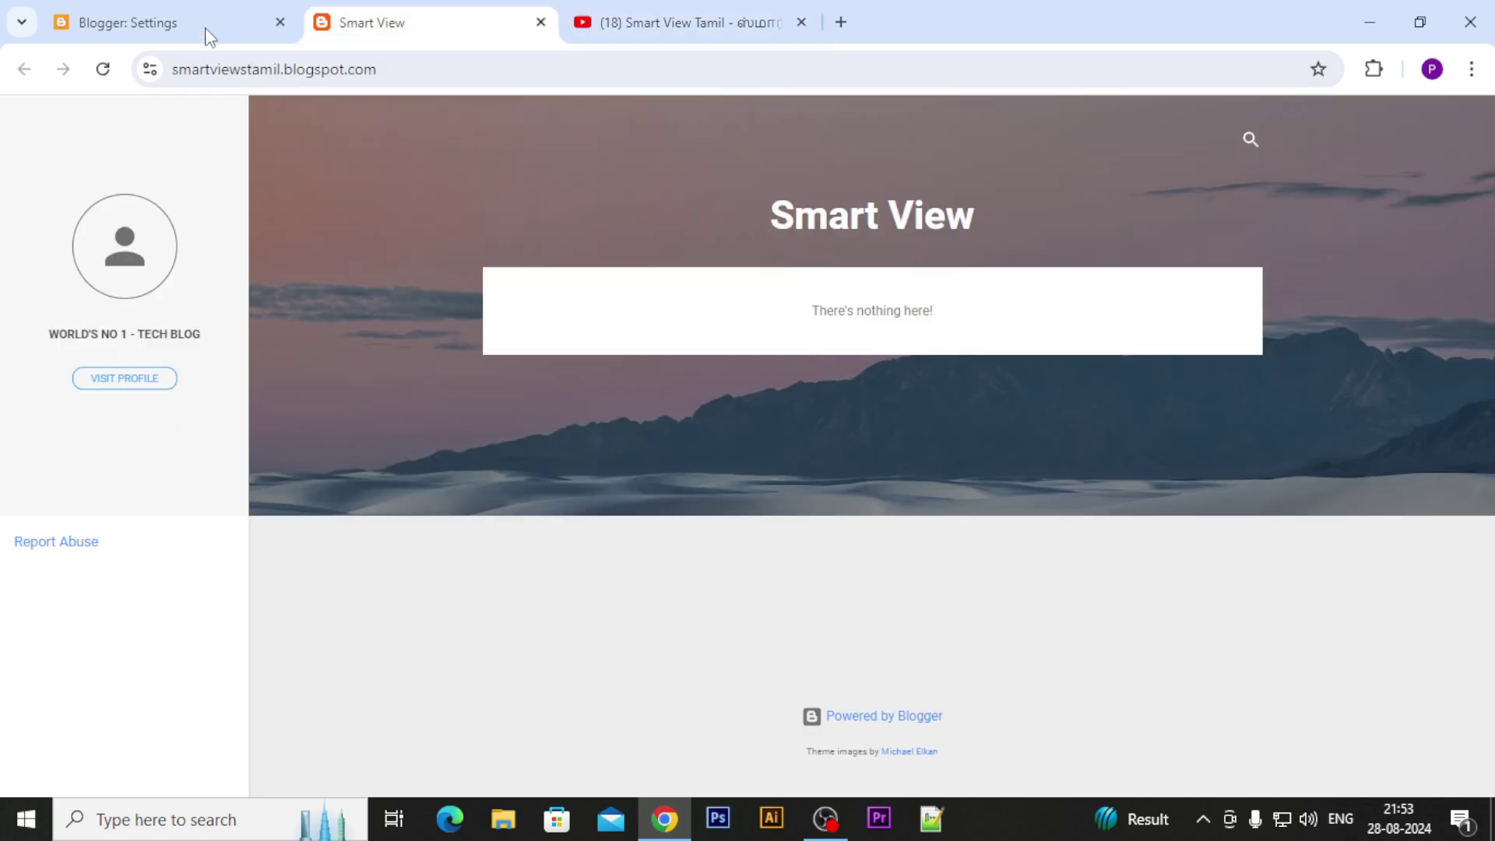
pyautogui.click(187, 28)
pyautogui.click(424, 35)
pyautogui.click(196, 14)
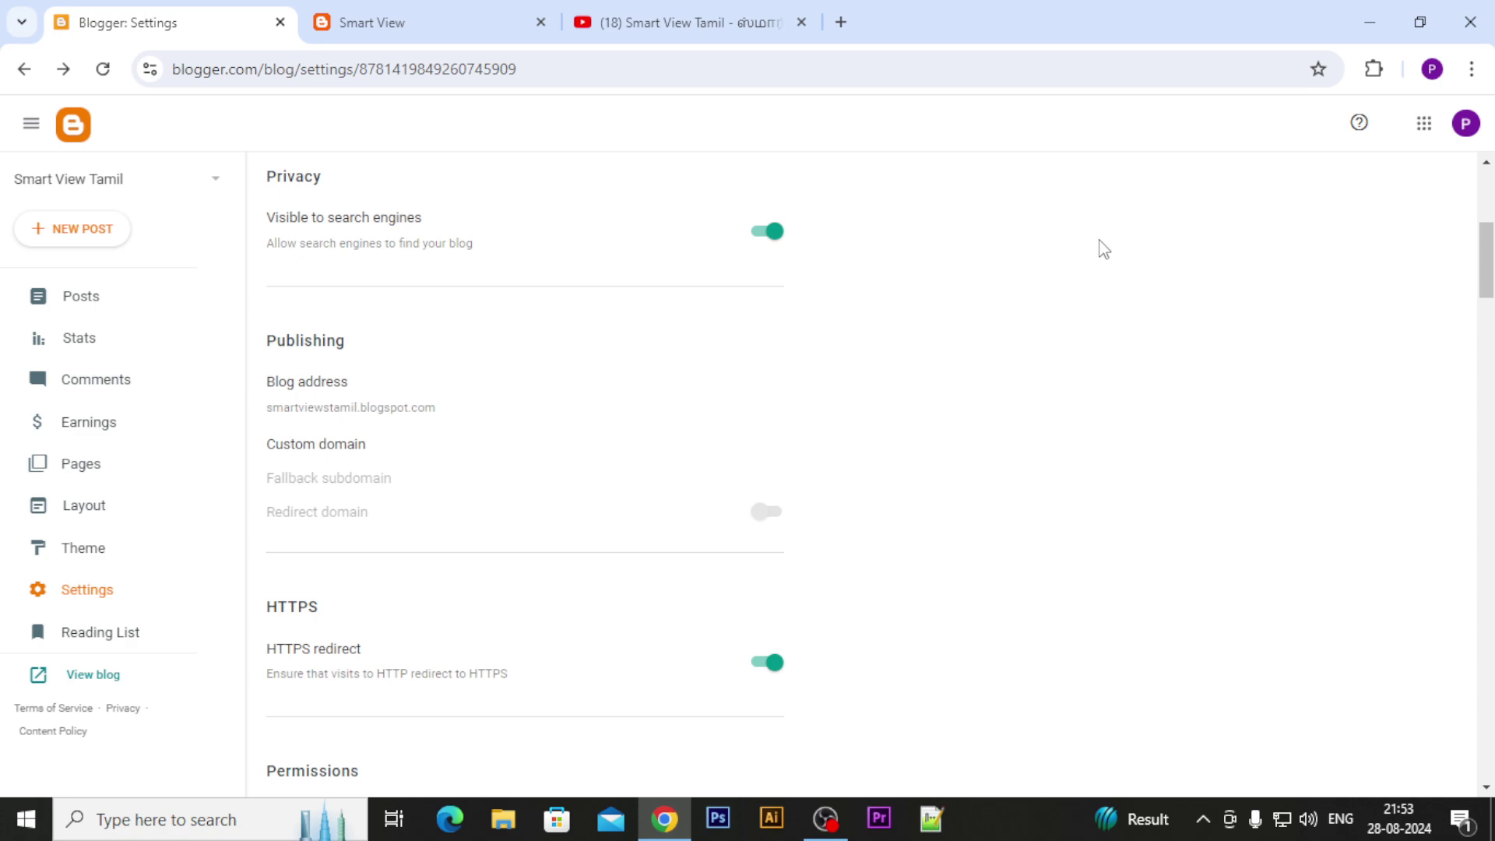
# Open the custom domain setting to view its entry field, and cancel without entering a domain.
pyautogui.click(313, 447)
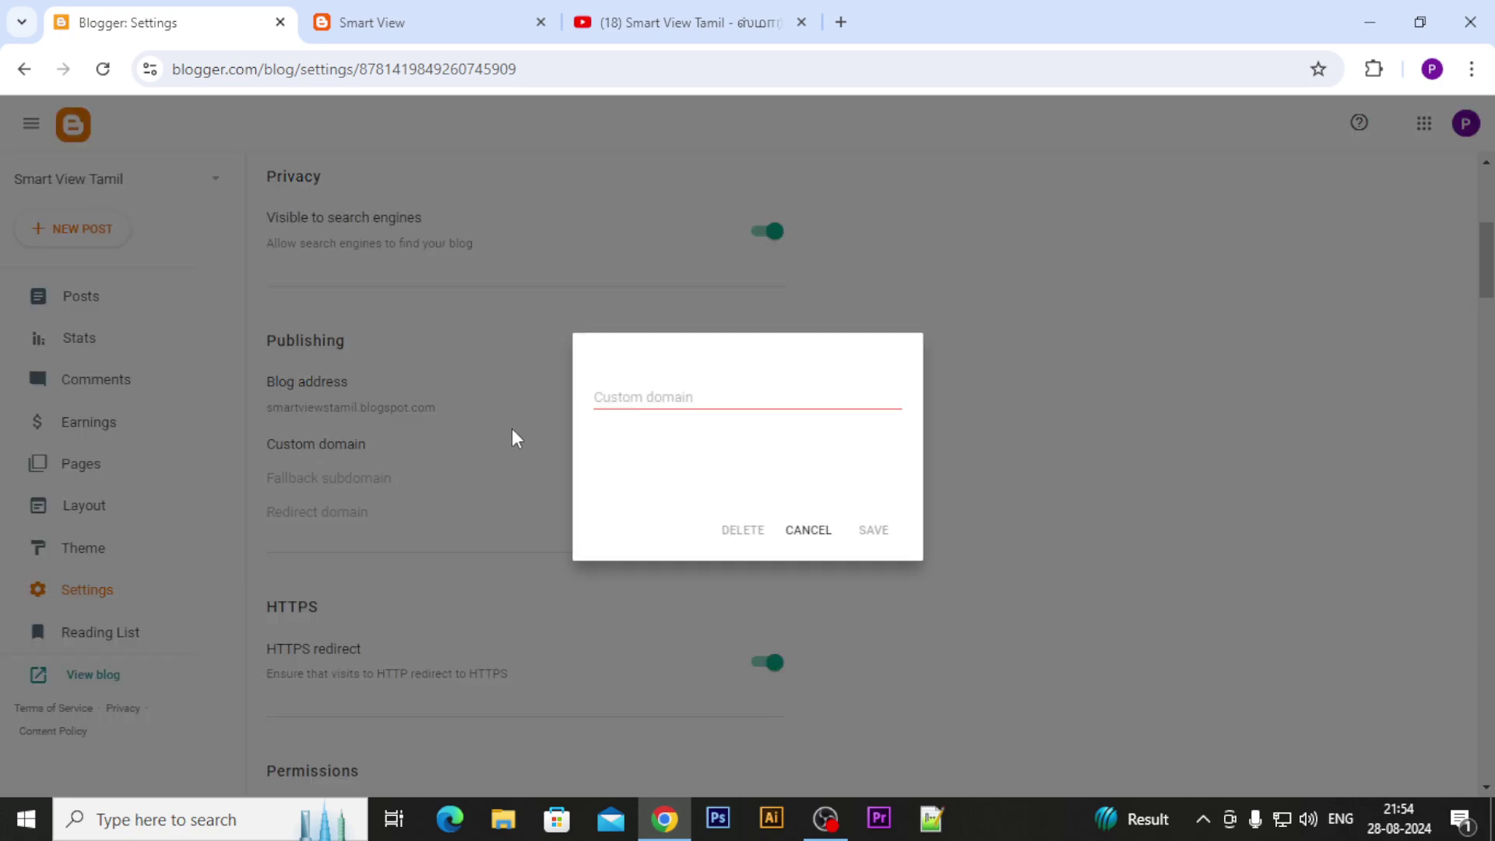
pyautogui.click(609, 399)
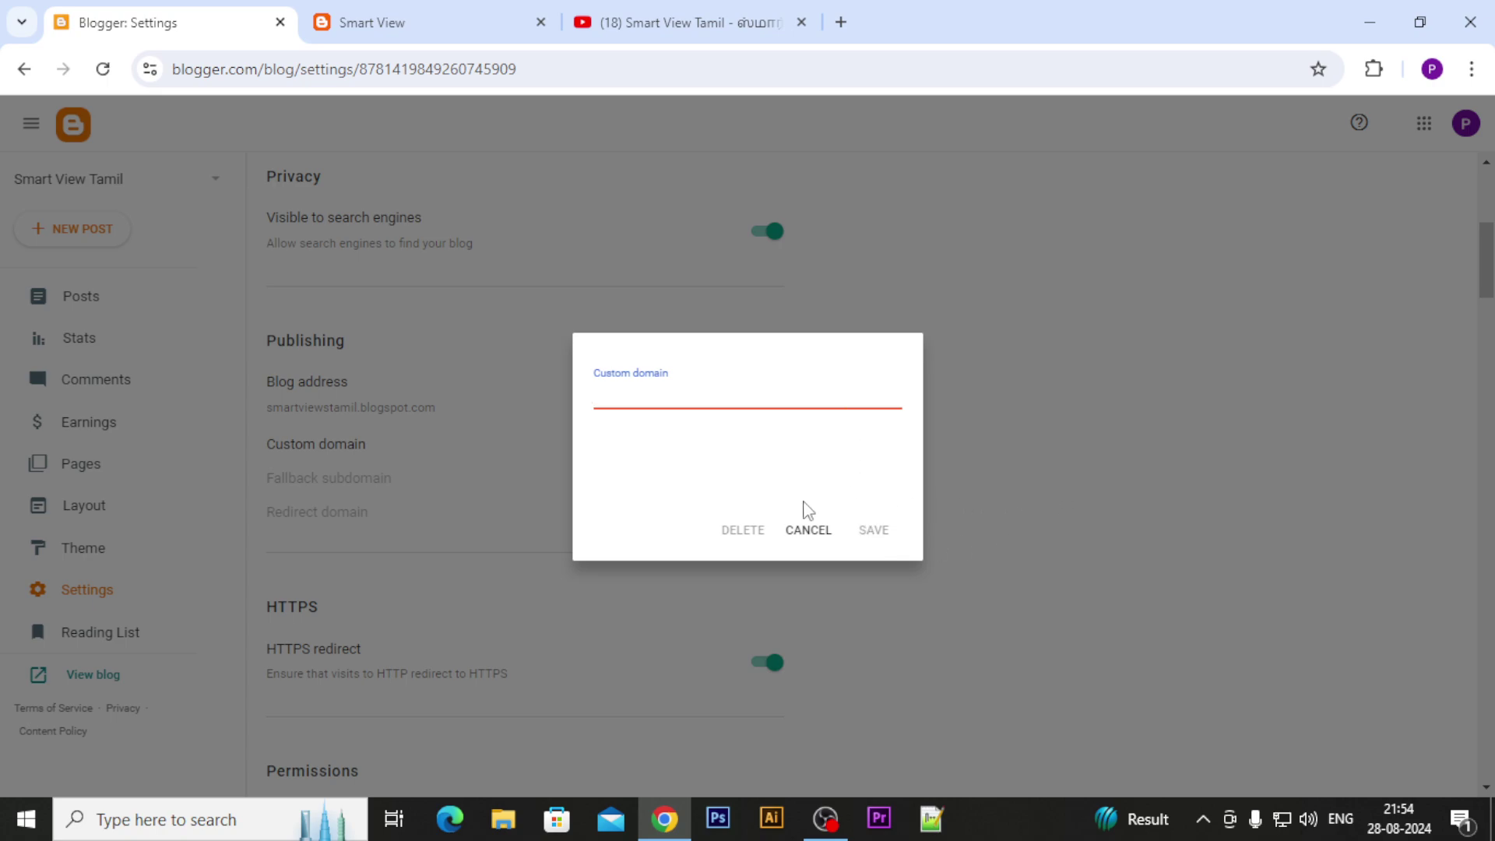
pyautogui.click(790, 531)
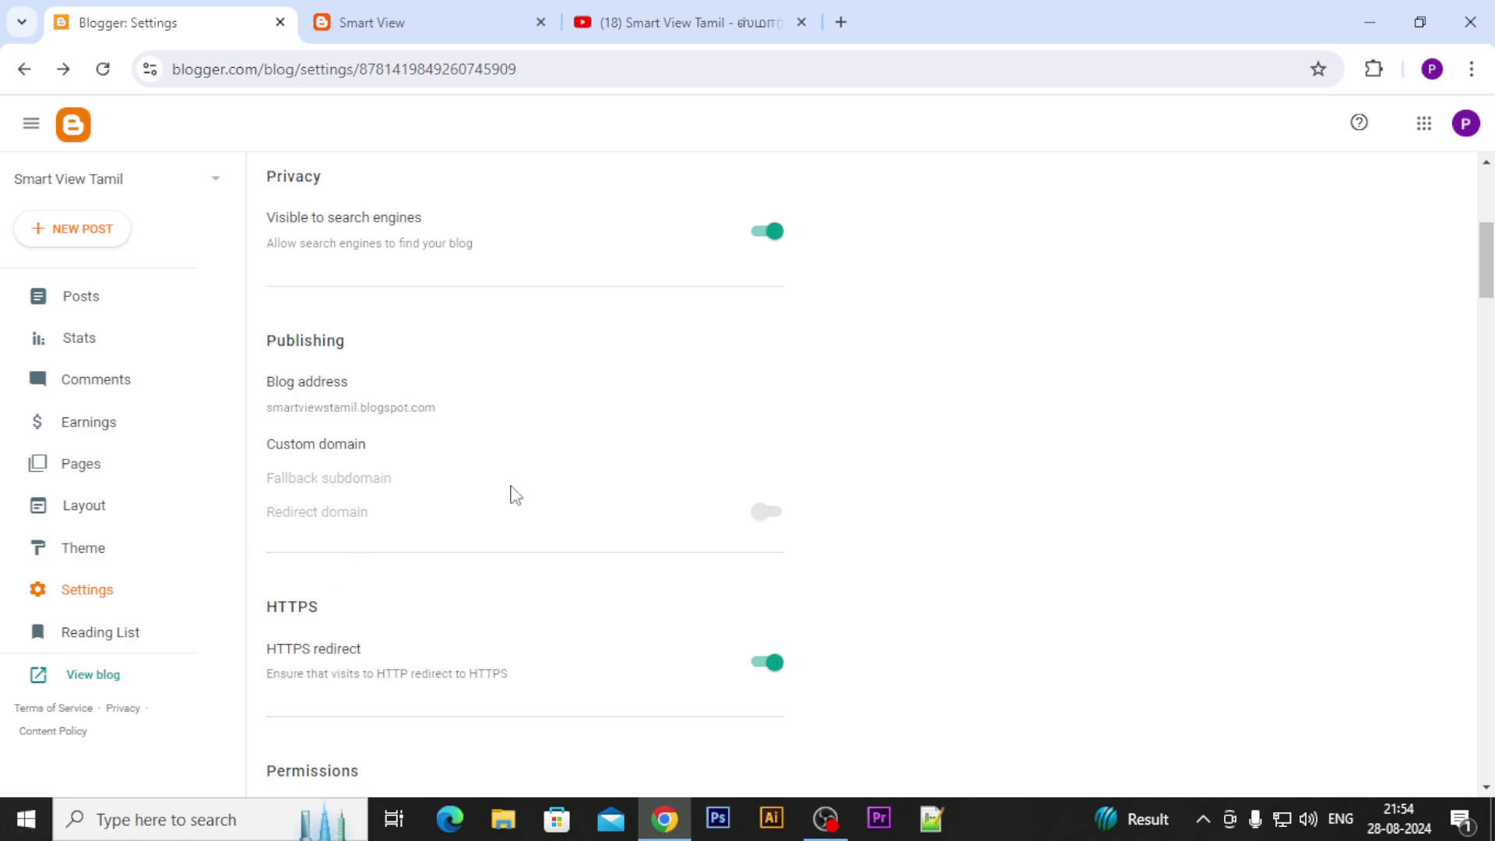
# Review the HTTPS redirect setting and inspect the https prefix in the live blog's full URL.
pyautogui.scroll(-3, 515, 495)
pyautogui.scroll(1, 514, 494)
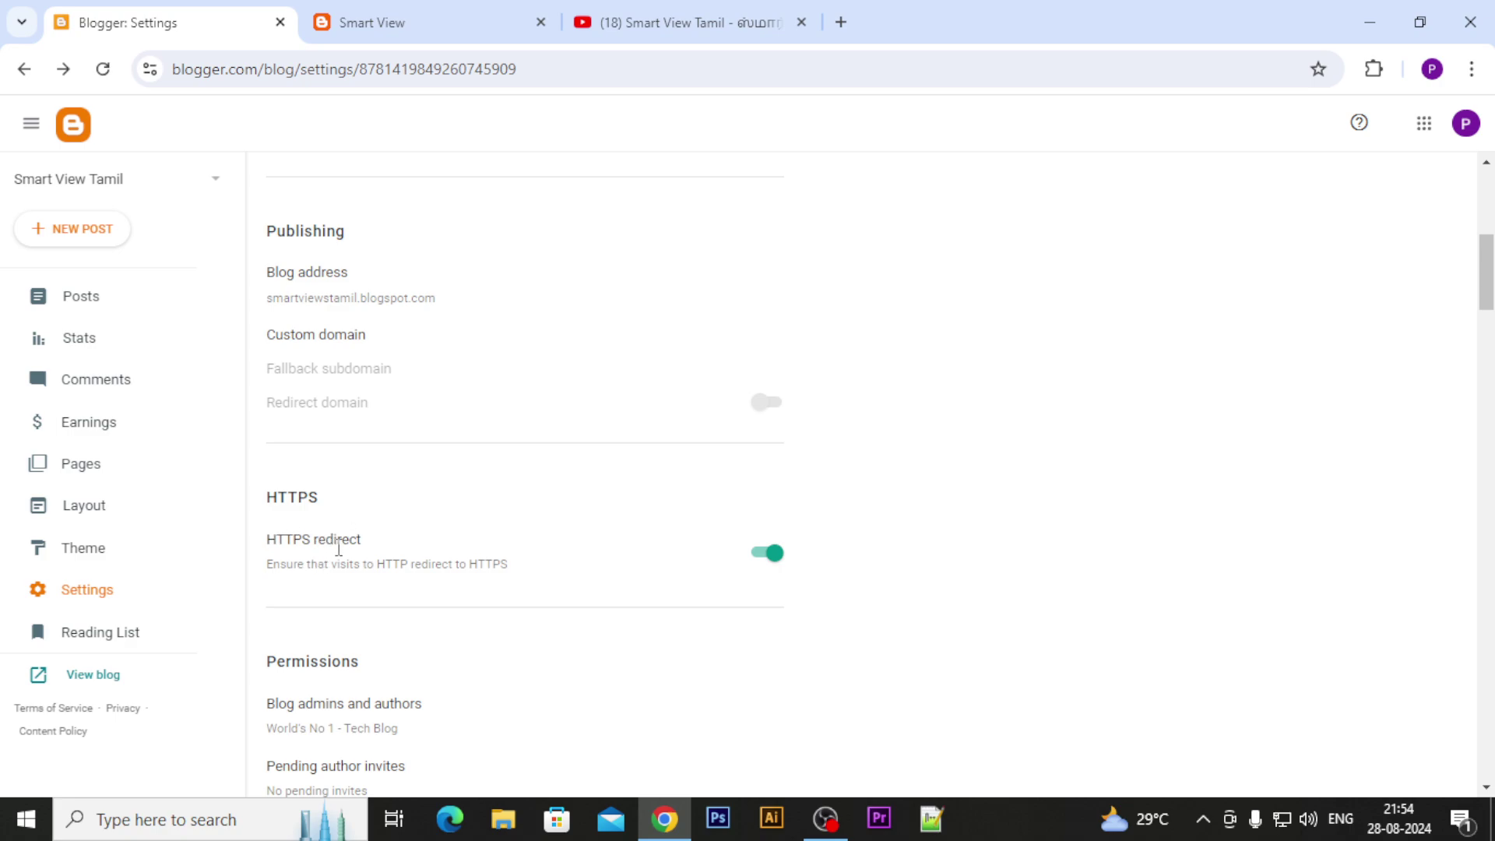
pyautogui.scroll(-1, 387, 565)
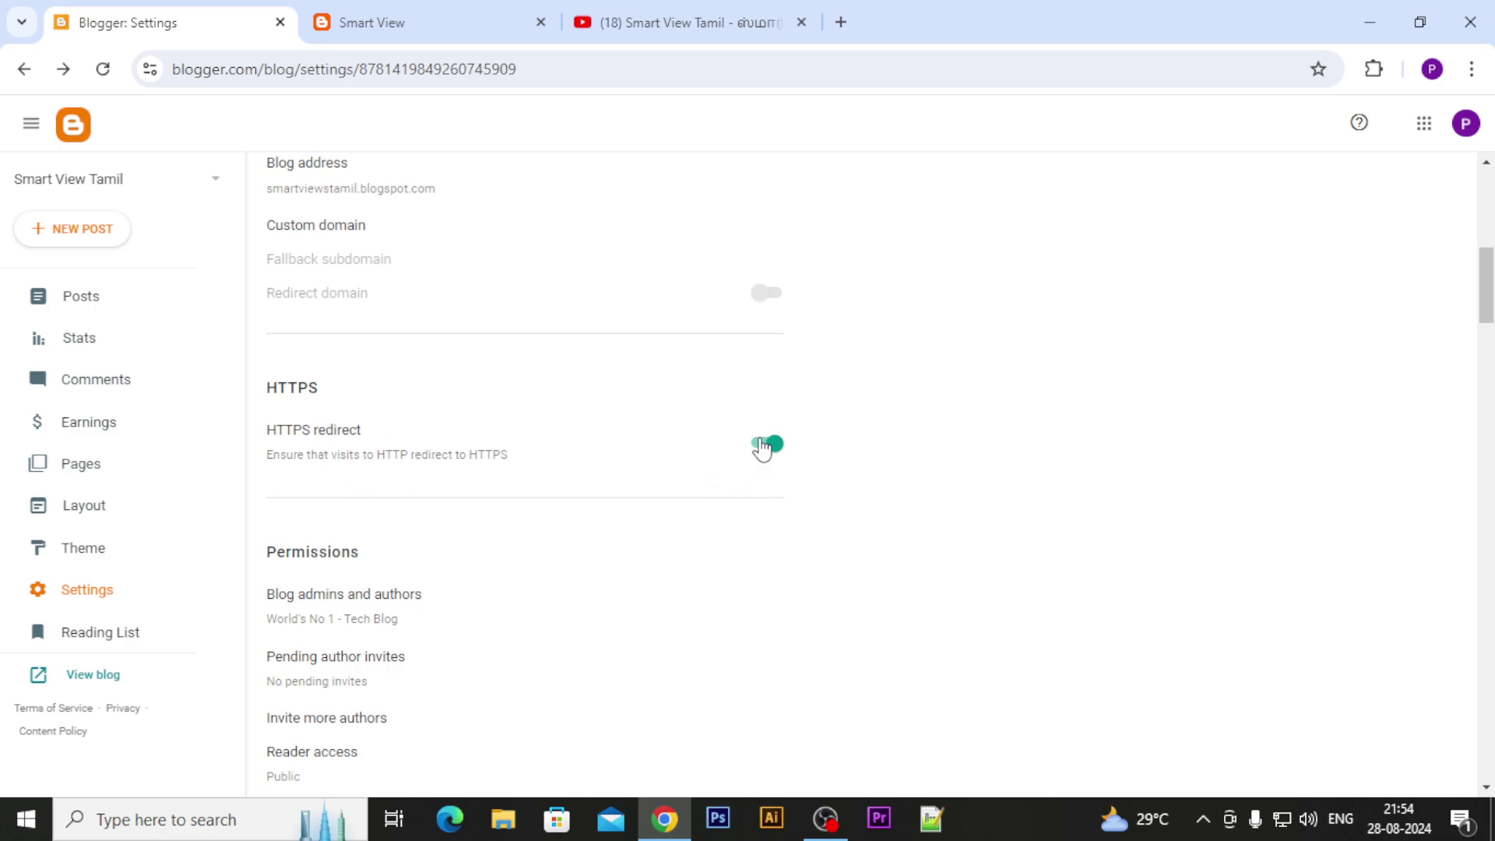
pyautogui.click(407, 10)
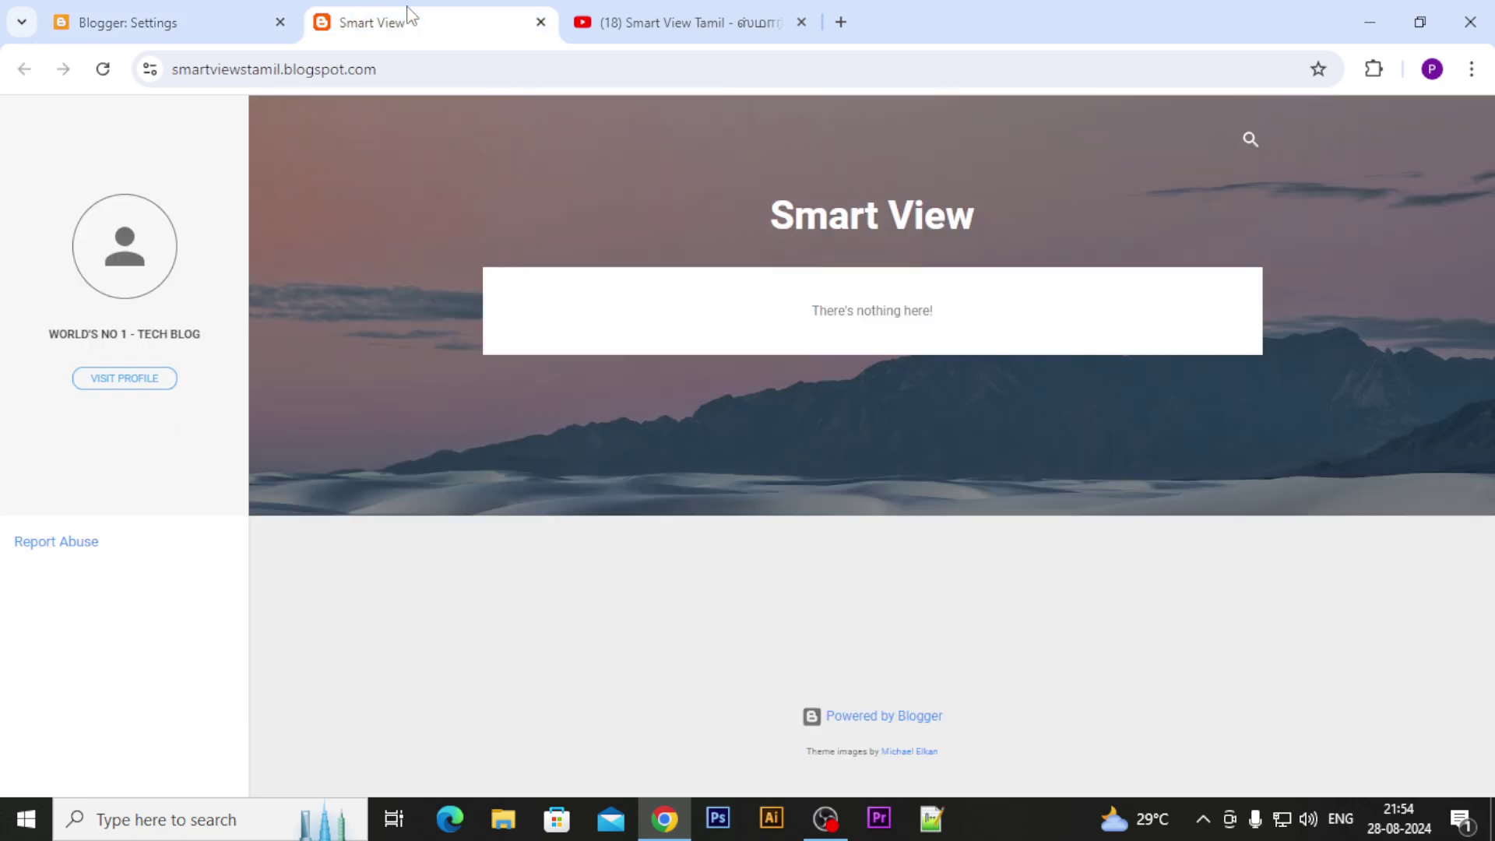
pyautogui.click(241, 69)
pyautogui.click(241, 70)
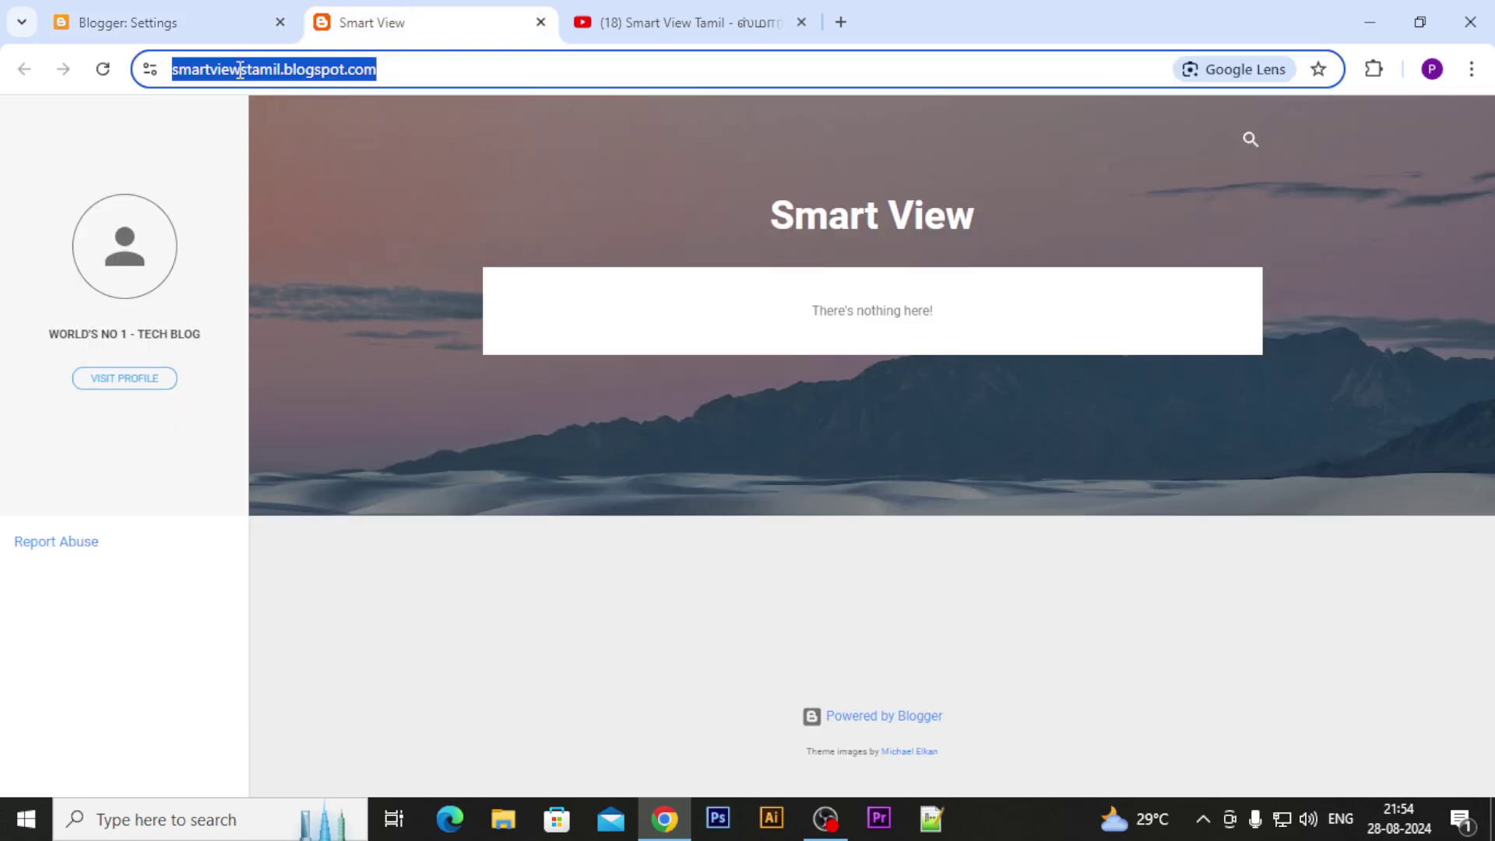
pyautogui.click(241, 69)
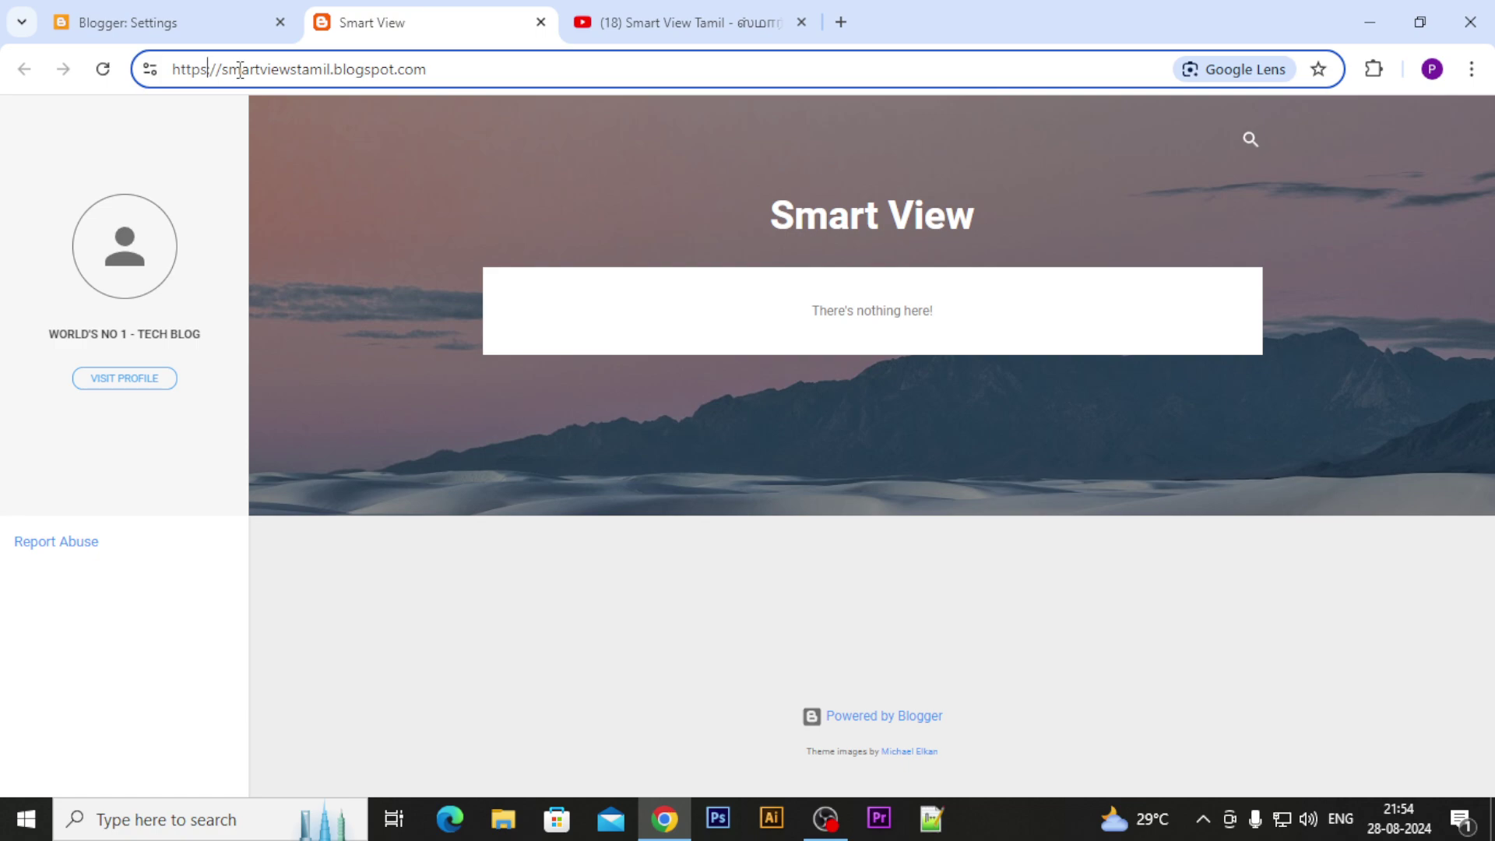
pyautogui.moveTo(173, 69); pyautogui.dragTo(208, 72)
pyautogui.click(327, 132)
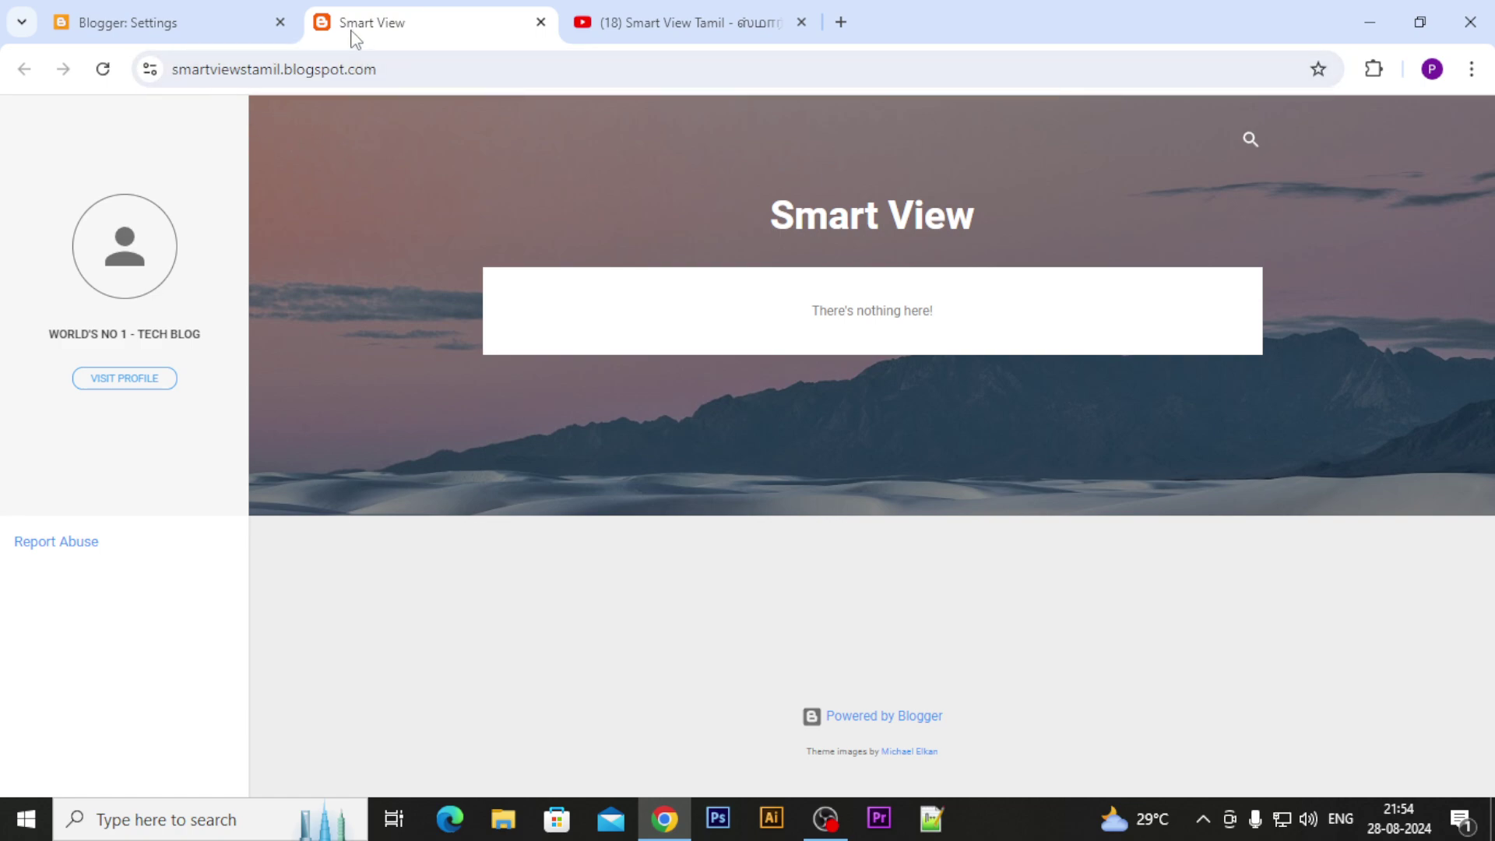
# Read the HTTPS redirect description in the blog settings and examine the author and reader options under Permissions.
pyautogui.click(201, 39)
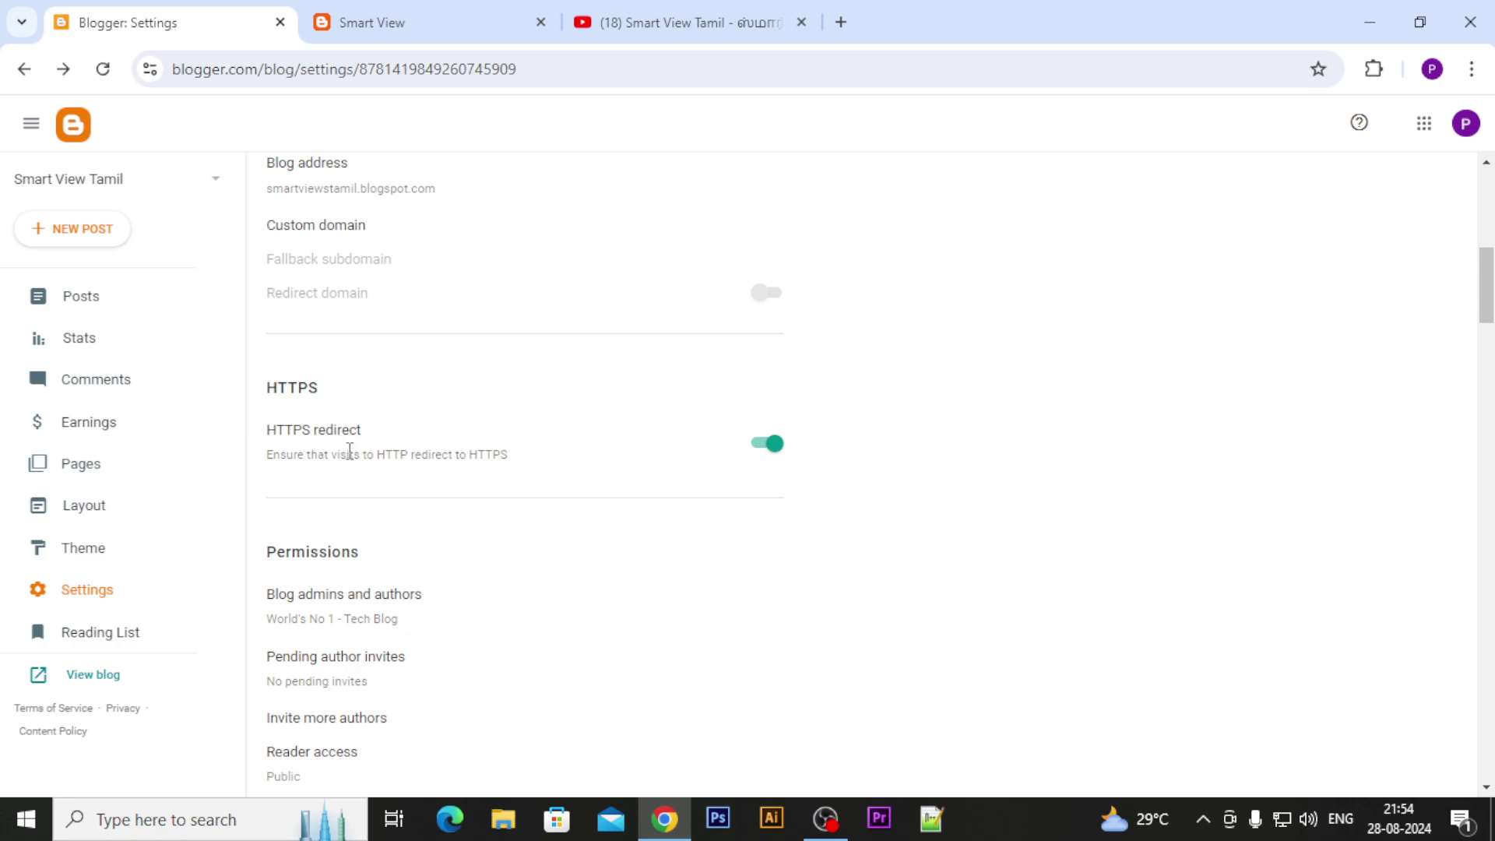
pyautogui.moveTo(379, 454); pyautogui.dragTo(410, 457)
pyautogui.click(473, 455)
pyautogui.scroll(-1, 477, 474)
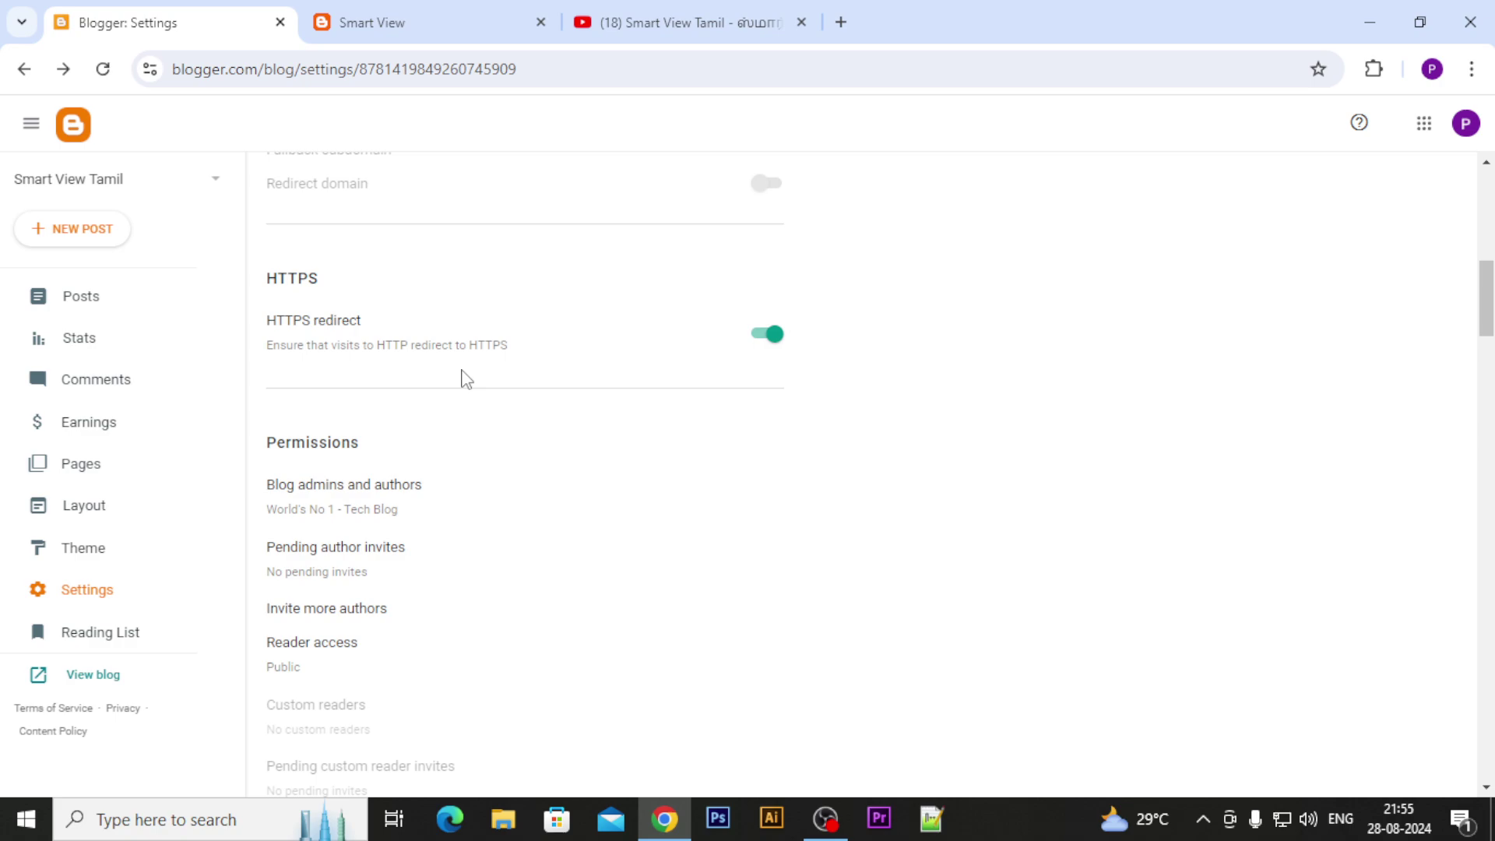
pyautogui.scroll(-1, 464, 378)
pyautogui.scroll(-1, 397, 401)
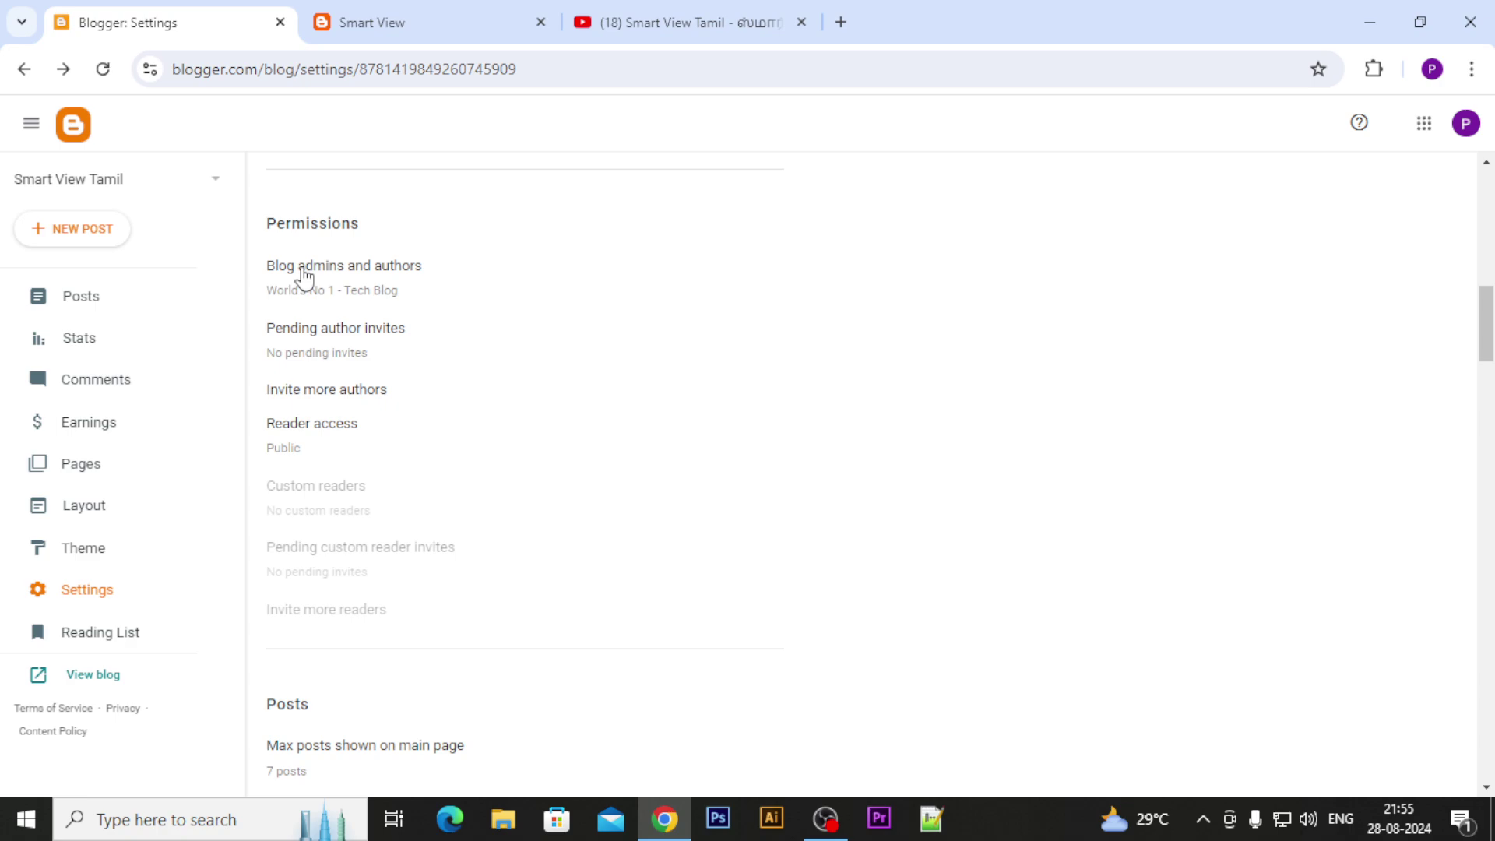
# Examine the blog admins and authors list and the reader access options under Permissions, cancelling both without changes.
pyautogui.click(335, 297)
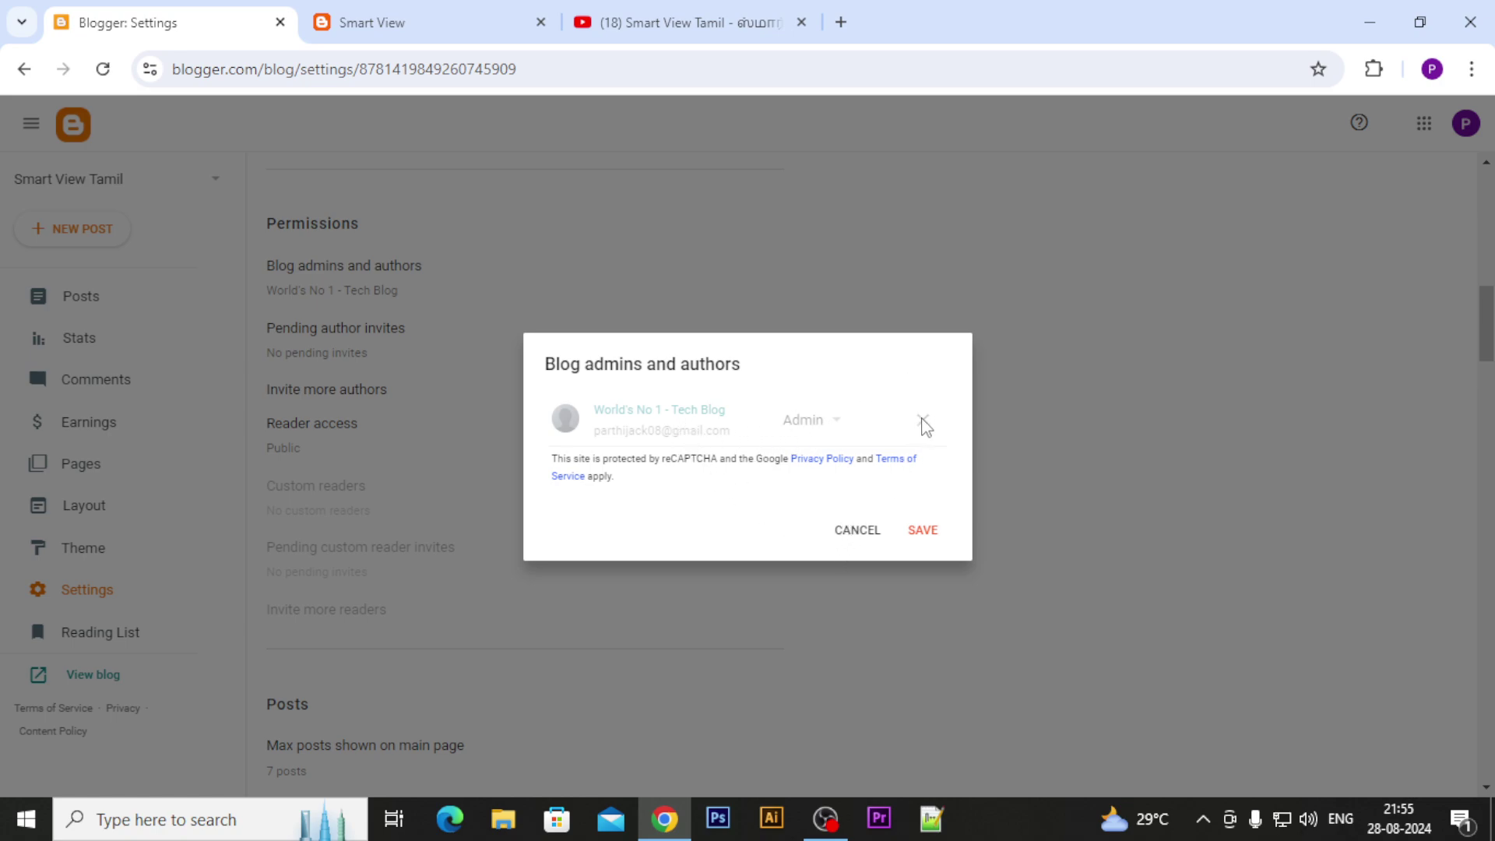
pyautogui.click(855, 531)
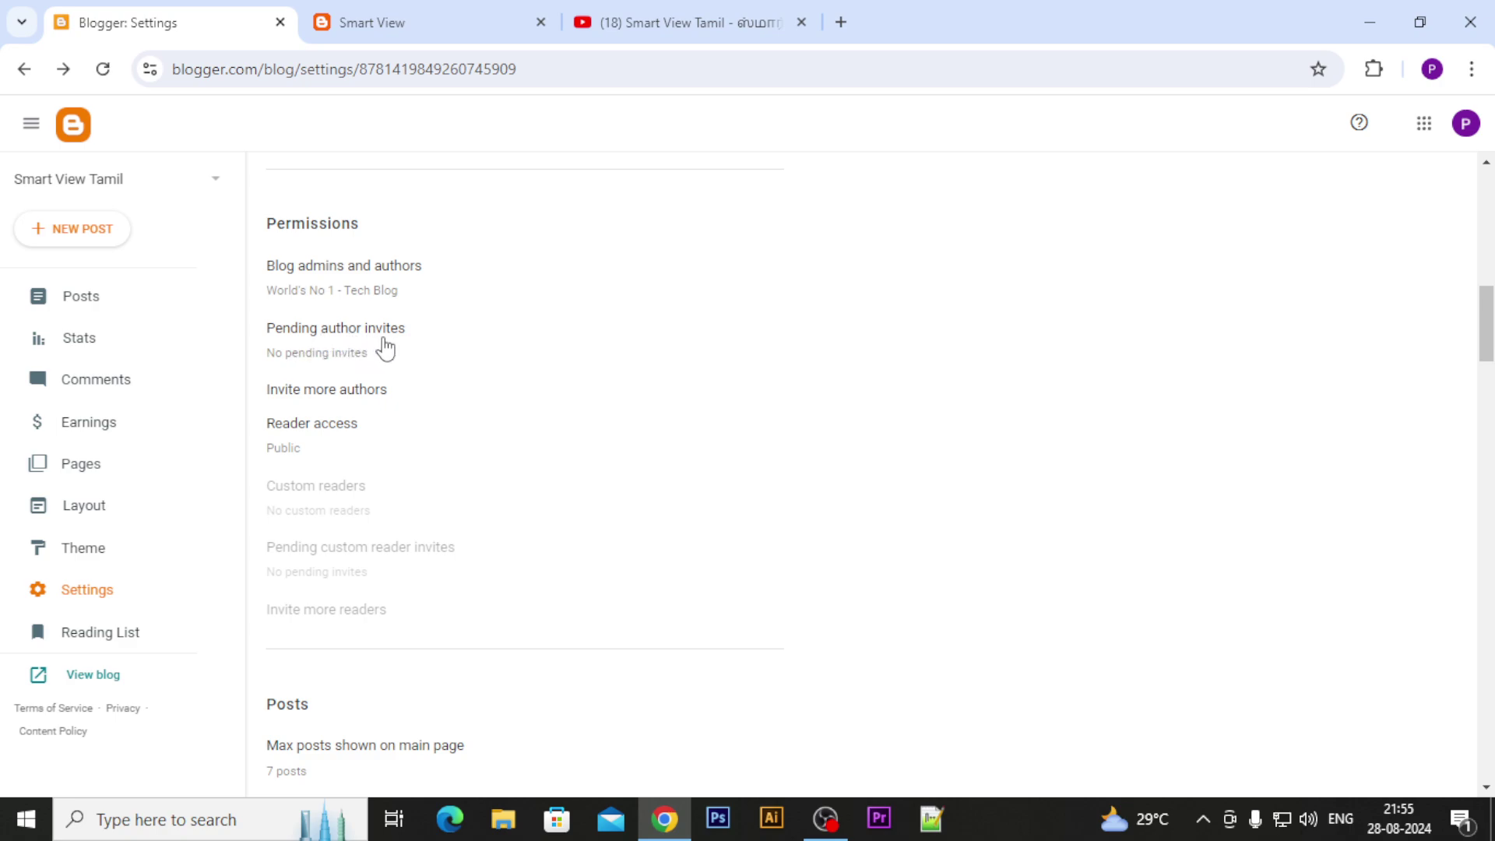
pyautogui.click(323, 429)
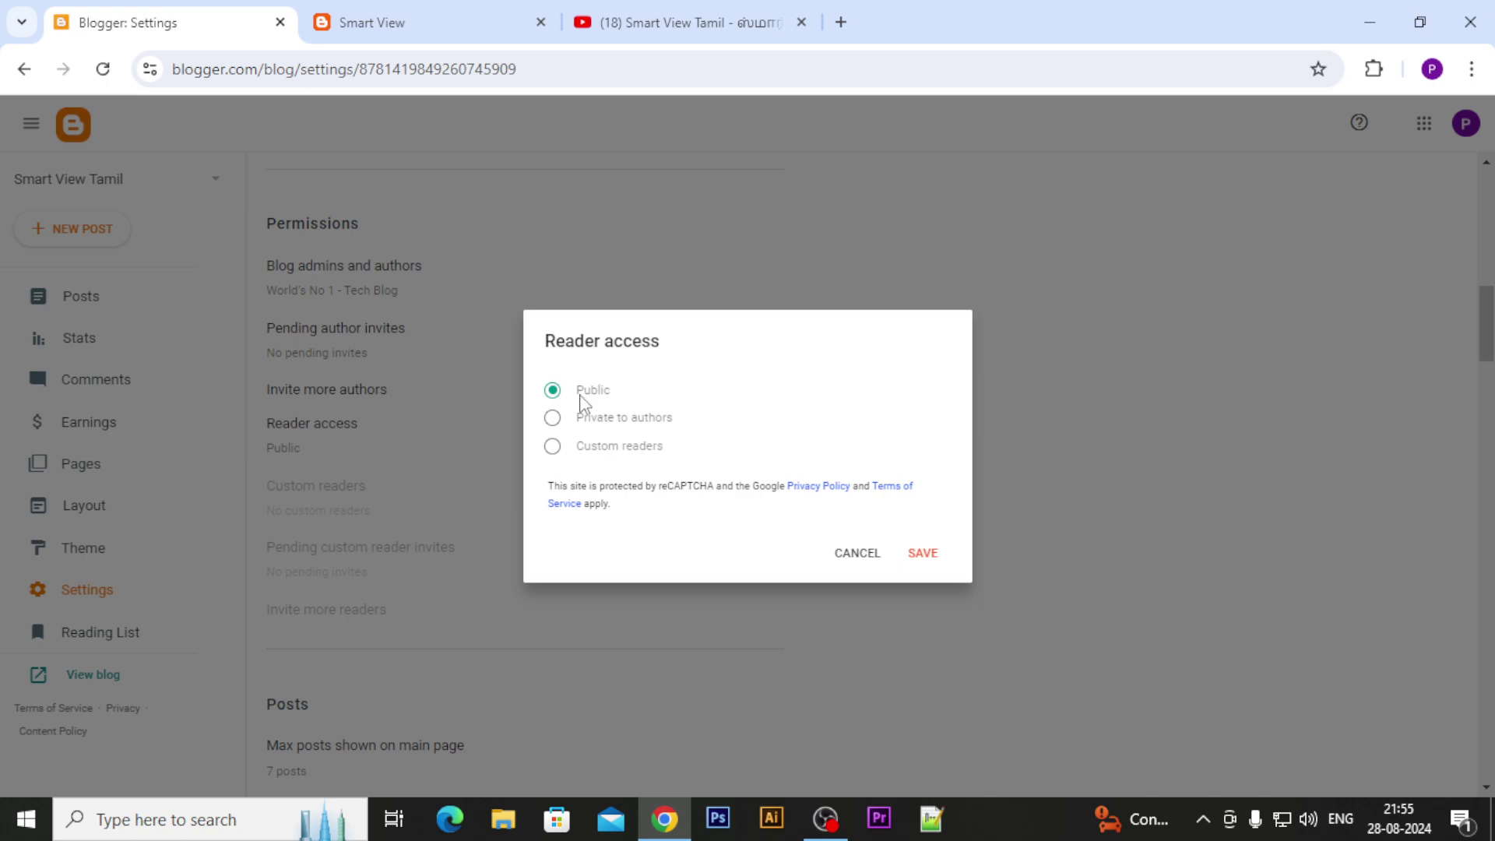
pyautogui.click(857, 554)
# Examine the setting for maximum posts shown on the main page, compare it with the live blog, and cancel without changing it.
pyautogui.scroll(-5, 460, 534)
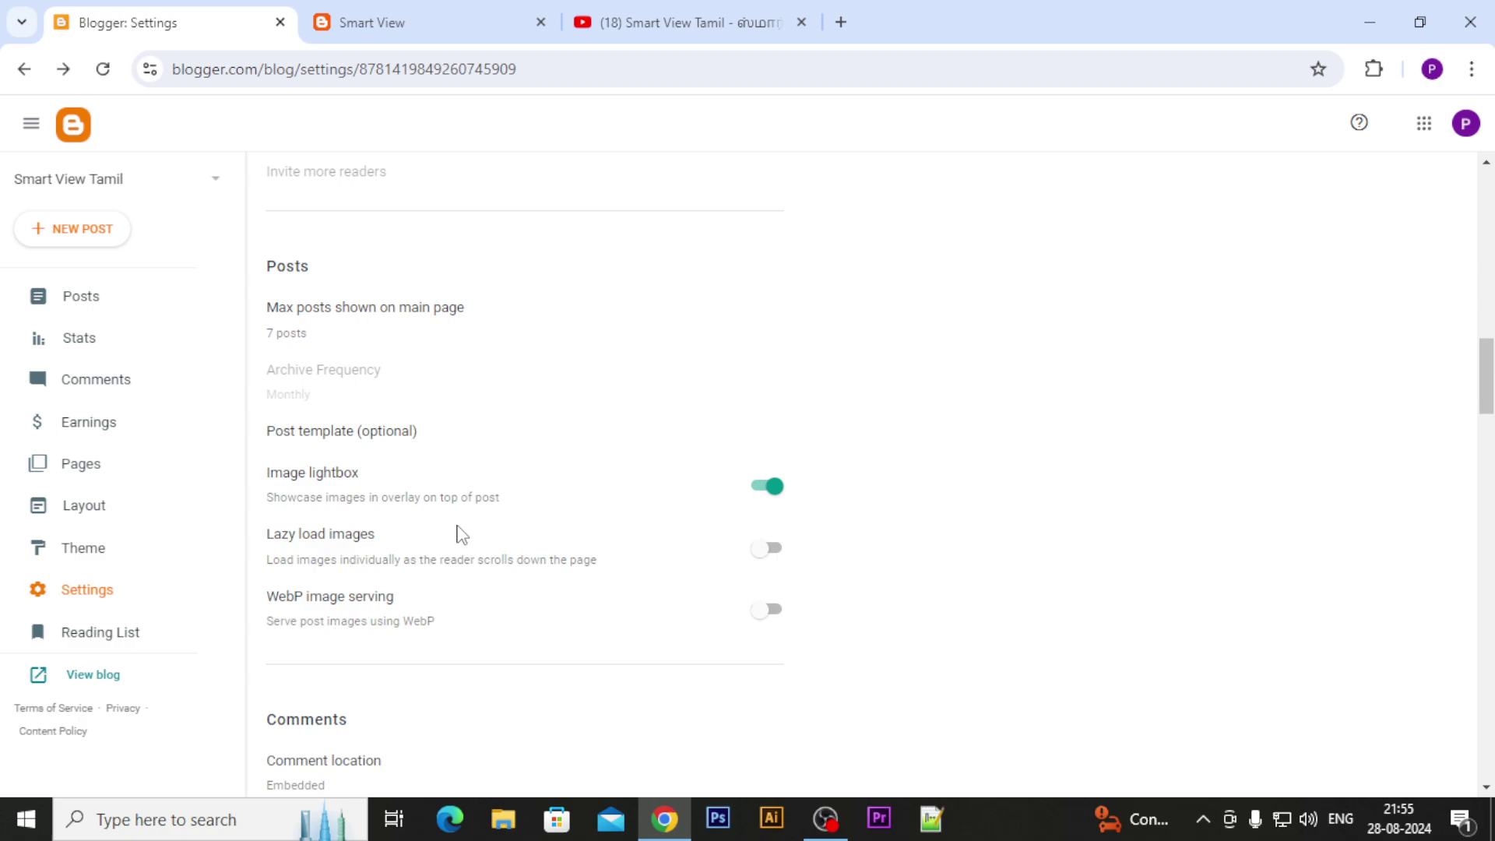
pyautogui.scroll(3, 457, 530)
pyautogui.scroll(-1, 362, 522)
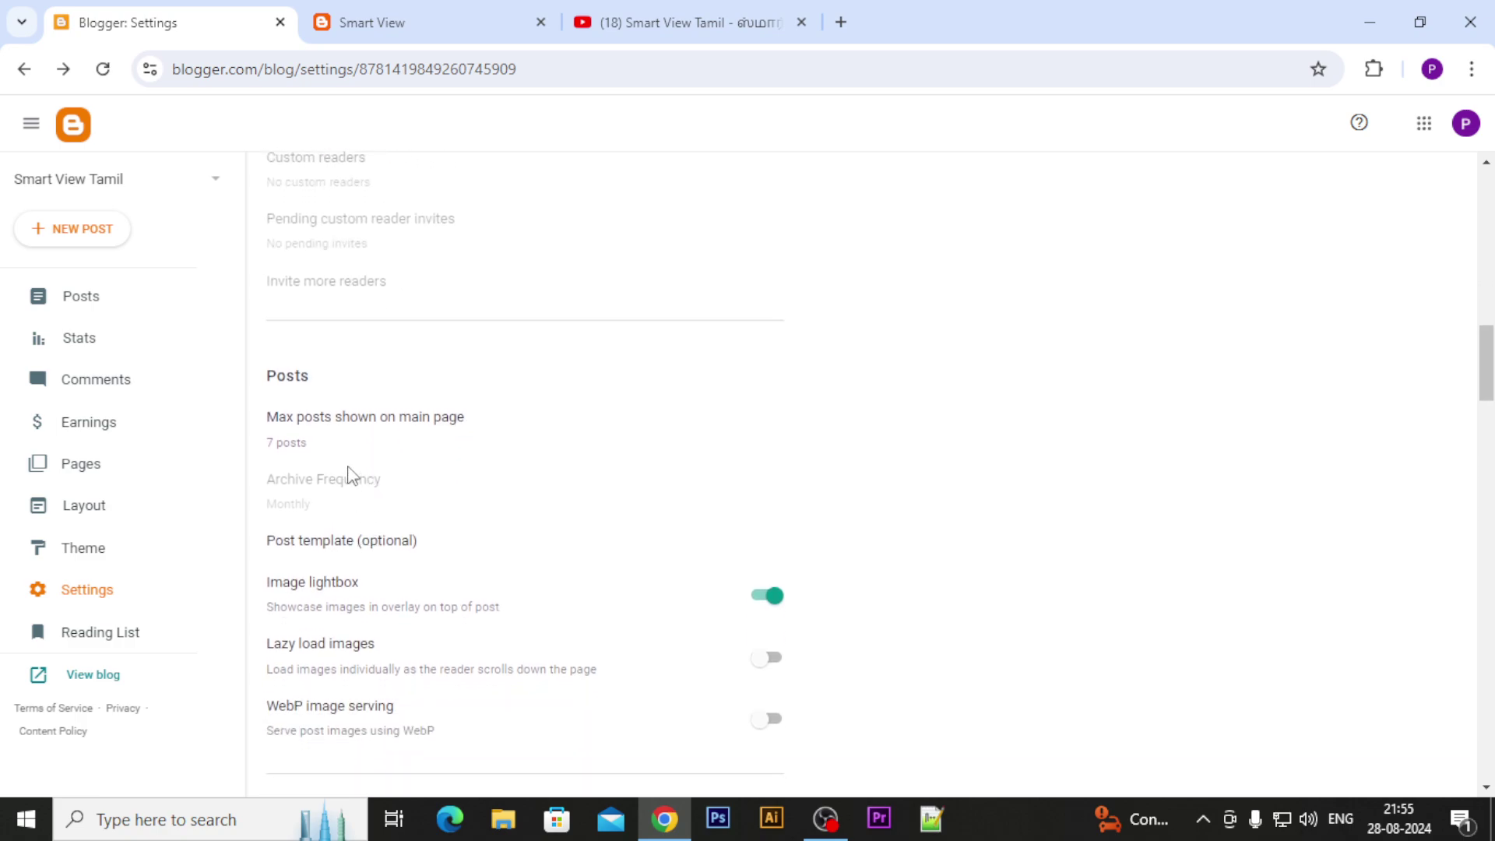
pyautogui.scroll(-2, 695, 401)
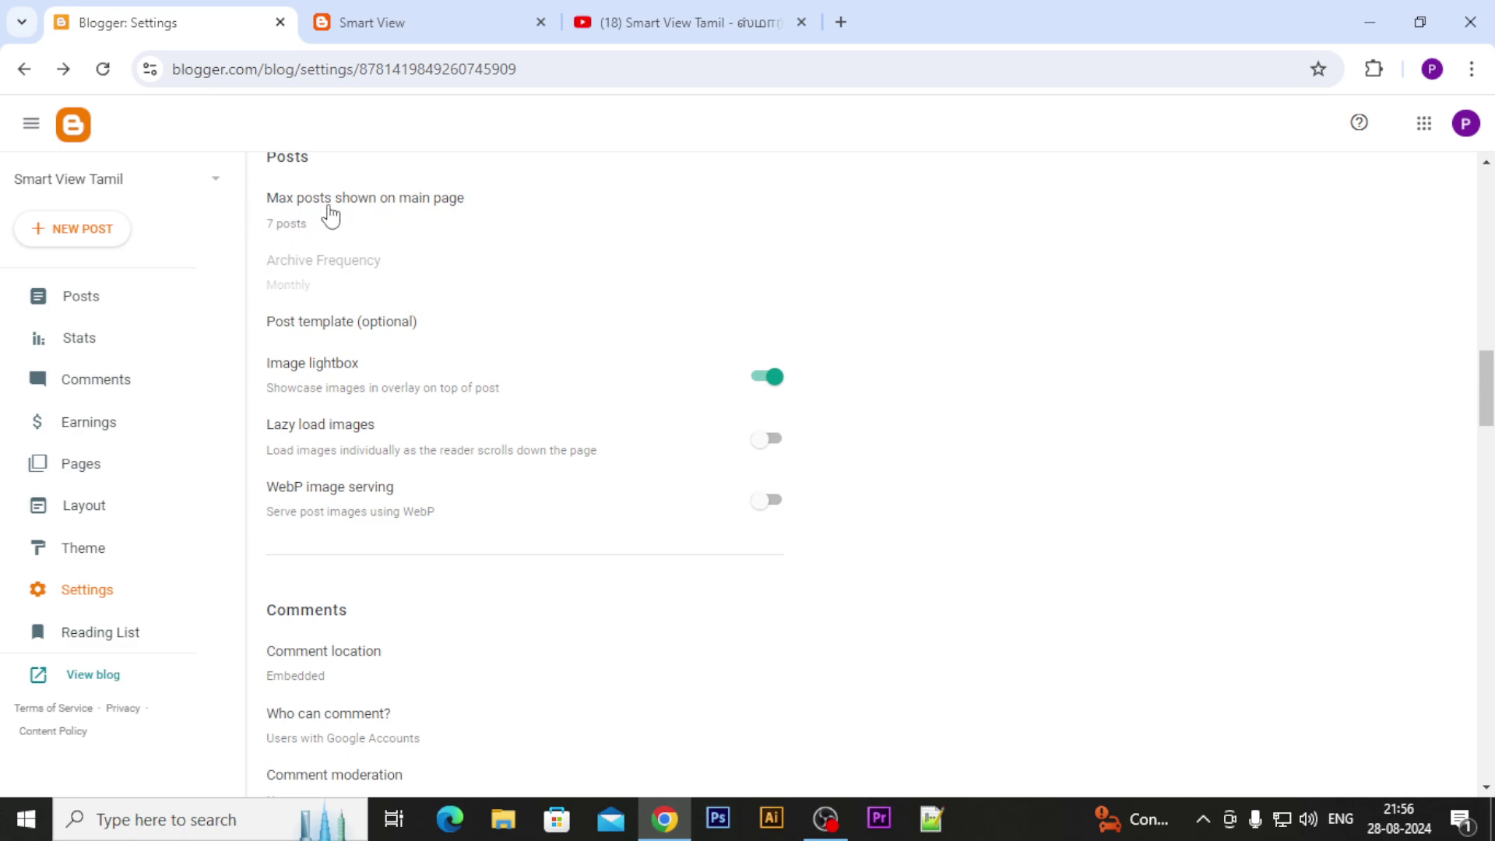
pyautogui.click(390, 204)
pyautogui.moveTo(650, 400); pyautogui.dragTo(518, 401)
pyautogui.click(415, 22)
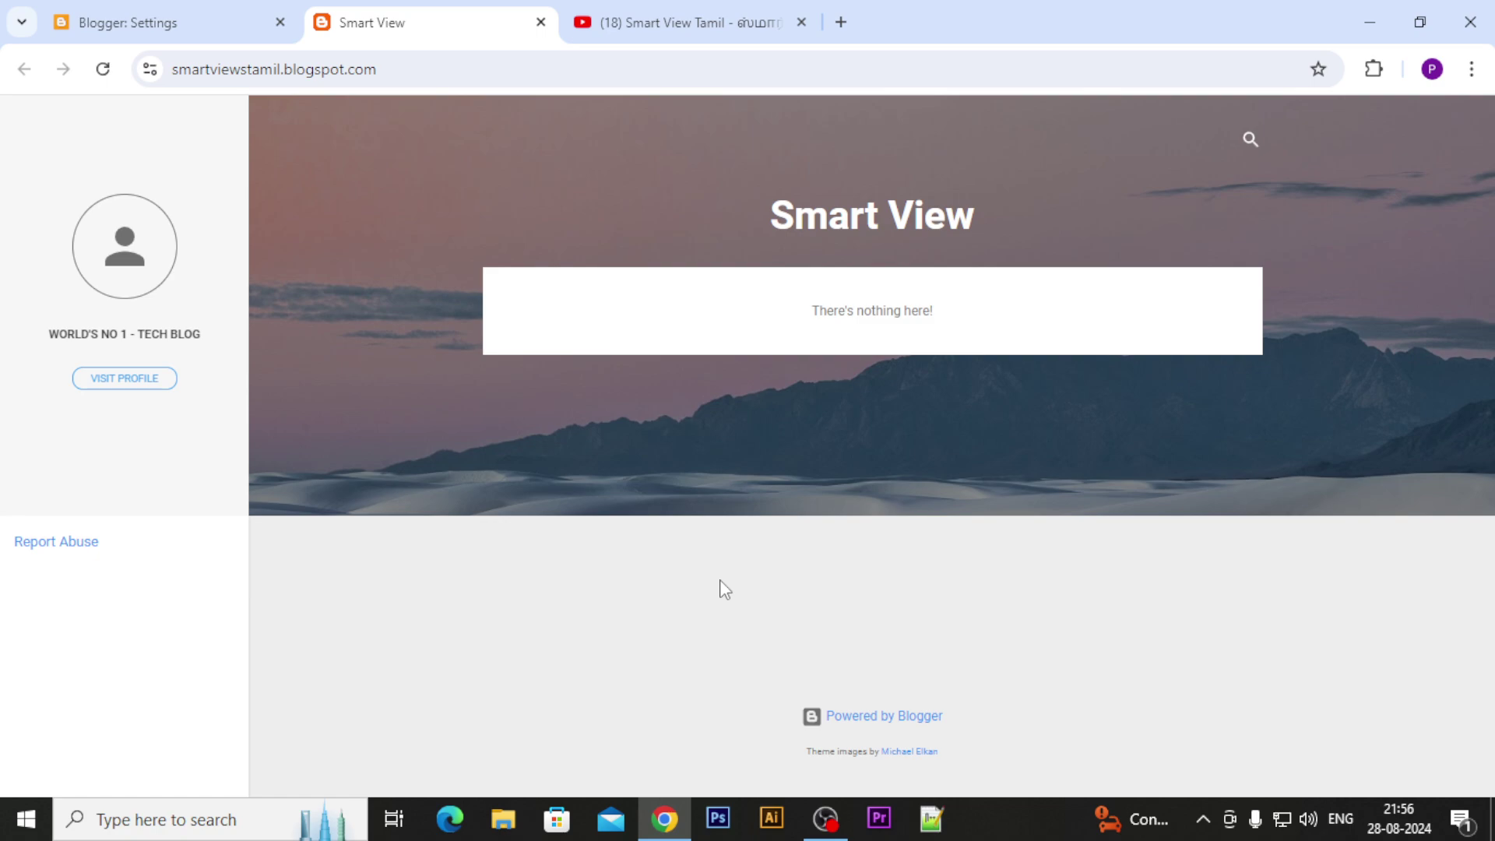
pyautogui.click(128, 19)
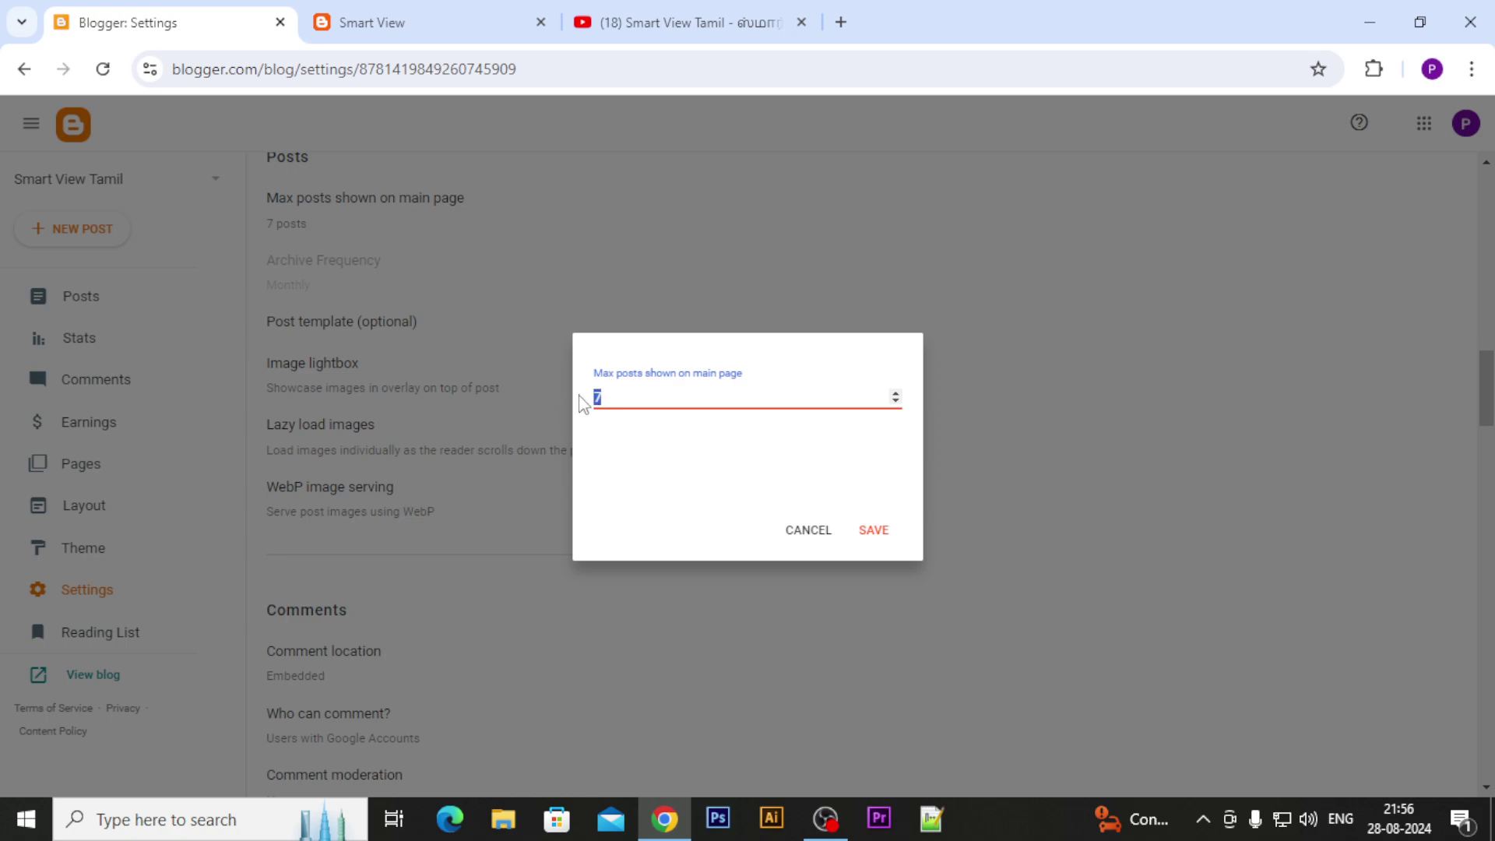
pyautogui.click(617, 388)
pyautogui.moveTo(614, 406); pyautogui.dragTo(551, 405)
pyautogui.click(804, 530)
# Check the live blog's main page and view the optional post template setting under Posts.
pyautogui.click(427, 17)
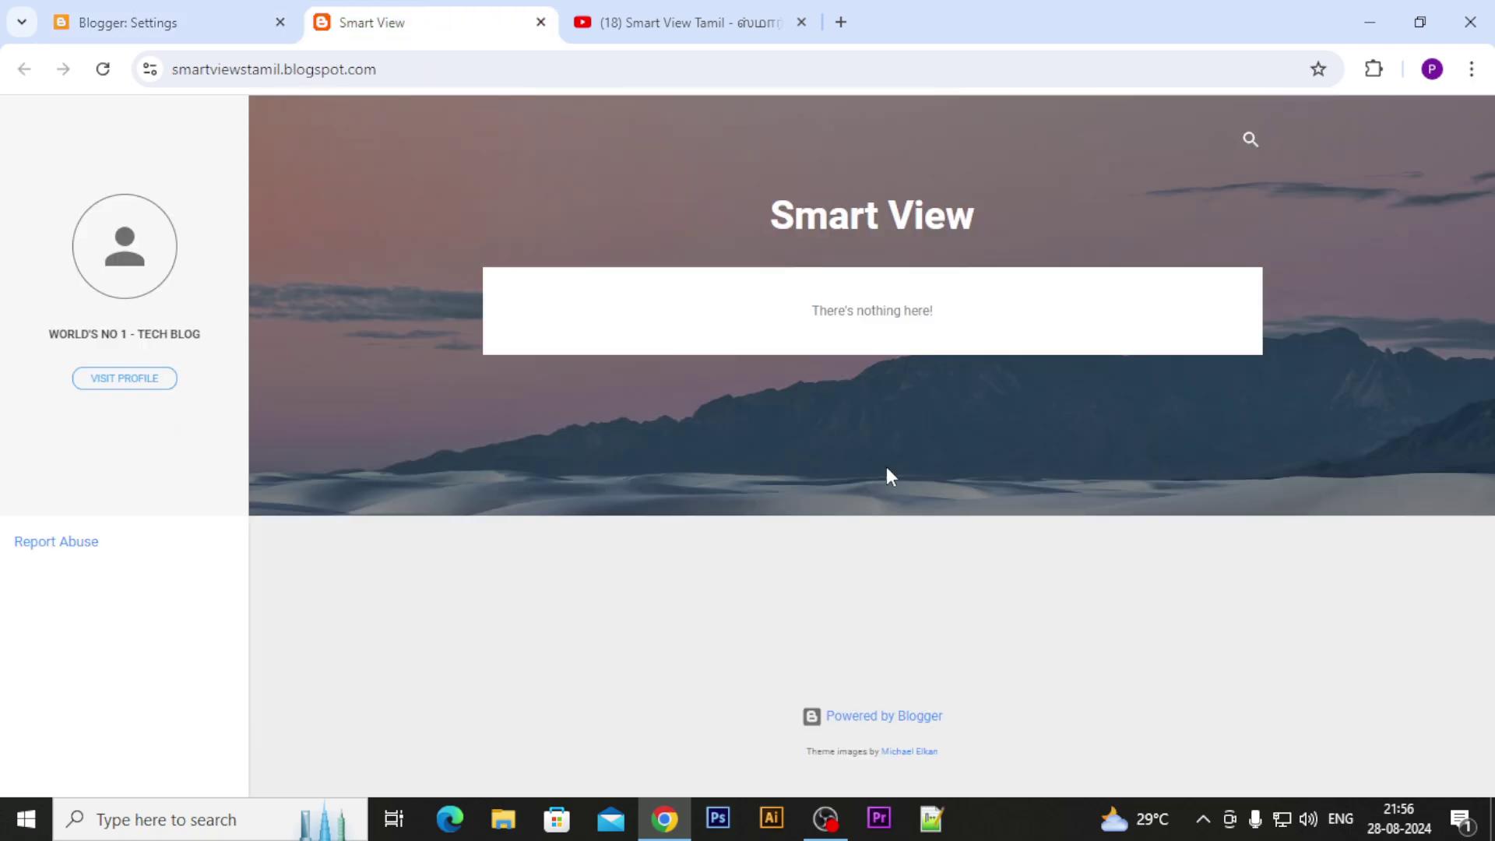
pyautogui.click(218, 22)
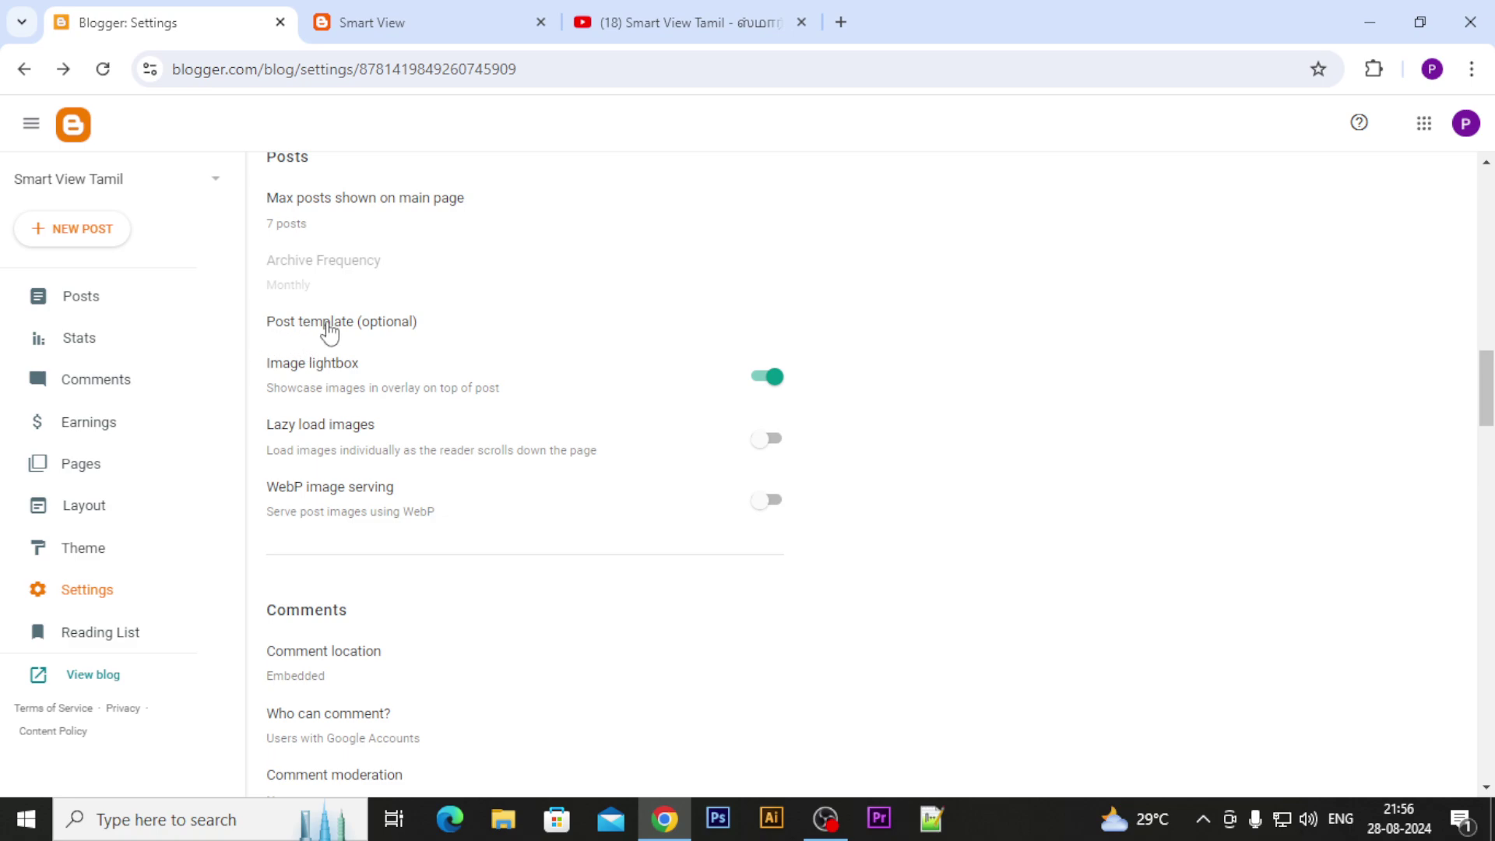
pyautogui.click(400, 326)
pyautogui.click(362, 15)
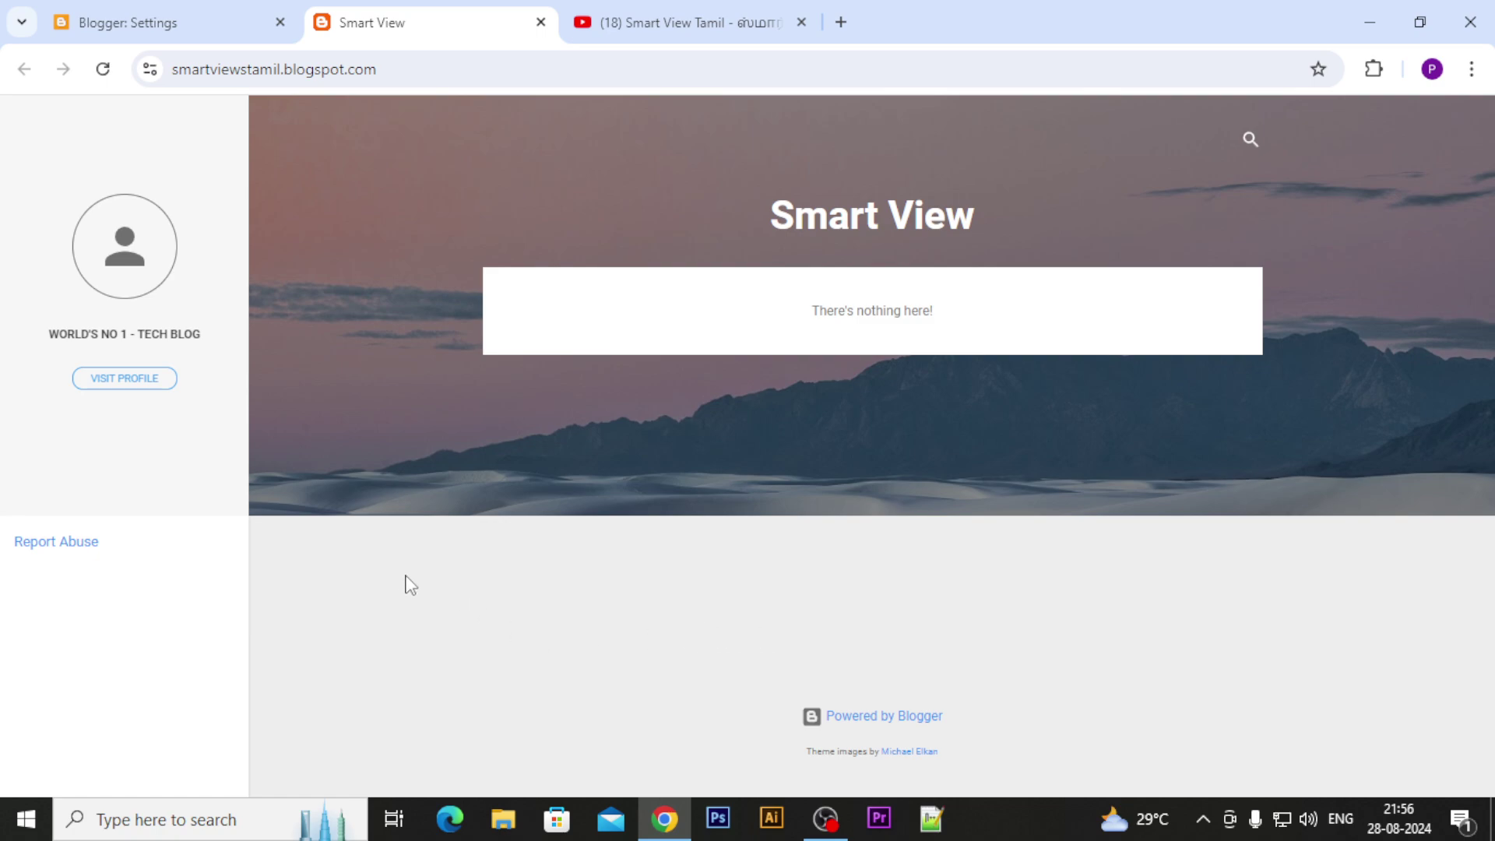
# Search Google in a new tab for "photoshop tutorials blogspot tamil" and open the tamilpctraining.blogspot.com result.
pyautogui.click(842, 23)
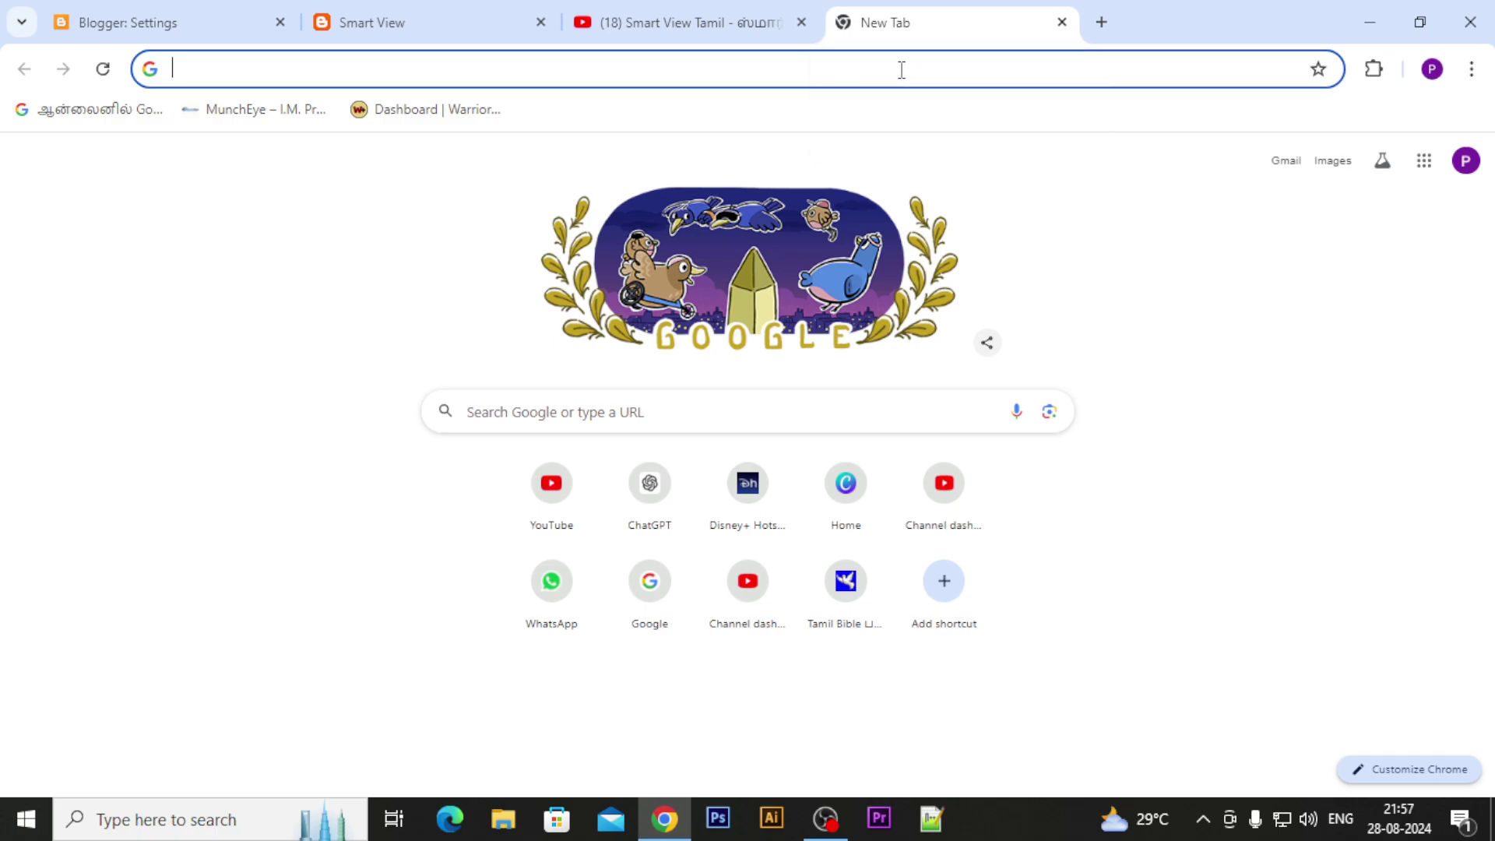
pyautogui.write('photo')
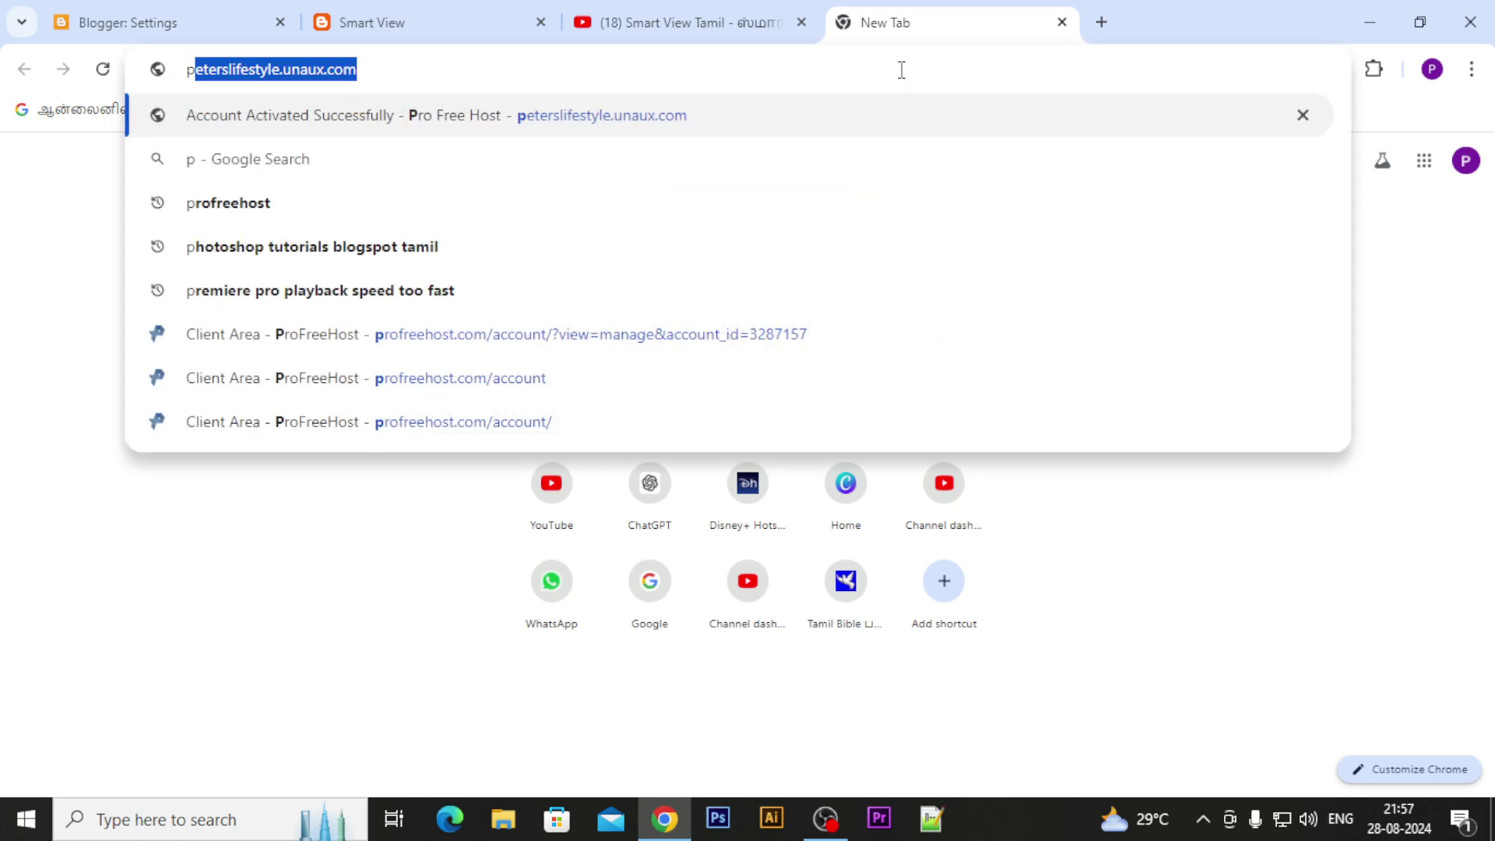
pyautogui.press('Down')
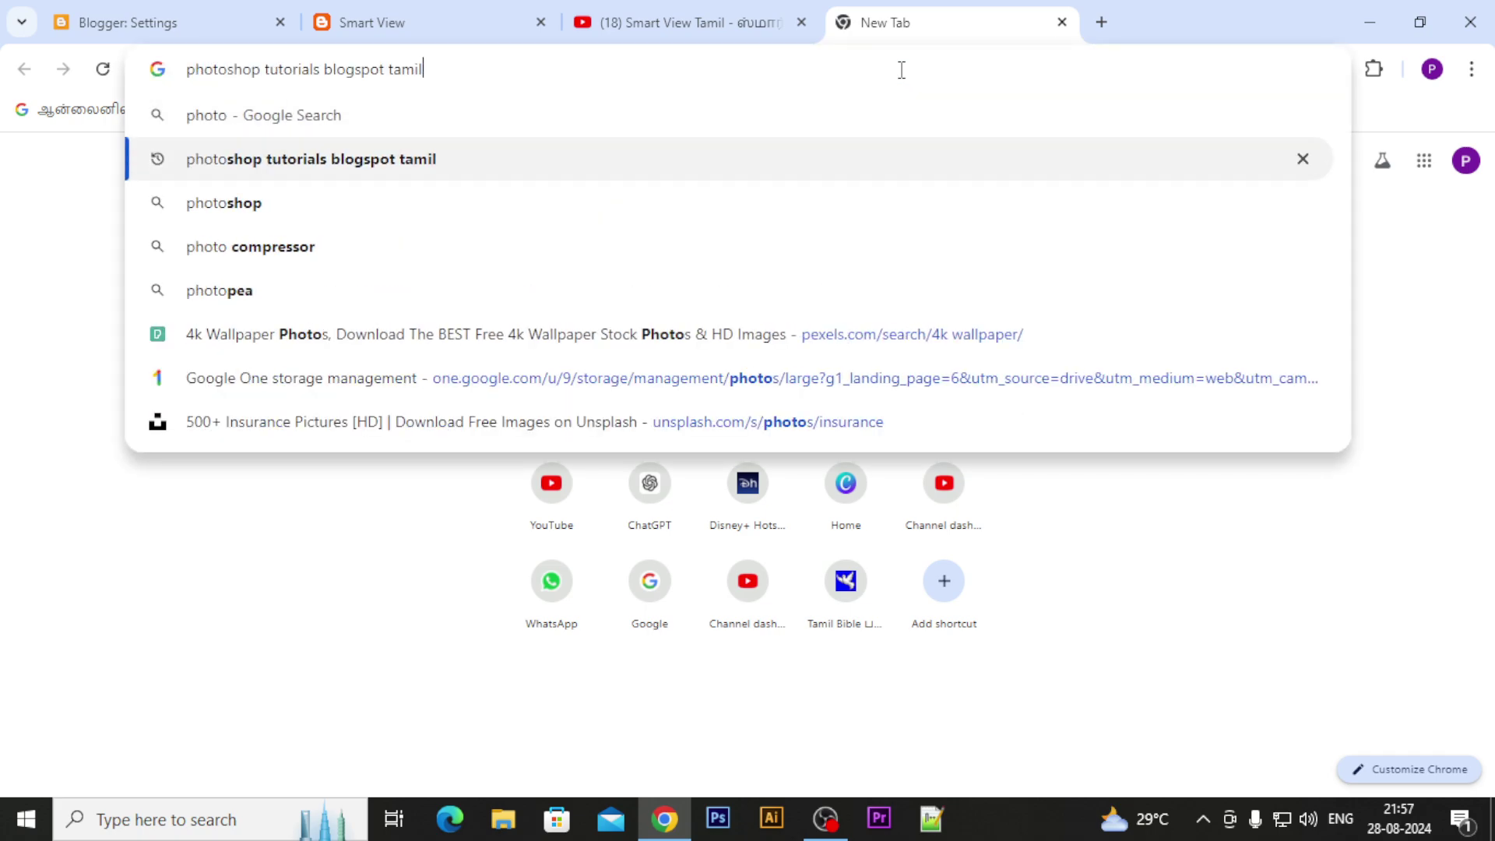
pyautogui.press('Return')
pyautogui.scroll(-8, 1021, 433)
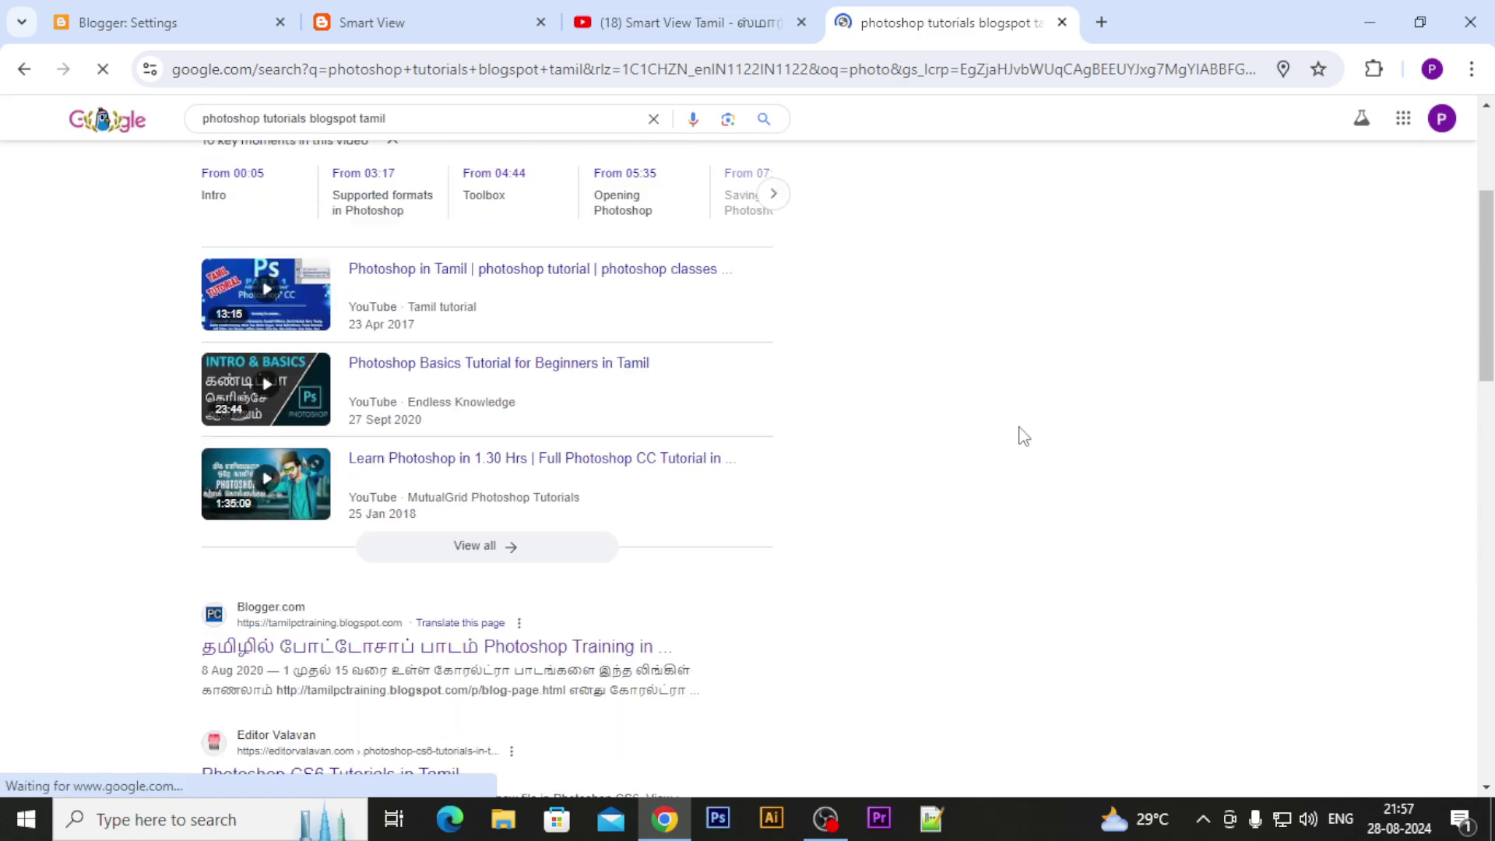
pyautogui.click(358, 290)
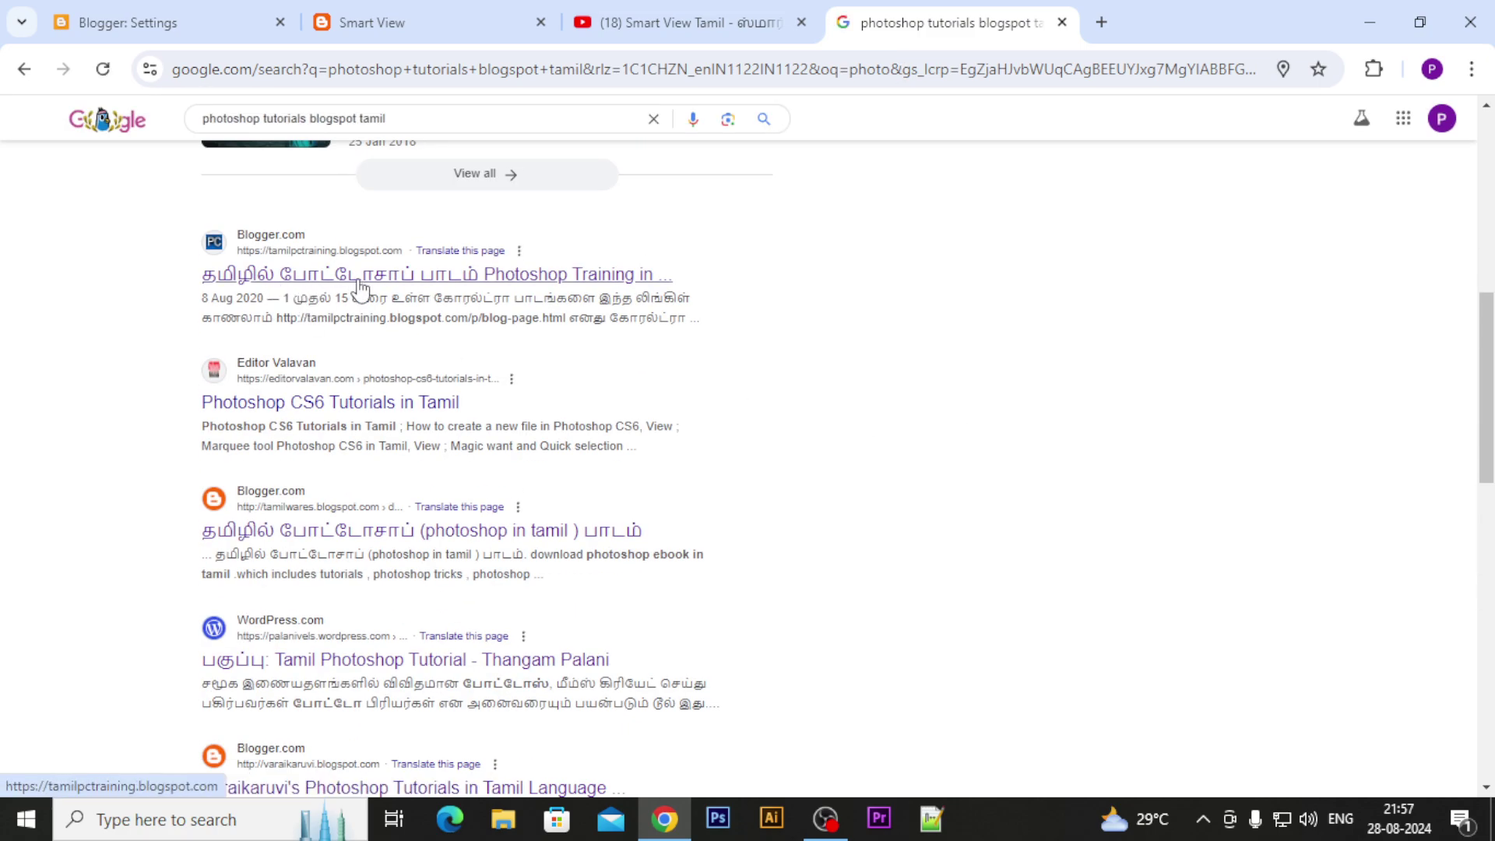
# Examine the example blog's colour matching post image and its Best Topics image by opening their linked videos, closing each one.
pyautogui.scroll(-5, 511, 454)
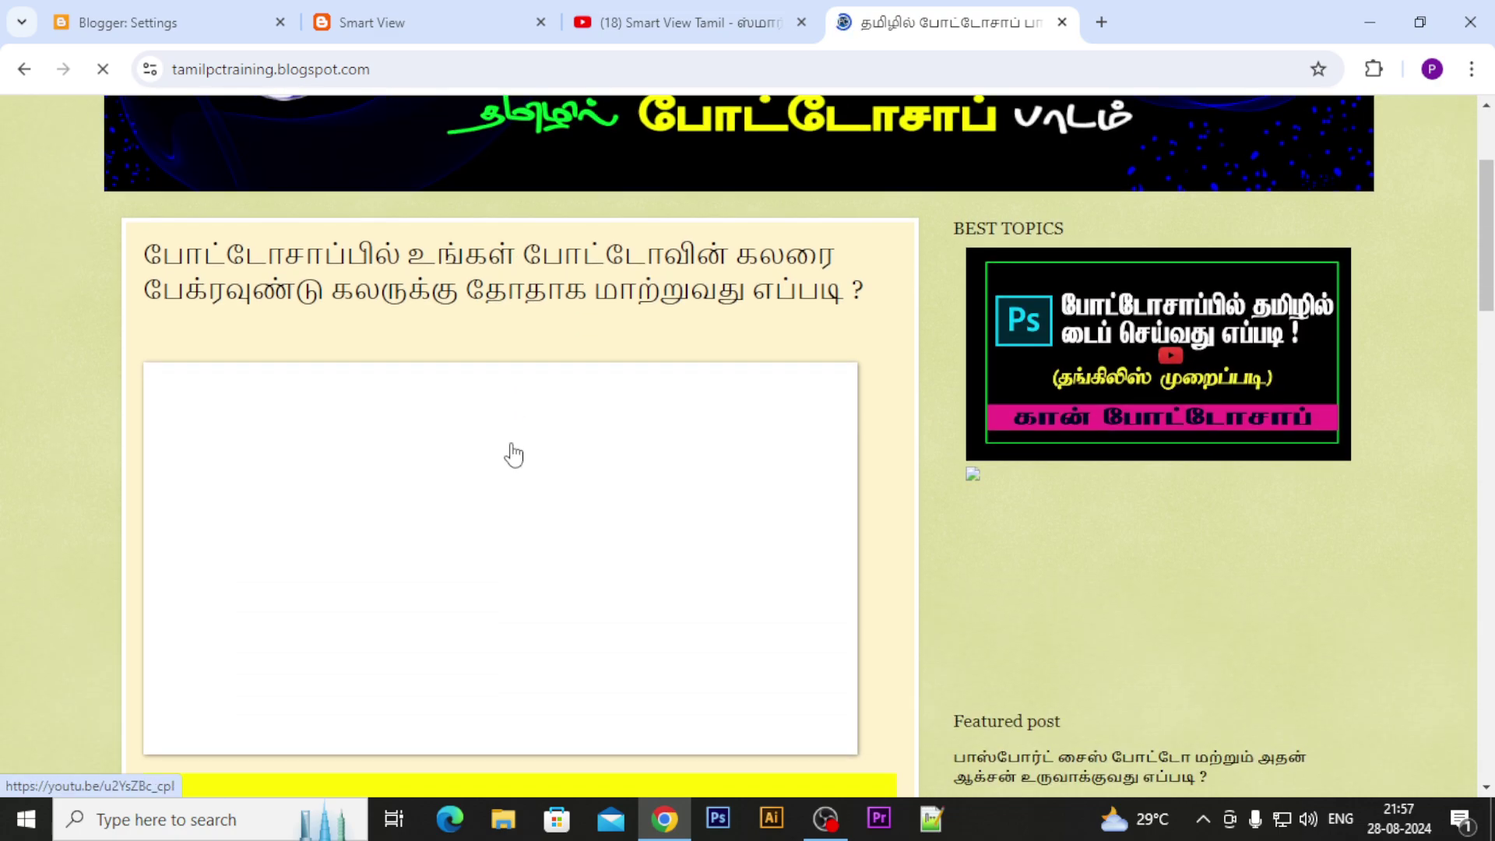
pyautogui.scroll(2, 511, 454)
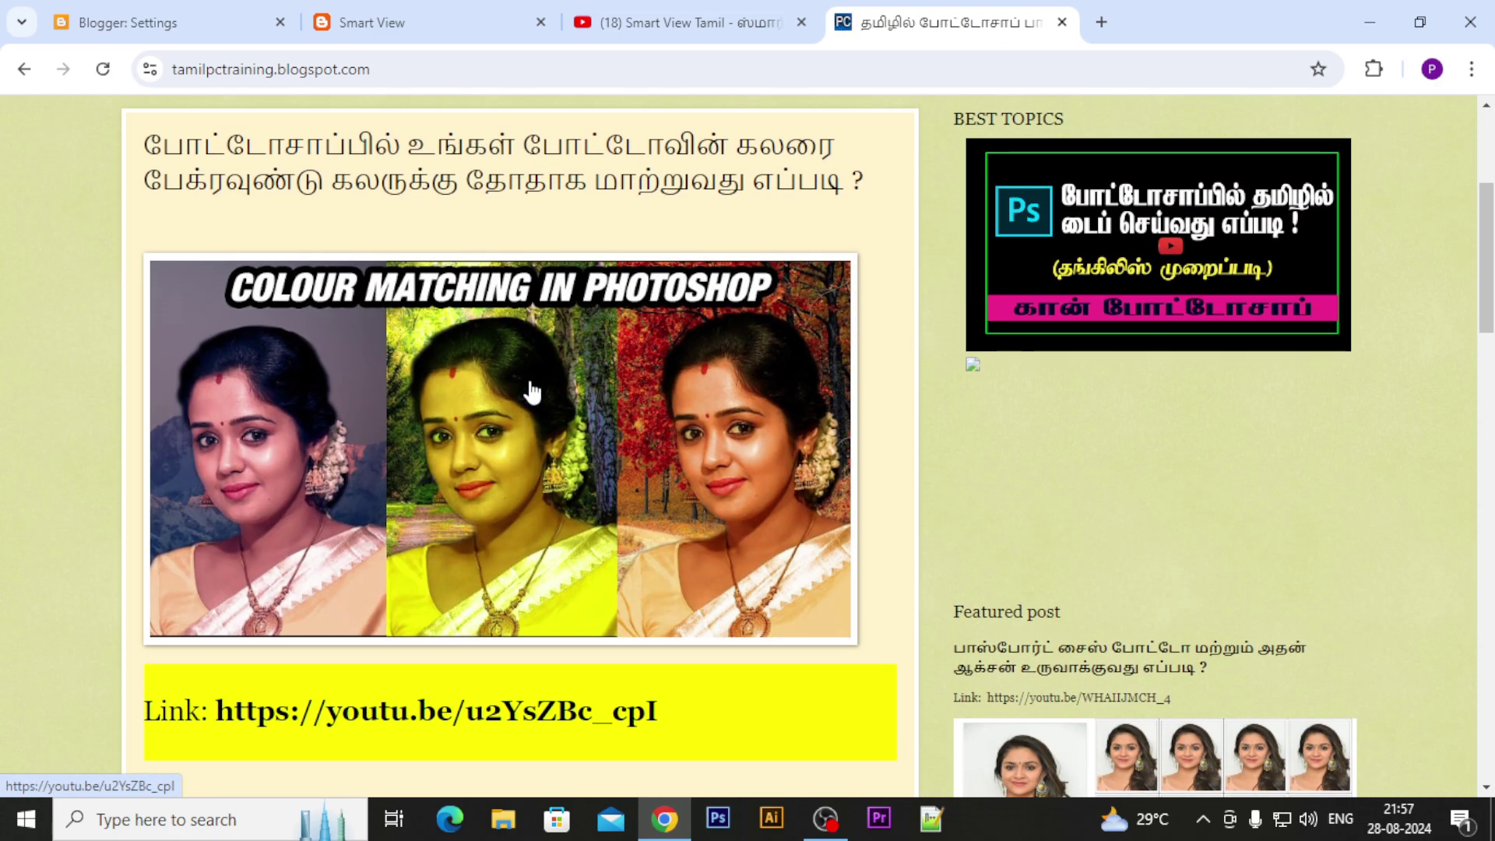
pyautogui.click(528, 389)
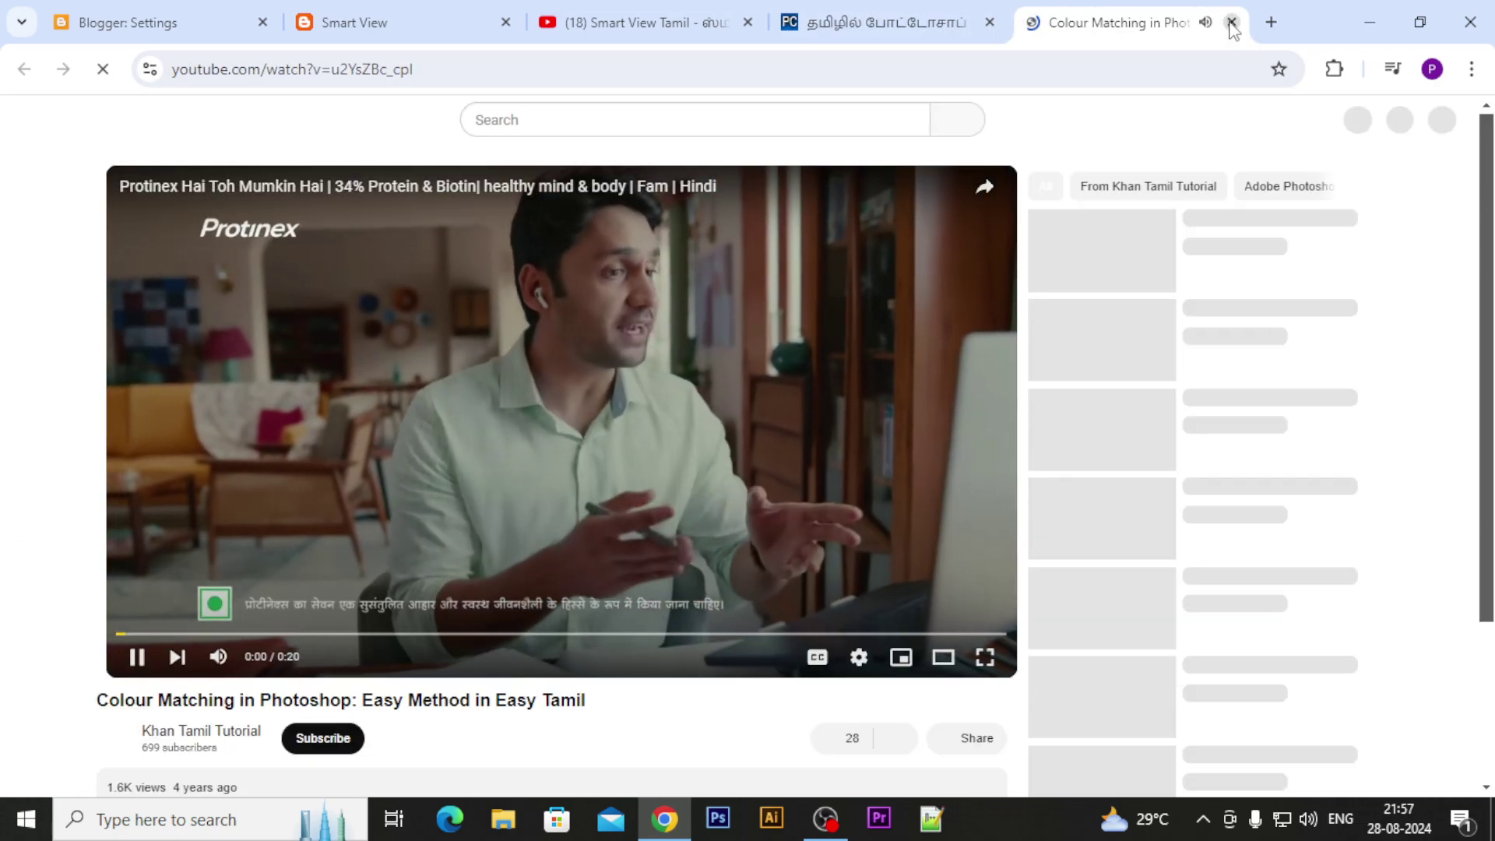
pyautogui.click(1231, 23)
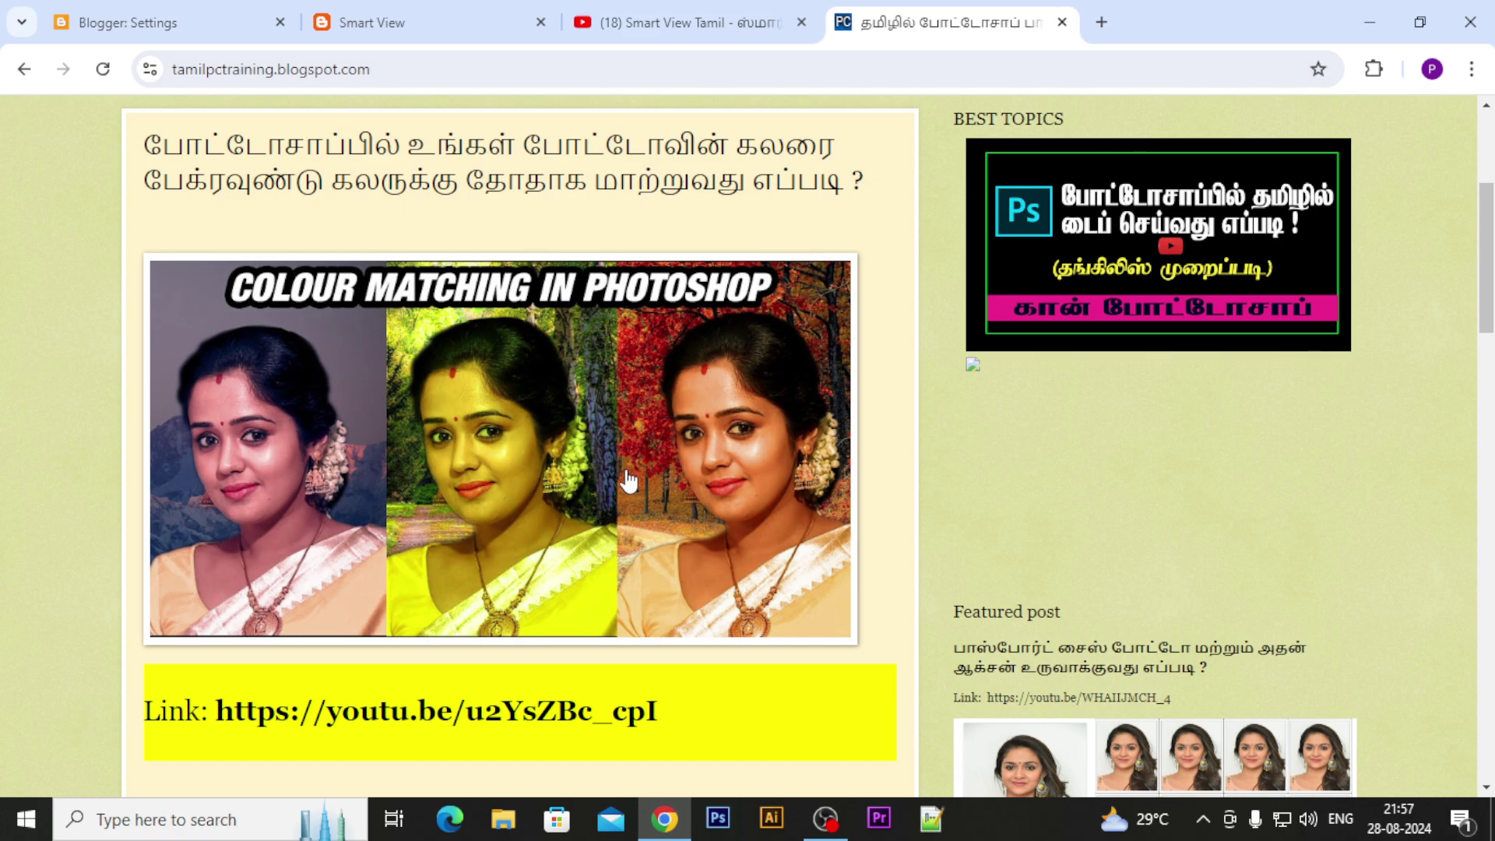
pyautogui.scroll(-7, 624, 490)
pyautogui.scroll(7, 602, 584)
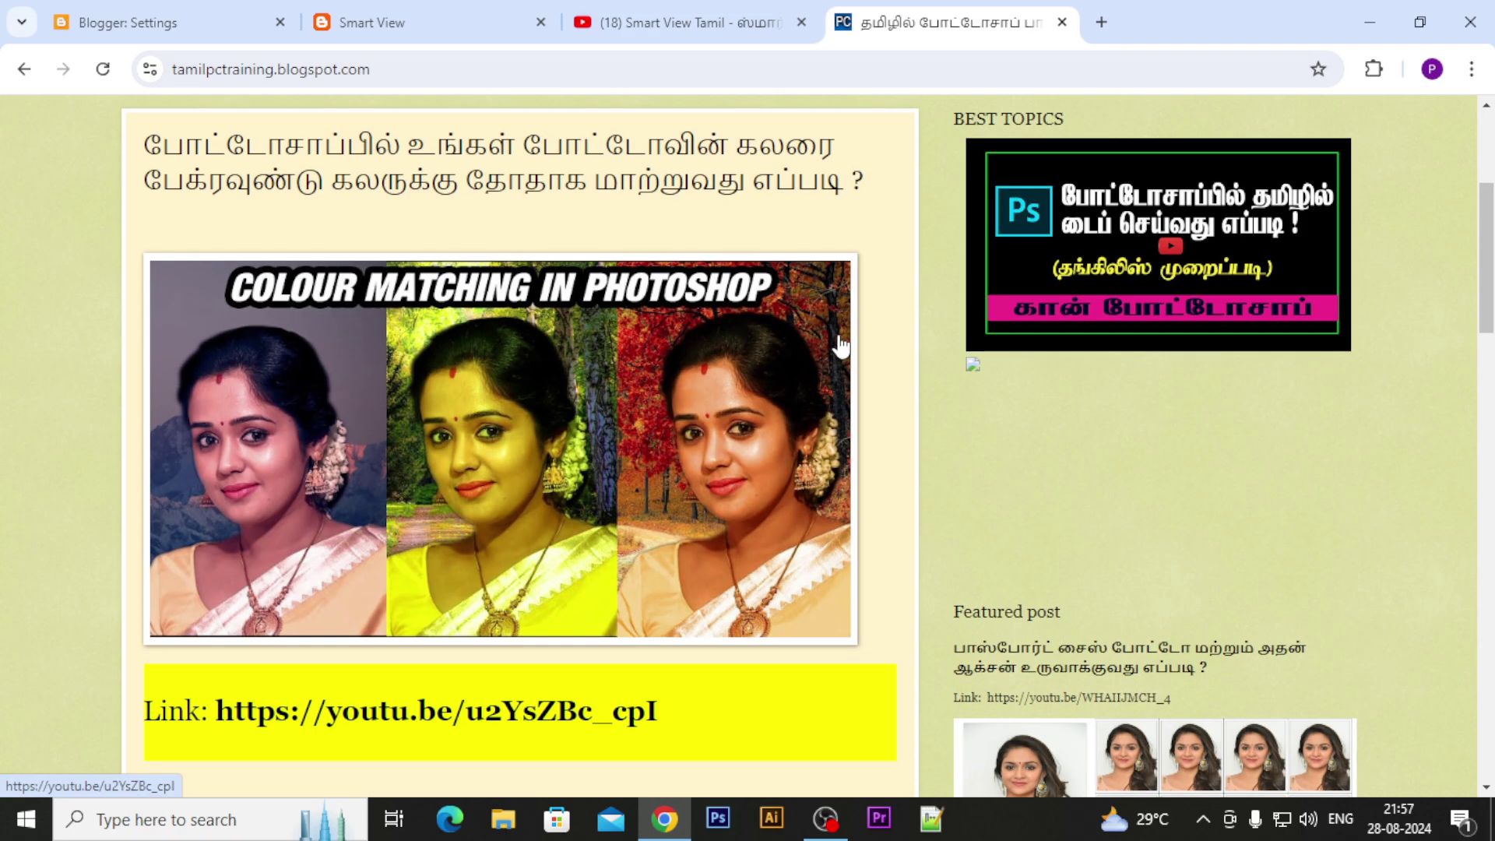
pyautogui.click(1071, 372)
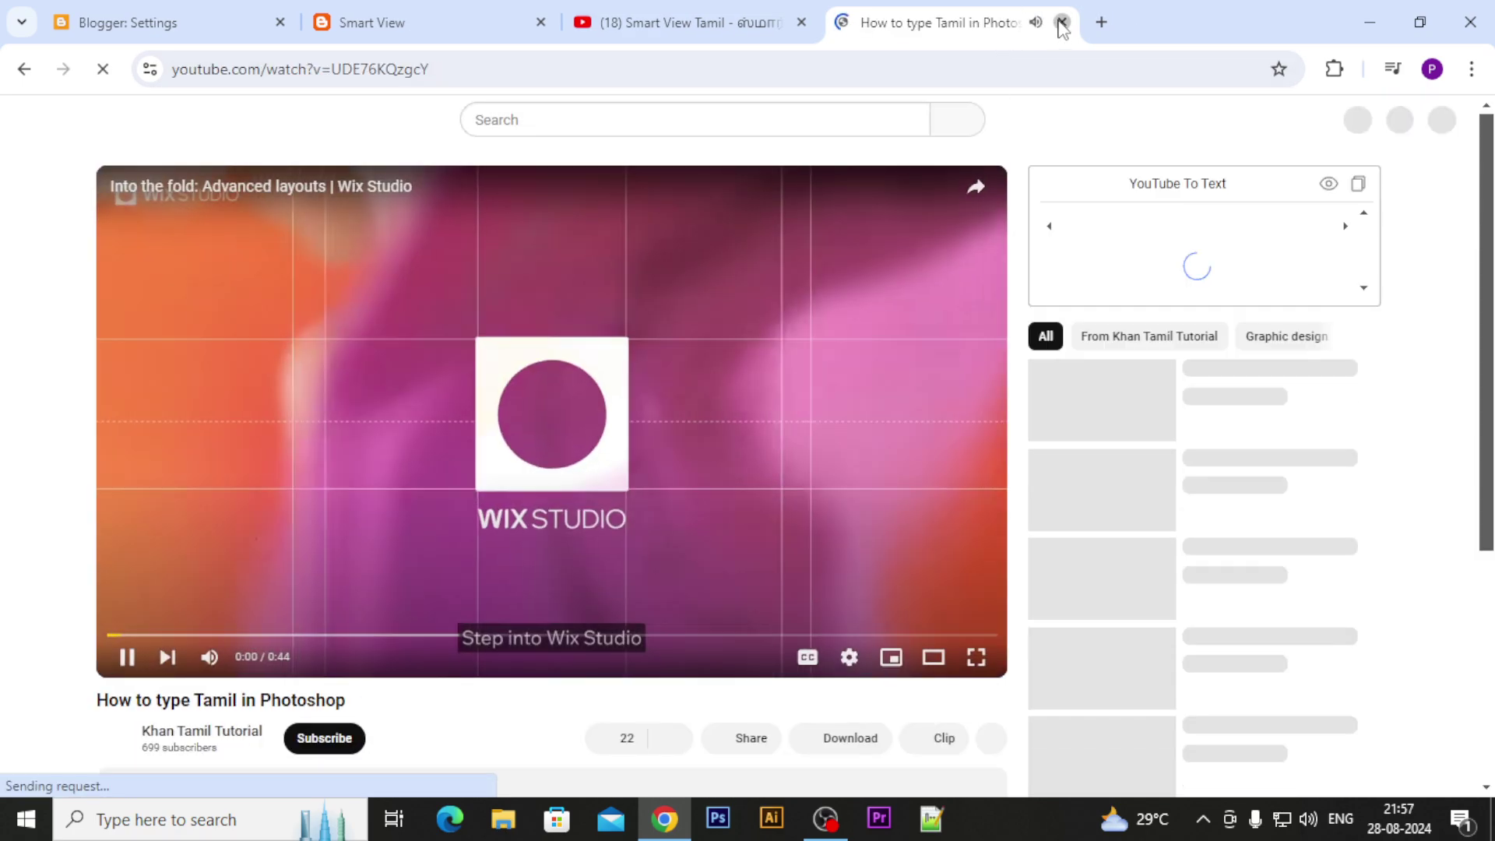
pyautogui.click(1062, 23)
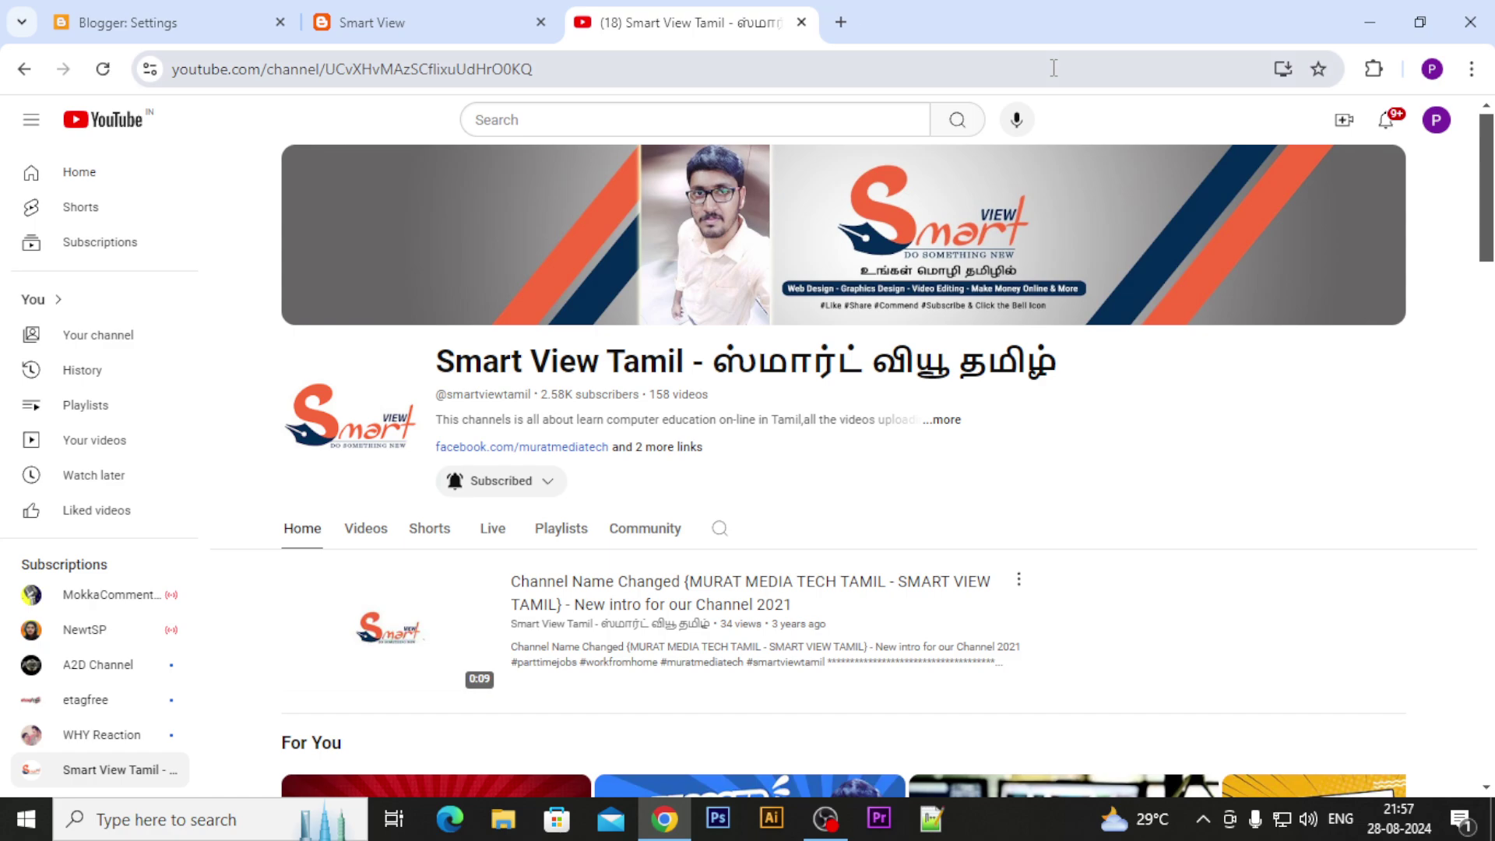
# Return to the blog settings by way of the live blog and read the lazy load images description under Posts.
pyautogui.click(372, 22)
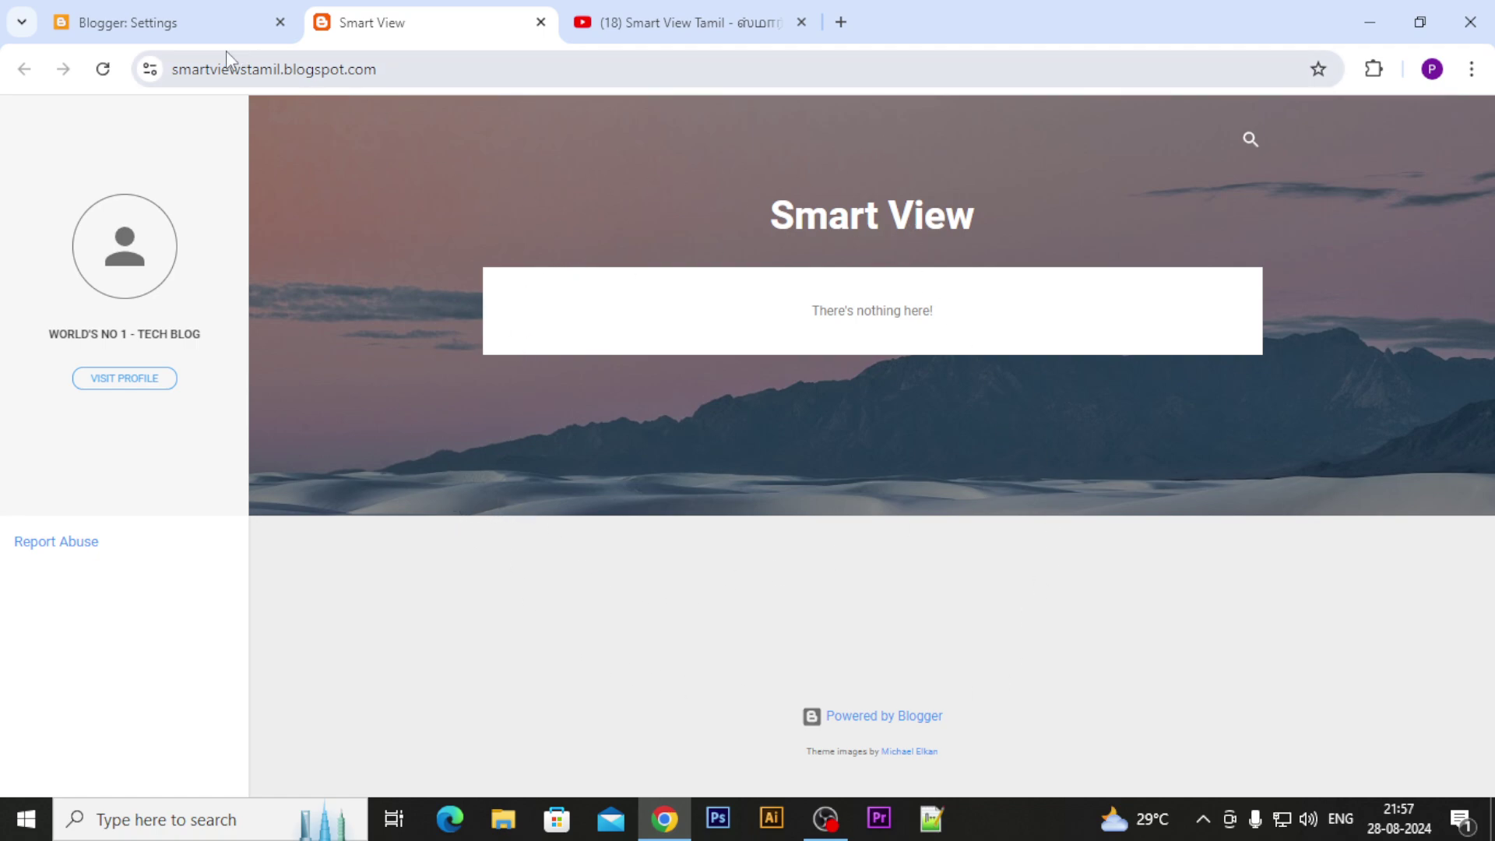
pyautogui.click(160, 23)
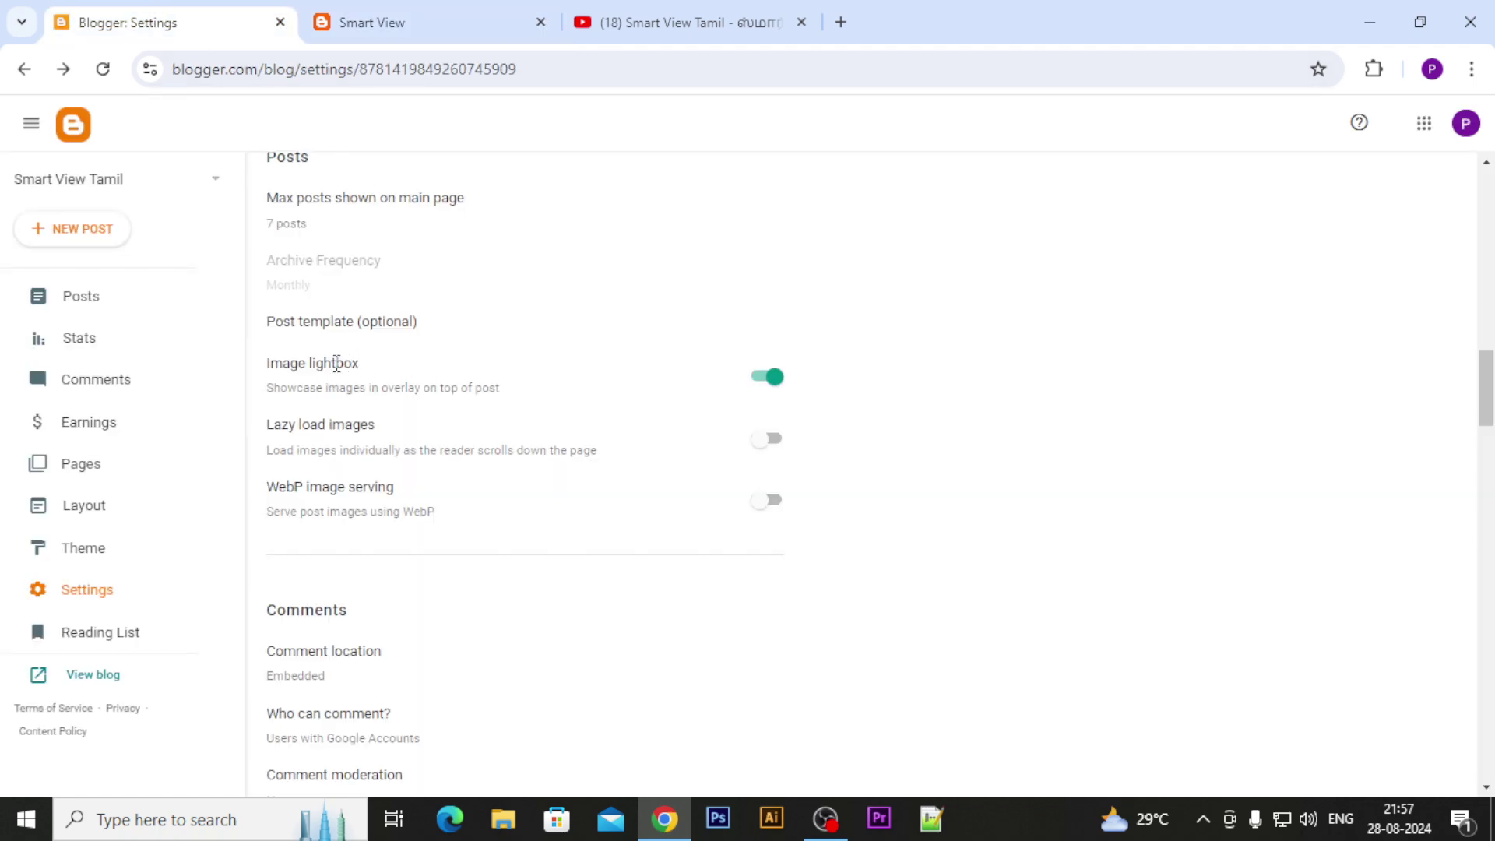
pyautogui.moveTo(280, 454); pyautogui.dragTo(476, 452)
pyautogui.click(301, 453)
# Try Anyone (including anonymous) for who can comment, reselect Users with Google Accounts, and check the live blog.
pyautogui.scroll(-3, 412, 568)
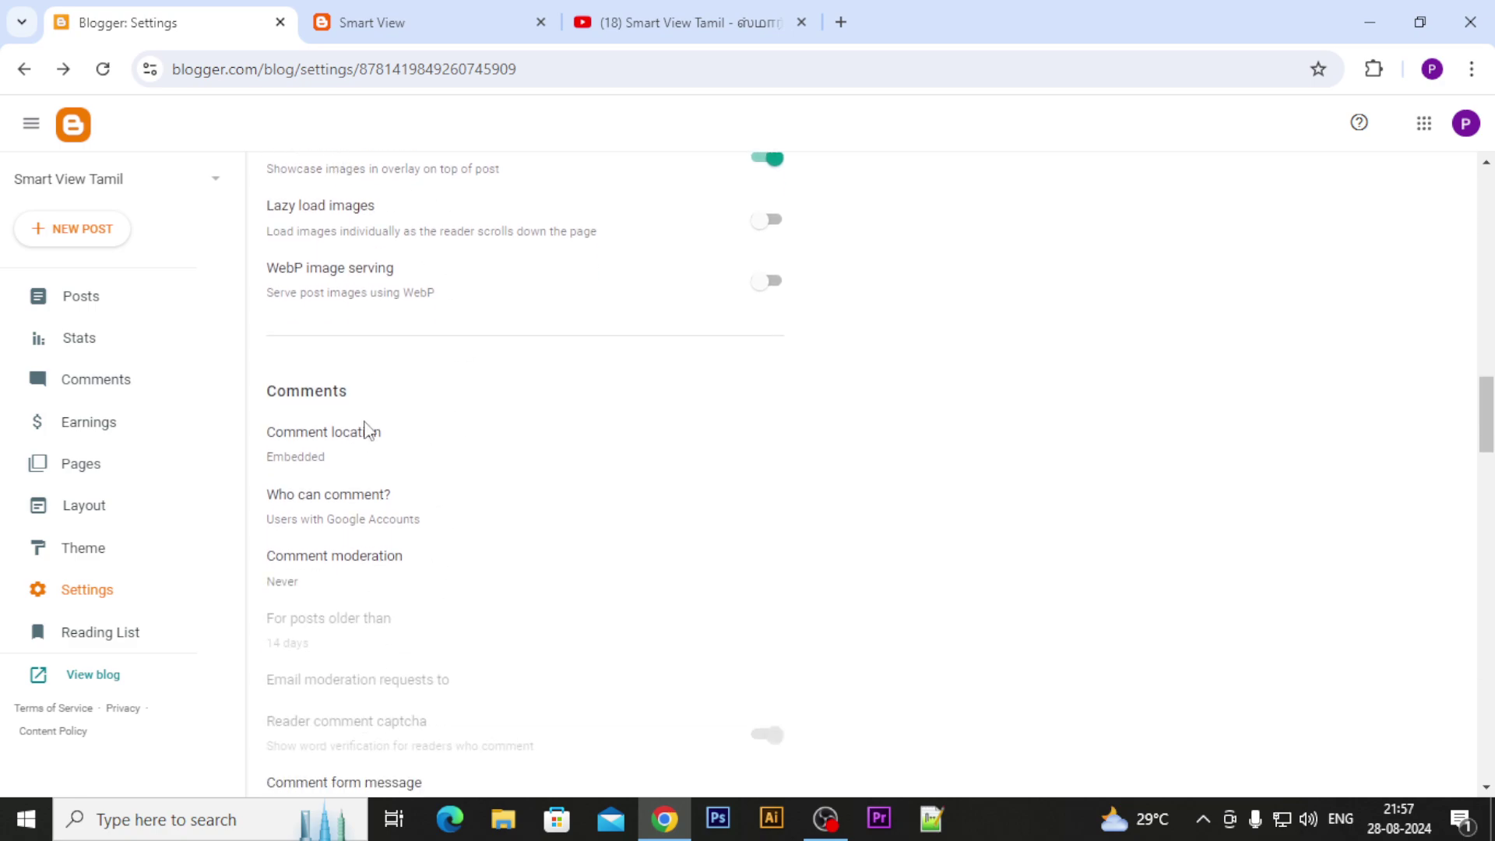
pyautogui.scroll(-3, 384, 501)
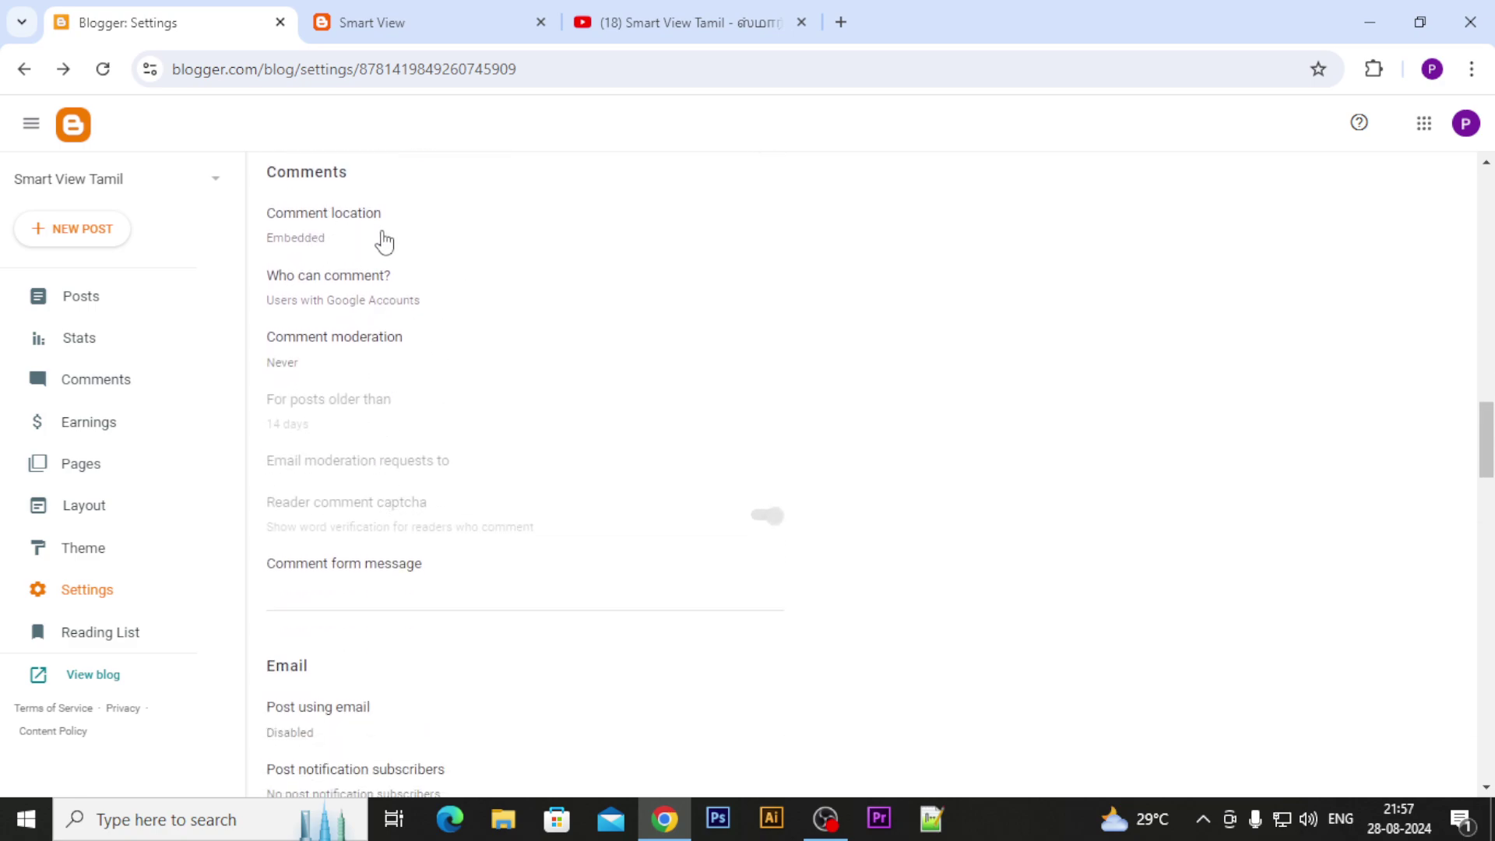
pyautogui.click(363, 288)
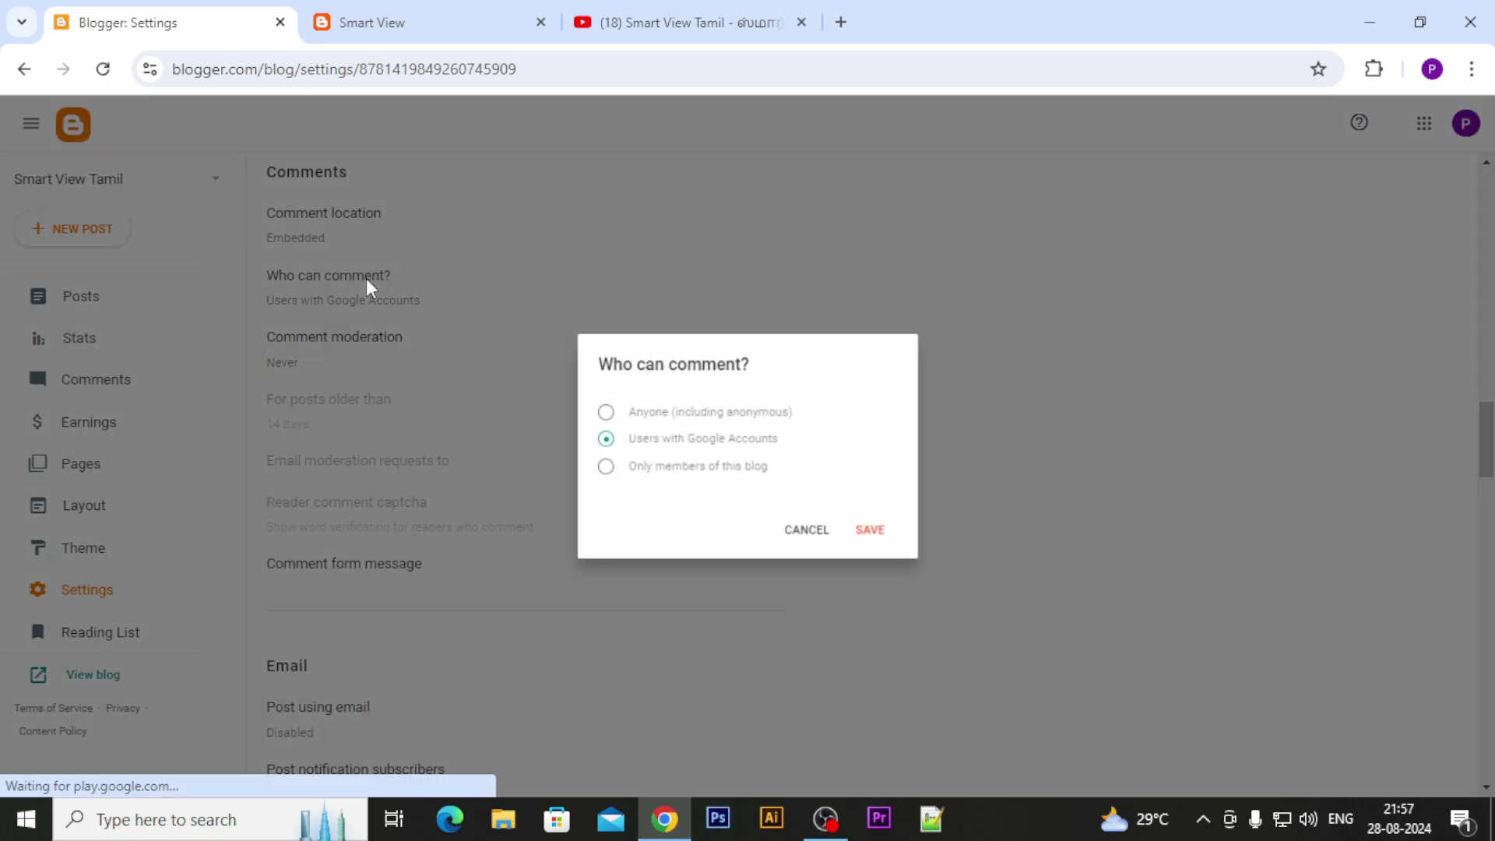
pyautogui.click(602, 412)
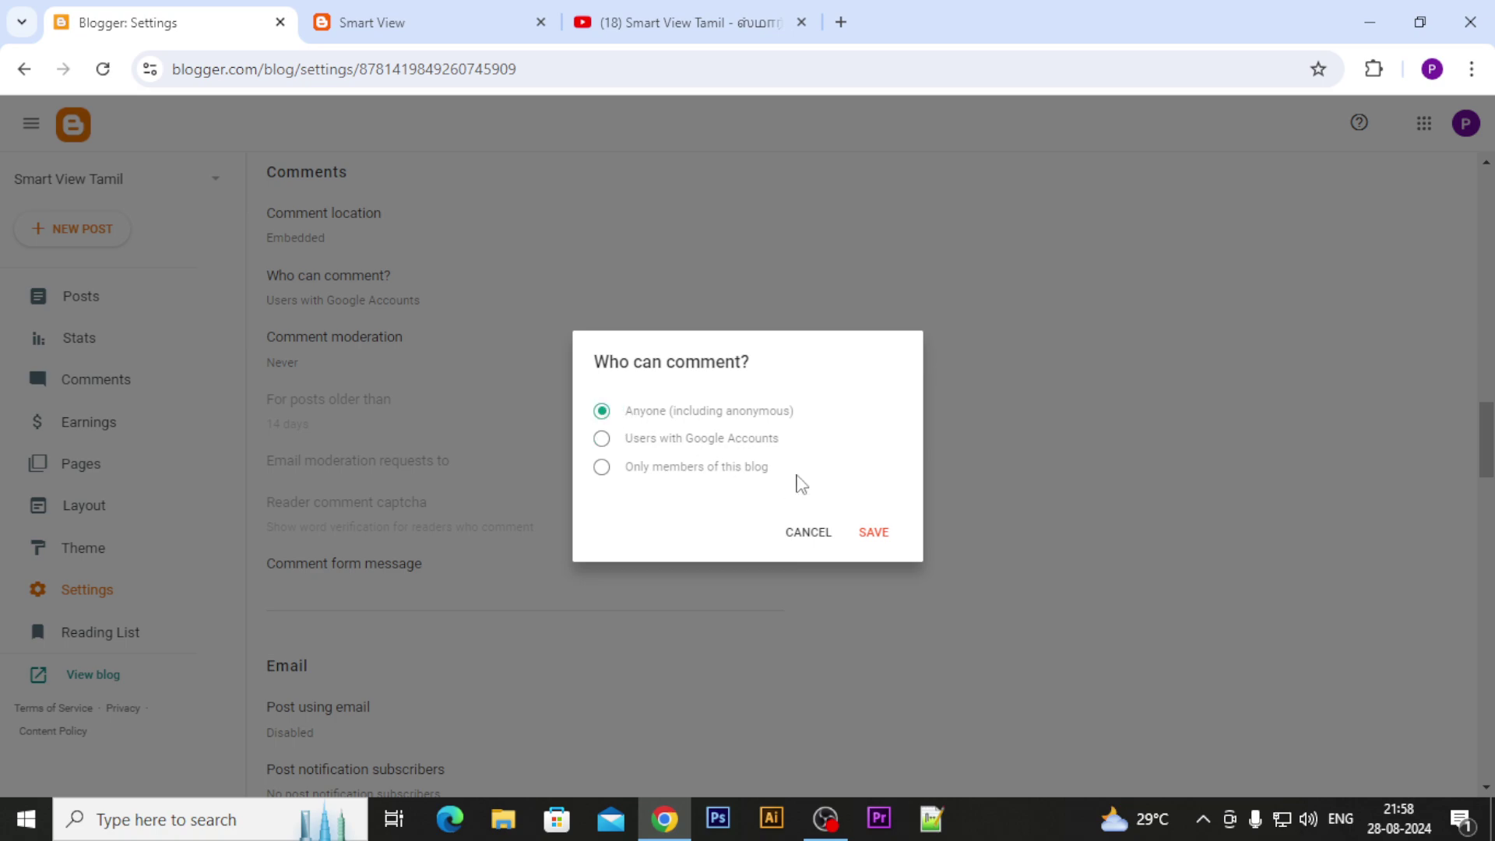
pyautogui.click(604, 440)
pyautogui.click(602, 411)
pyautogui.click(602, 440)
pyautogui.click(377, 23)
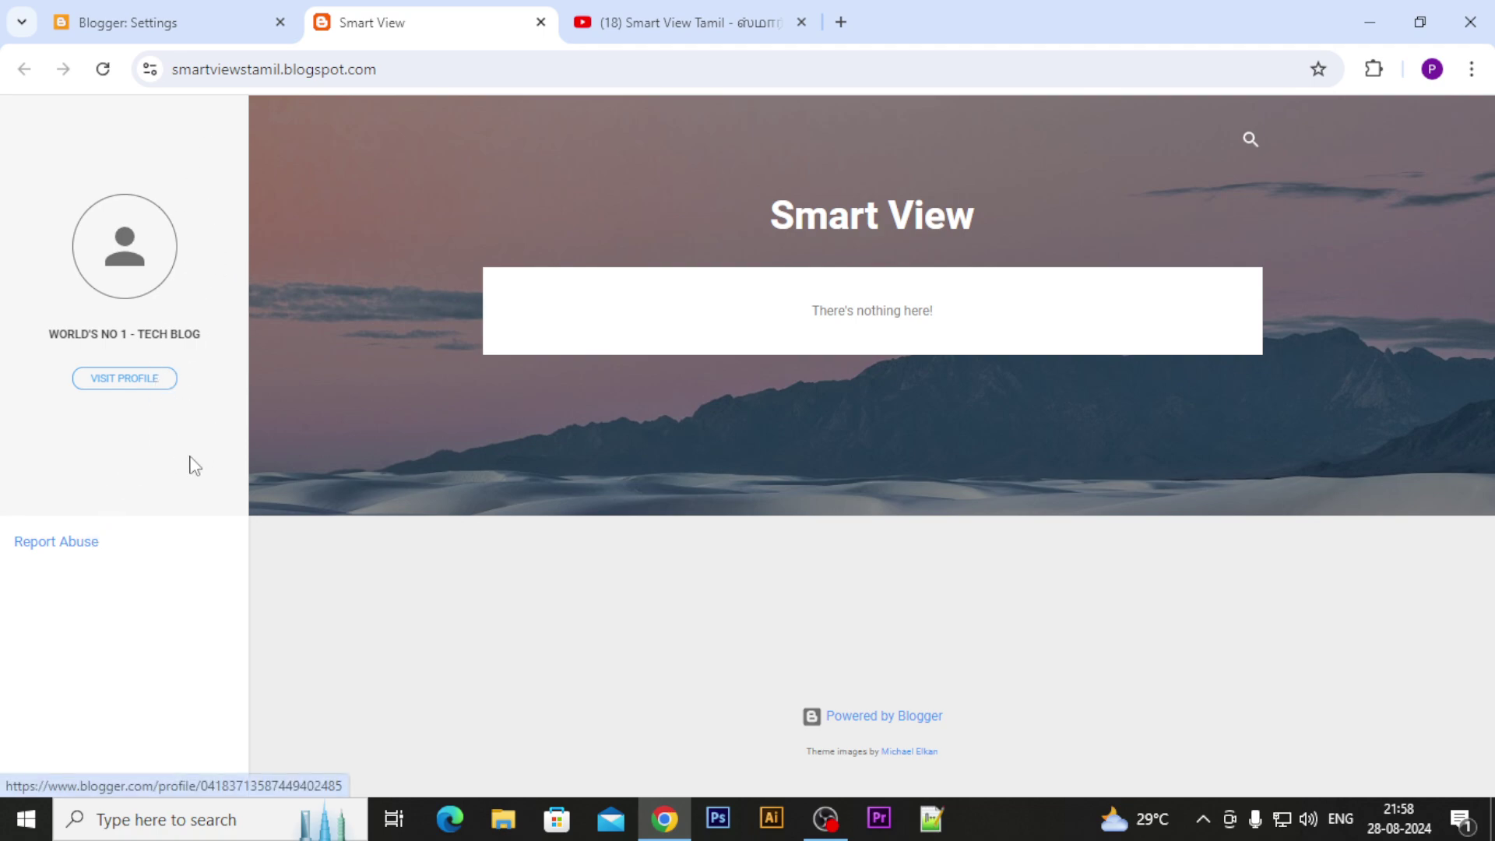
pyautogui.click(165, 8)
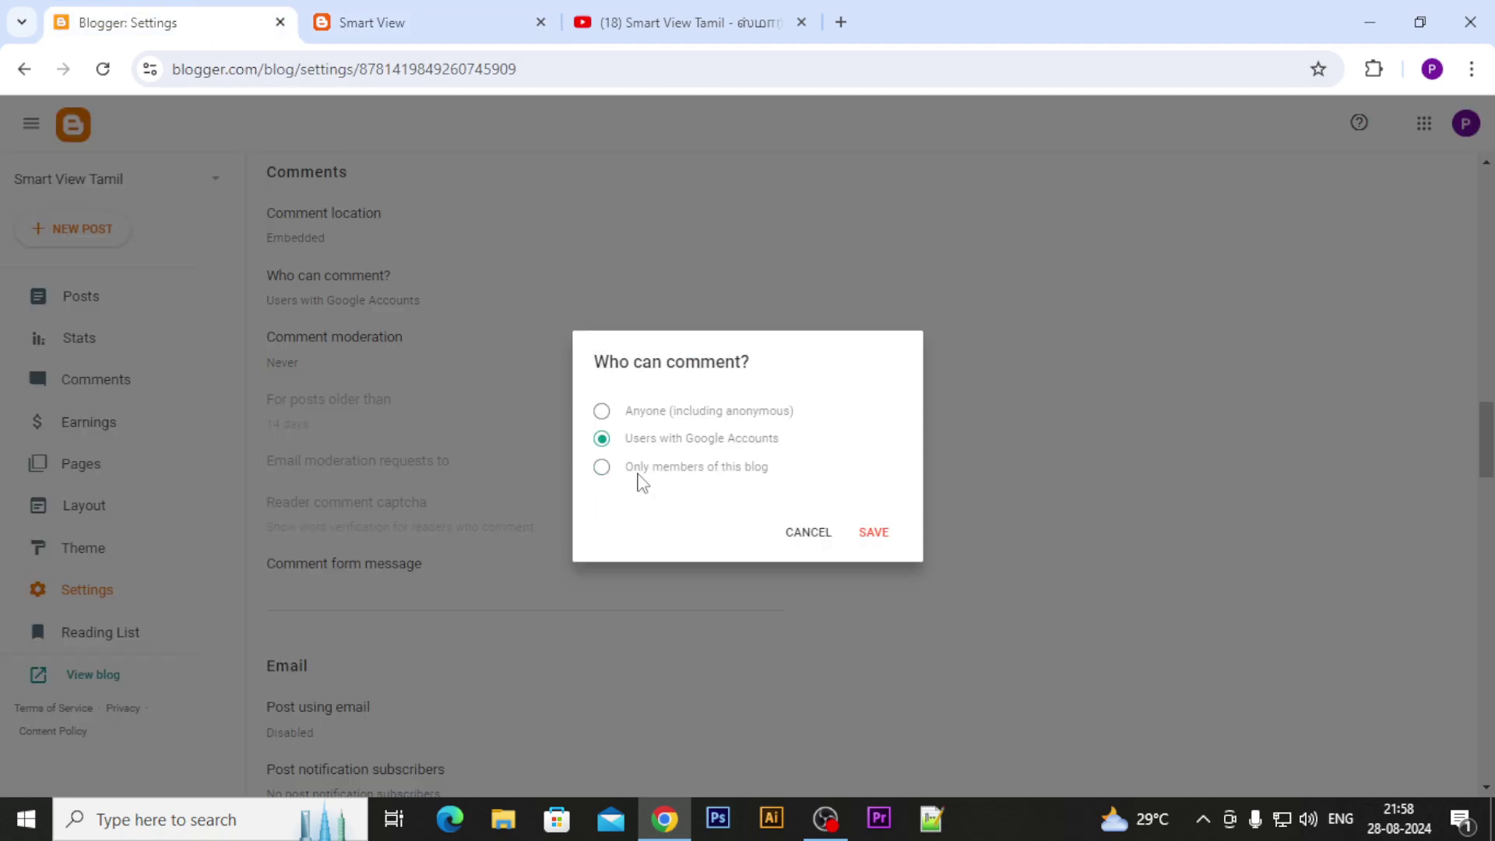
# Try Only members of this blog for who can comment, reselect Users with Google Accounts, and cancel.
pyautogui.click(601, 471)
pyautogui.click(600, 441)
pyautogui.click(806, 533)
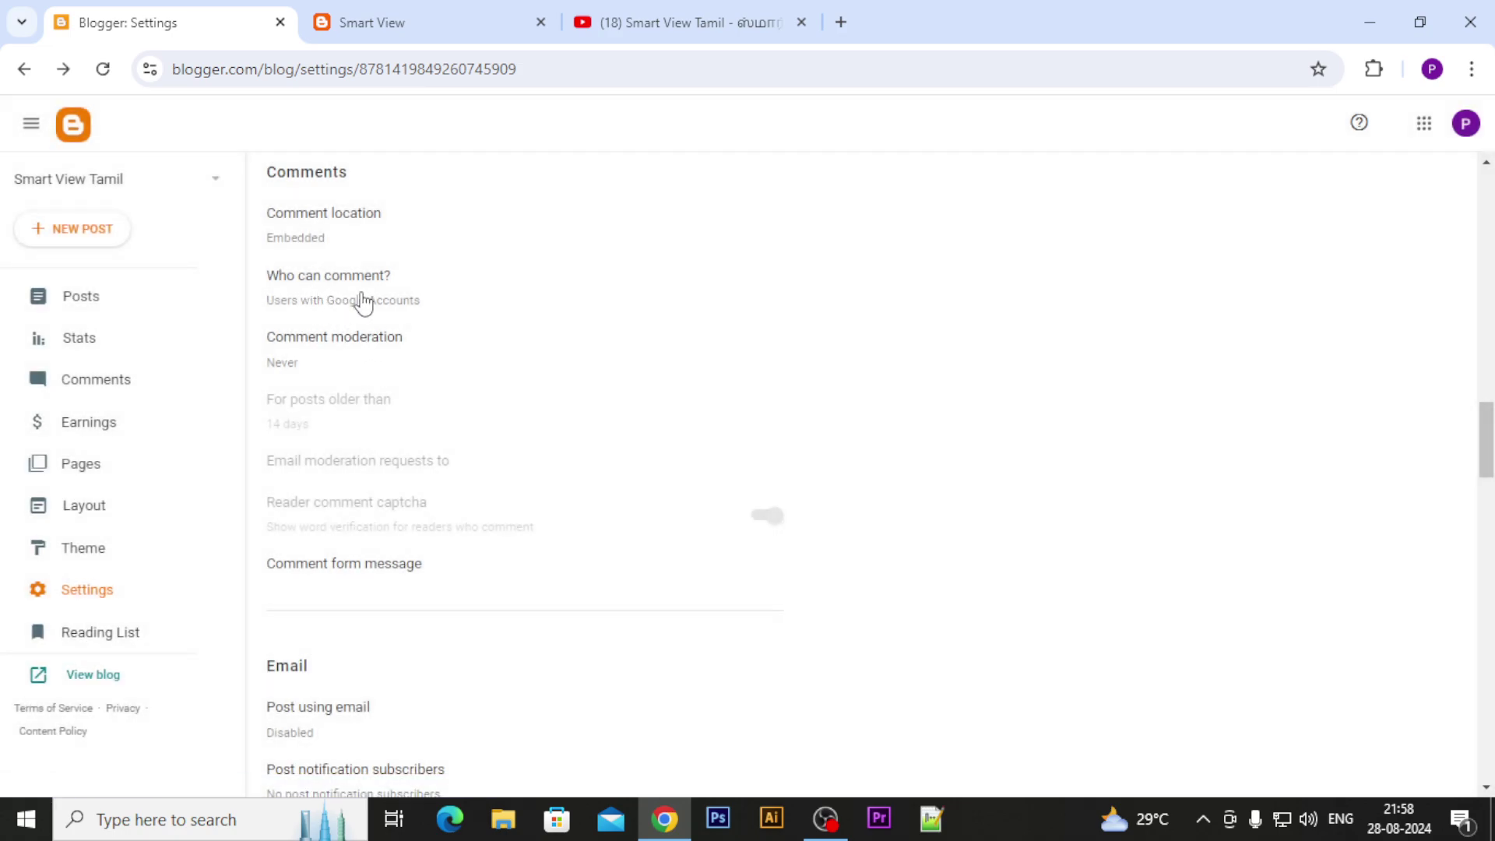
# Review the who-can-comment options again without changing them, and view the remaining comment settings and the Email section.
pyautogui.click(351, 300)
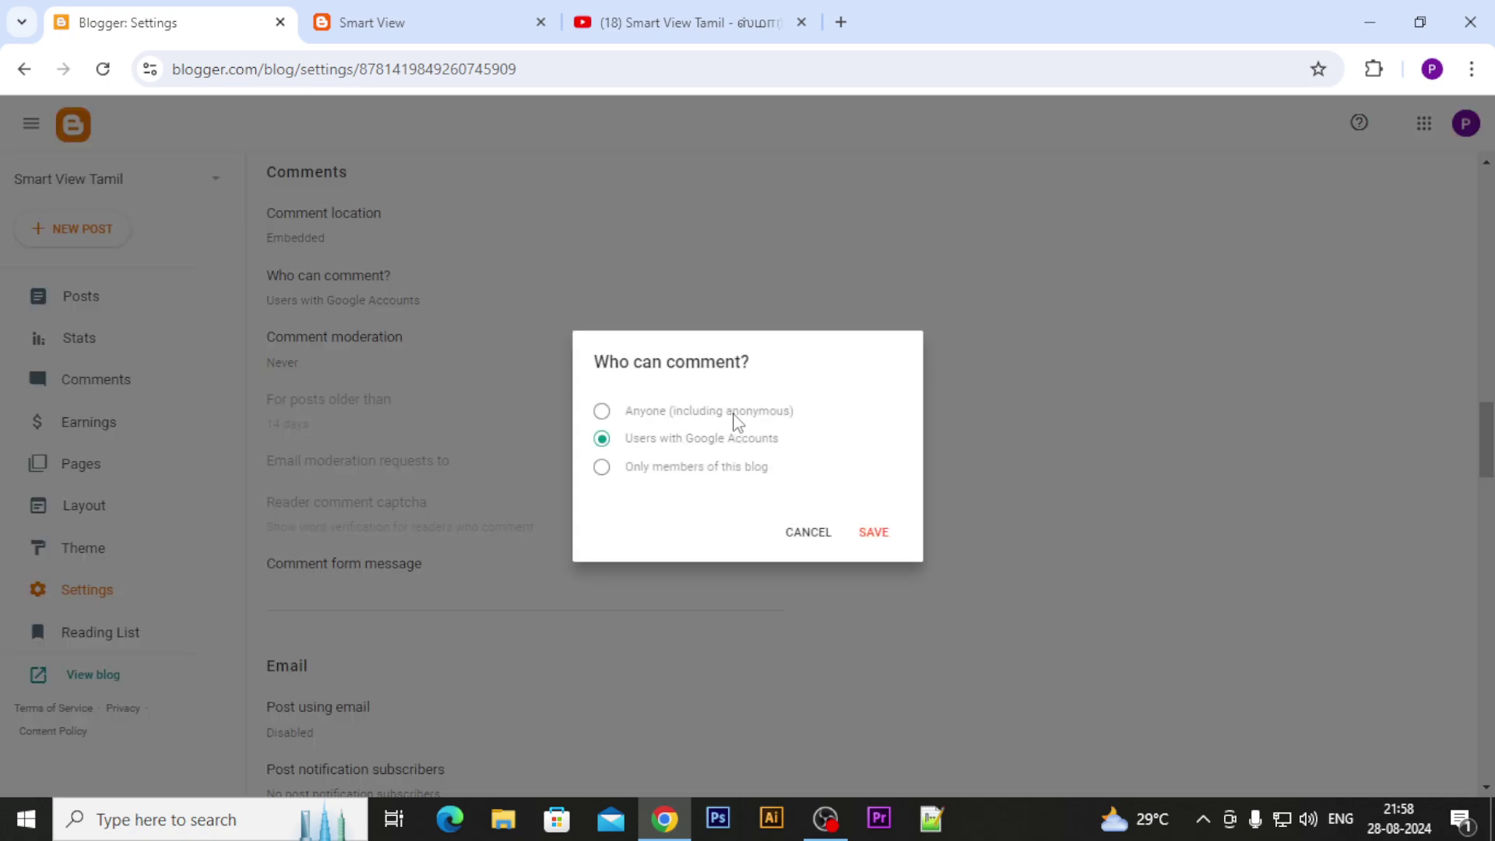
pyautogui.click(807, 532)
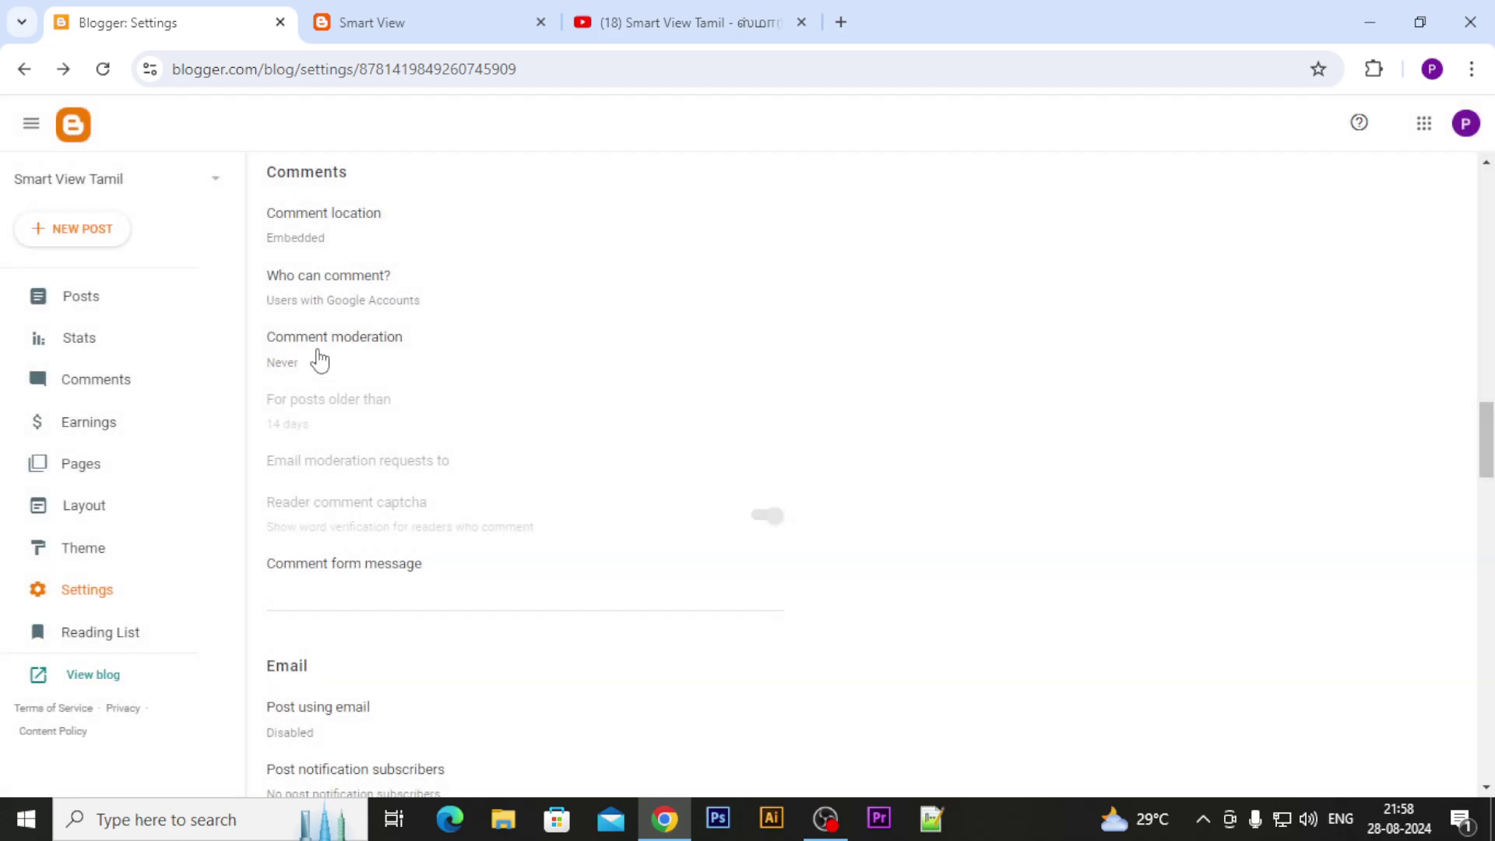
pyautogui.scroll(-3, 401, 545)
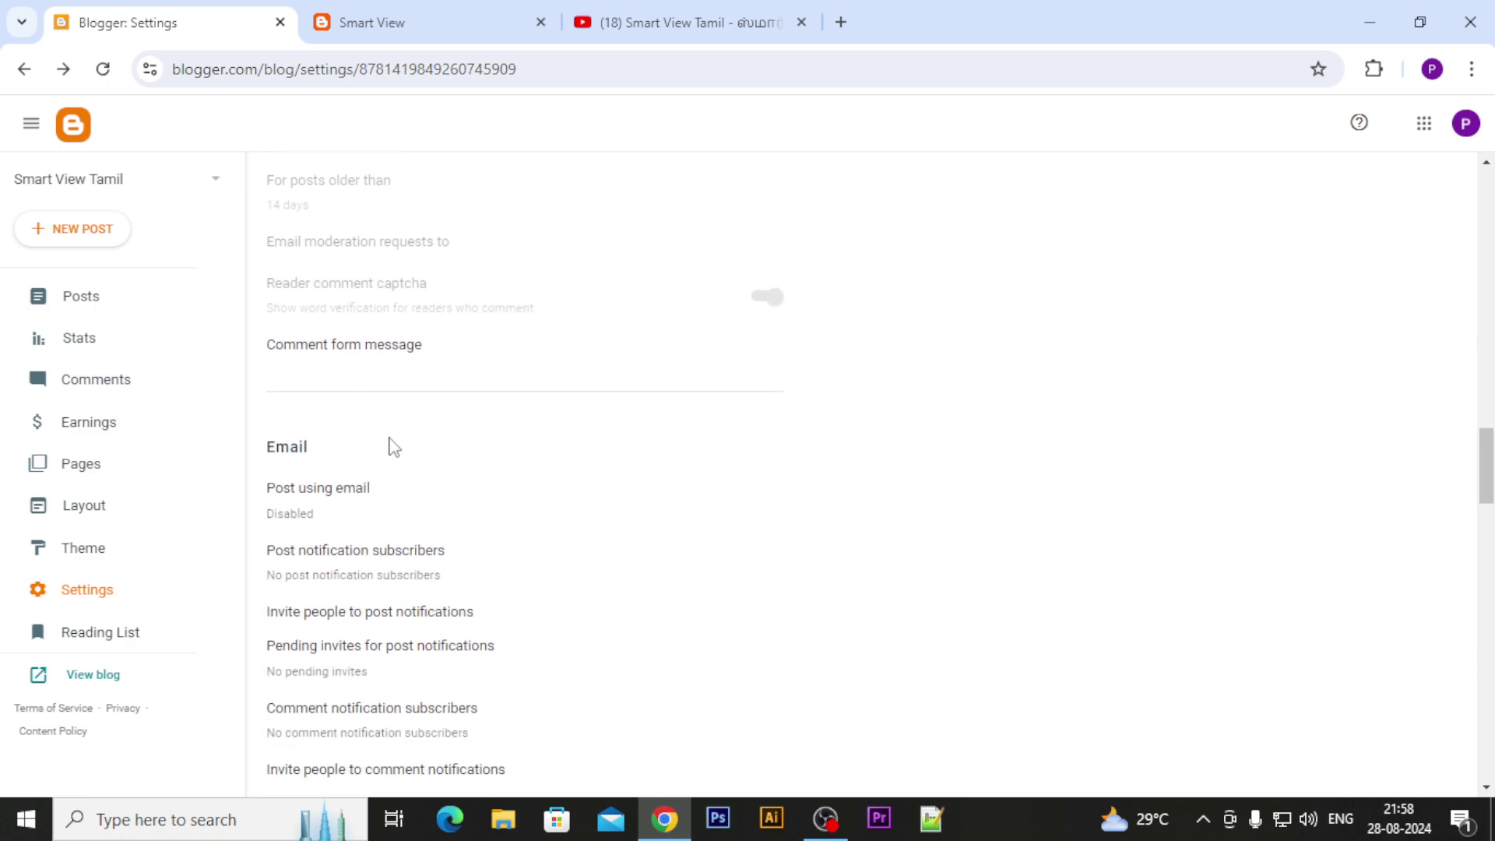
# View the comment form message setting under Comments and cancel without entering a message.
pyautogui.scroll(1, 373, 372)
pyautogui.click(422, 475)
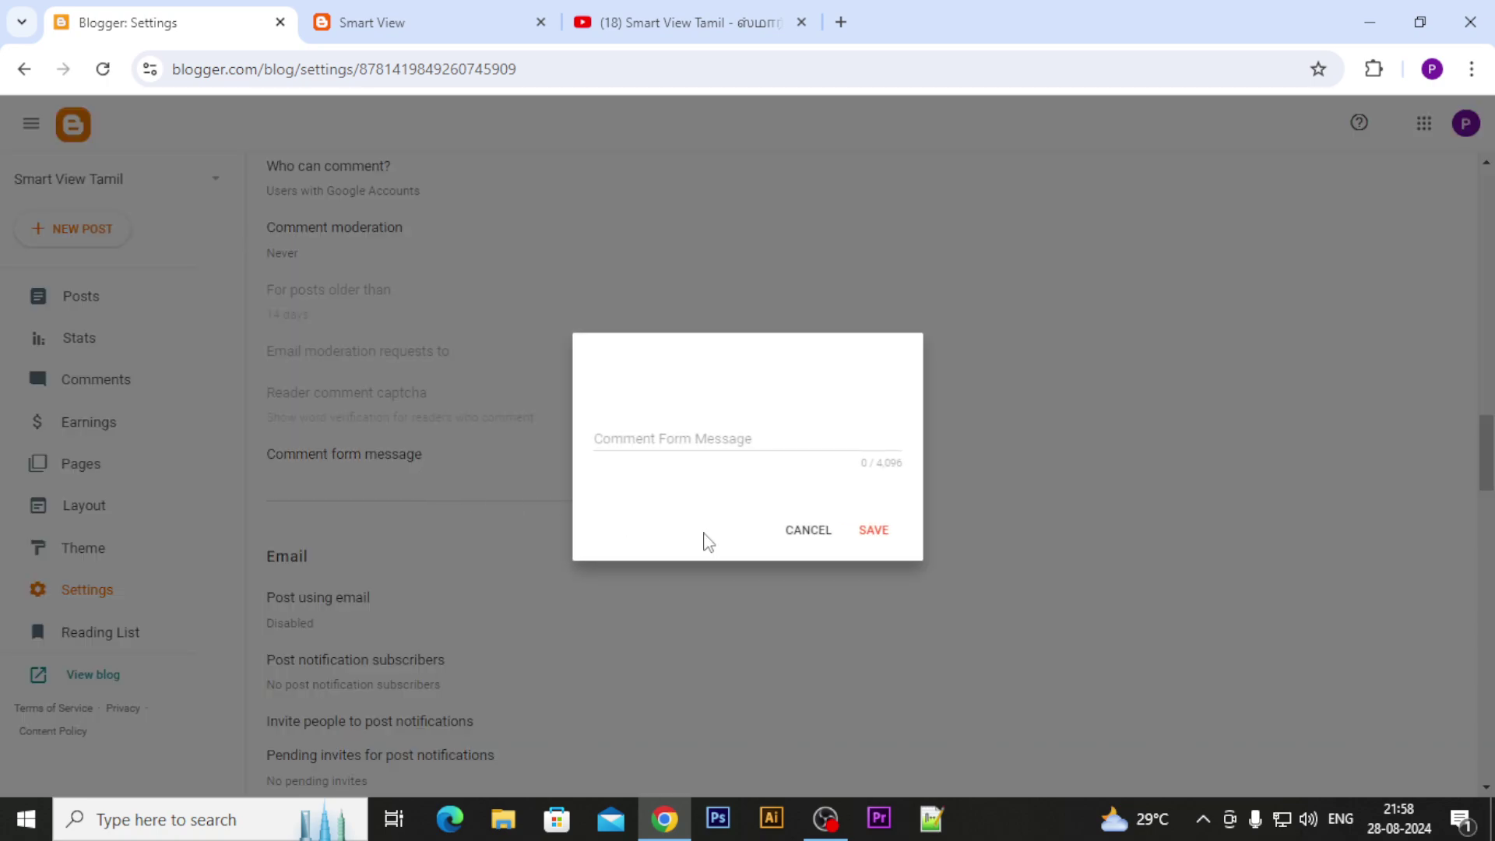
pyautogui.click(786, 537)
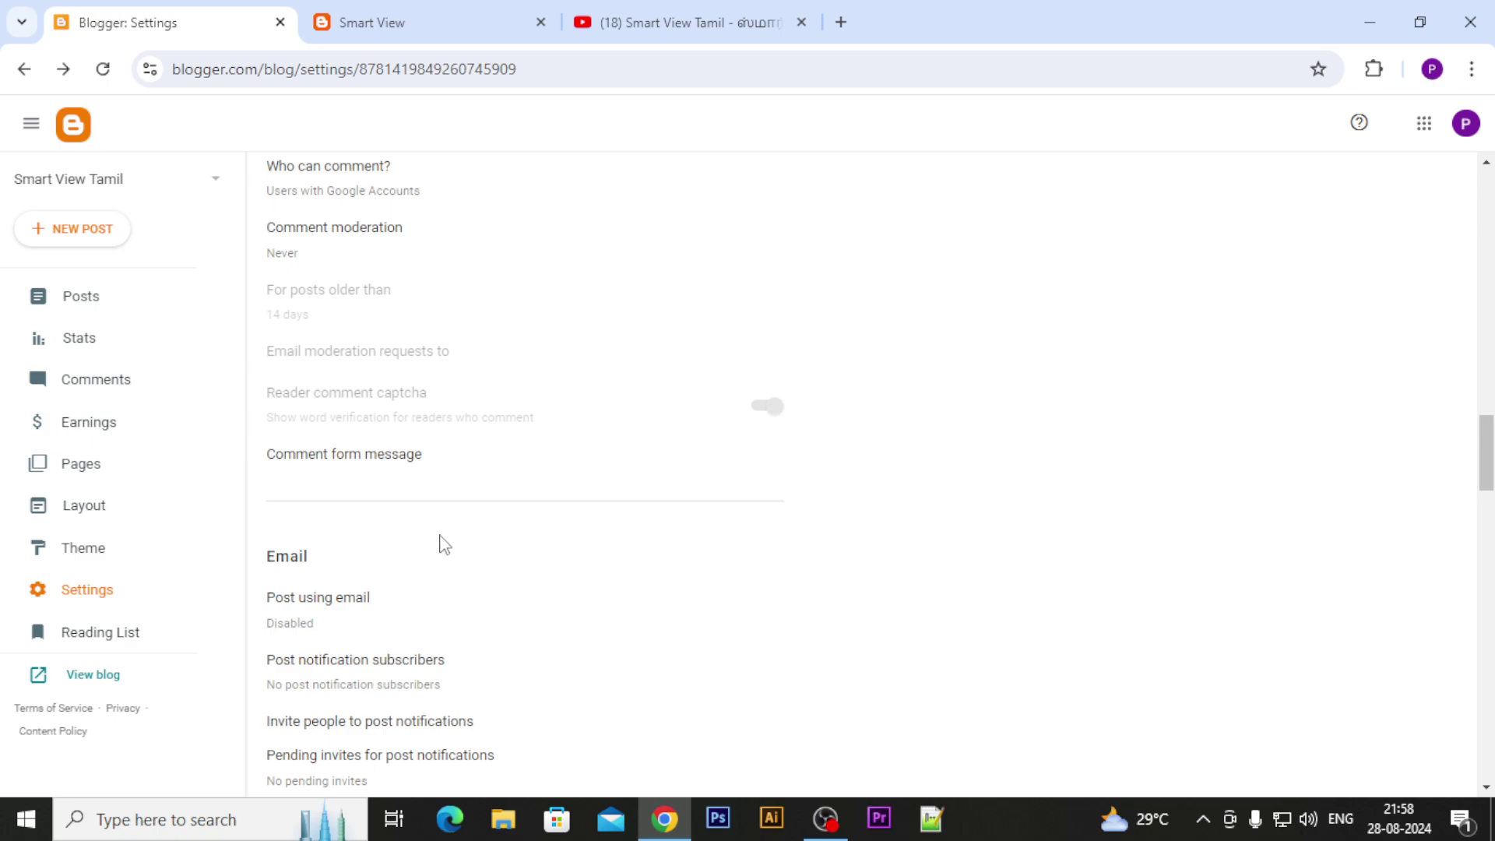
# Review the Post using email options in the Email section and cancel without changing them.
pyautogui.scroll(-3, 440, 542)
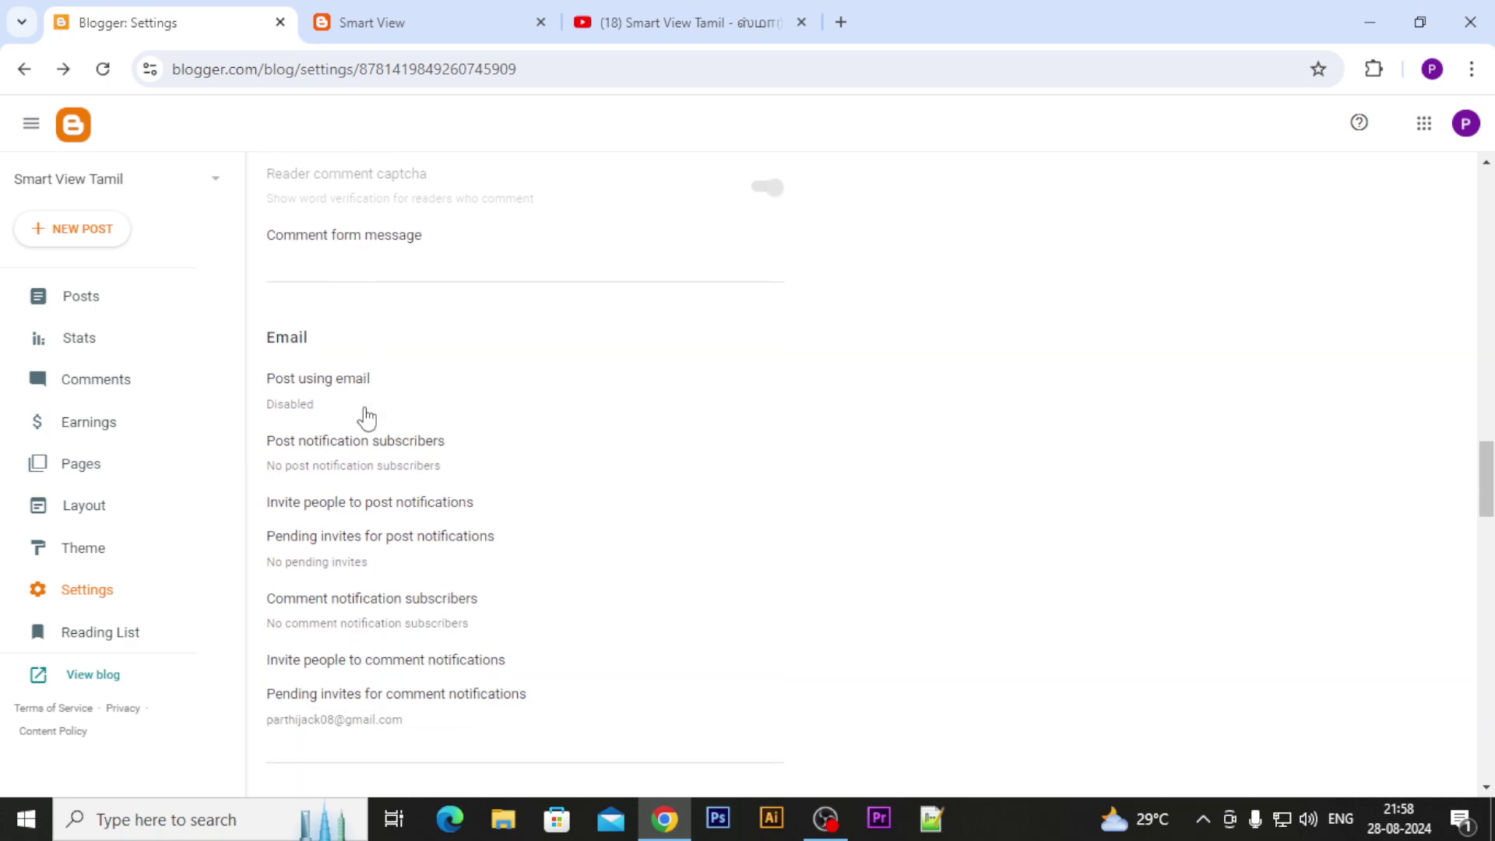
pyautogui.scroll(-1, 365, 415)
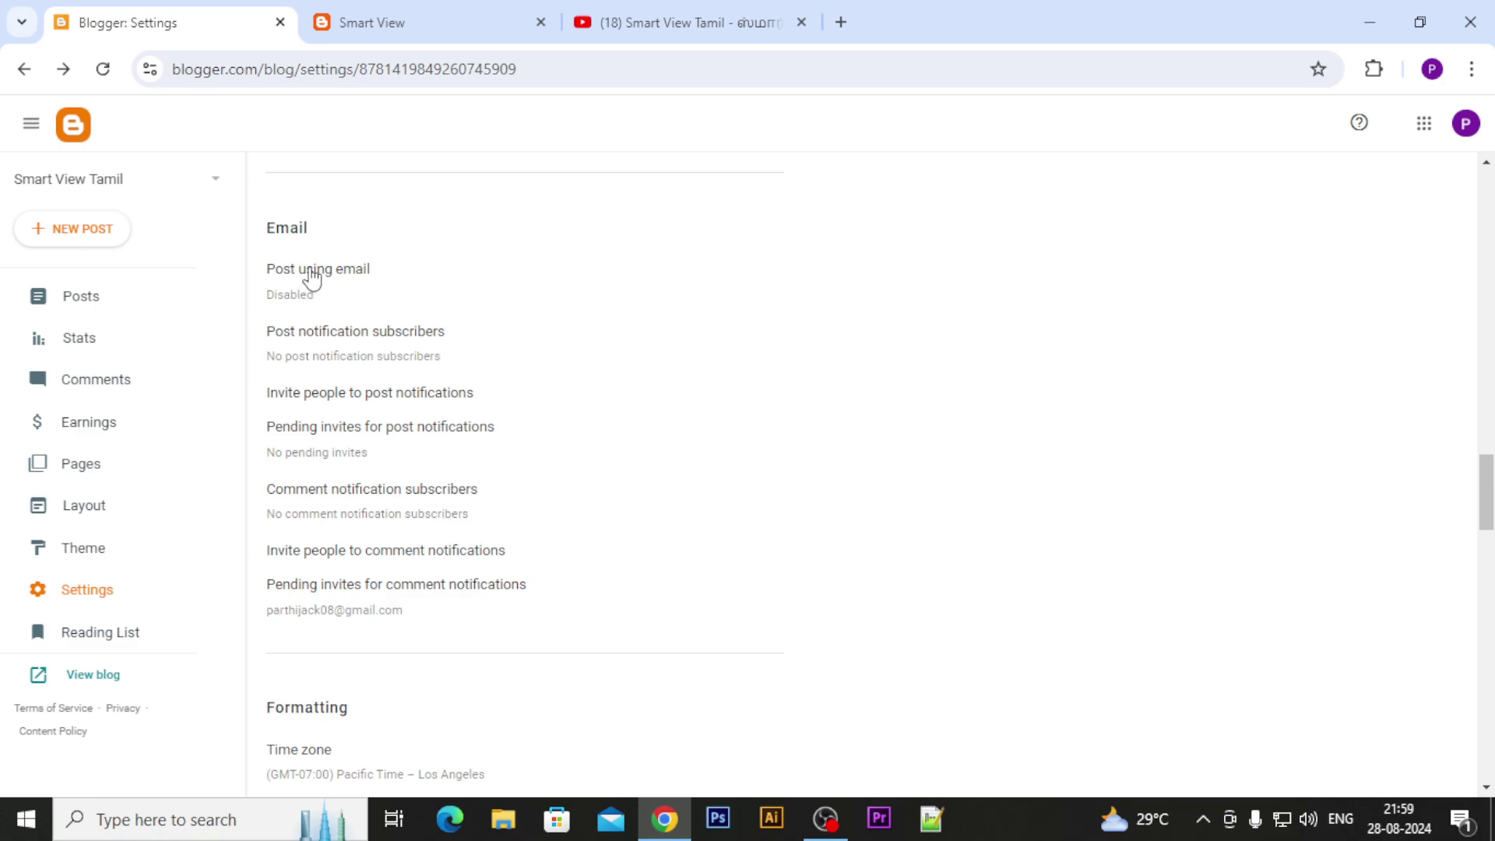
pyautogui.click(361, 270)
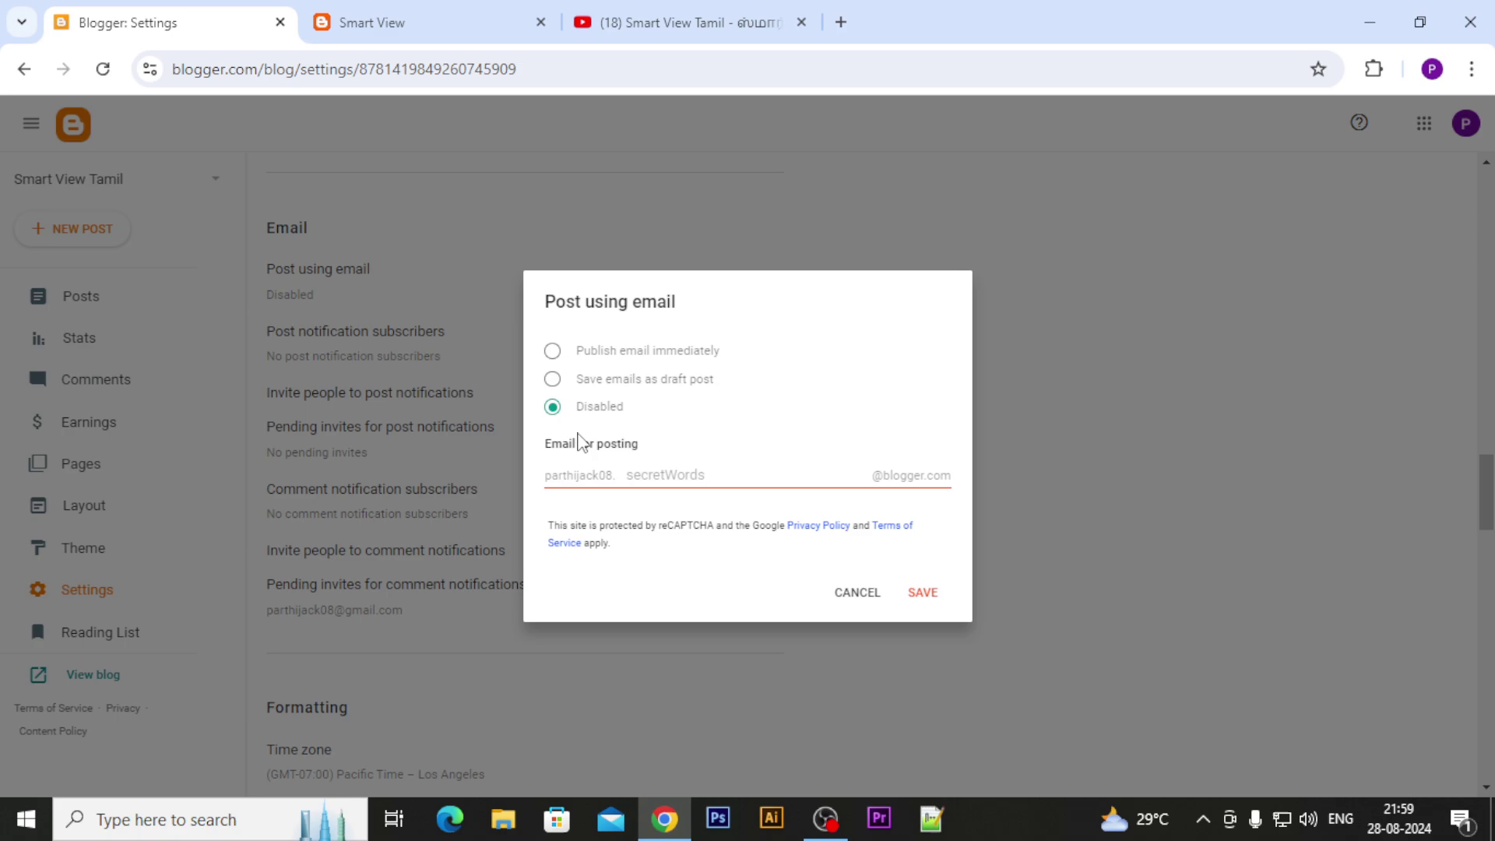
pyautogui.click(844, 597)
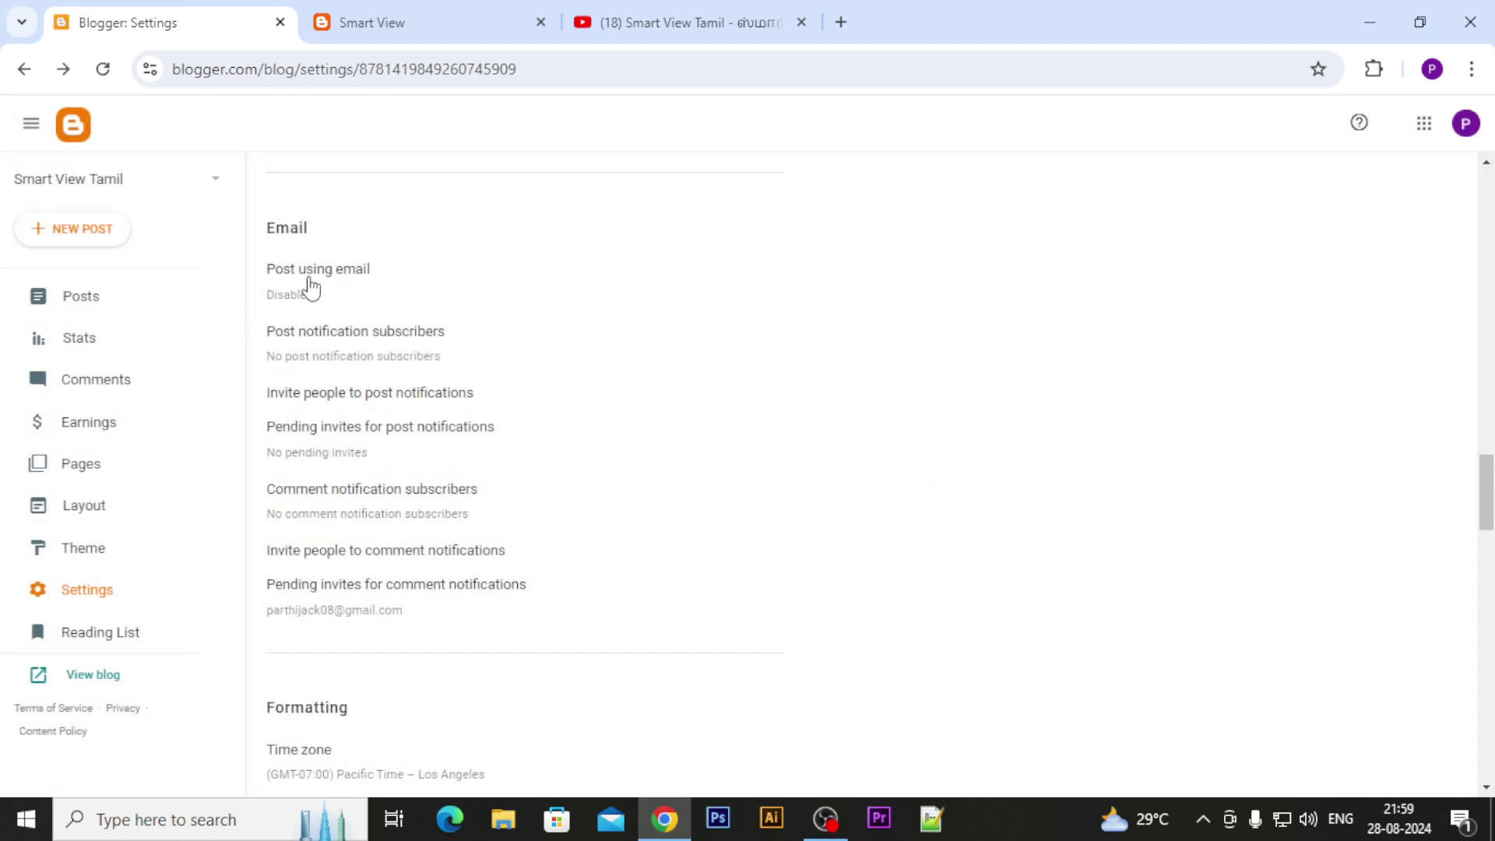
# Check the post notification subscribers list in the Email section and close it without changes.
pyautogui.click(408, 345)
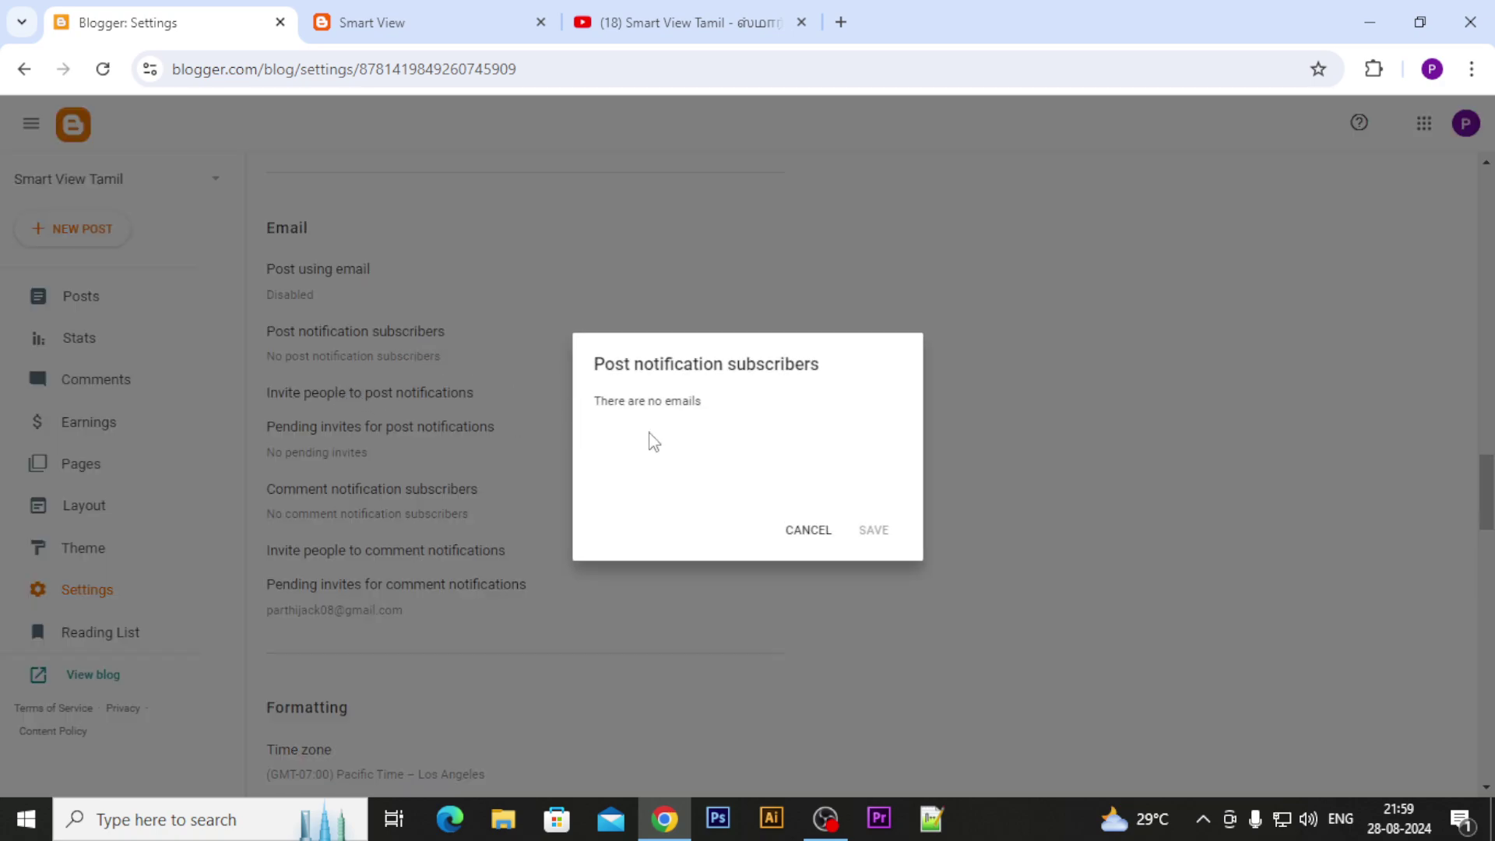
pyautogui.moveTo(619, 400); pyautogui.dragTo(723, 401)
pyautogui.click(726, 407)
pyautogui.click(814, 535)
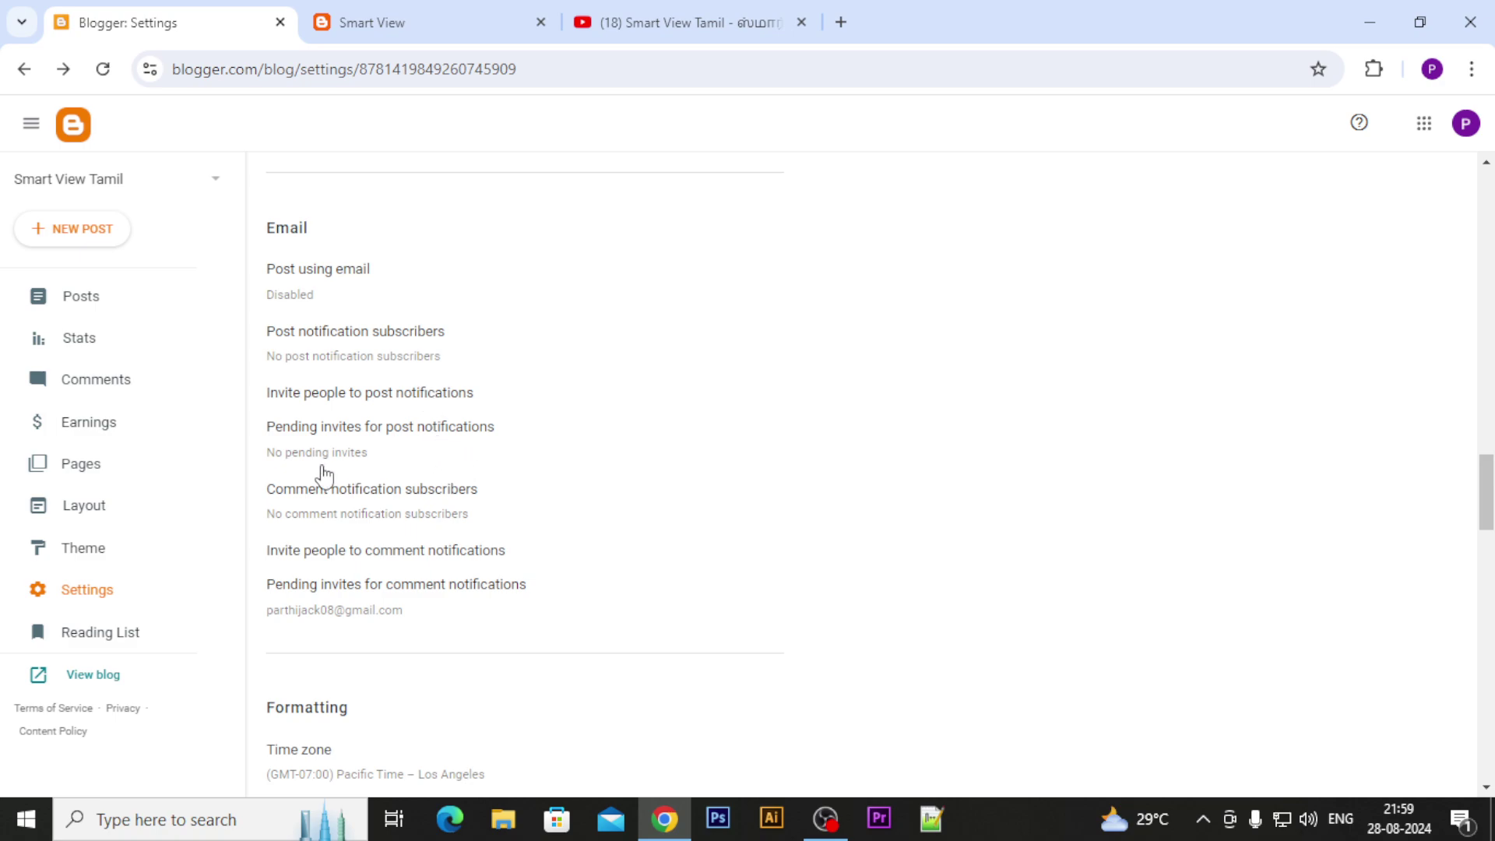
# Set the blog's time zone under Formatting to (GMT+05:30) India Standard Time – Kolkata and save it.
pyautogui.scroll(-3, 357, 534)
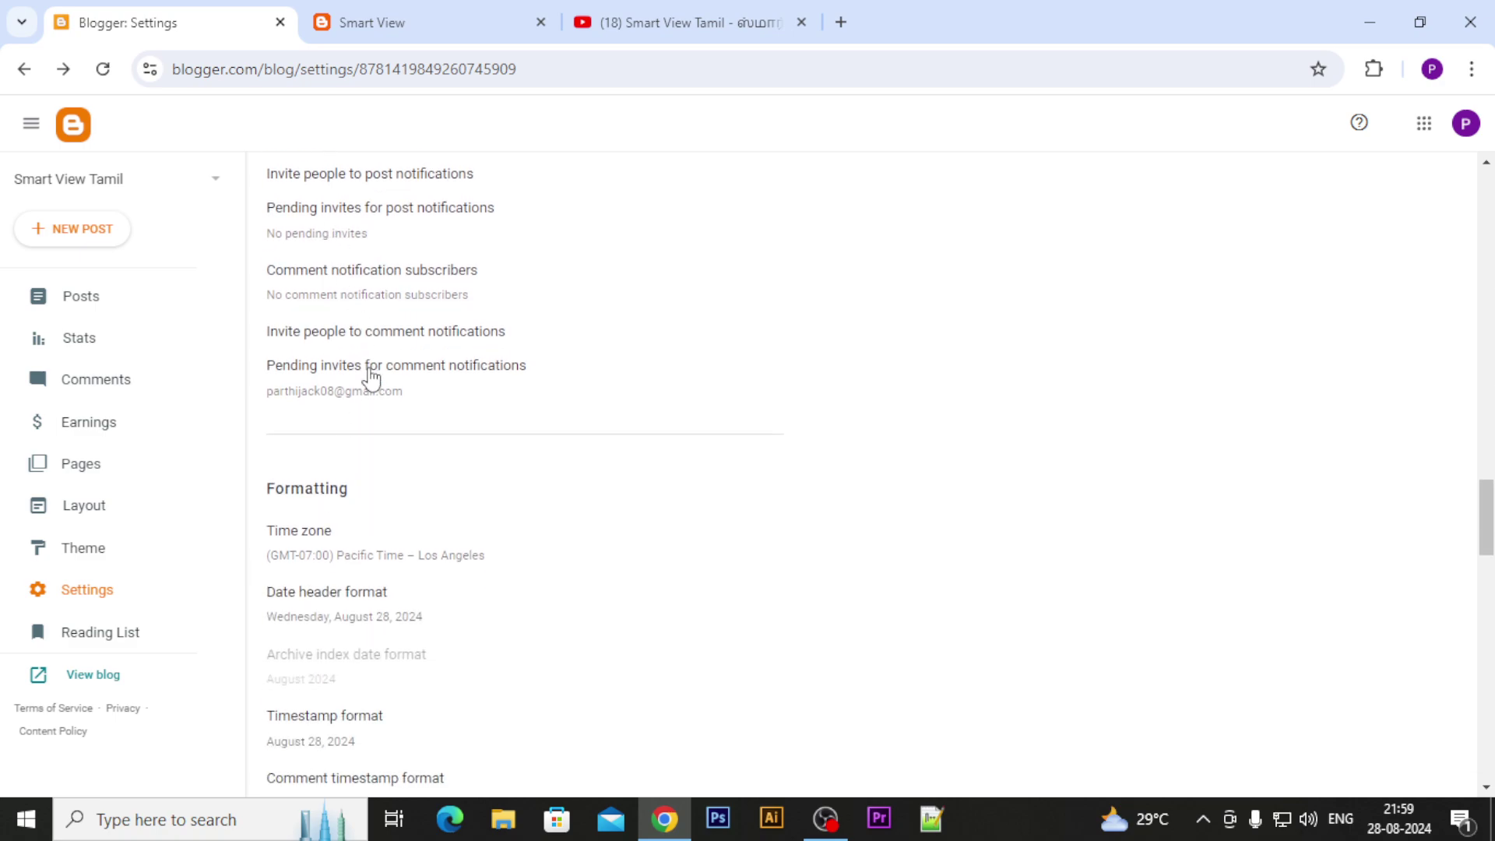
pyautogui.scroll(-3, 396, 471)
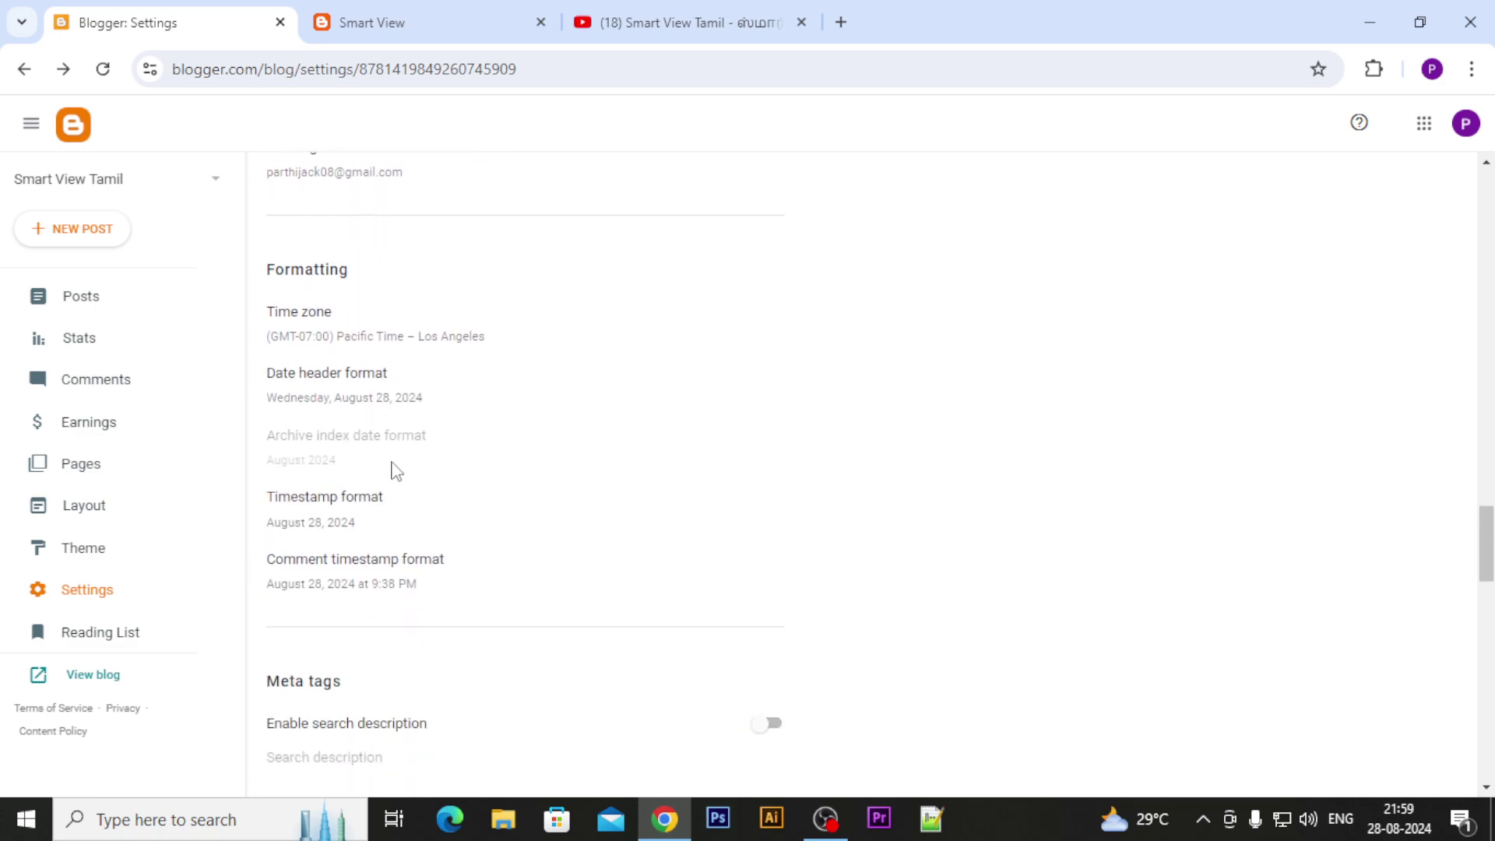
pyautogui.click(345, 342)
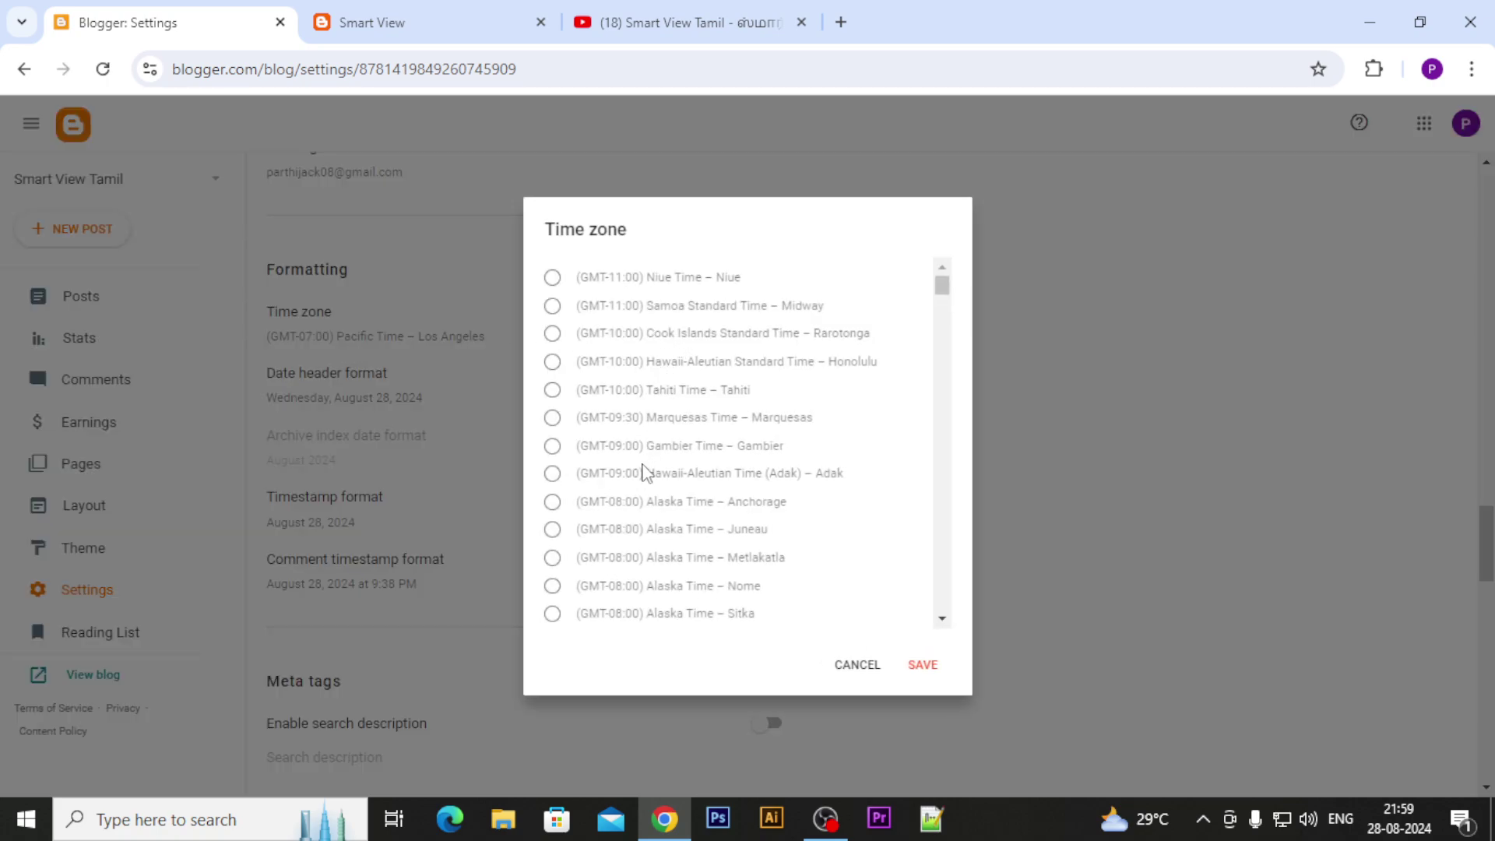
pyautogui.scroll(-10, 643, 470)
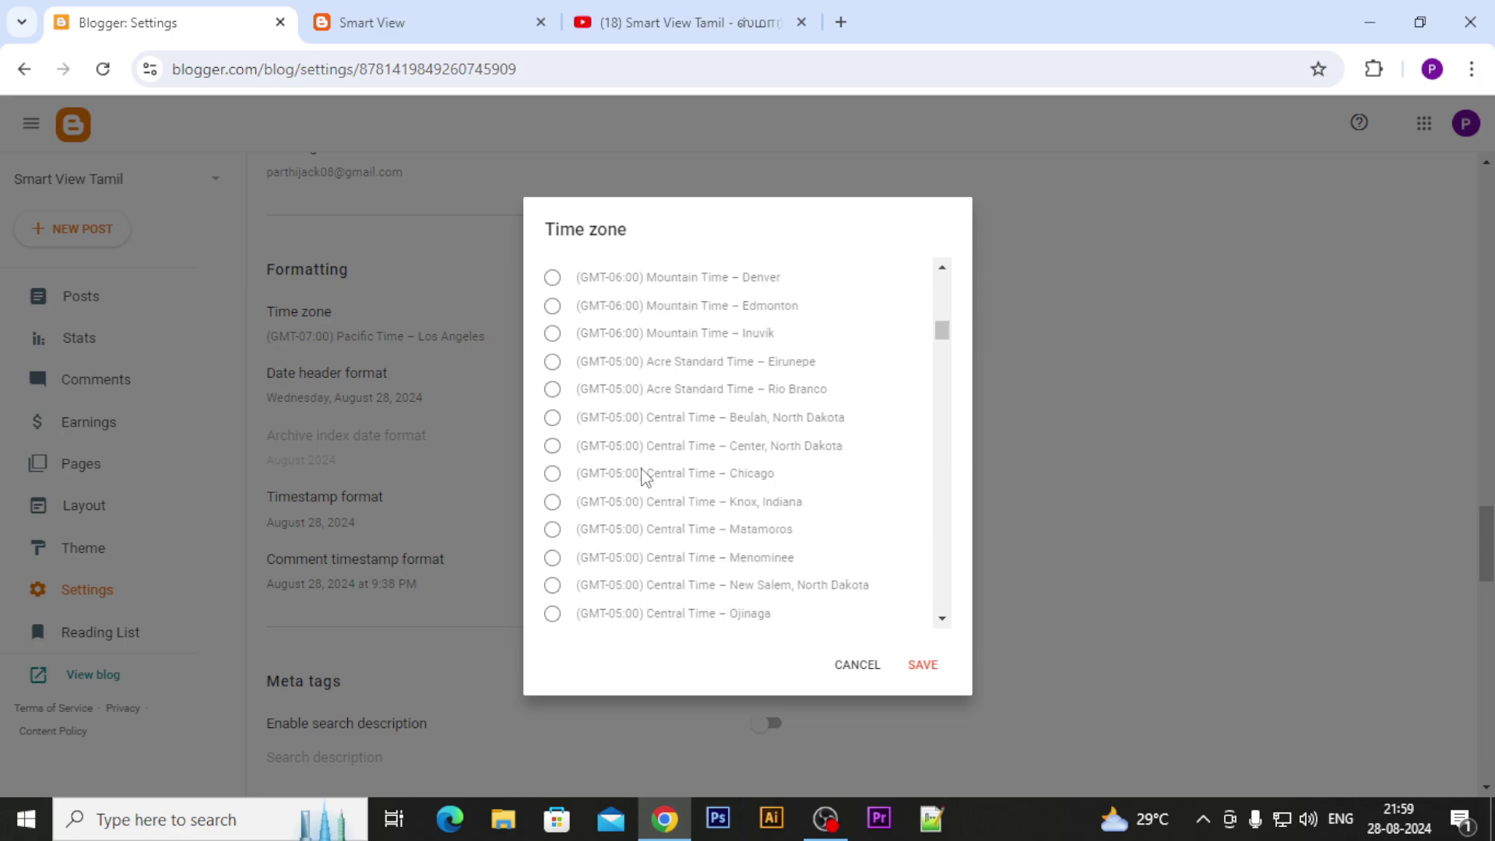
pyautogui.scroll(-15, 643, 477)
pyautogui.scroll(-15, 643, 510)
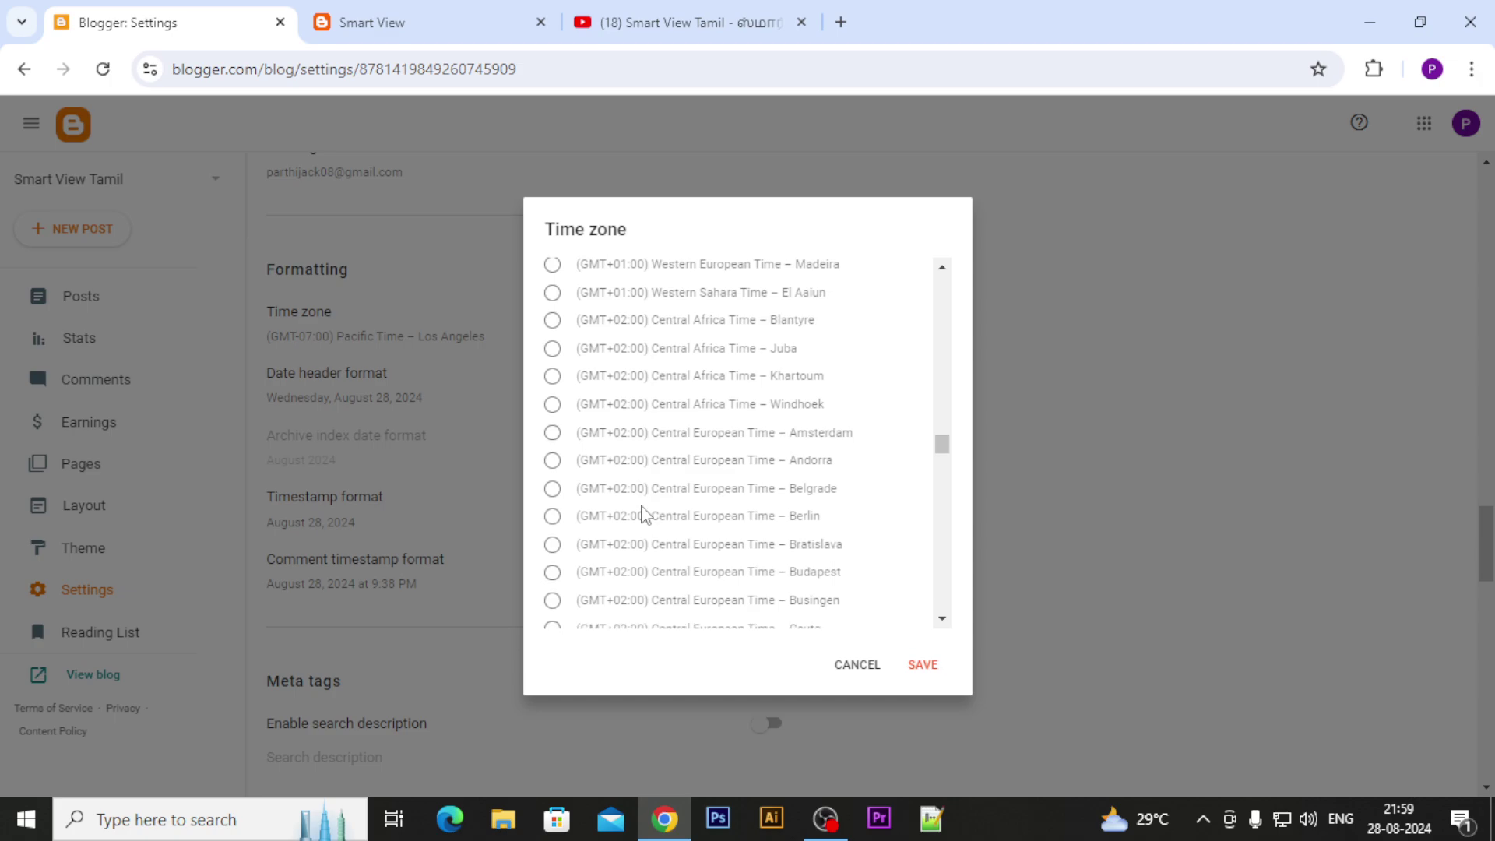
pyautogui.scroll(-20, 643, 515)
pyautogui.scroll(-5, 643, 515)
pyautogui.scroll(-4, 643, 516)
pyautogui.scroll(3, 643, 515)
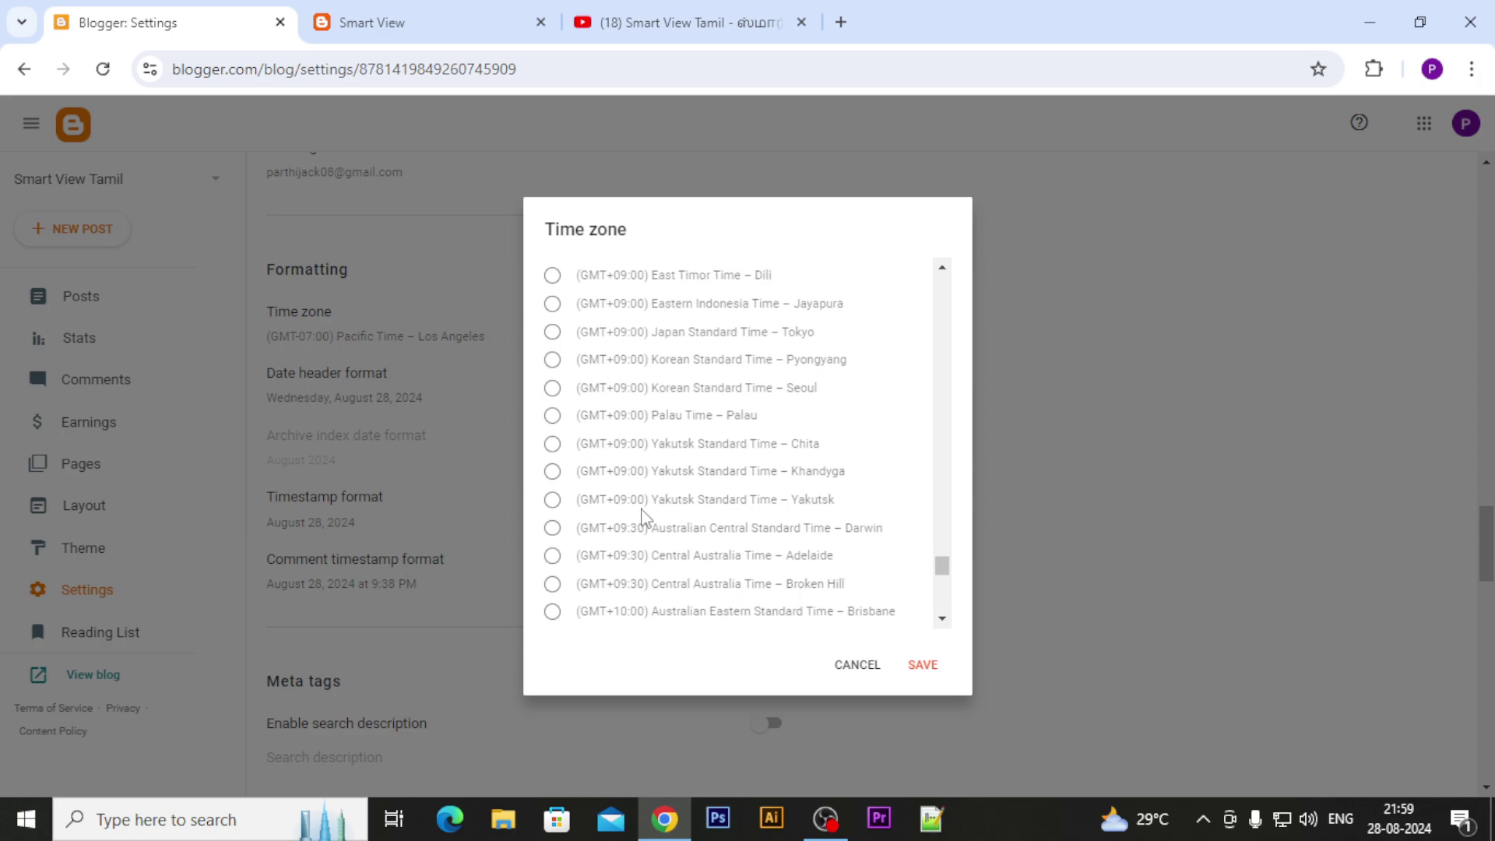
pyautogui.scroll(4, 643, 515)
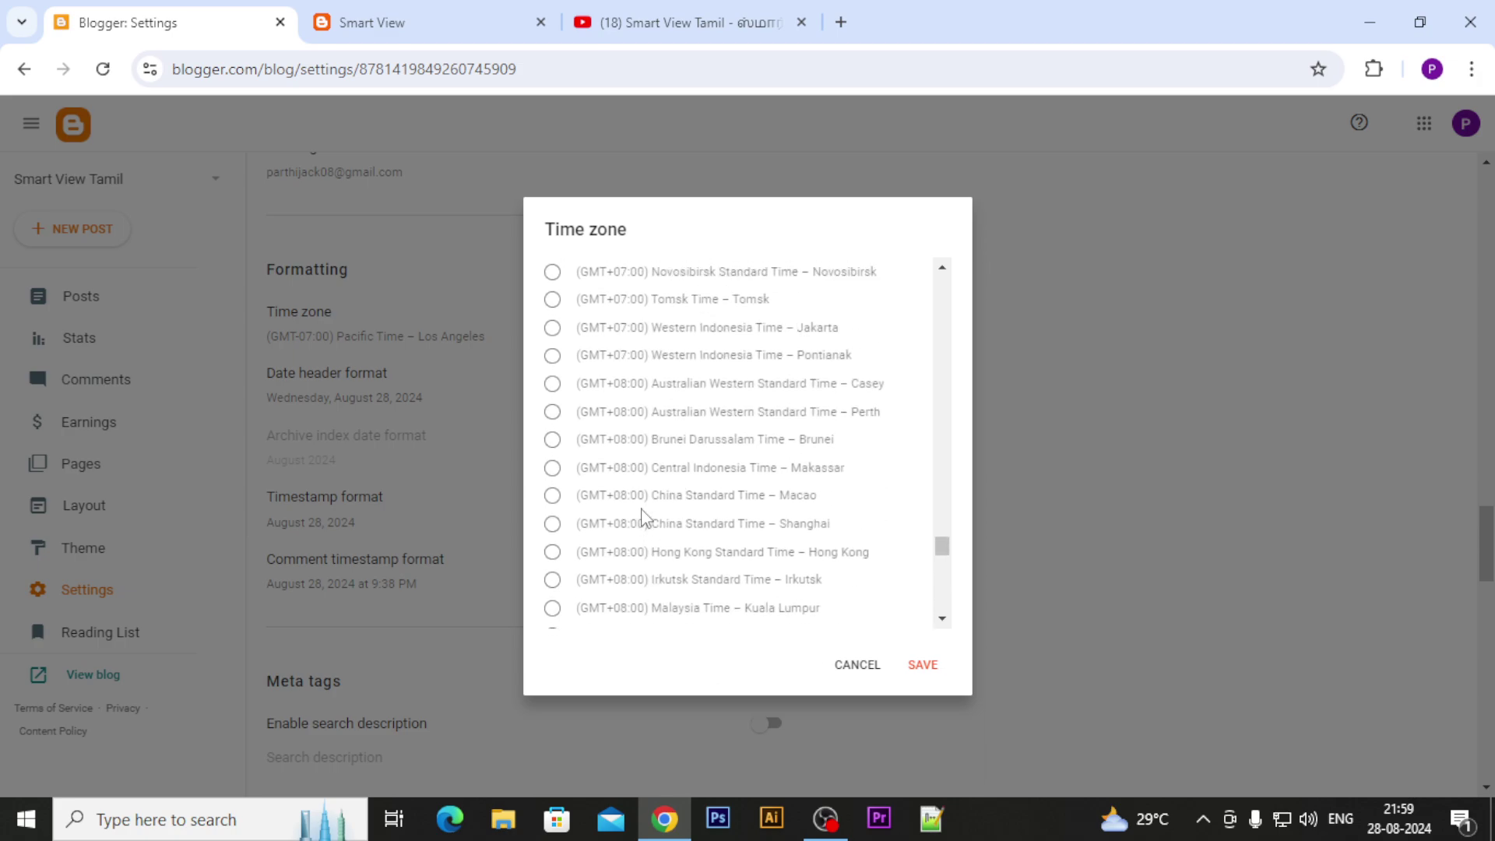
pyautogui.scroll(3, 642, 515)
pyautogui.scroll(-7, 643, 518)
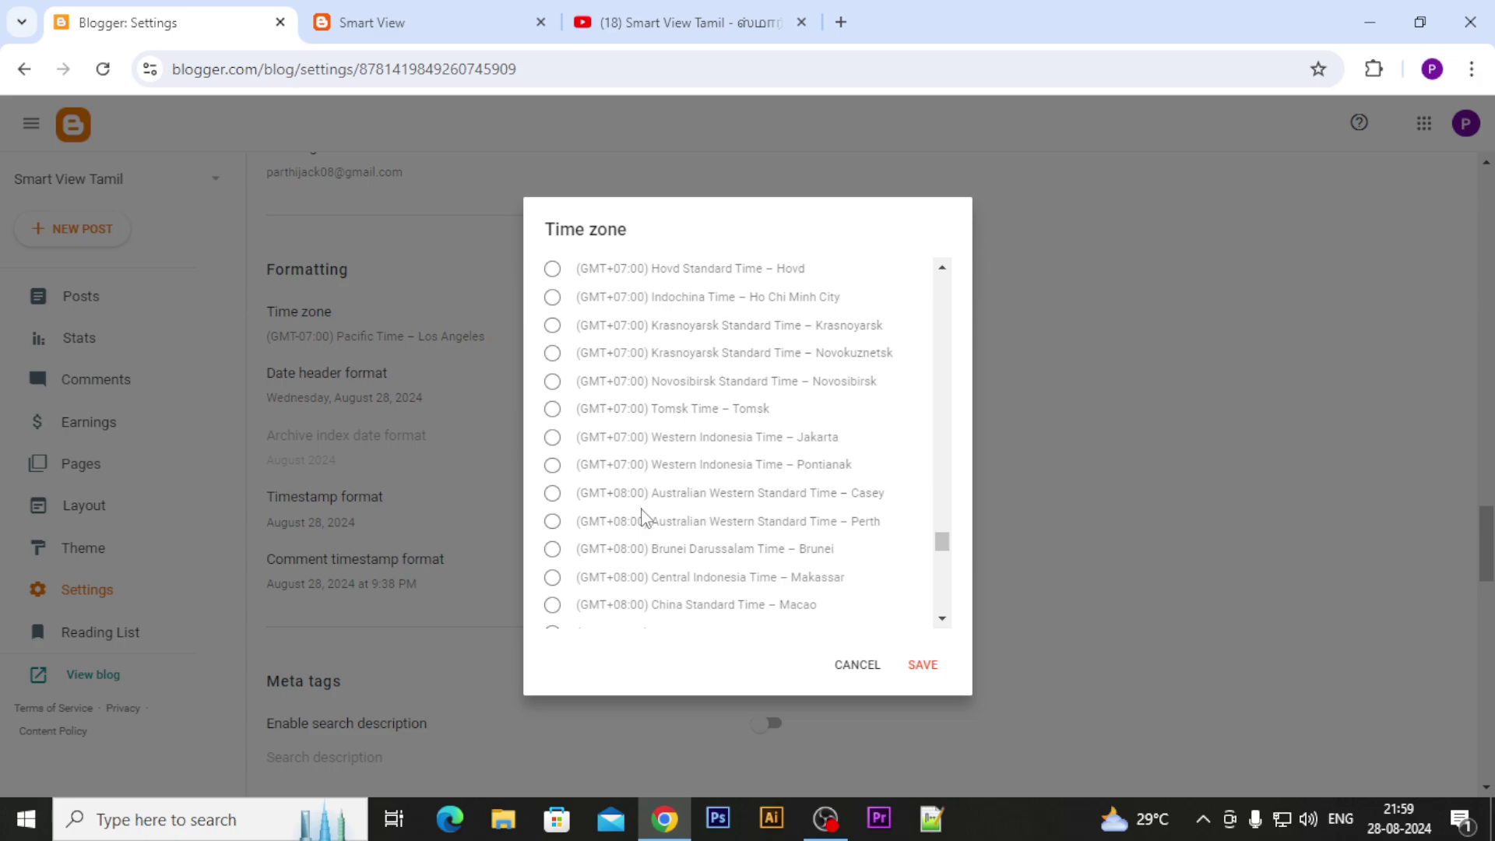
pyautogui.scroll(-10, 643, 520)
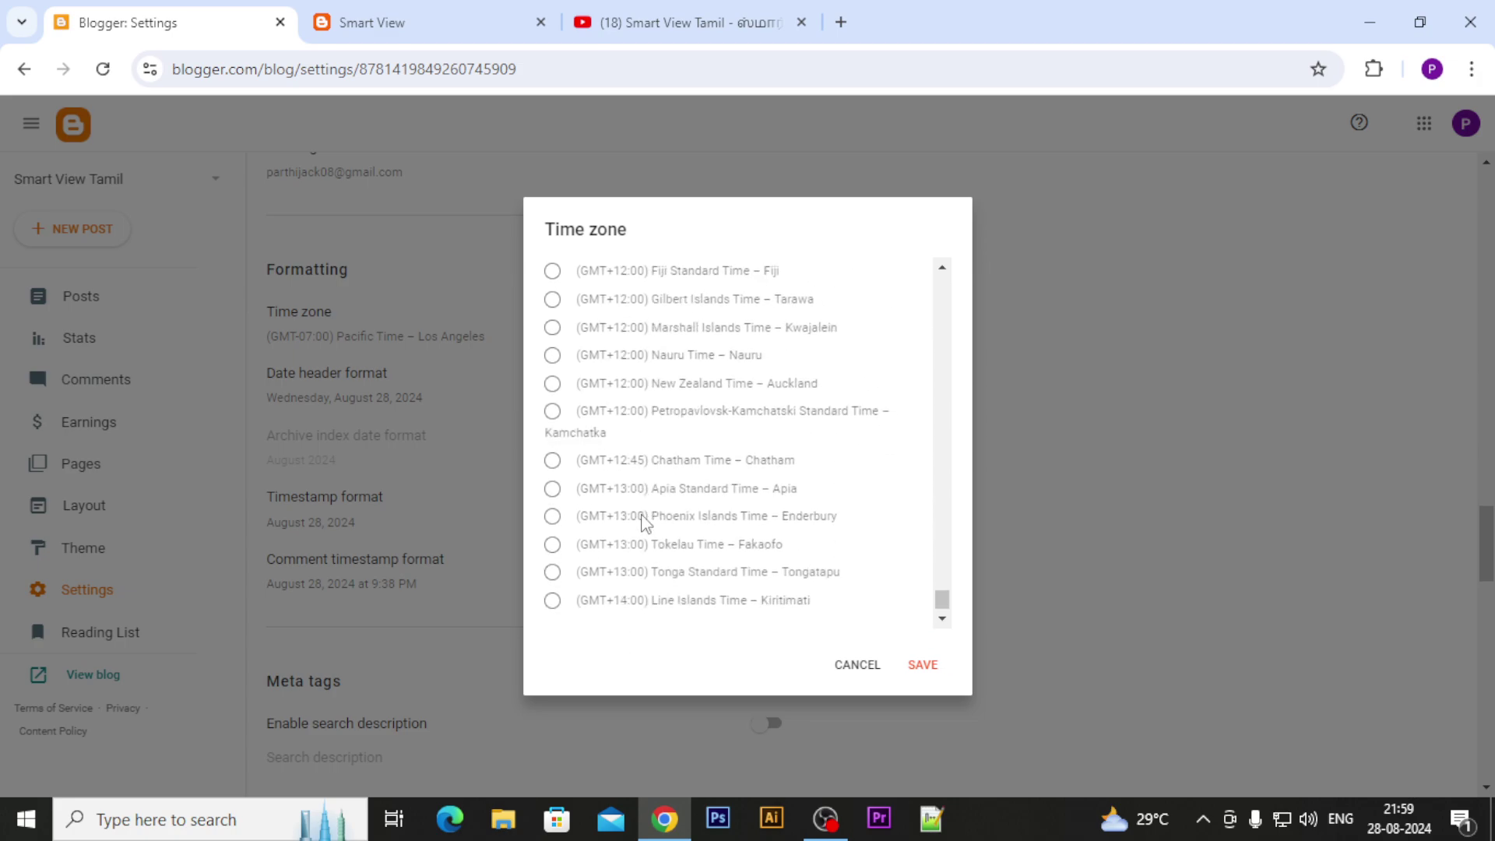
pyautogui.moveTo(948, 608); pyautogui.dragTo(963, 525)
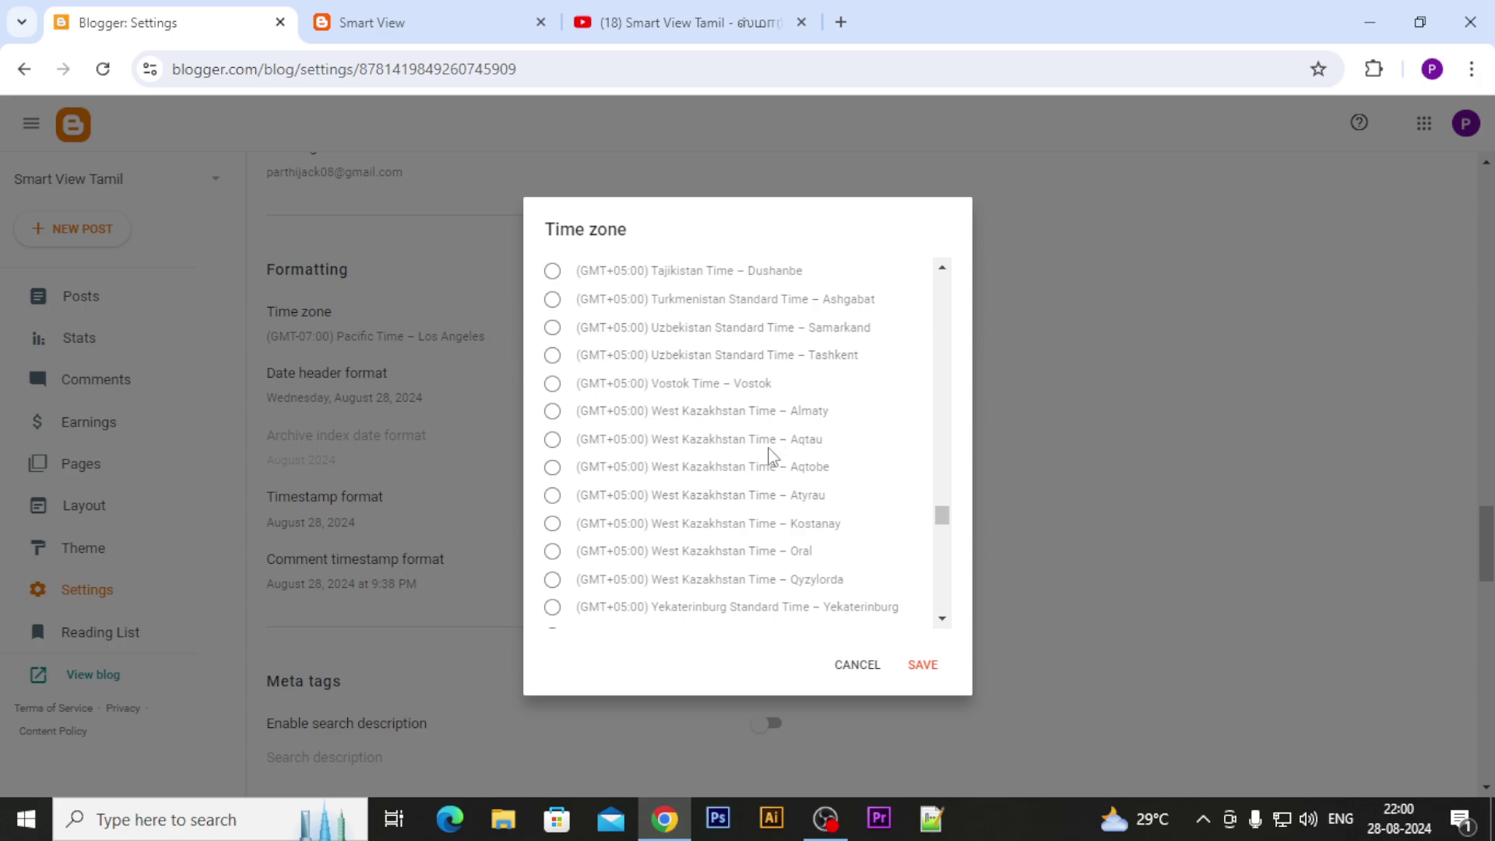
pyautogui.scroll(-3, 759, 475)
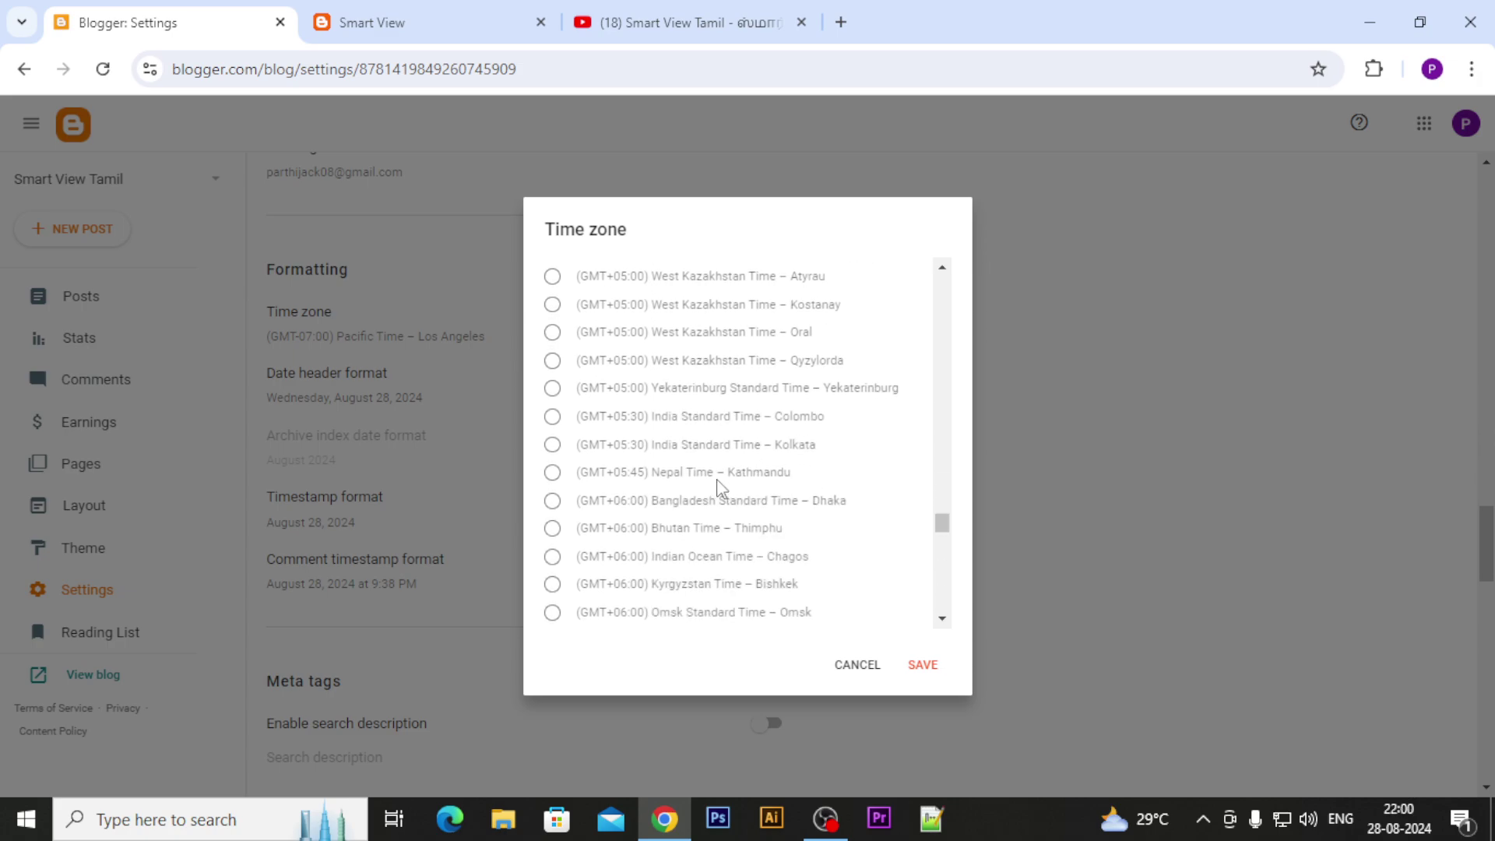
pyautogui.click(554, 447)
pyautogui.click(924, 668)
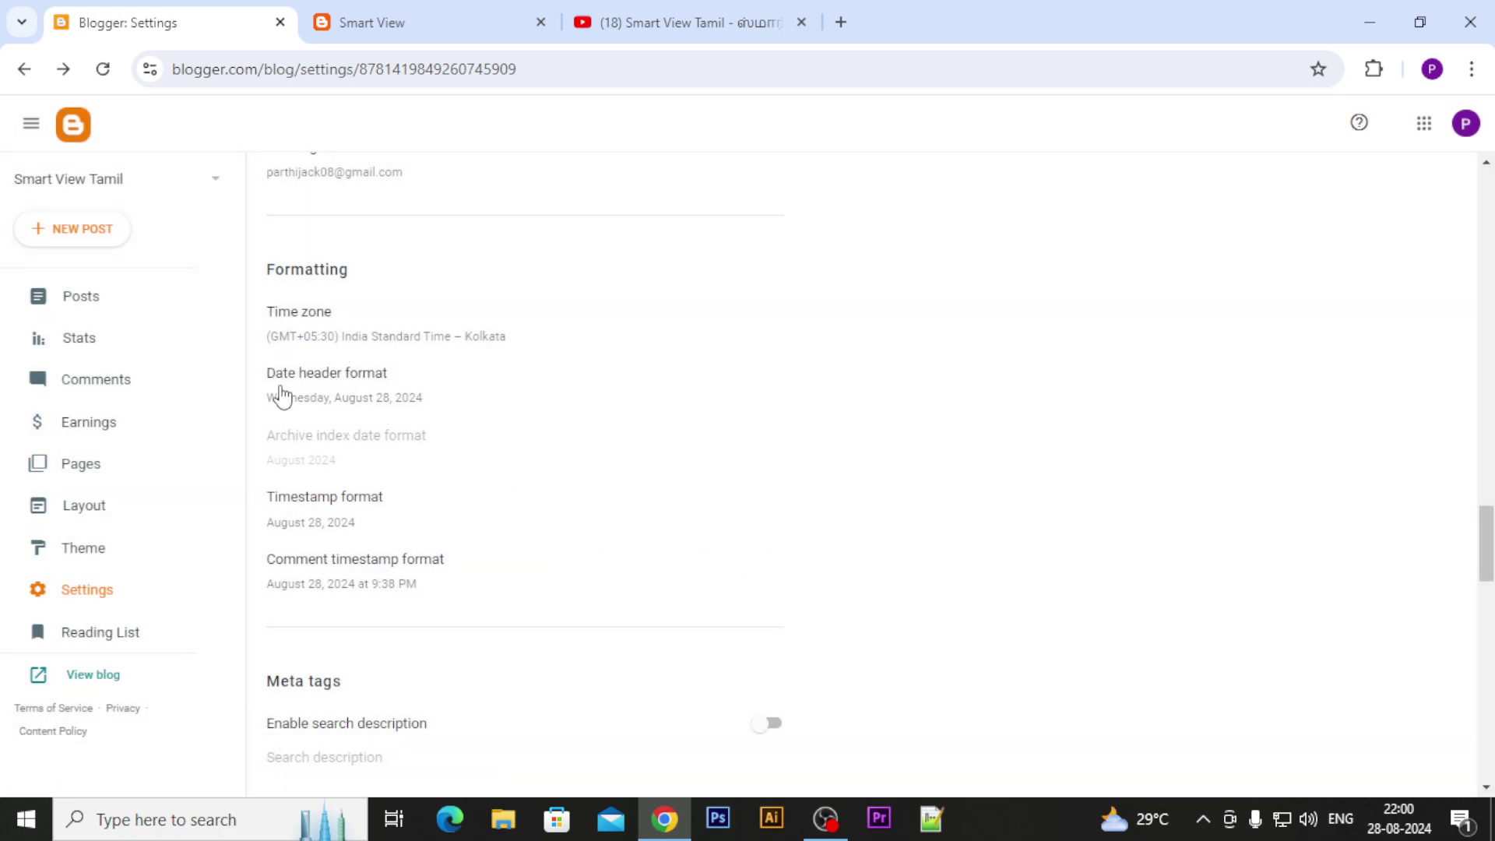
# Review the available date header formats, cancel without changing them, and view the timestamp format settings.
pyautogui.click(350, 400)
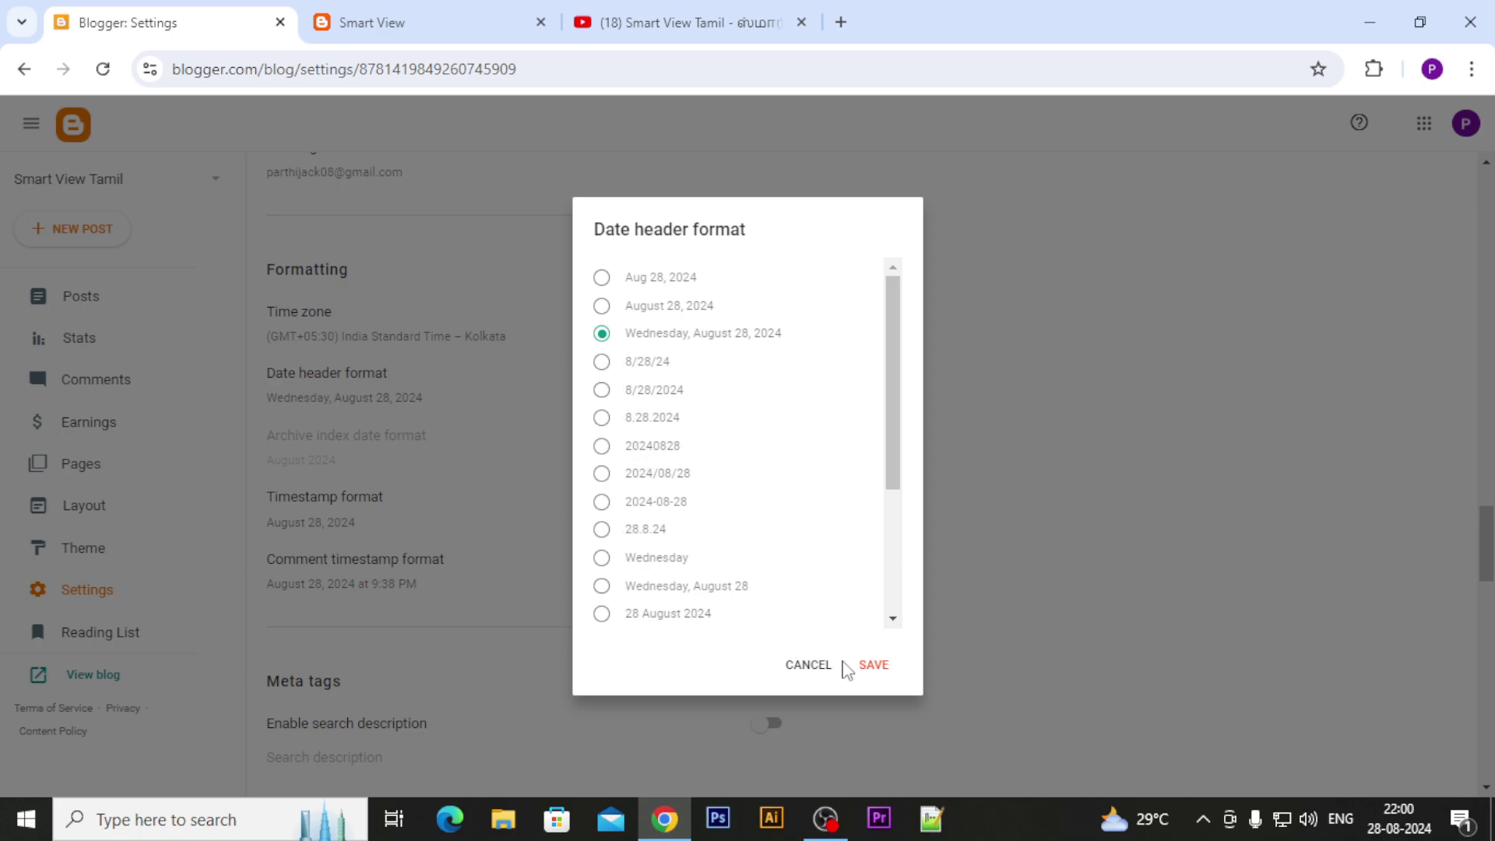
pyautogui.click(809, 666)
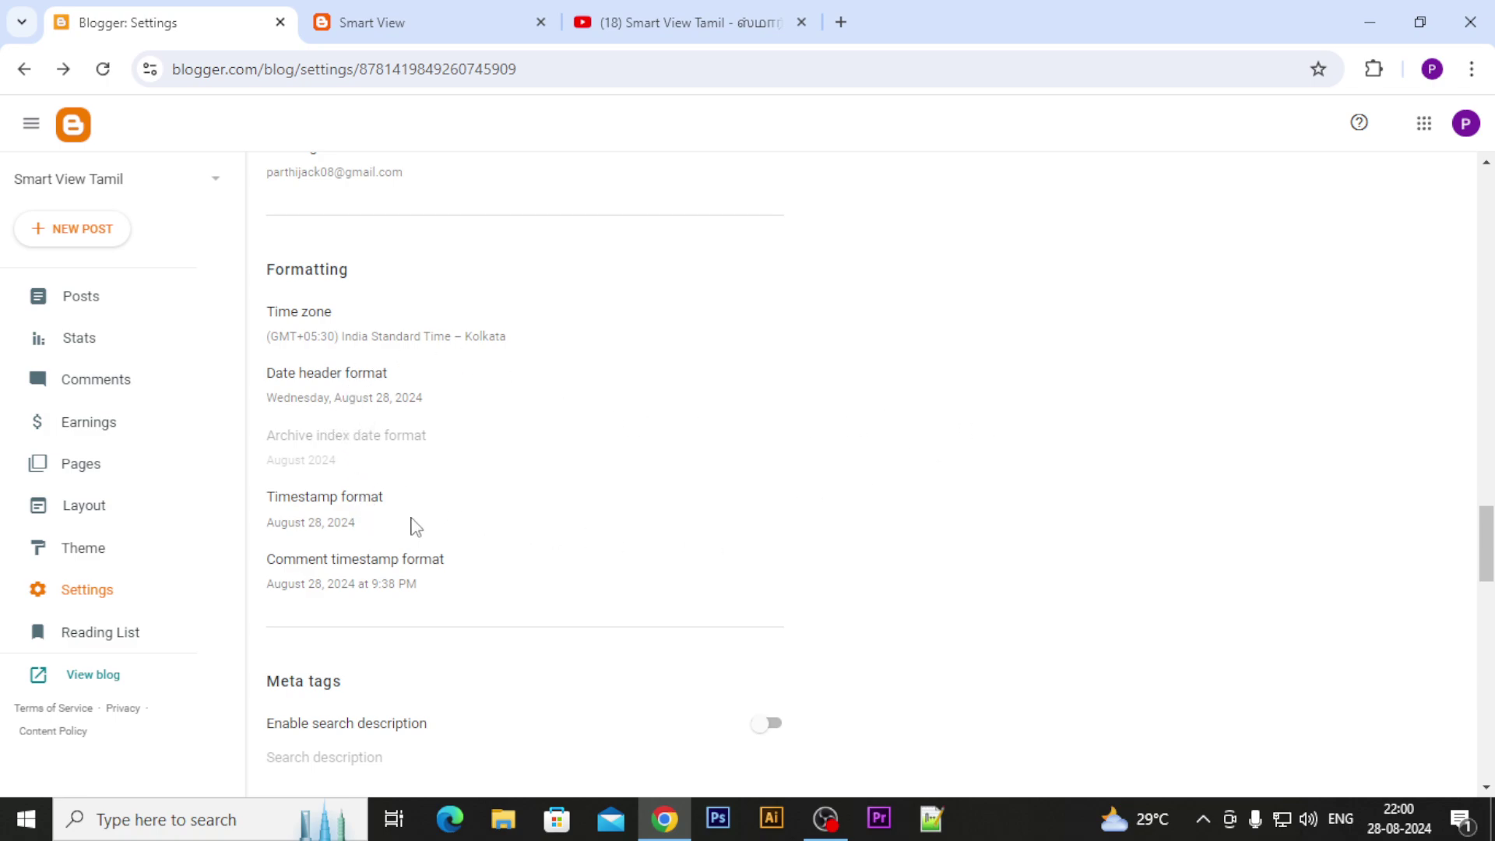
pyautogui.scroll(-1, 411, 524)
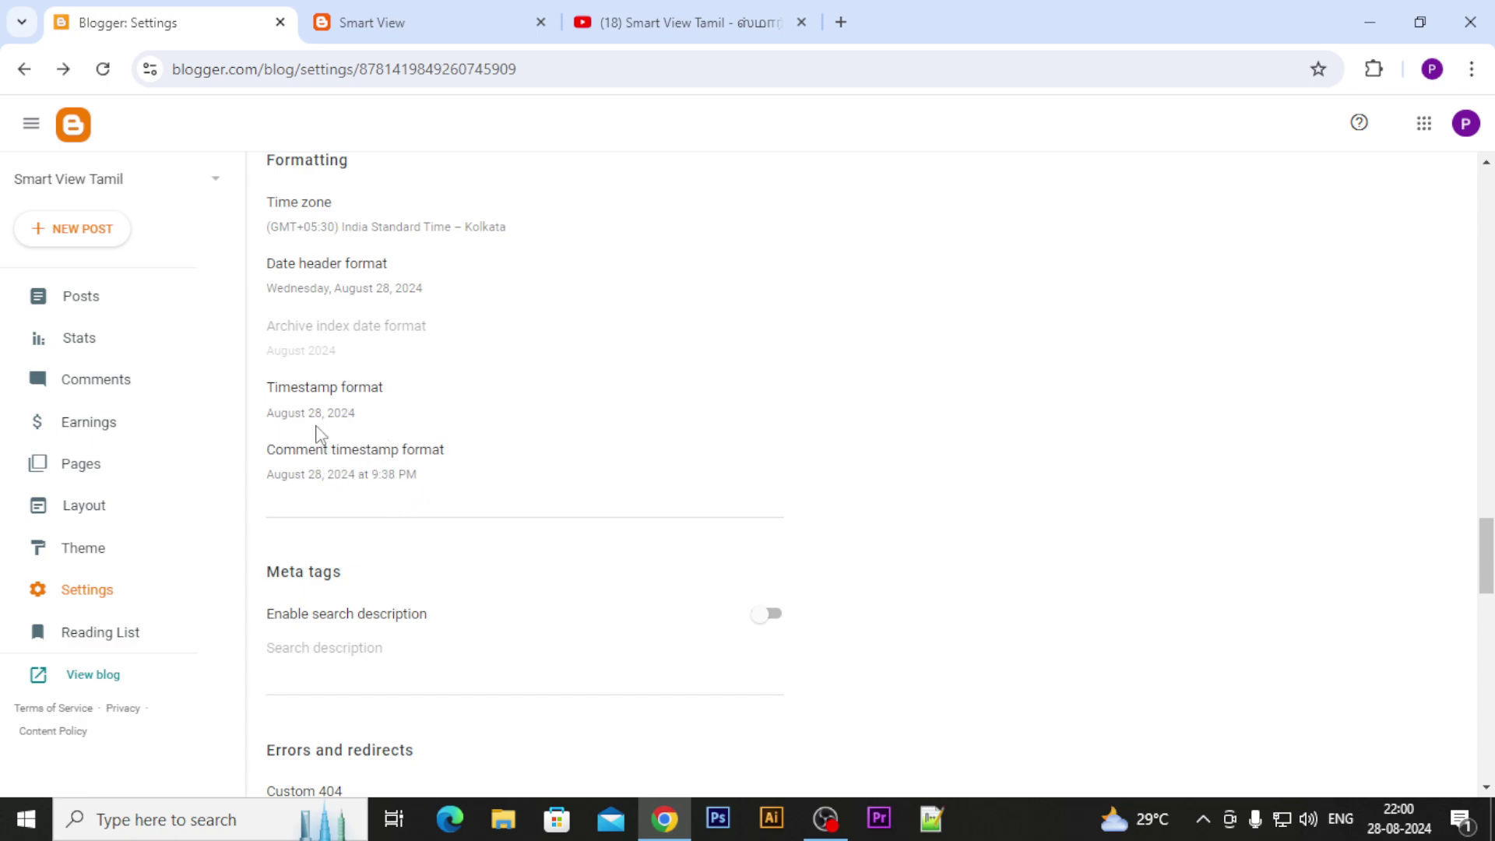
# Try enabling the search description under Meta tags and turn it off again.
pyautogui.scroll(-3, 354, 544)
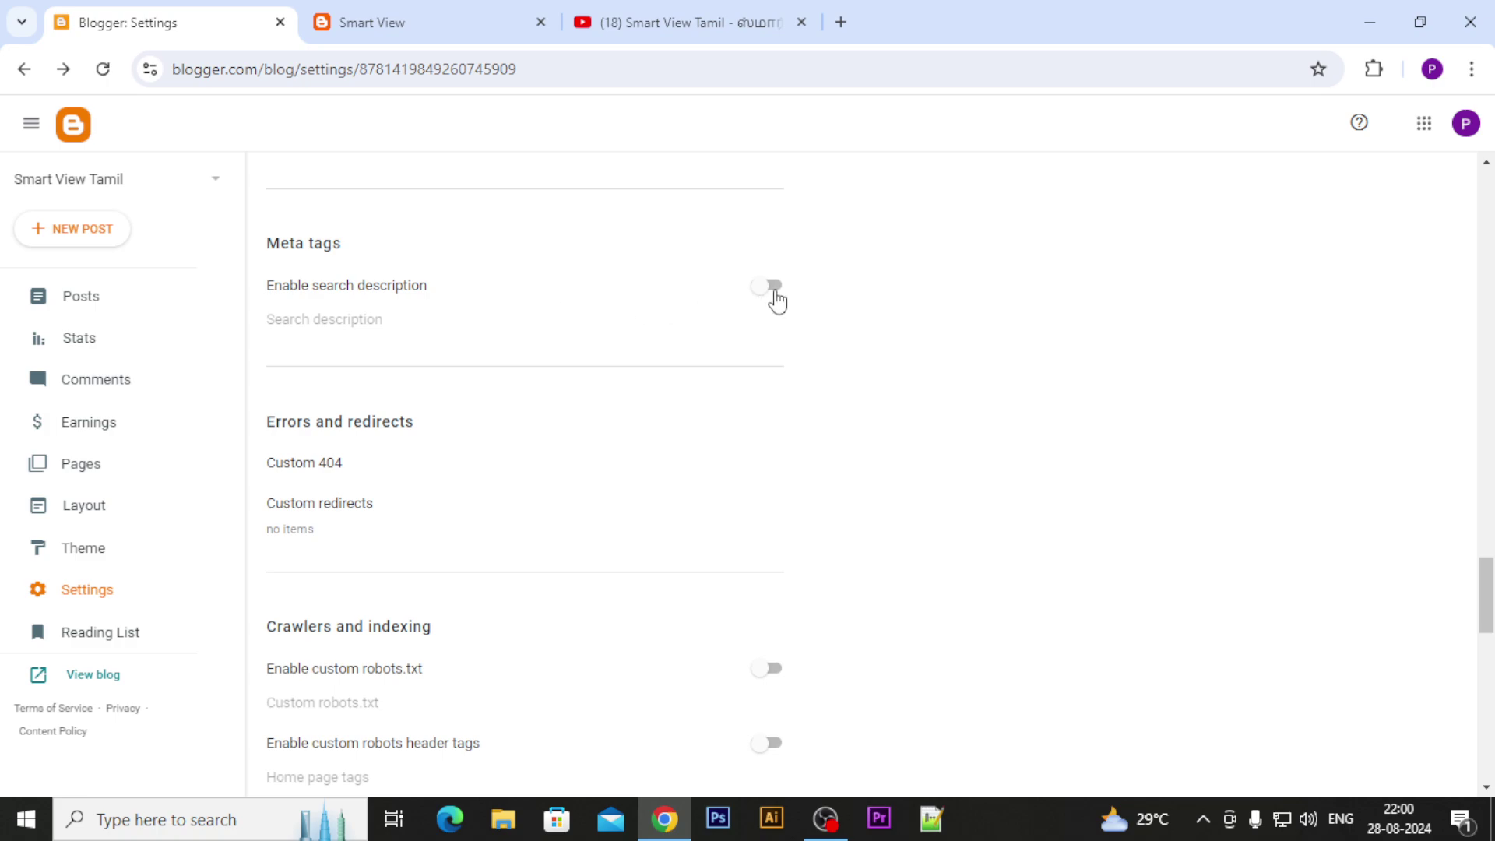
pyautogui.scroll(-1, 499, 325)
pyautogui.scroll(1, 499, 325)
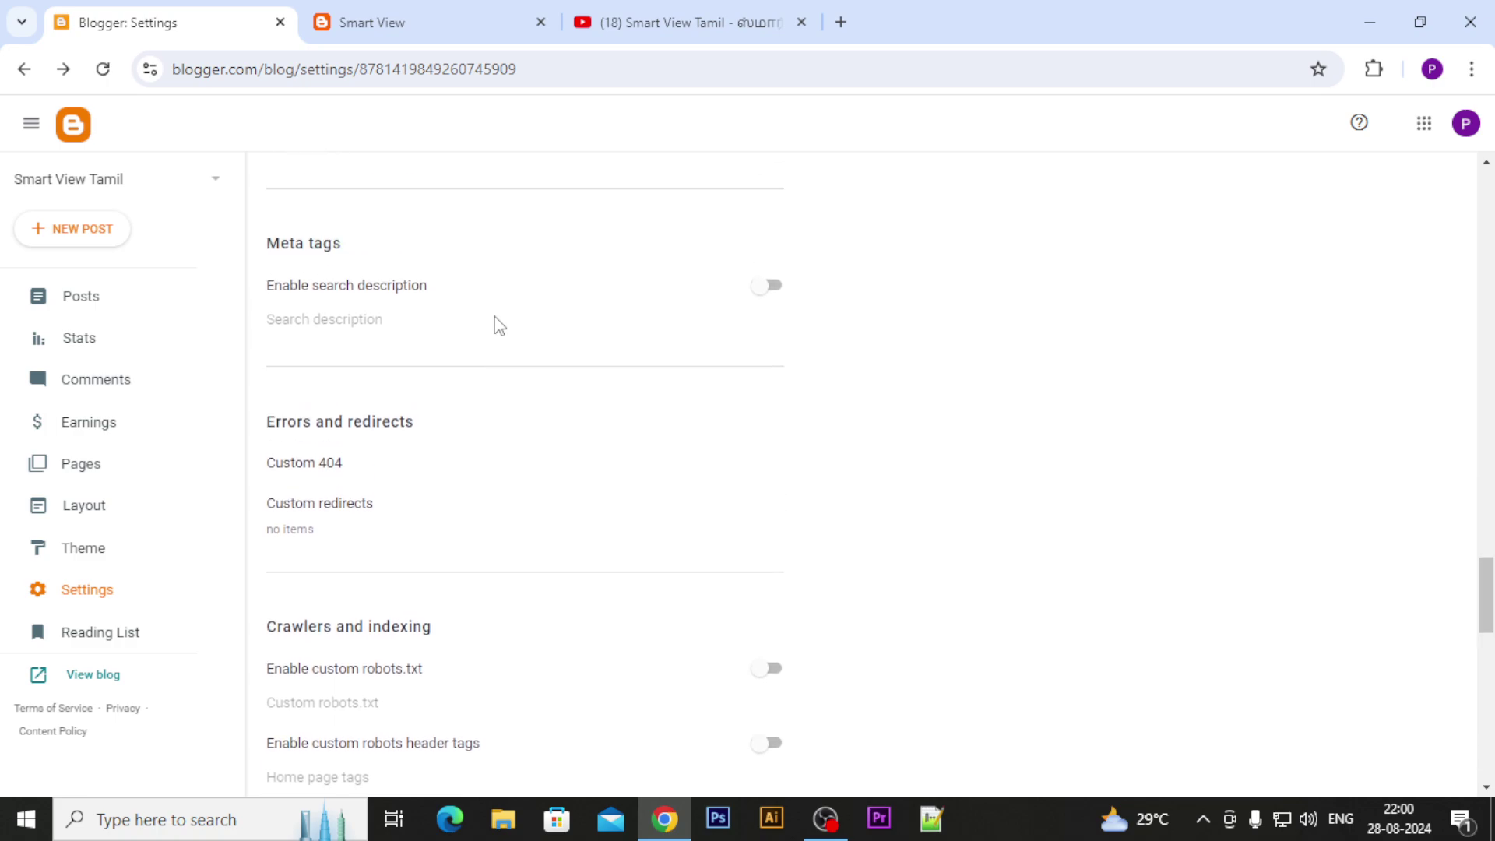
pyautogui.click(772, 288)
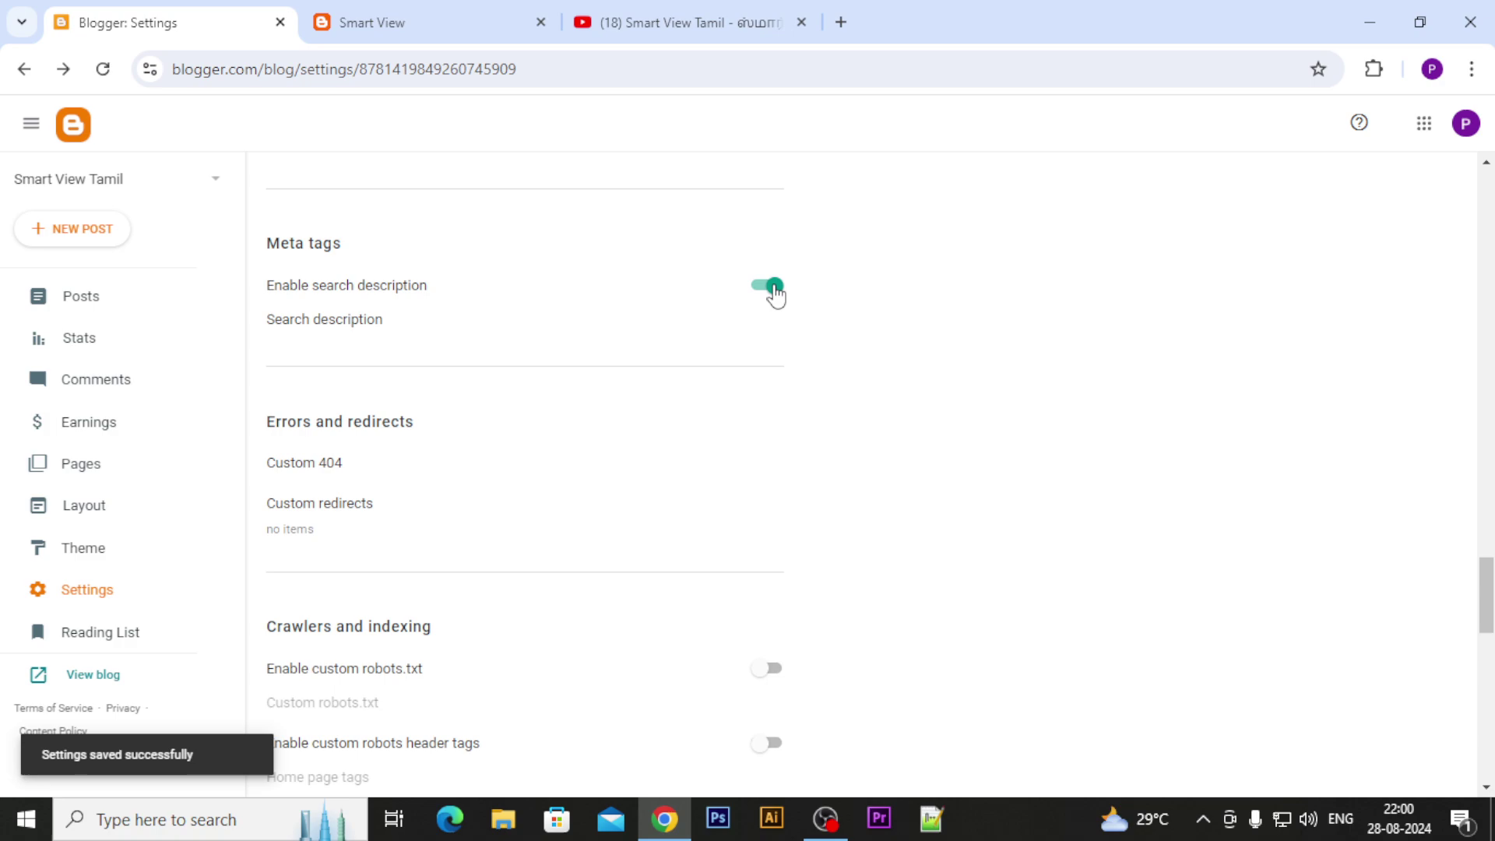
pyautogui.click(772, 287)
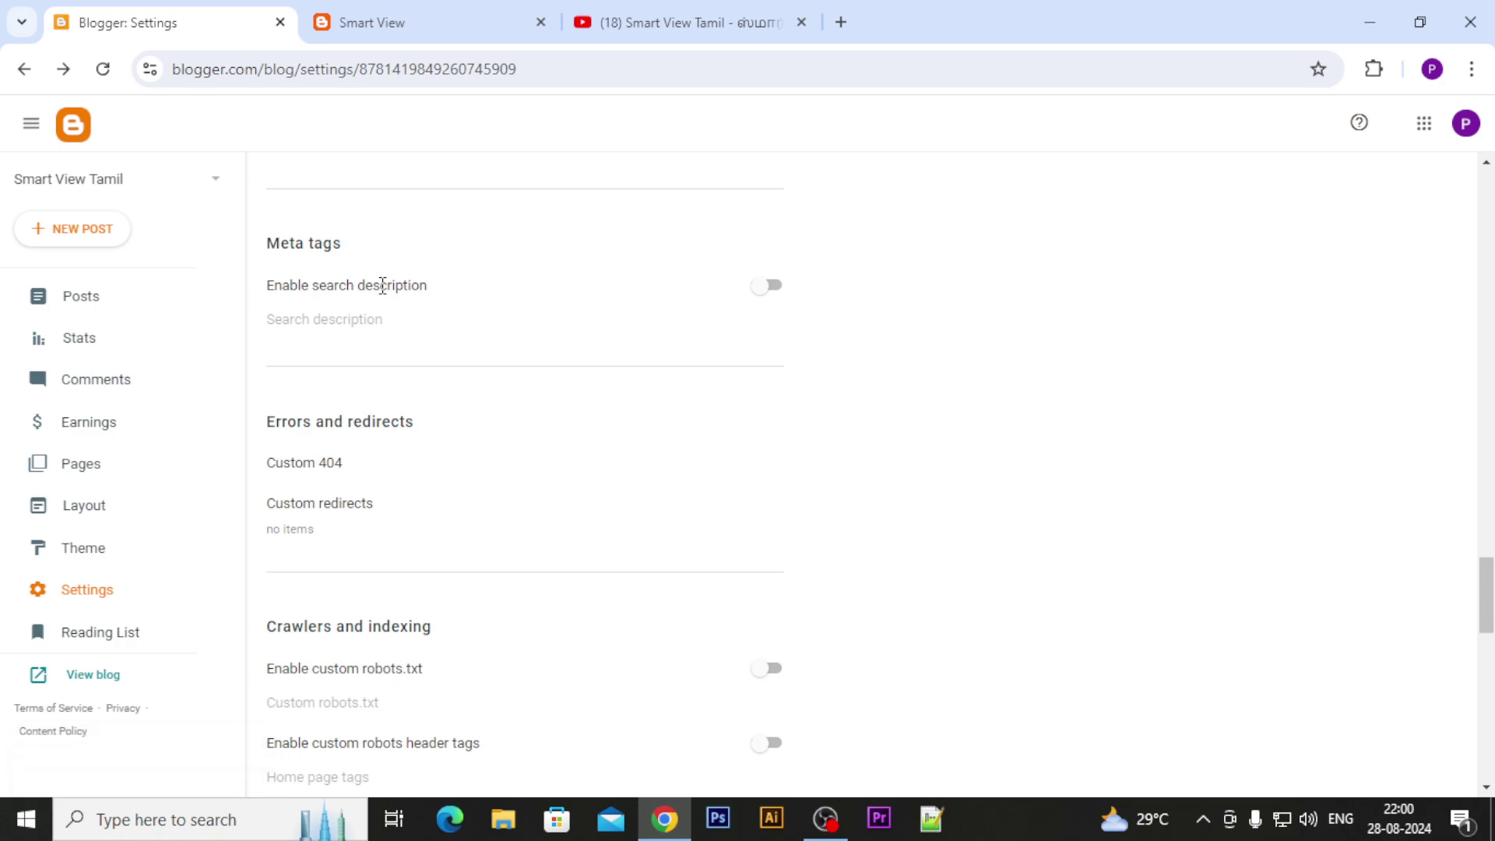
# Examine the Meta tags and Errors and redirects sections, check the live blog, and return to the settings.
pyautogui.moveTo(311, 239); pyautogui.dragTo(390, 253)
pyautogui.click(403, 270)
pyautogui.scroll(-4, 459, 361)
pyautogui.scroll(3, 459, 361)
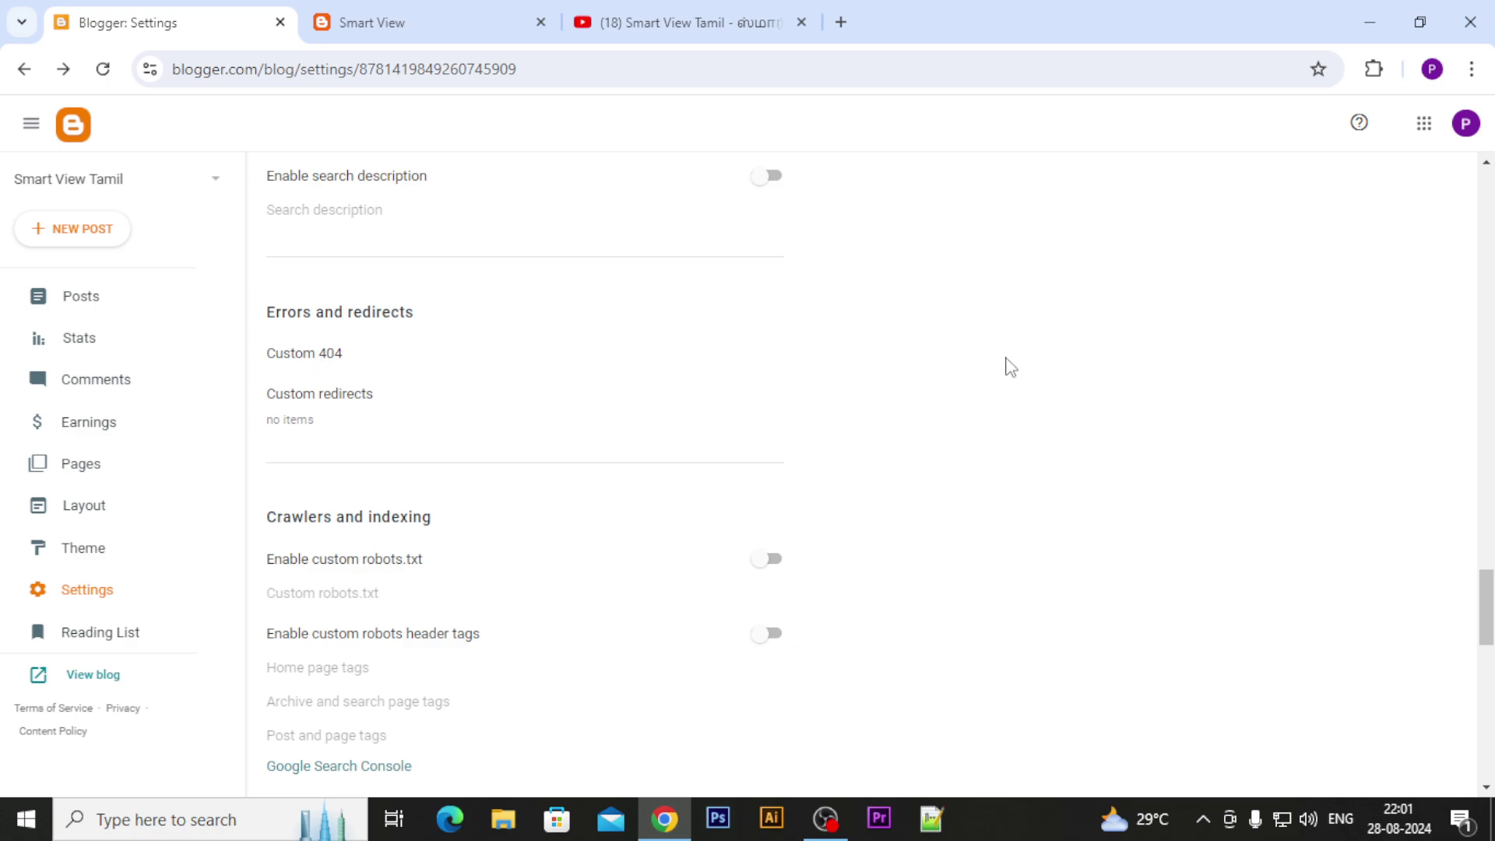
pyautogui.click(448, 16)
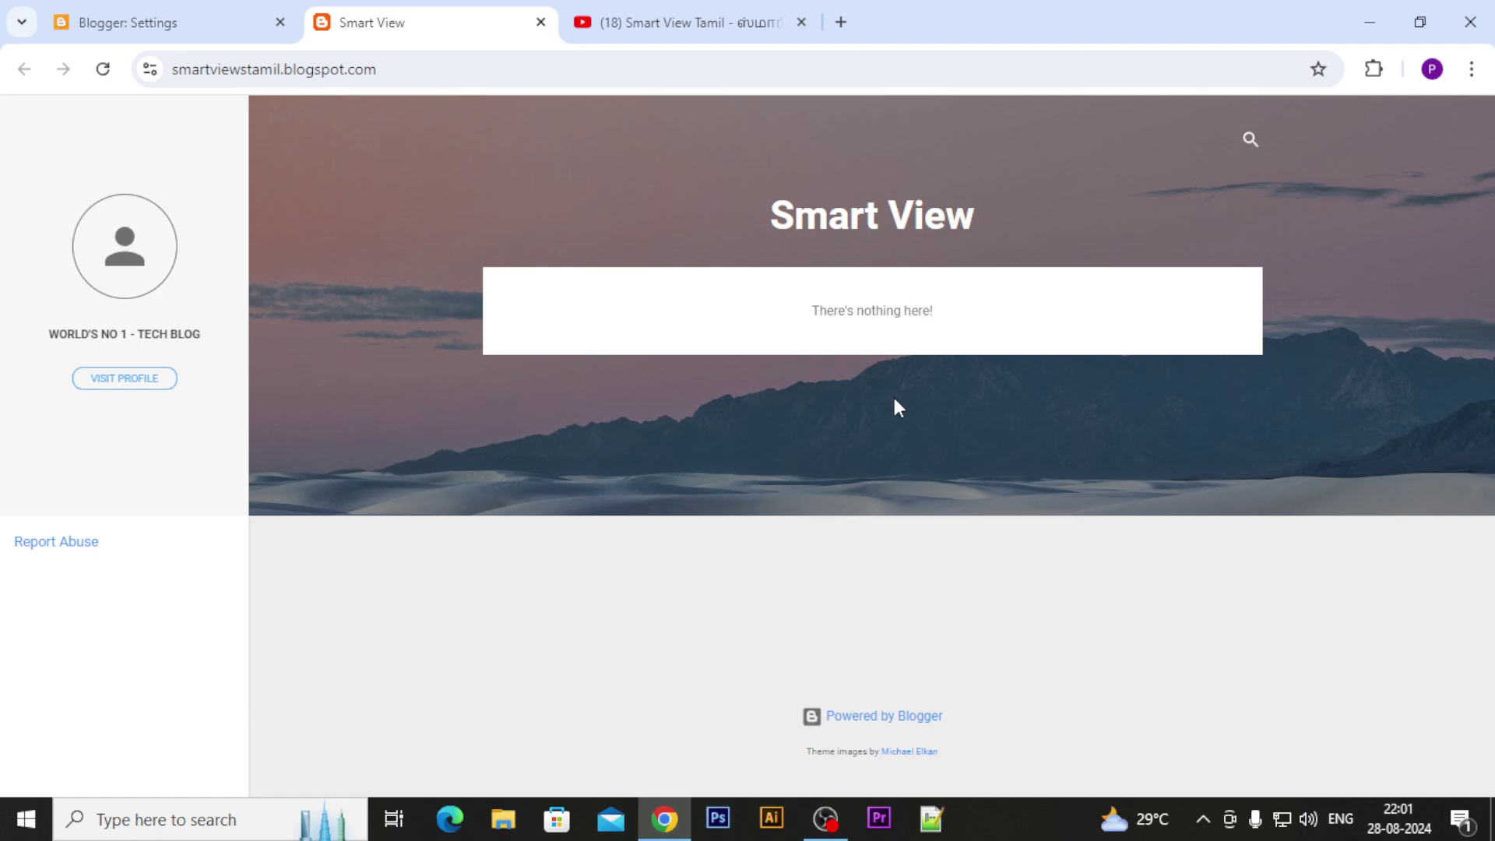
pyautogui.click(127, 33)
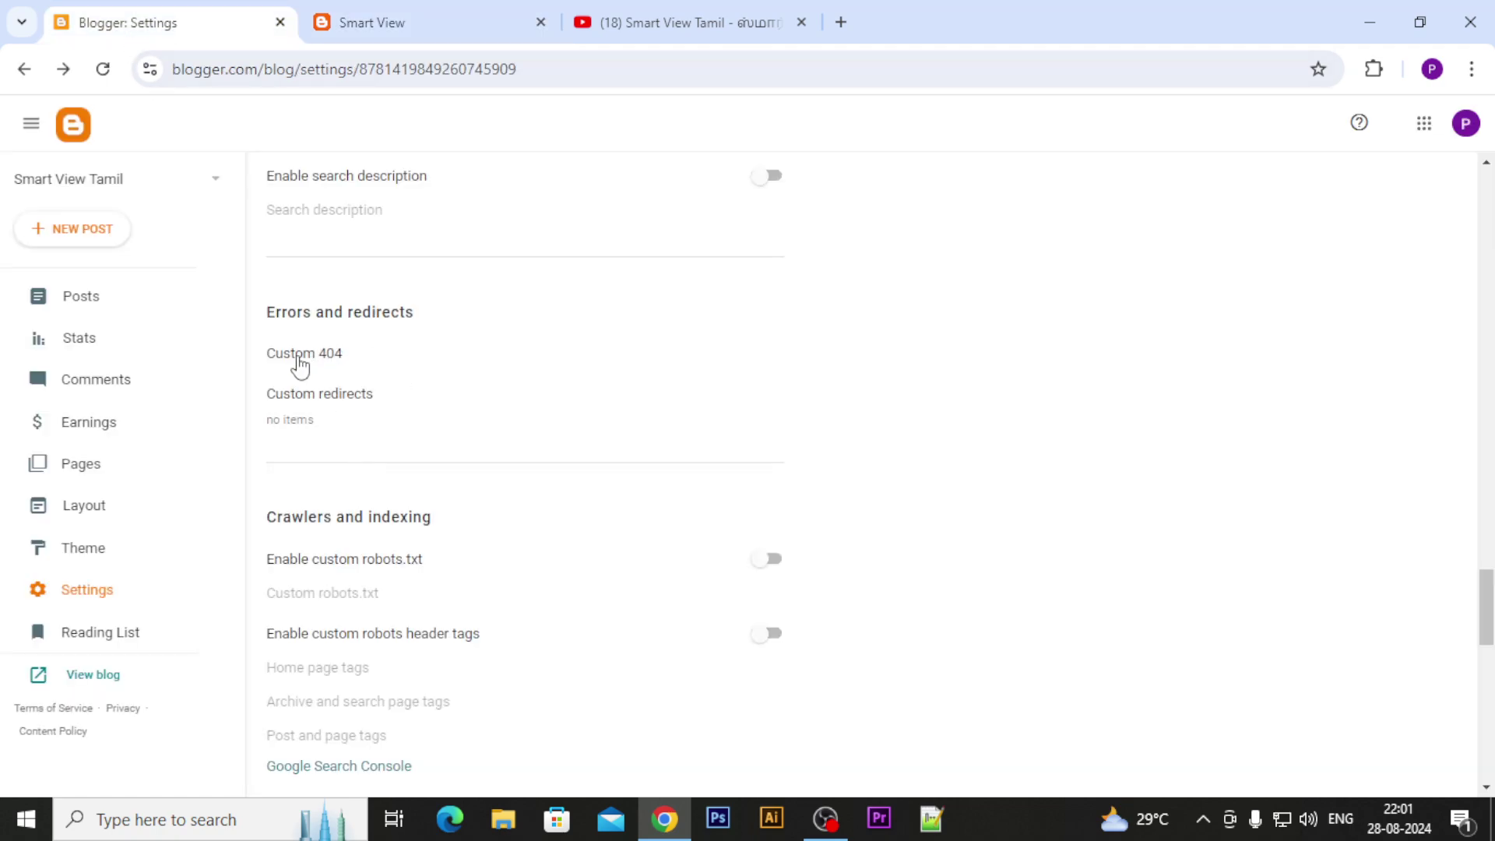
# View the Custom 404 message setting under Errors and redirects and cancel without entering a message.
pyautogui.click(360, 365)
pyautogui.click(650, 434)
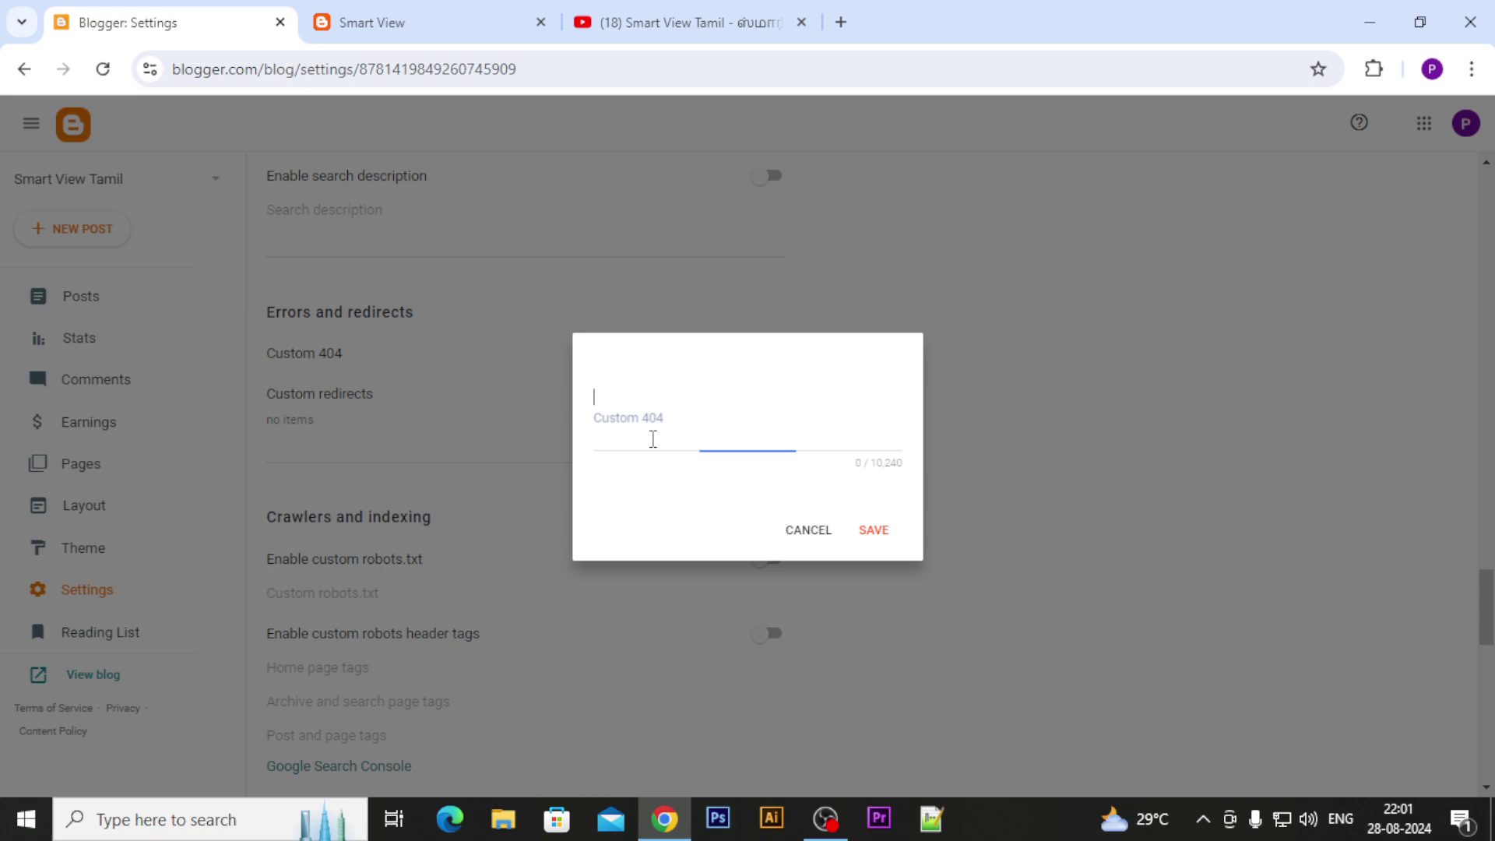
pyautogui.click(812, 537)
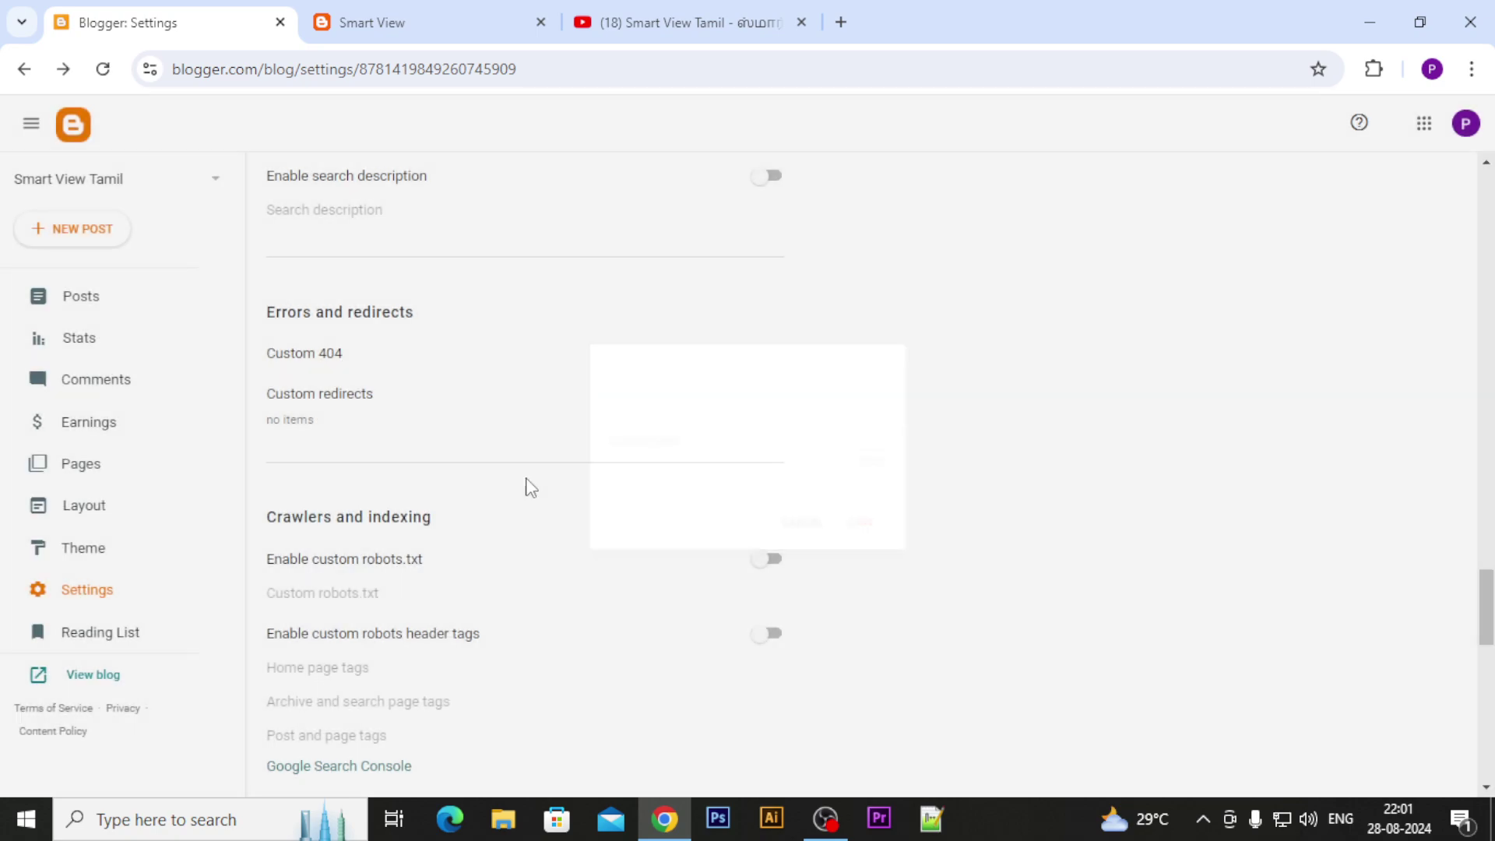
# View the From, To and Permanent options for adding a custom redirect under Errors and redirects, and cancel without adding one.
pyautogui.click(302, 394)
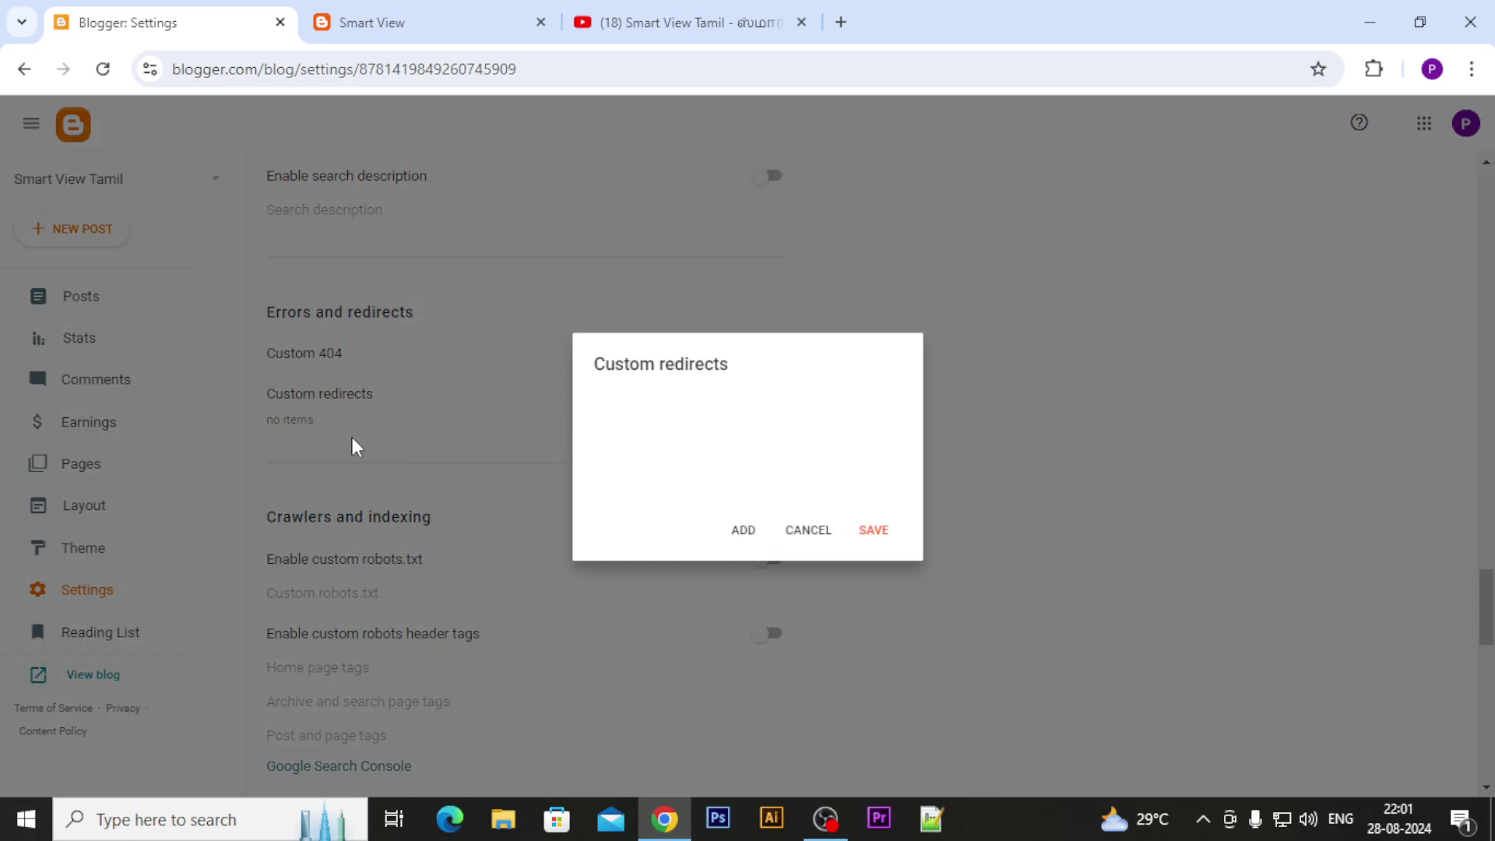
pyautogui.click(744, 533)
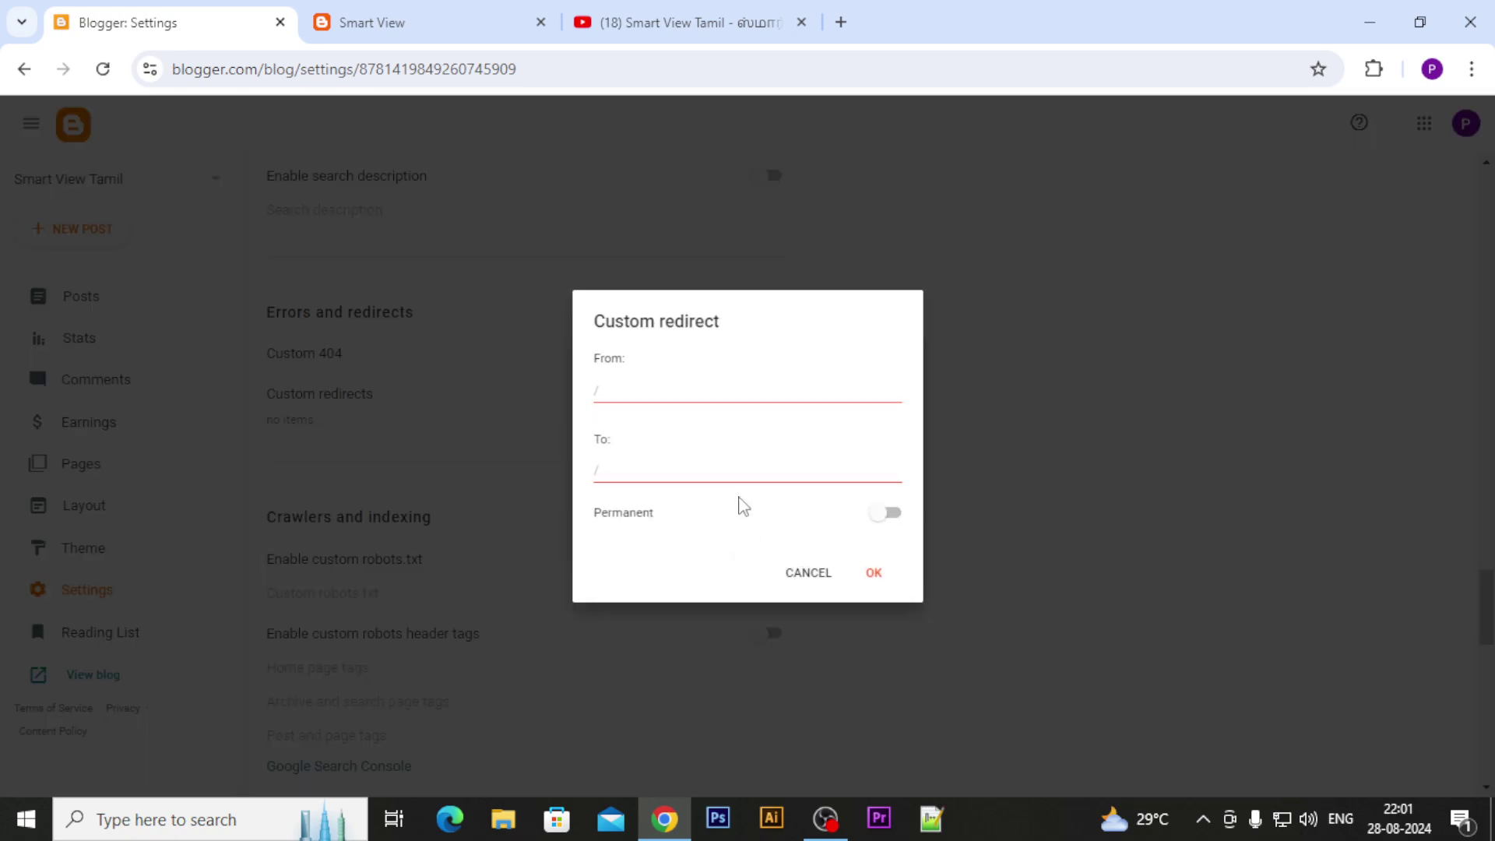
pyautogui.click(640, 385)
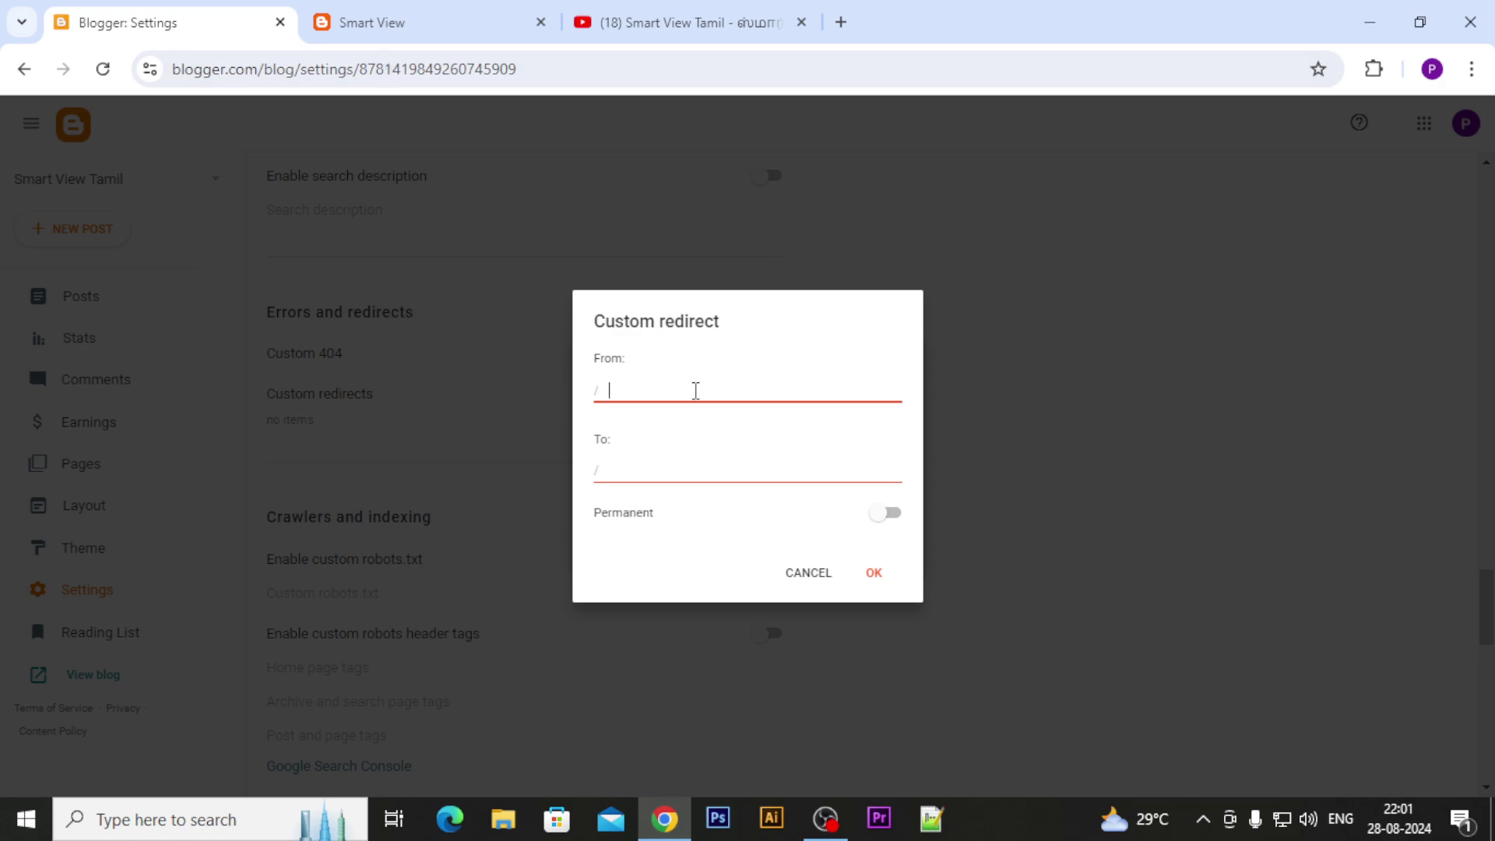
pyautogui.click(625, 474)
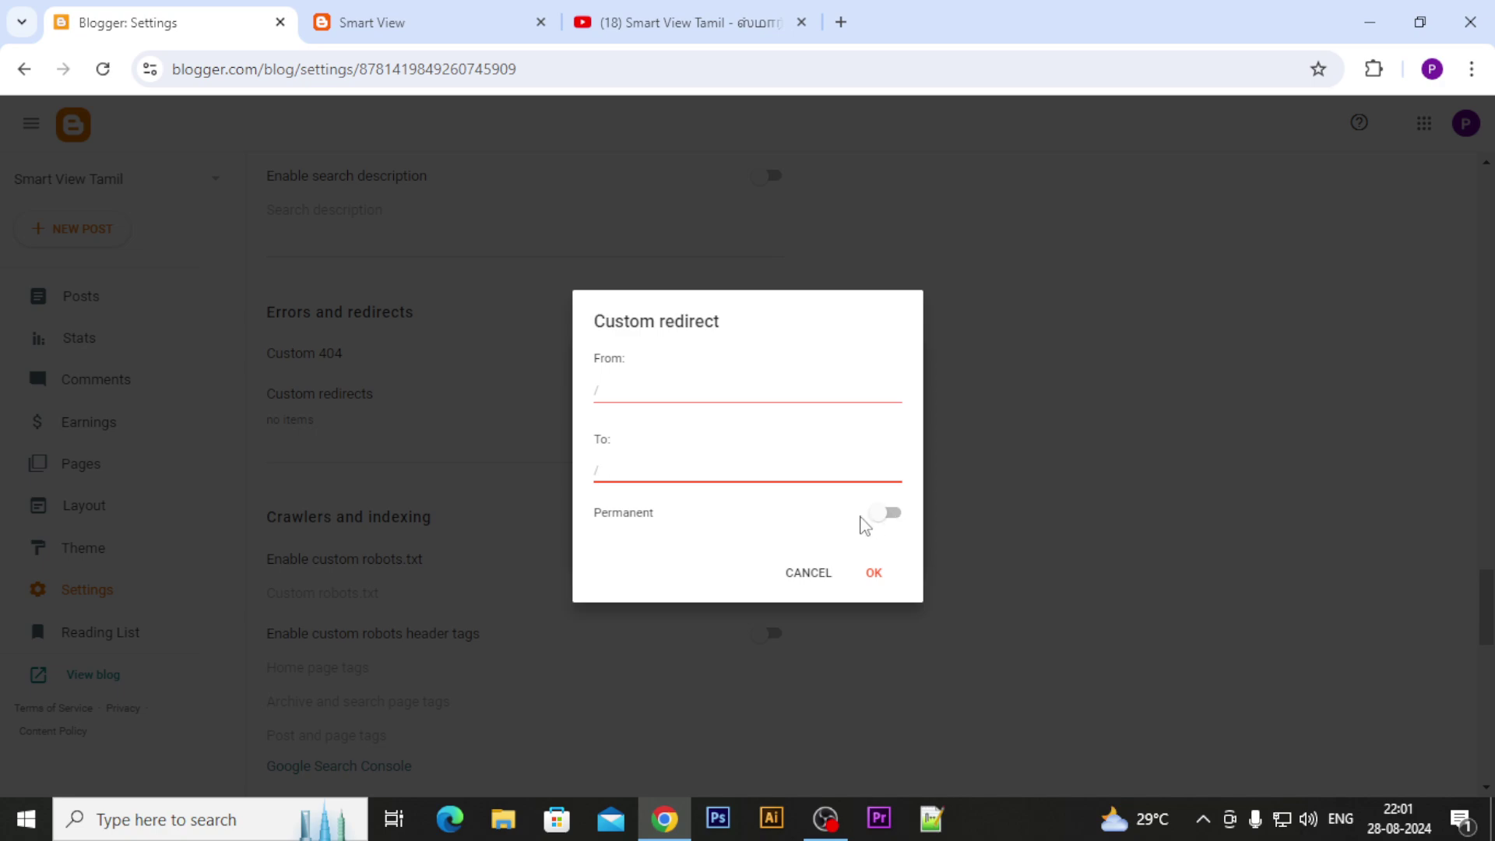
pyautogui.click(814, 575)
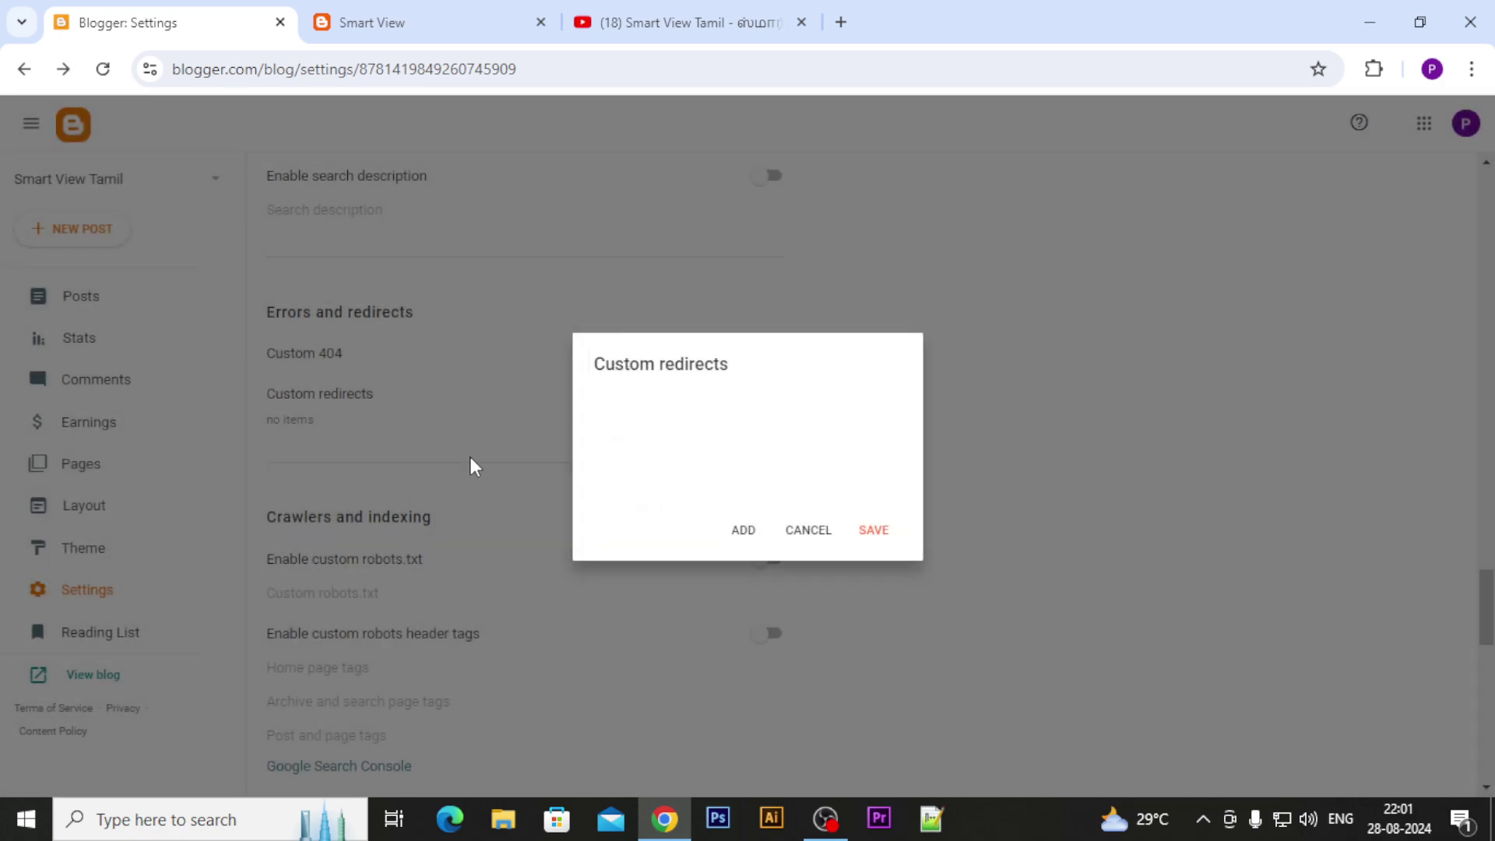
pyautogui.click(808, 530)
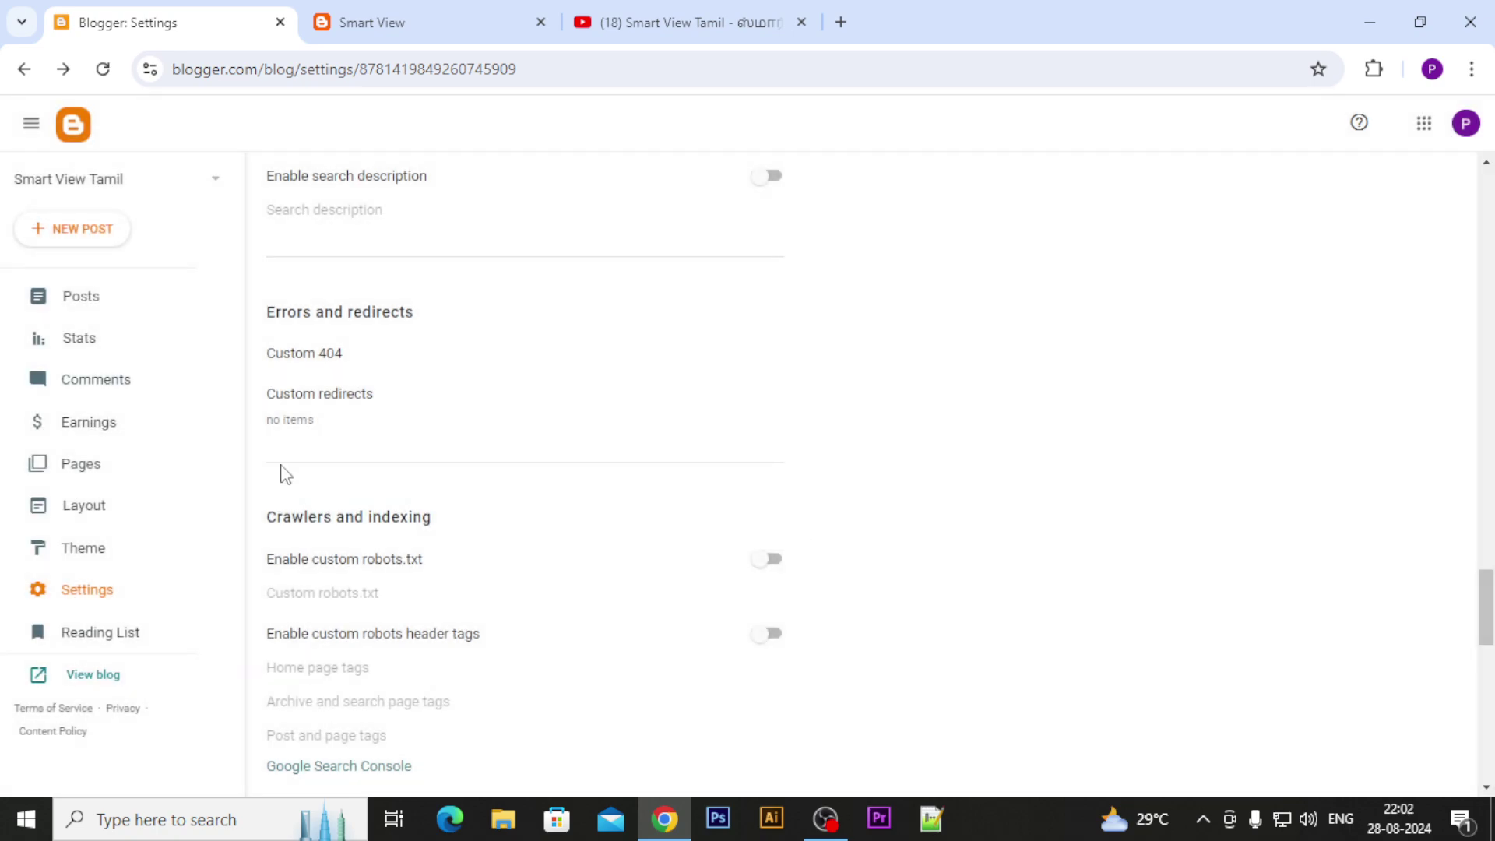
# Examine the Crawlers and indexing options, including the Google Search Console link, and the Monetization and Manage Blog sections.
pyautogui.scroll(-3, 420, 474)
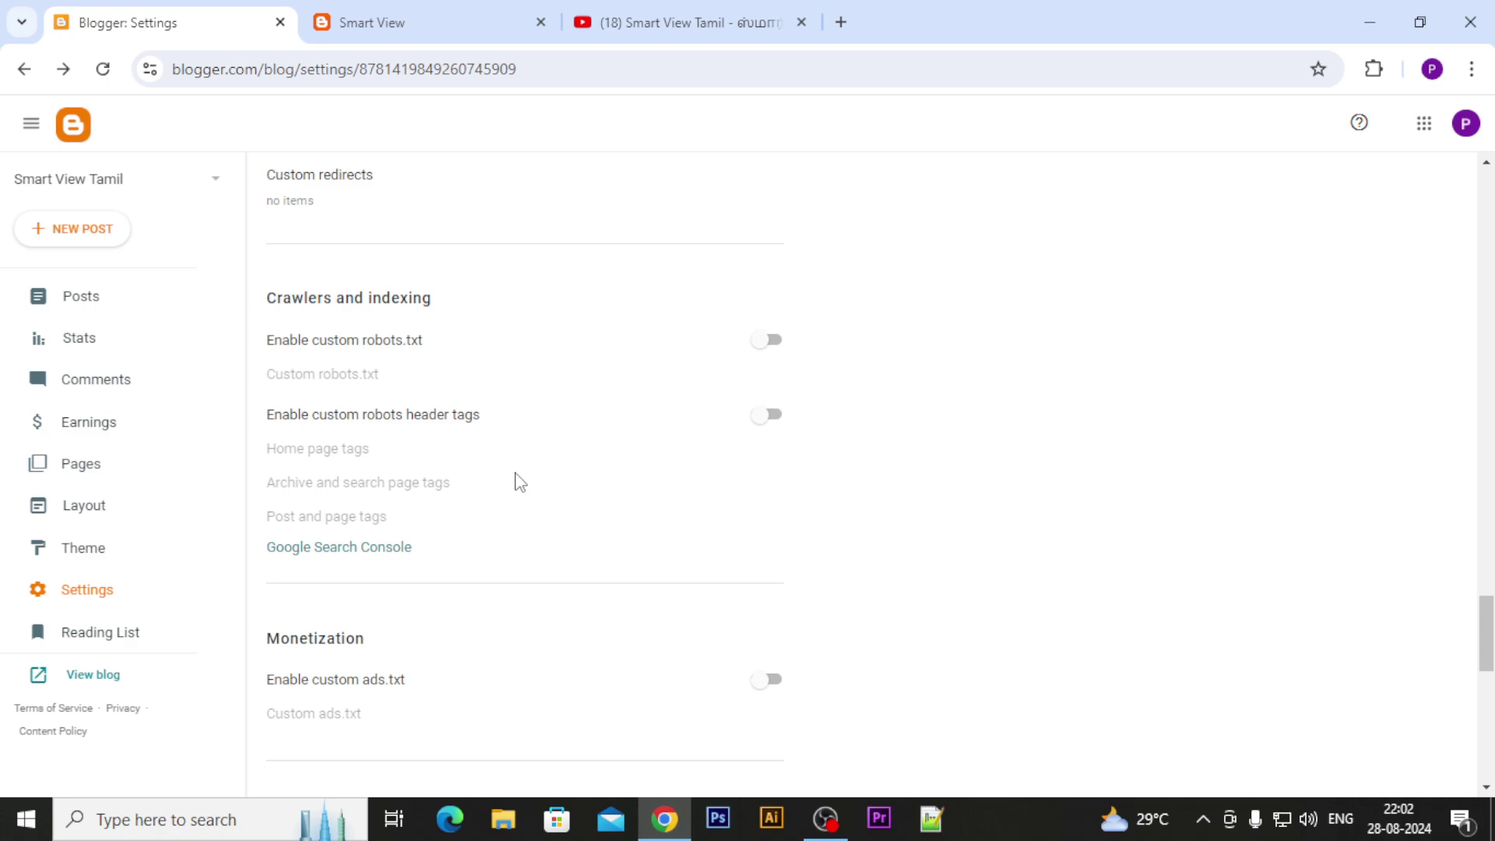
pyautogui.scroll(-3, 557, 498)
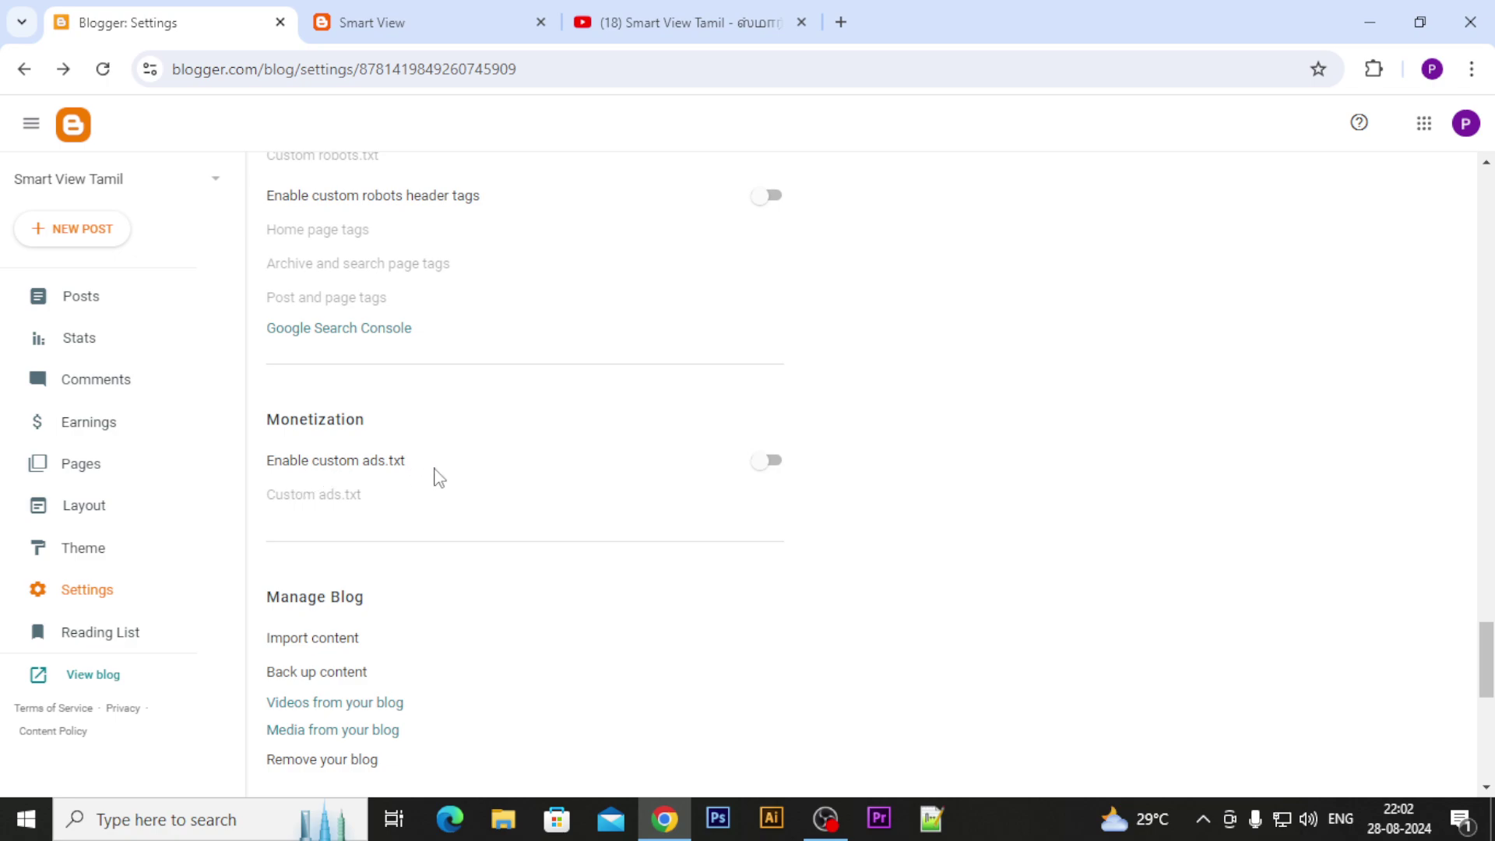
pyautogui.scroll(-1, 599, 516)
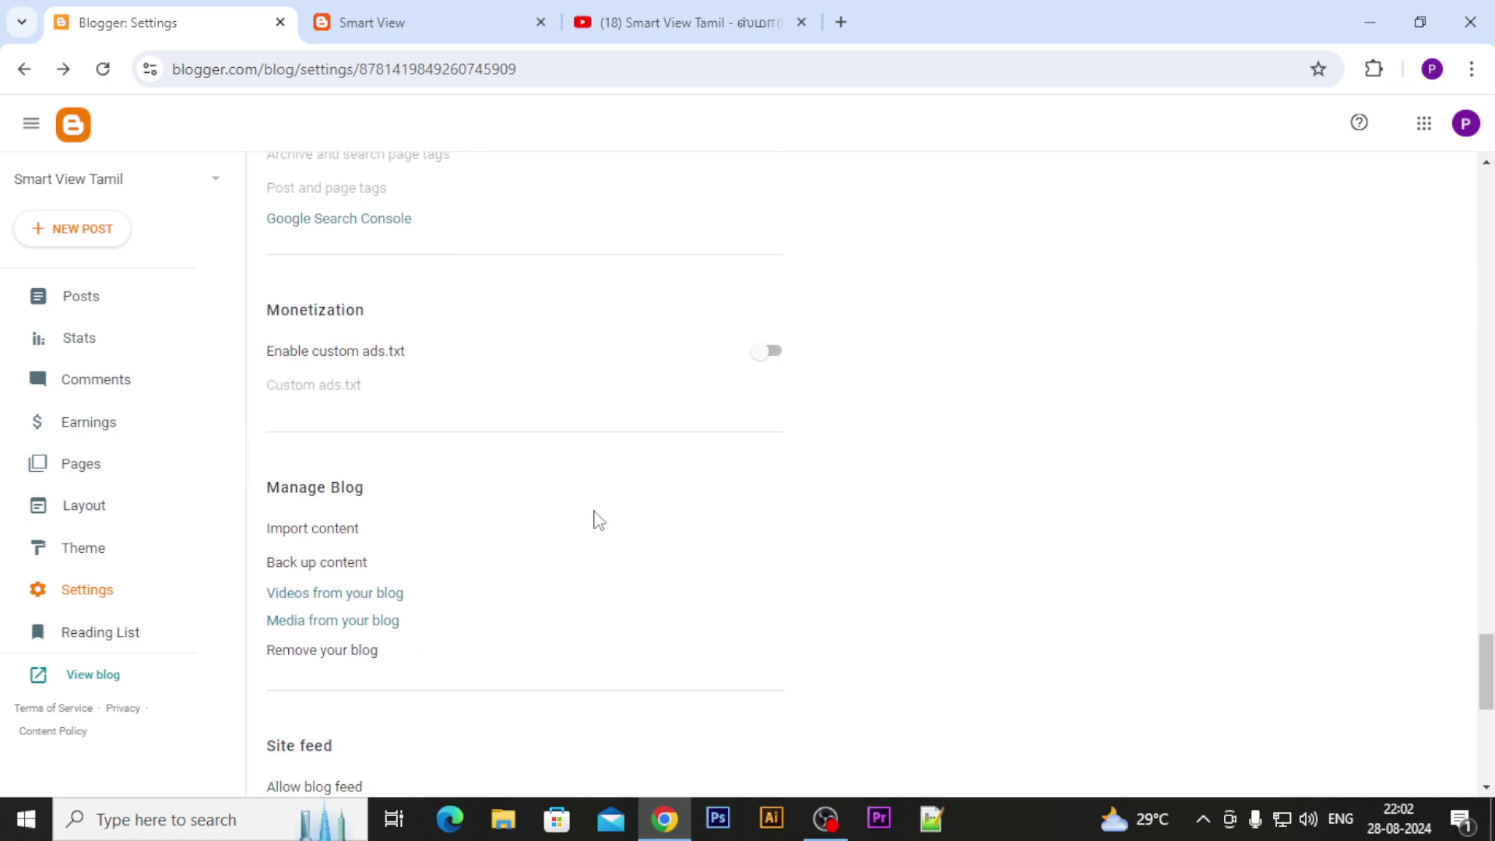
pyautogui.scroll(2, 598, 520)
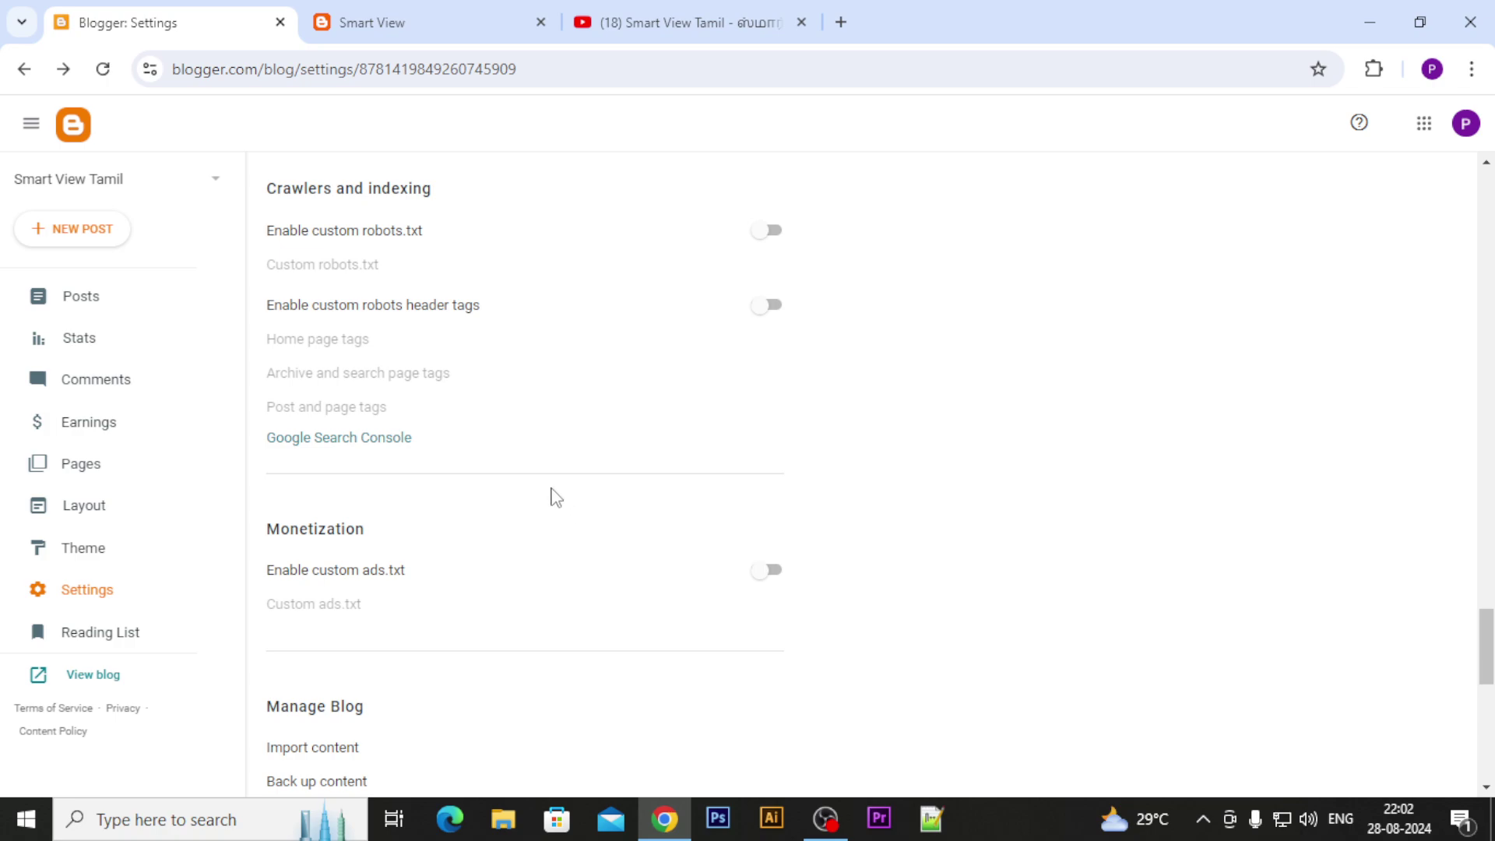
pyautogui.scroll(4, 478, 355)
pyautogui.scroll(-2, 428, 494)
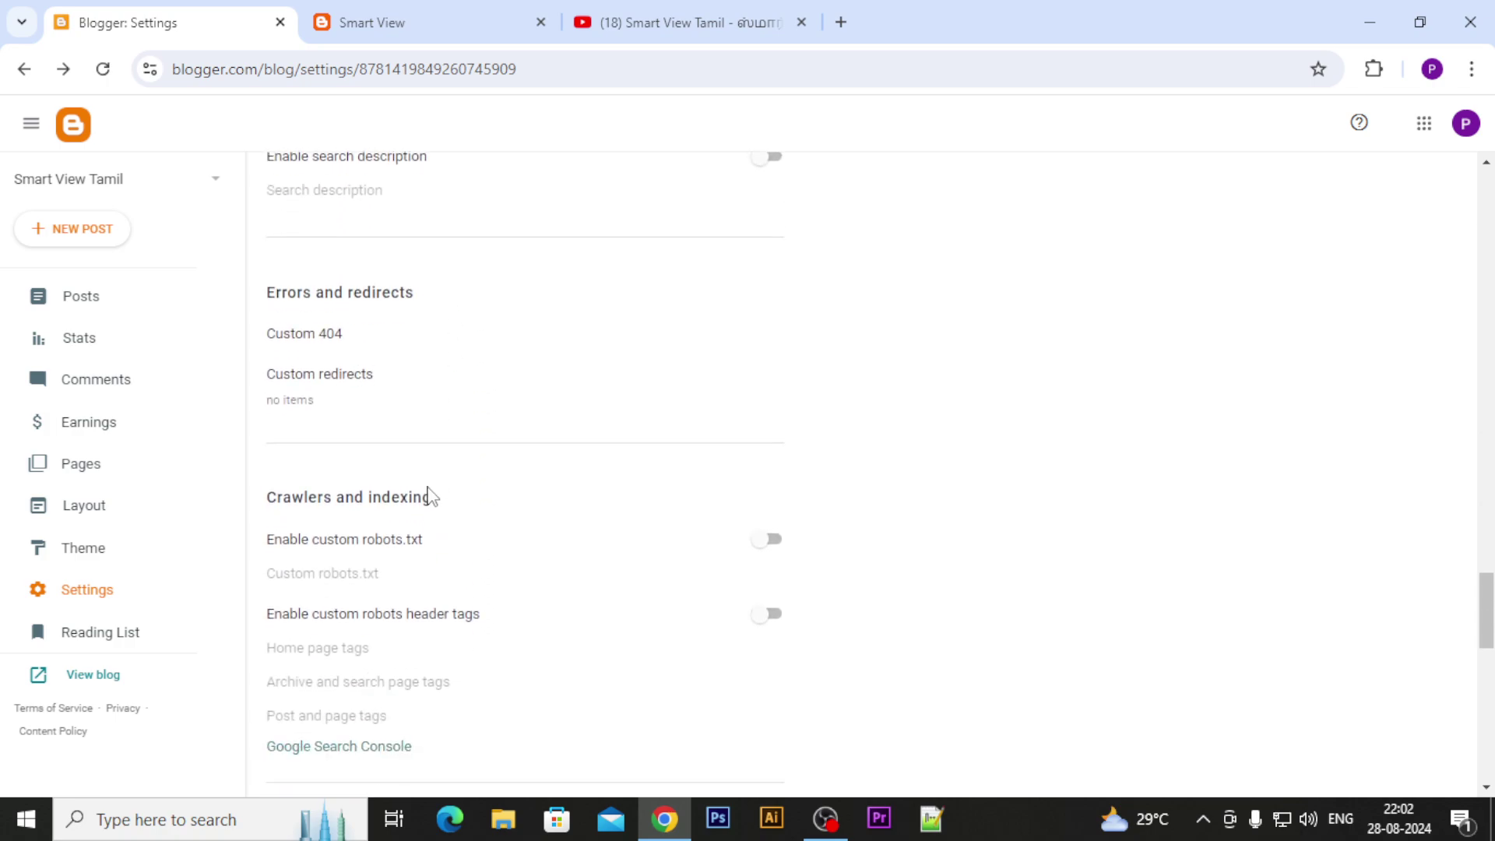
pyautogui.scroll(-3, 366, 438)
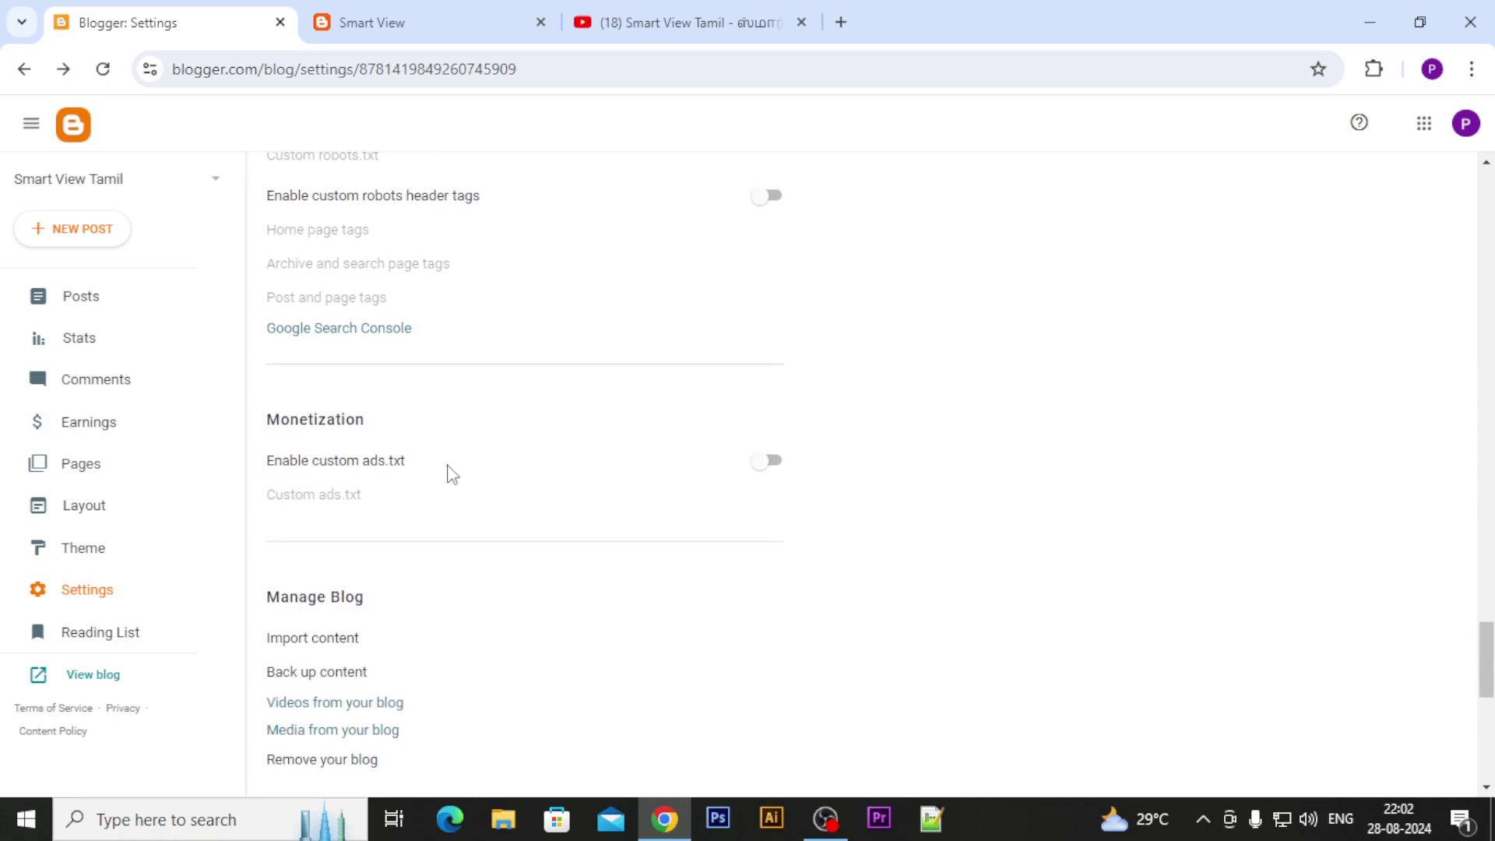
pyautogui.moveTo(273, 353)
pyautogui.mouseDown()
pyautogui.moveTo(434, 360)
pyautogui.moveTo(268, 362)
pyautogui.mouseUp()
pyautogui.click(442, 359)
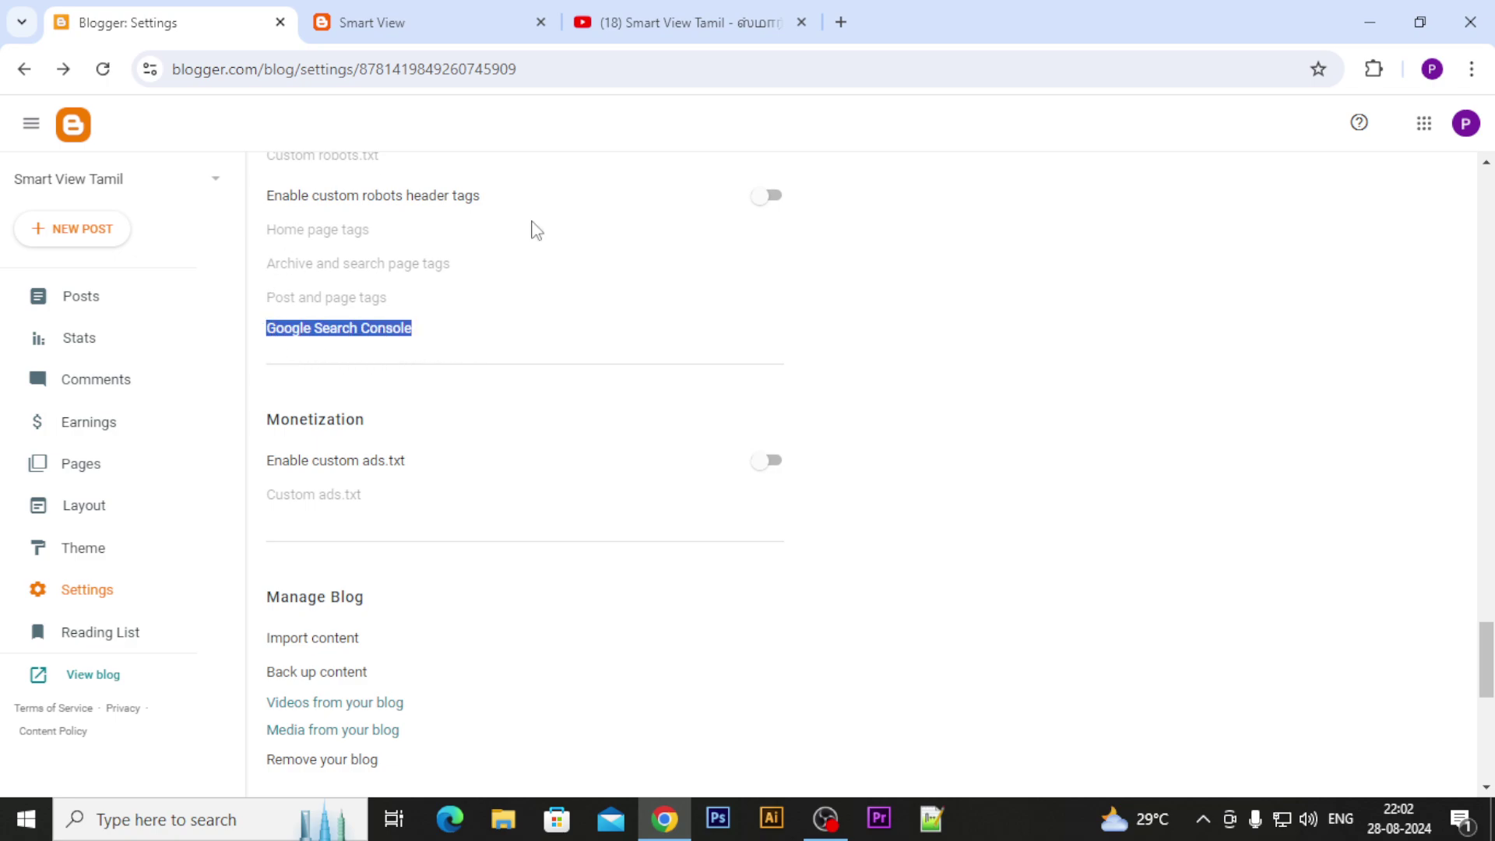
pyautogui.click(543, 373)
pyautogui.scroll(-2, 509, 440)
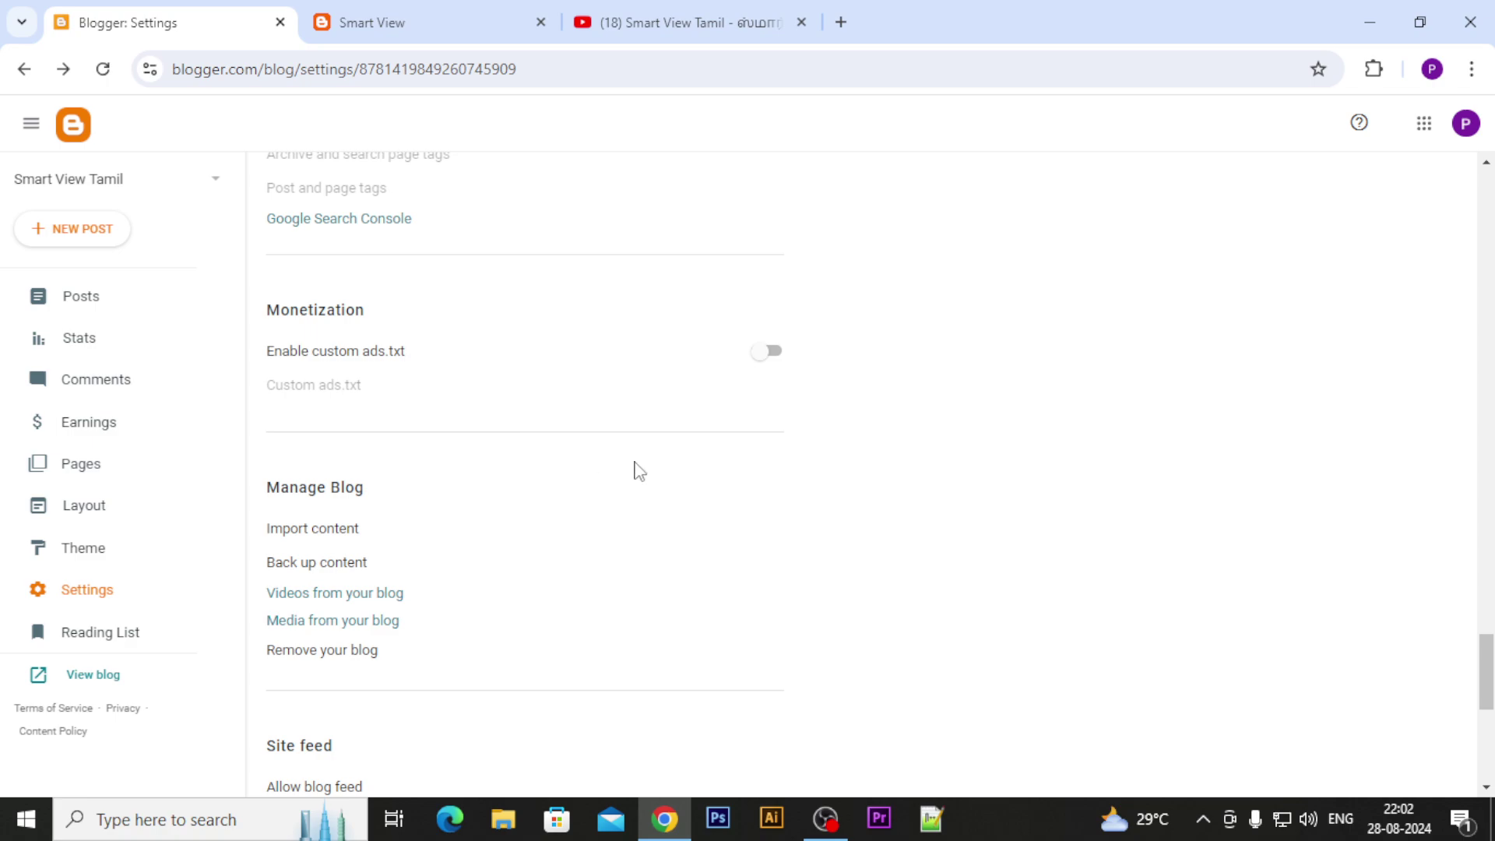
# Check the blog's Earnings page and return to the custom ads.txt option under Monetization in the settings.
pyautogui.click(150, 427)
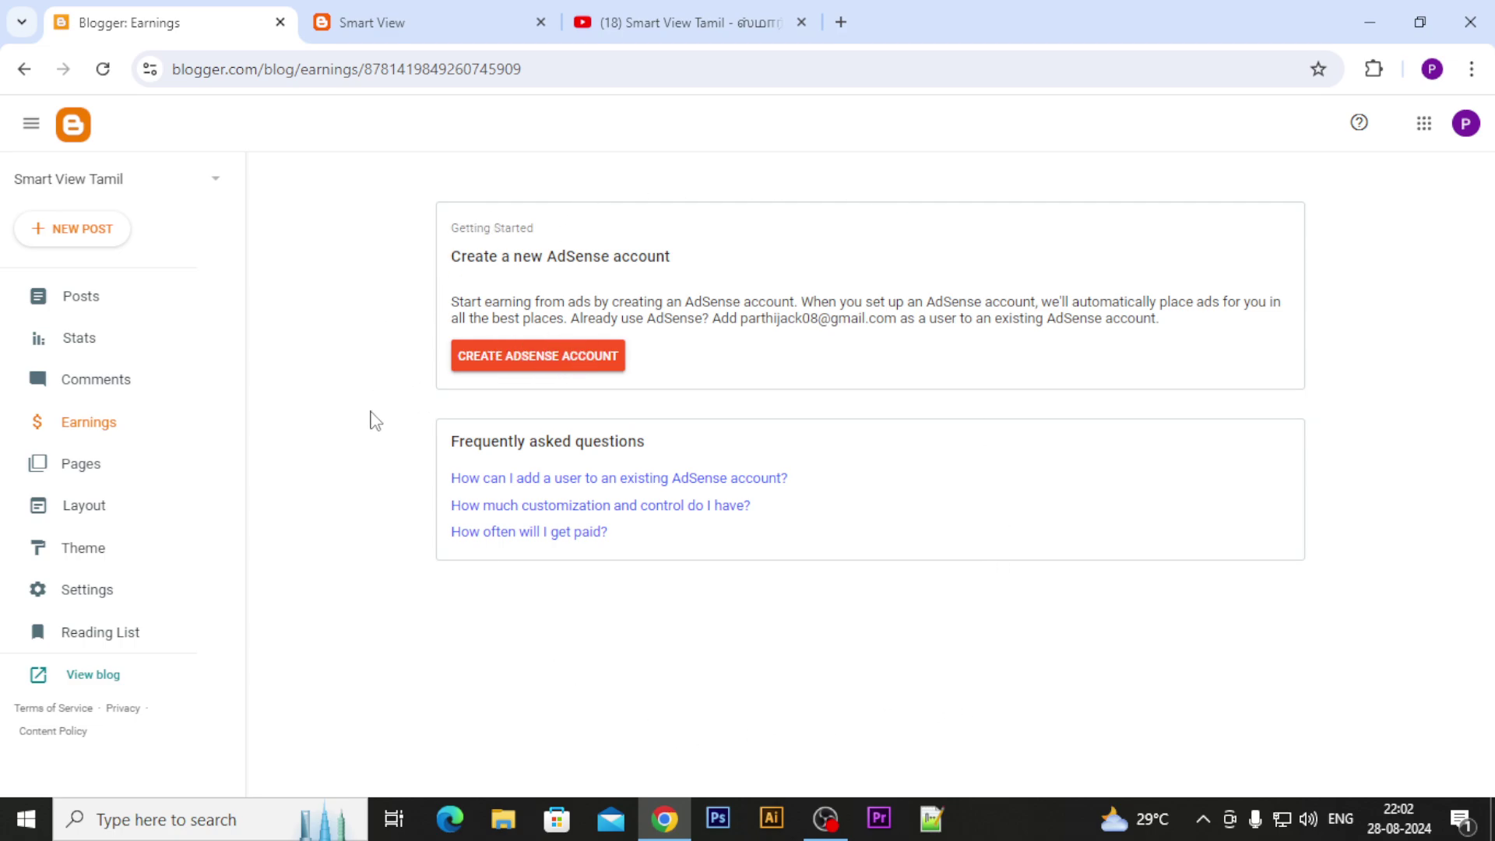
pyautogui.click(87, 599)
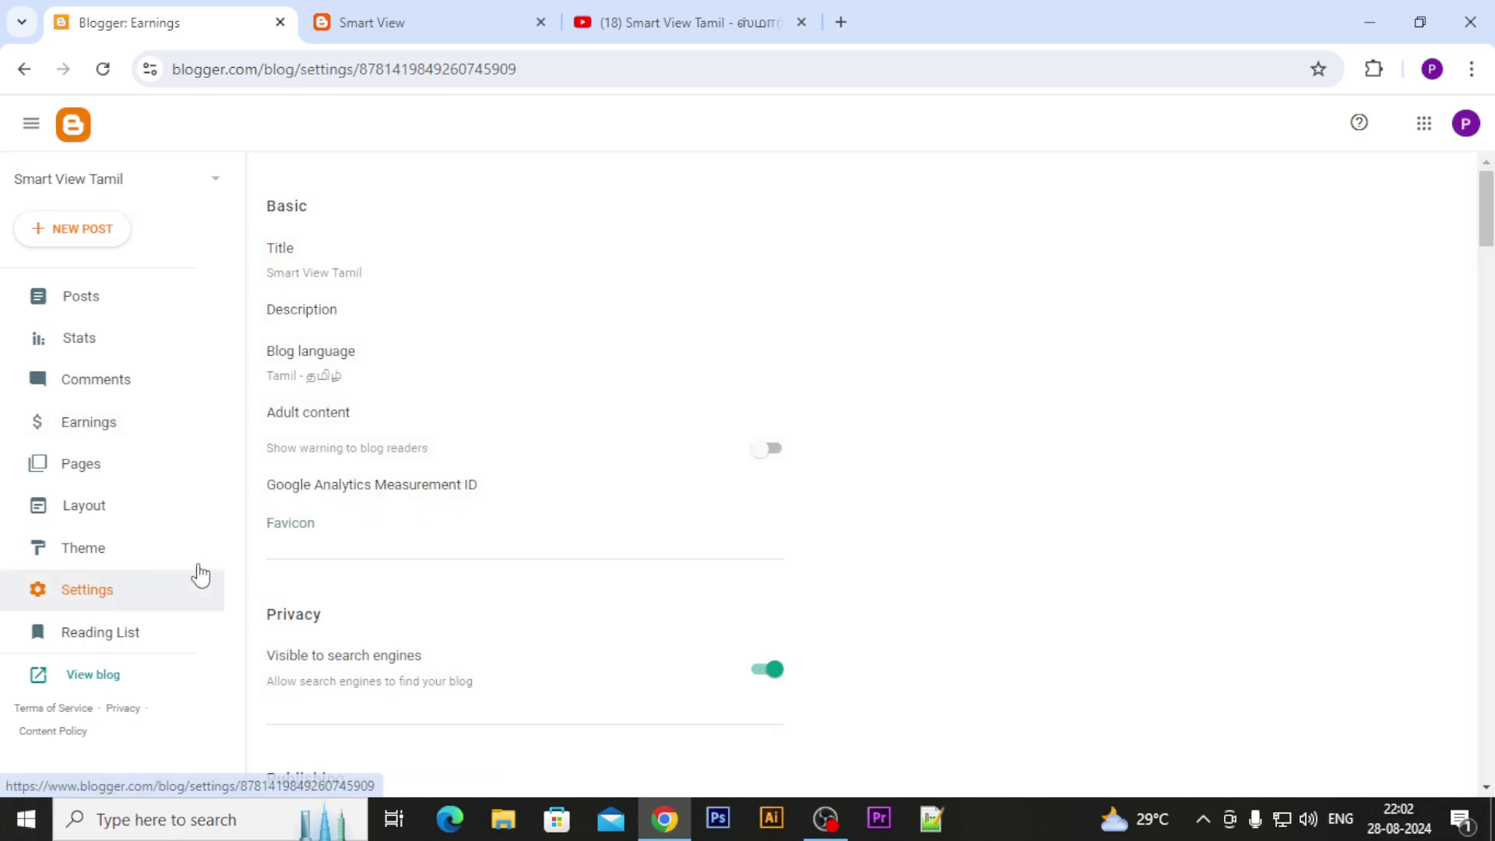
pyautogui.moveTo(1482, 203); pyautogui.dragTo(1481, 659)
pyautogui.moveTo(363, 330); pyautogui.dragTo(450, 343)
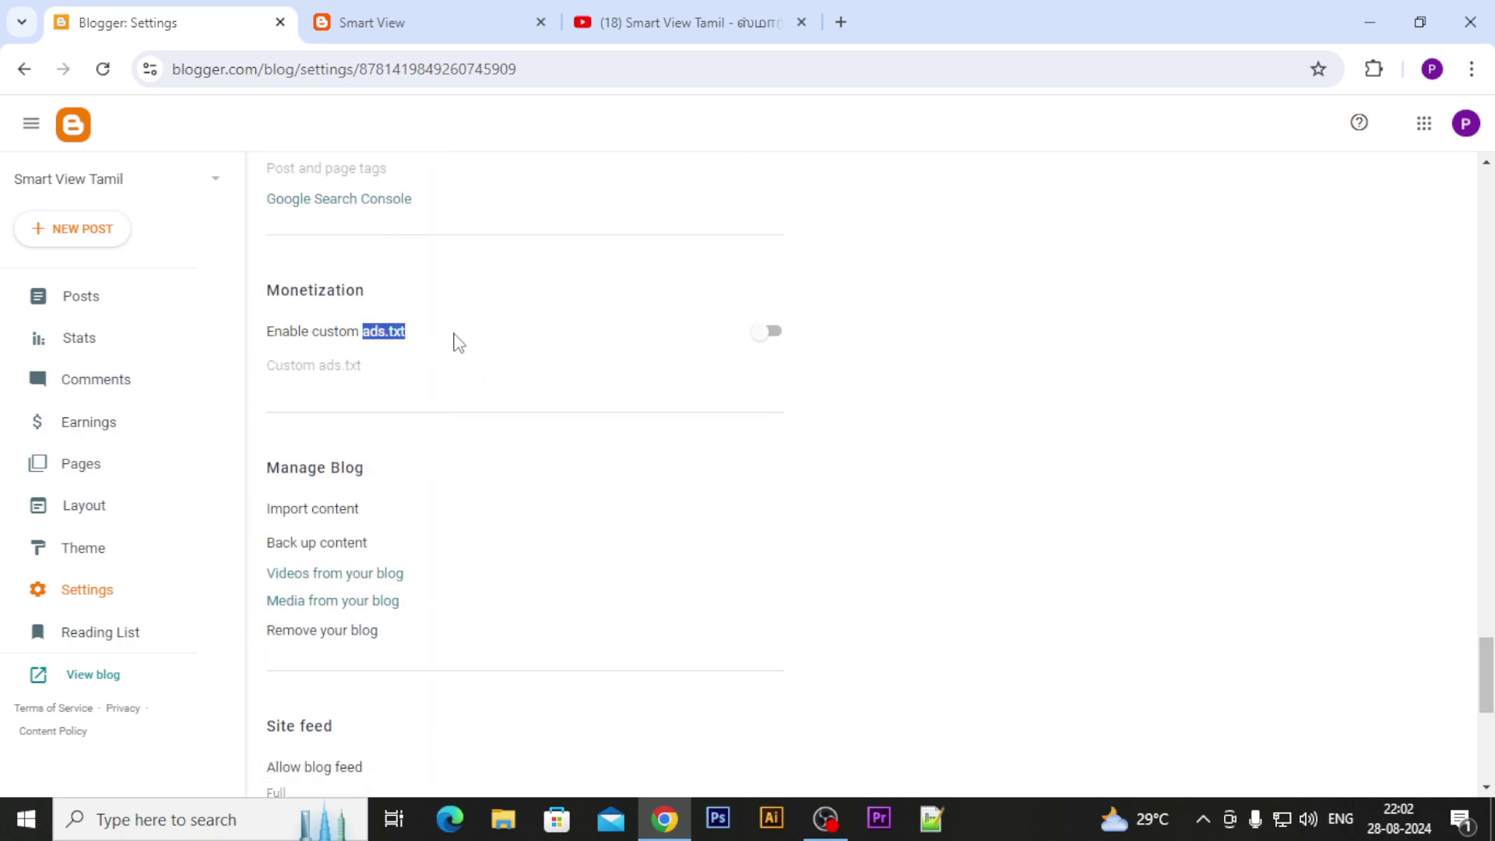
pyautogui.click(459, 342)
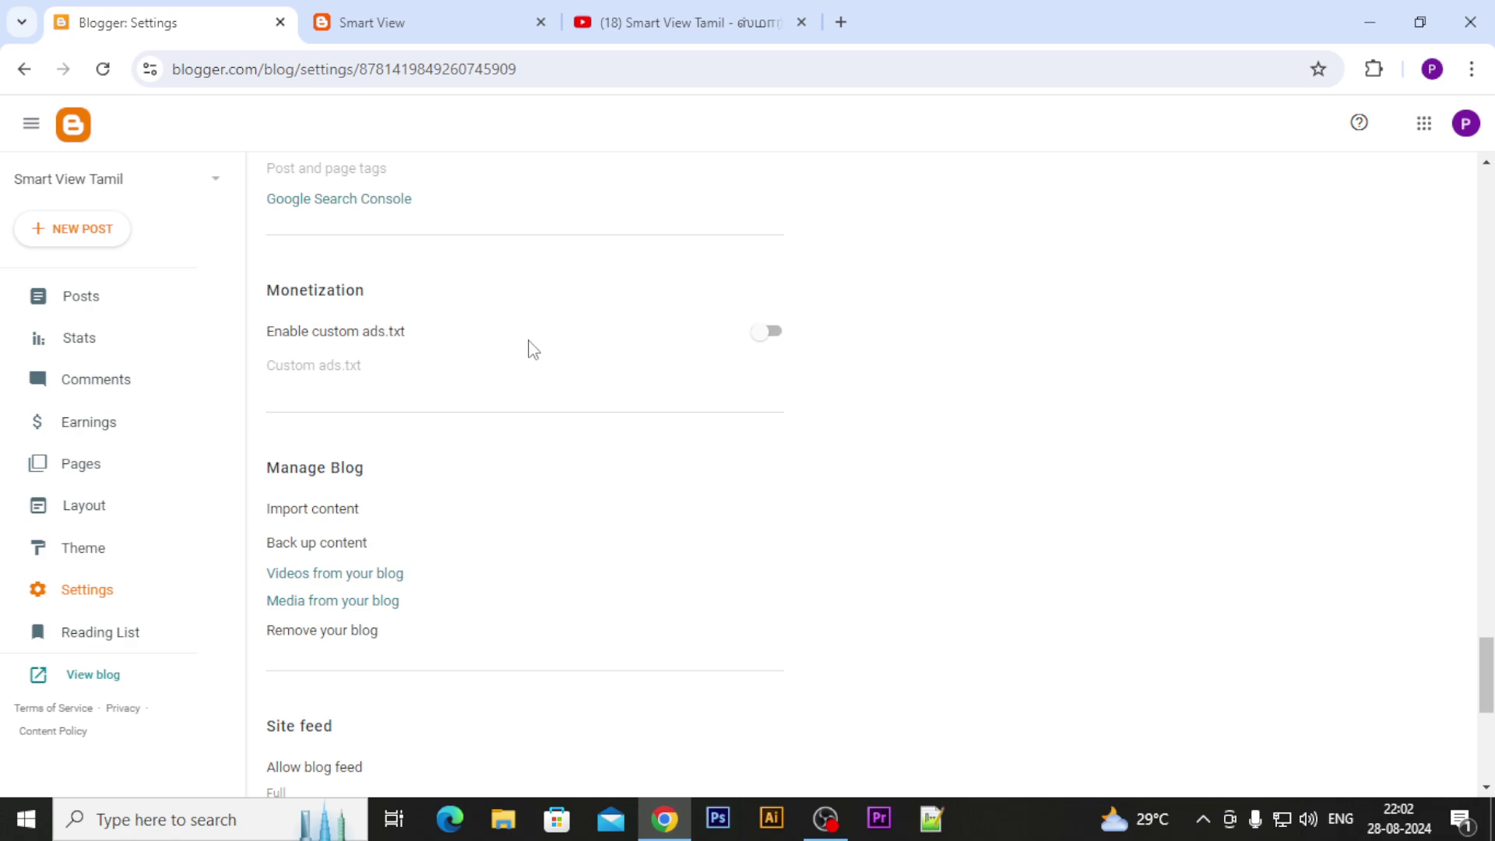
# Try enabling custom ads.txt under Monetization, view its text entry without saving anything, and turn the option off again.
pyautogui.click(769, 332)
pyautogui.click(314, 367)
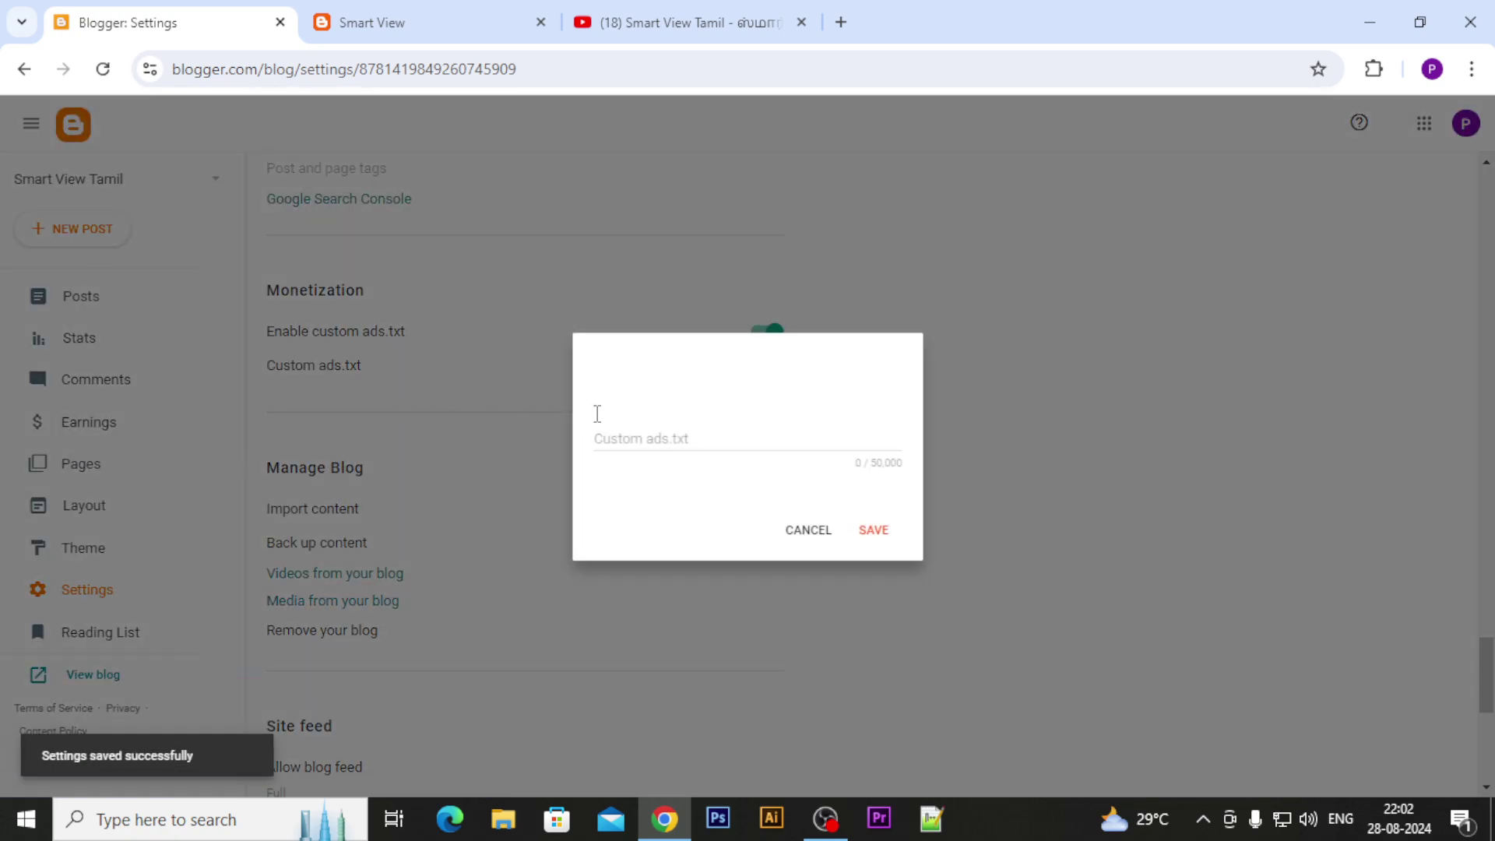
pyautogui.click(634, 435)
pyautogui.click(811, 527)
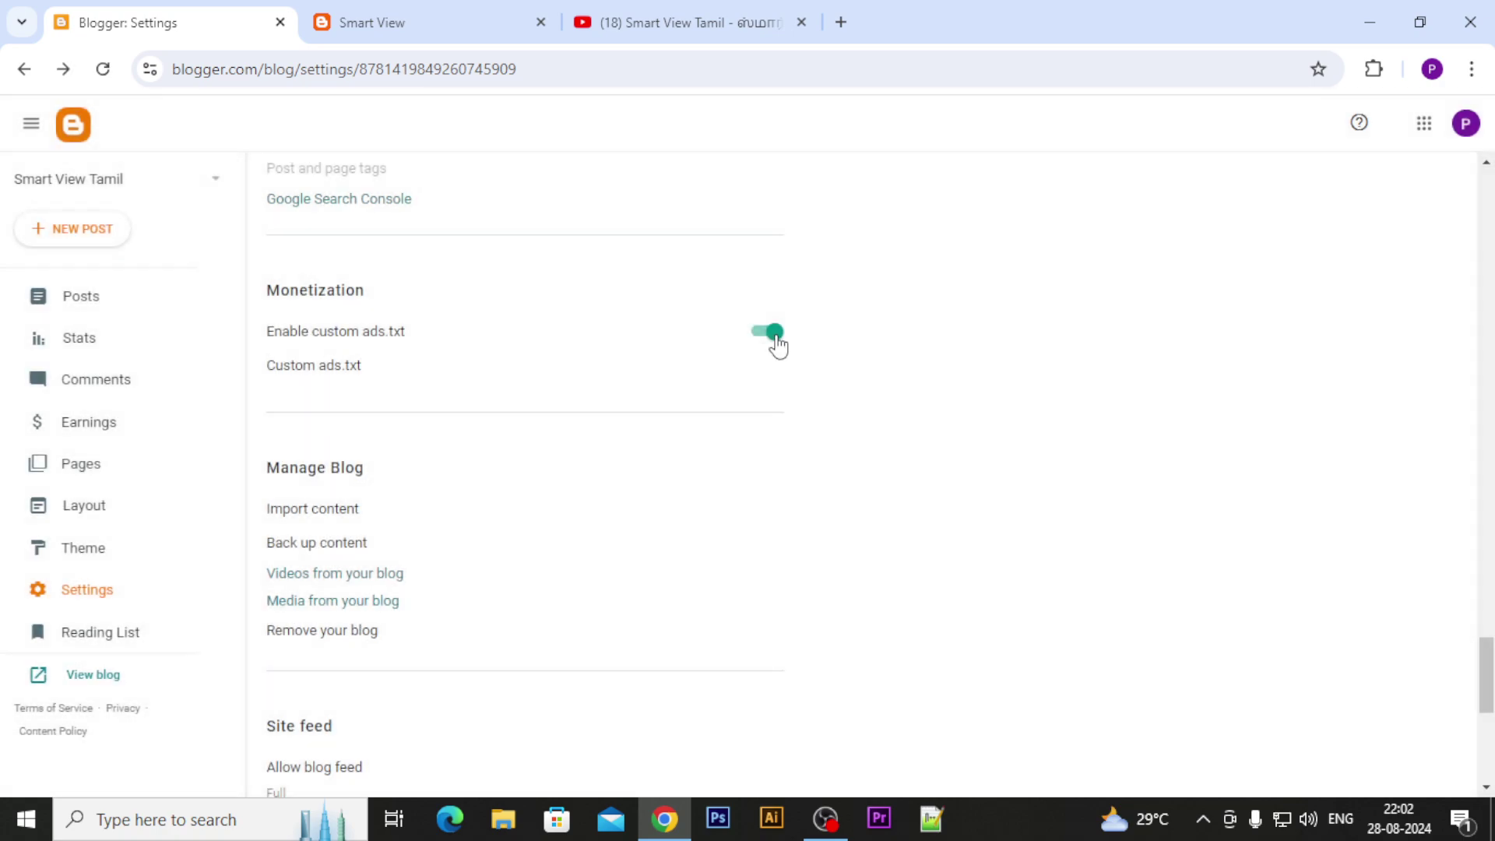
pyautogui.click(774, 333)
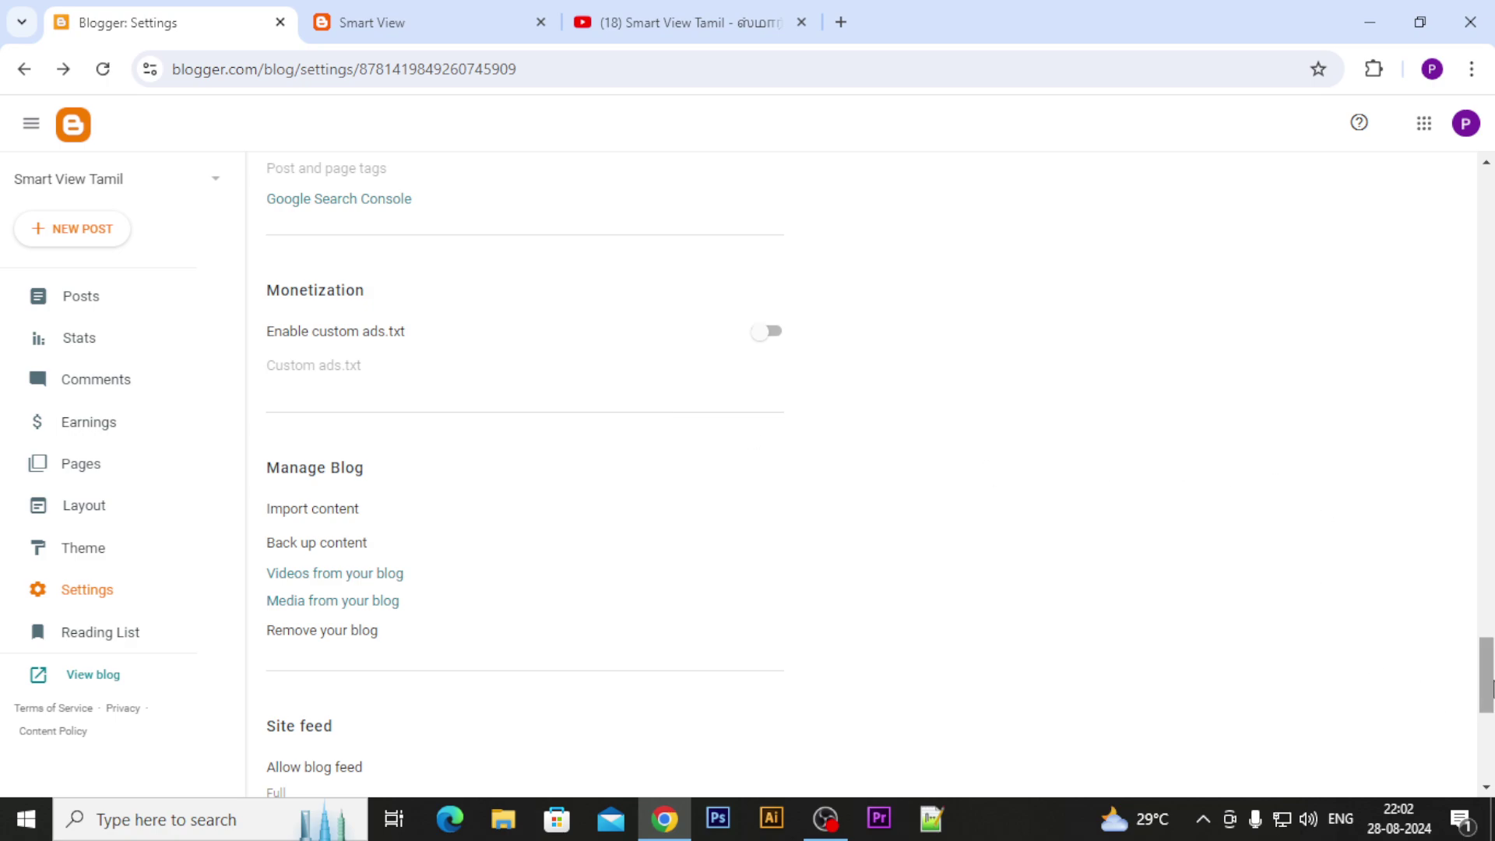
# View the Import content options under Manage Blog and cancel without importing anything.
pyautogui.scroll(-4, 864, 442)
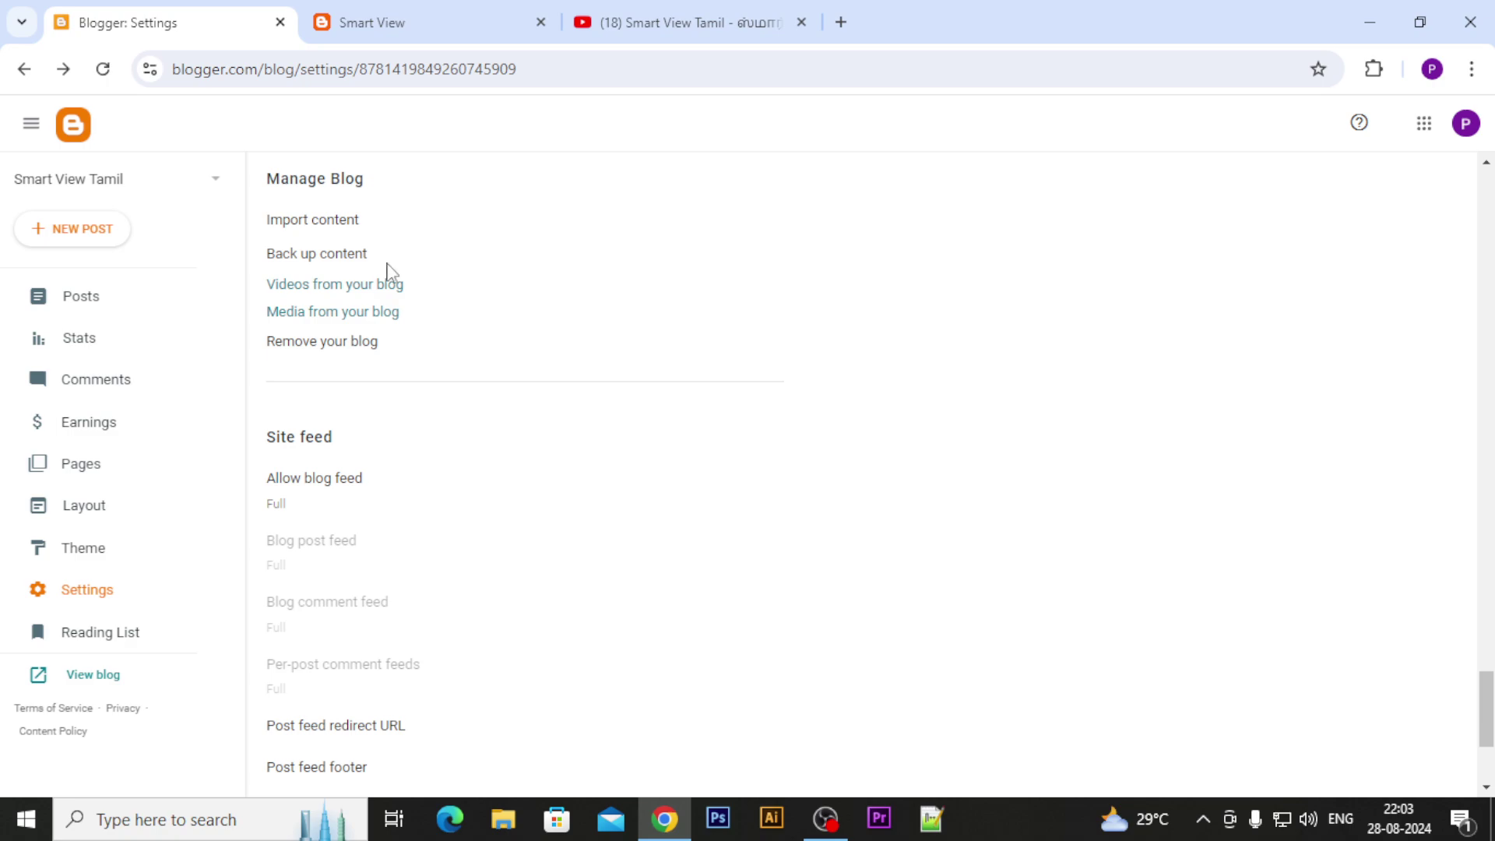
pyautogui.click(328, 221)
pyautogui.click(848, 549)
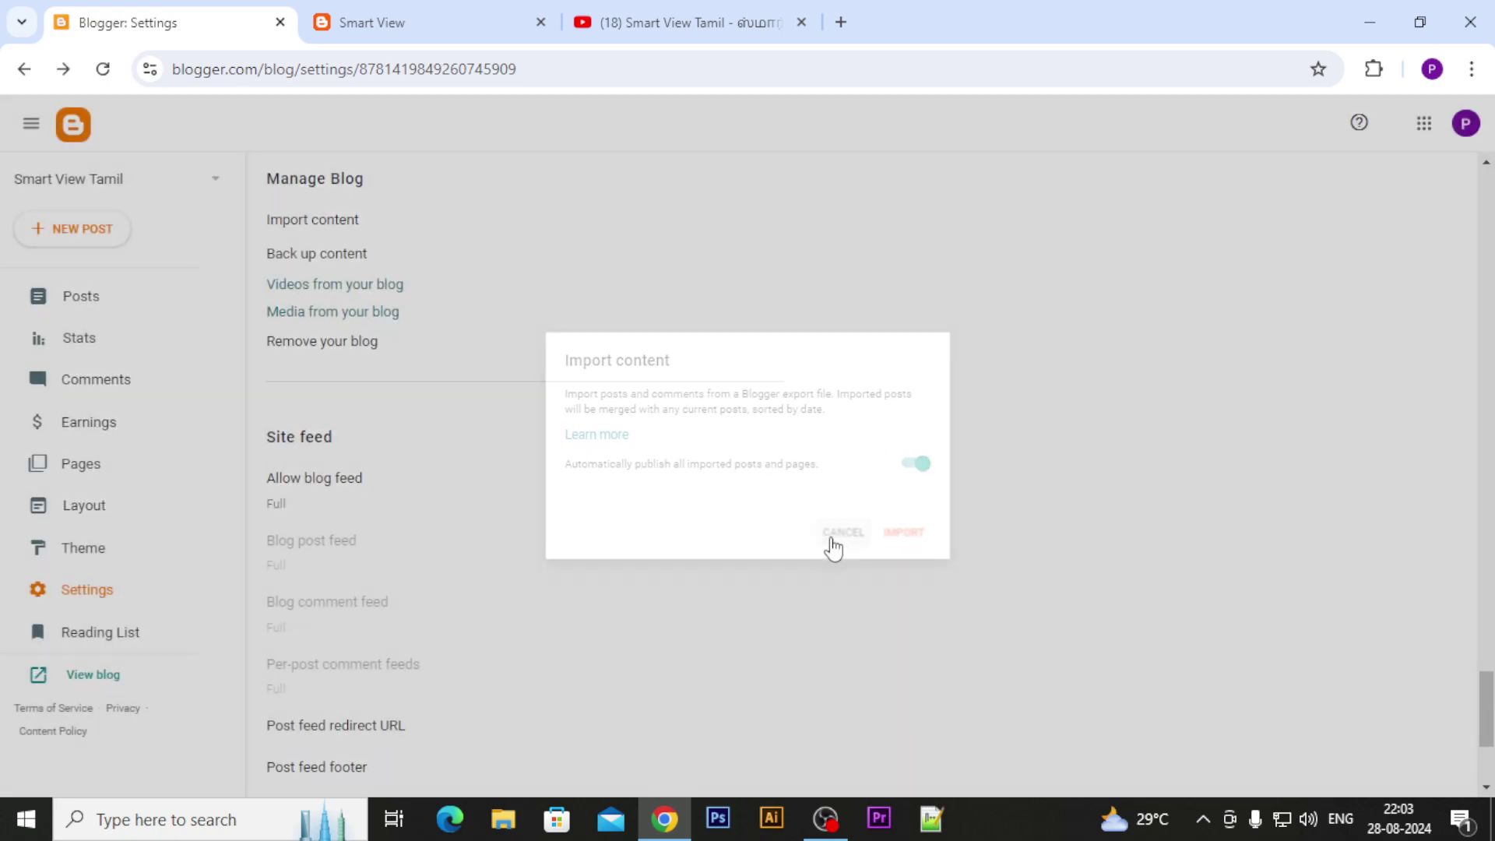
pyautogui.click(337, 222)
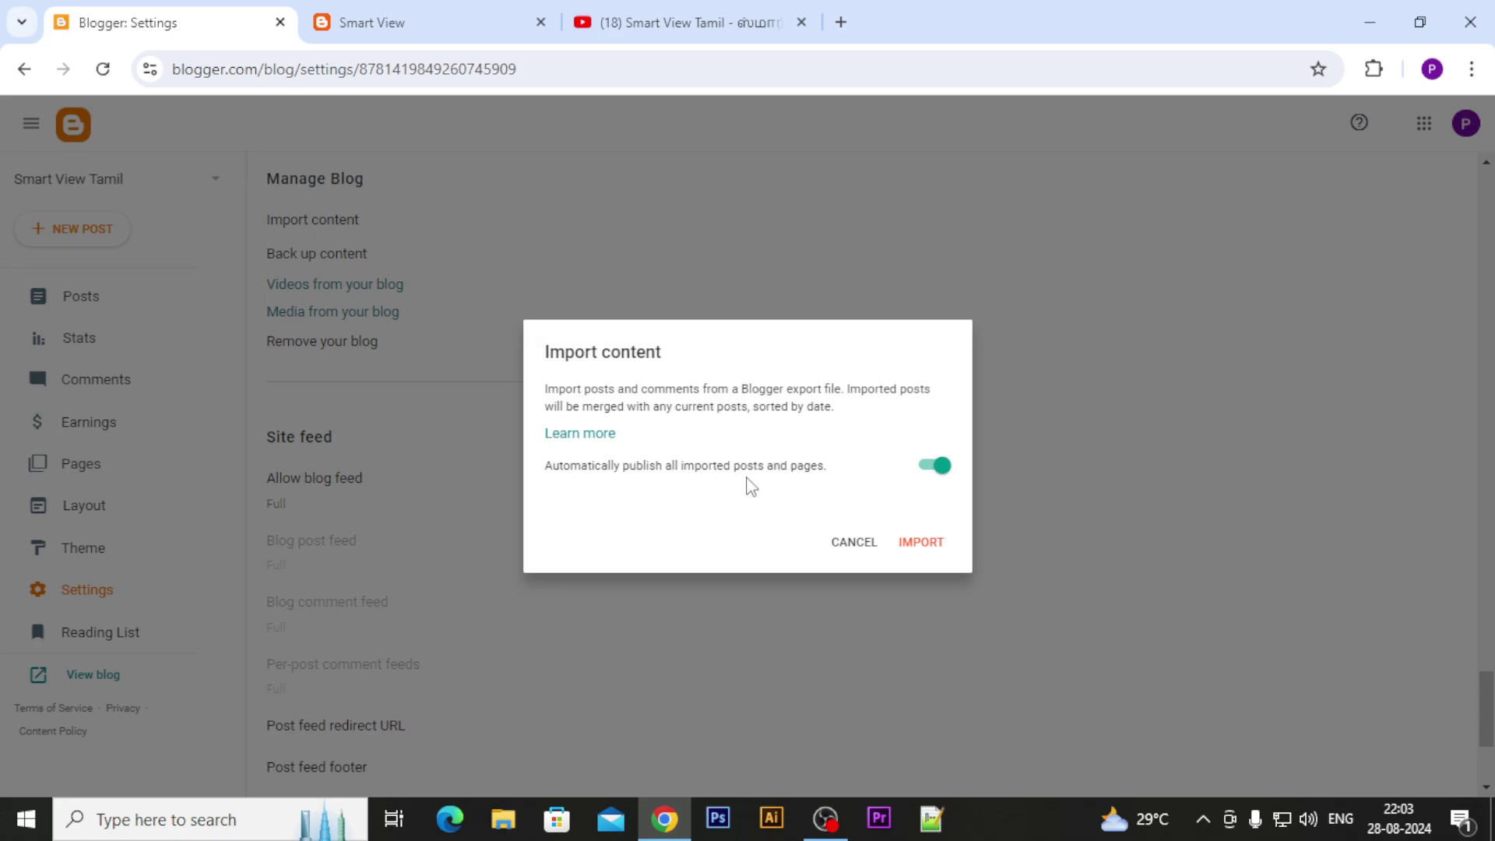
pyautogui.click(833, 544)
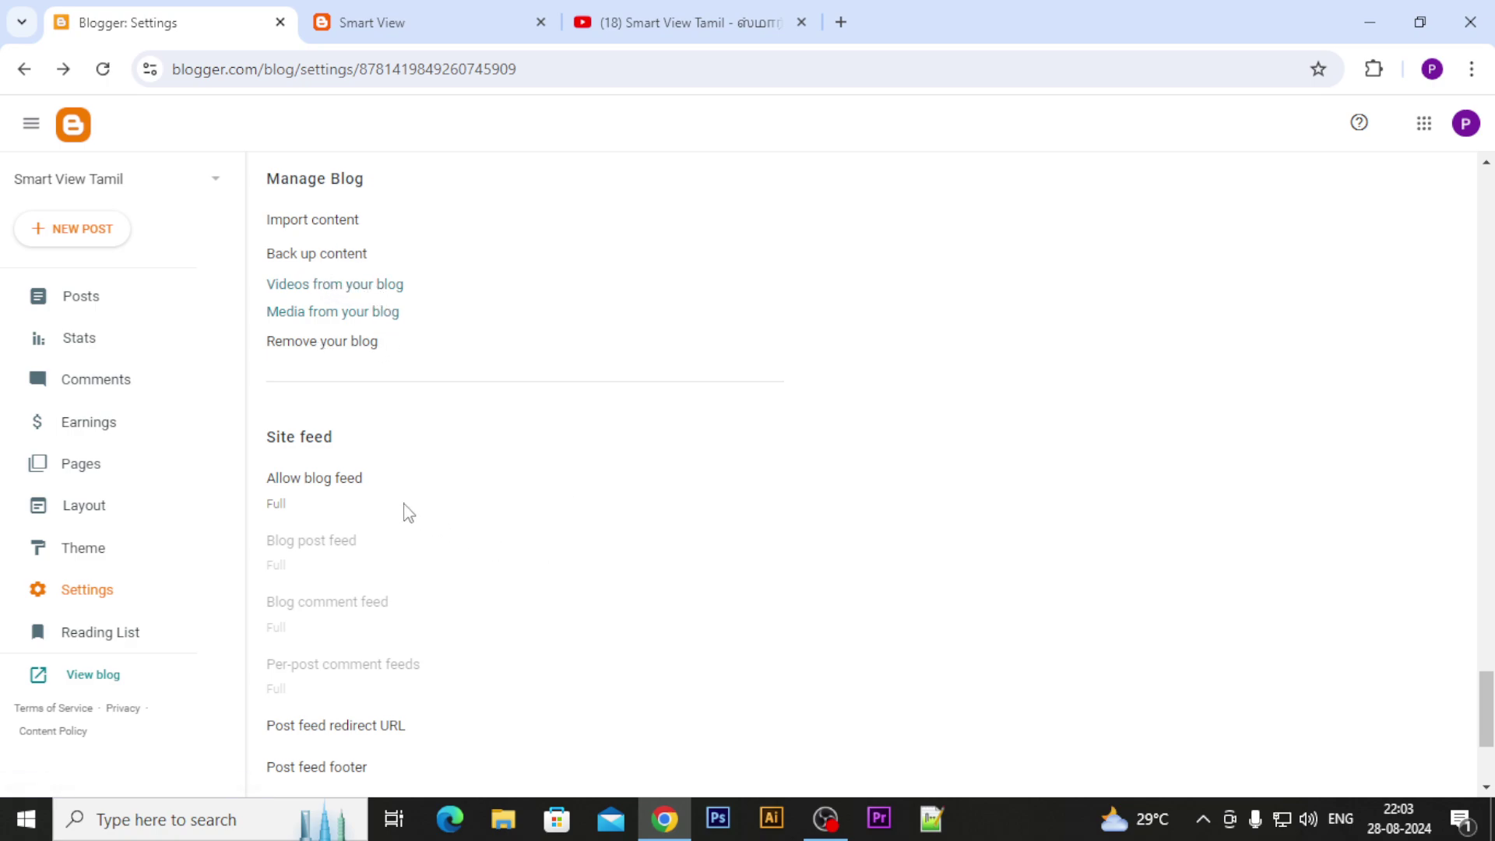
# Look over the Site feed and General sections at the end of the settings and return to the Basic section.
pyautogui.scroll(-3, 456, 455)
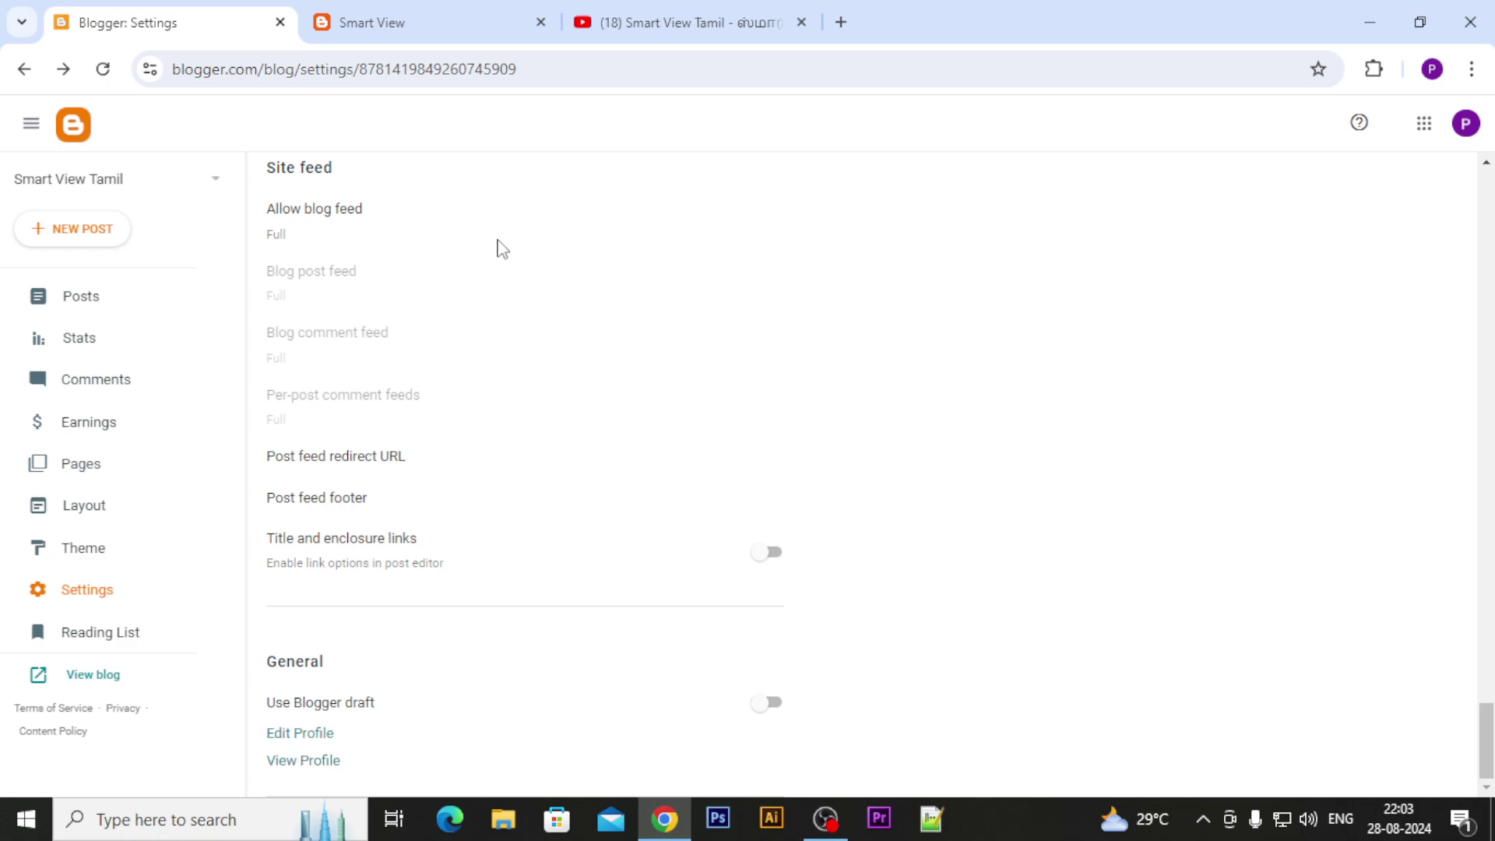
pyautogui.scroll(5, 548, 251)
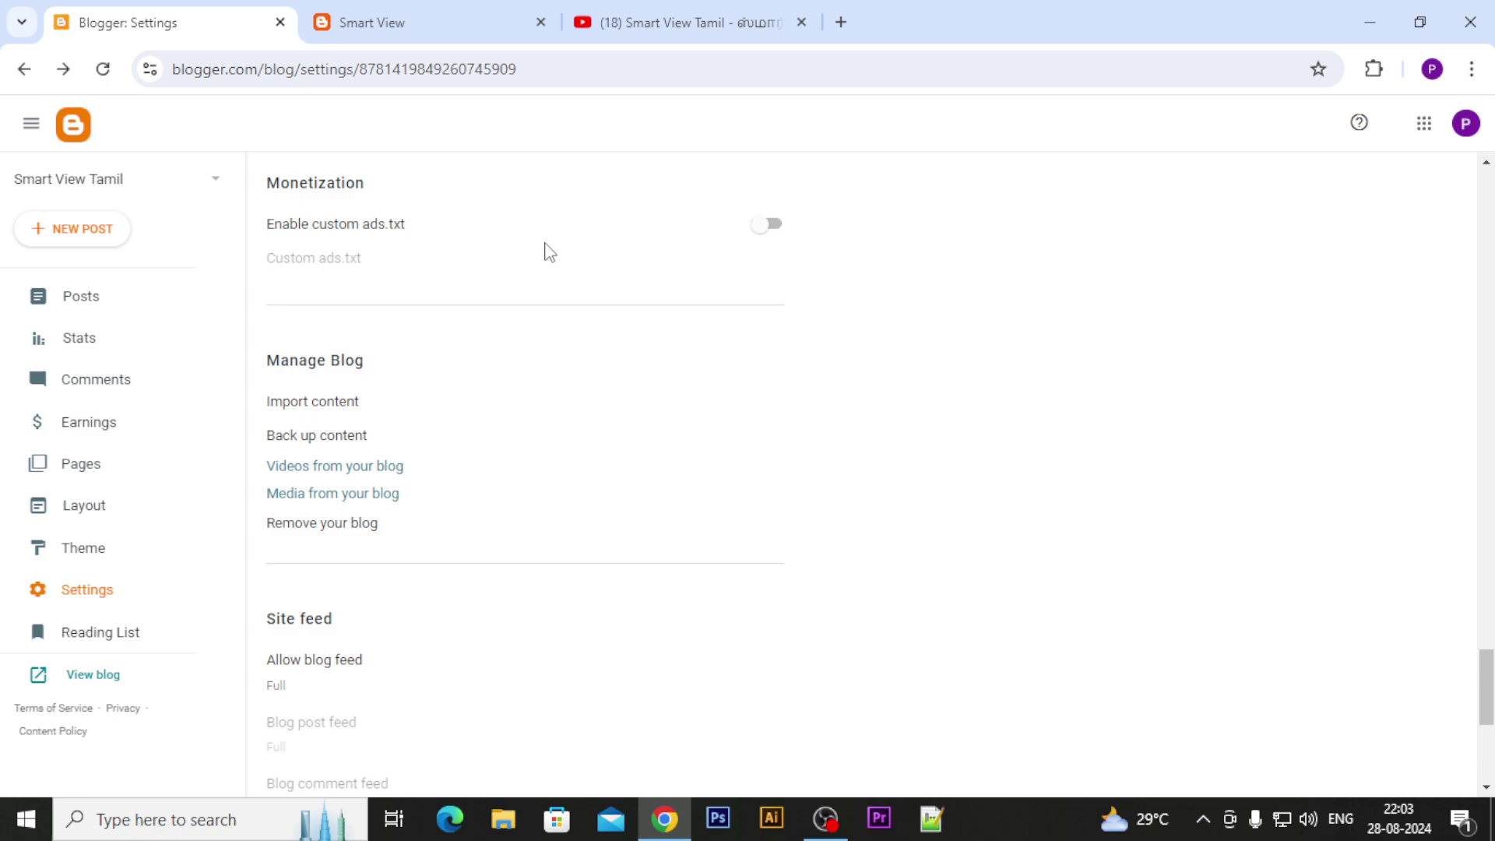
pyautogui.scroll(10, 548, 251)
pyautogui.scroll(15, 546, 270)
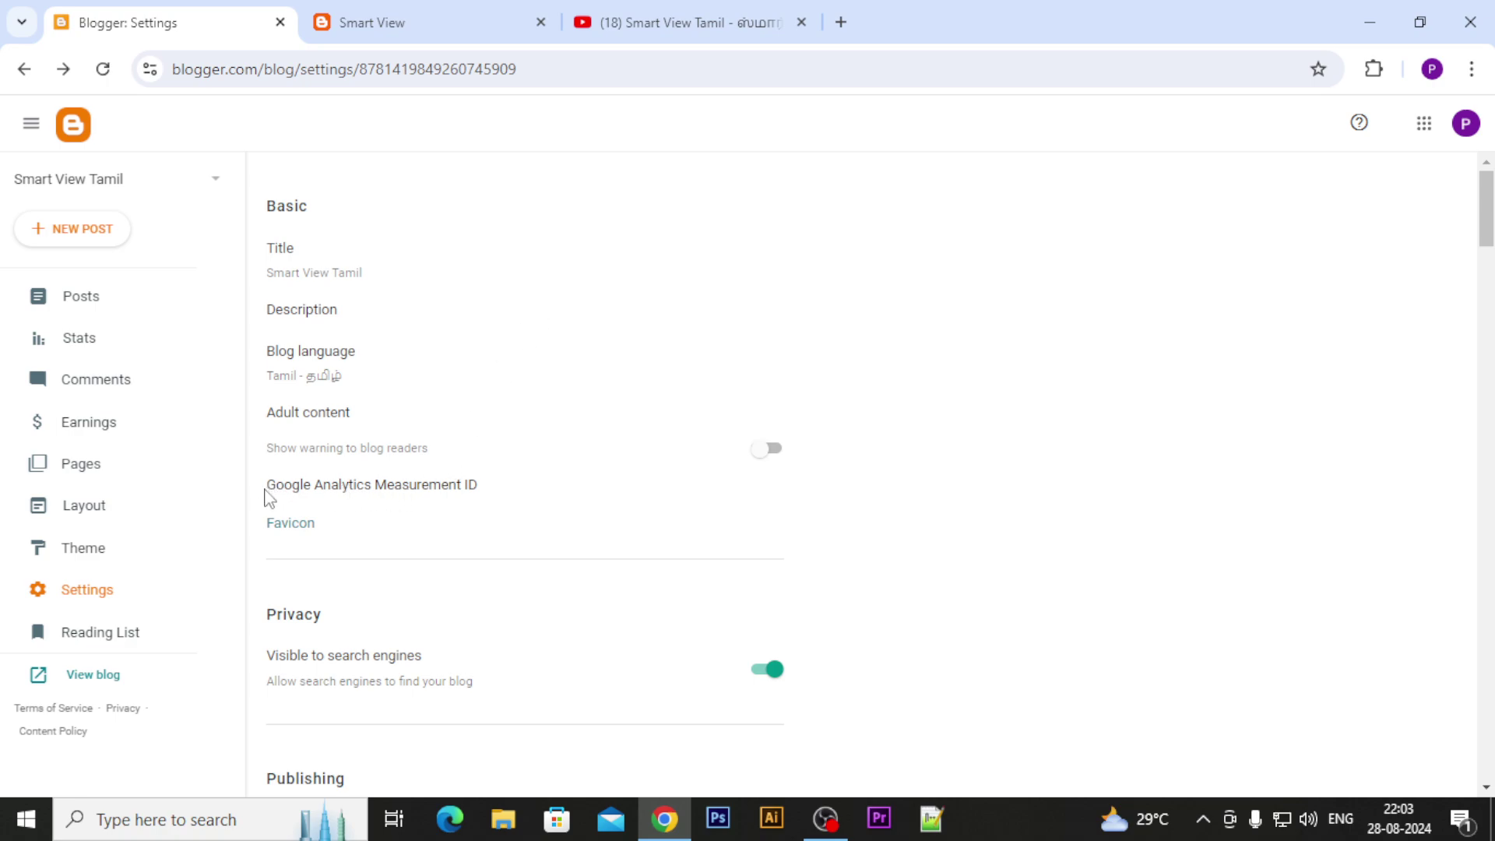
# Review the settings again from Basic through Privacy, Publishing, HTTPS, Permissions, Posts and Comments to the Email section.
pyautogui.scroll(-7, 398, 509)
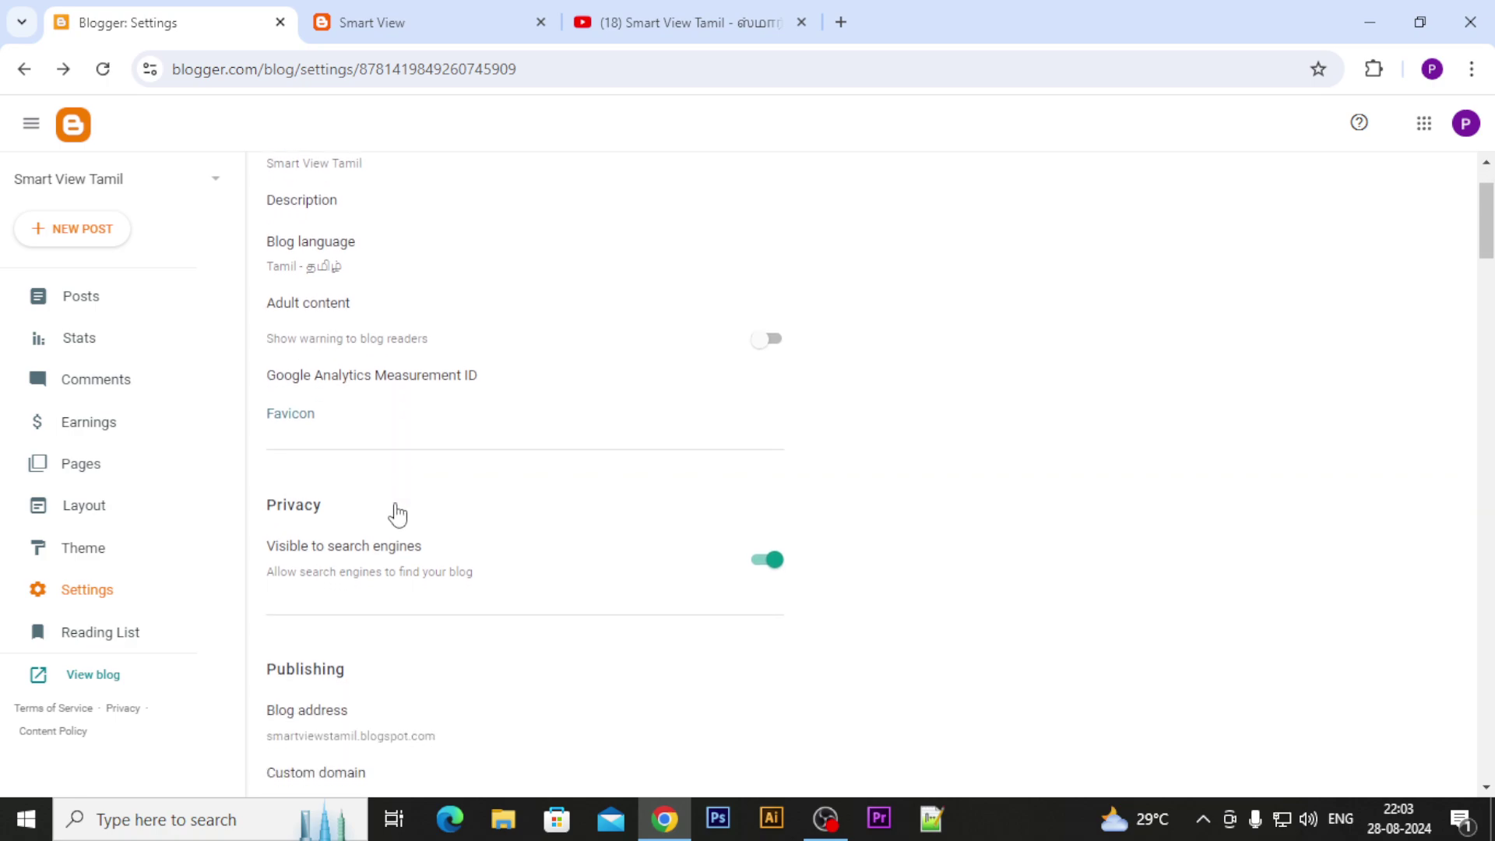
pyautogui.scroll(-4, 398, 509)
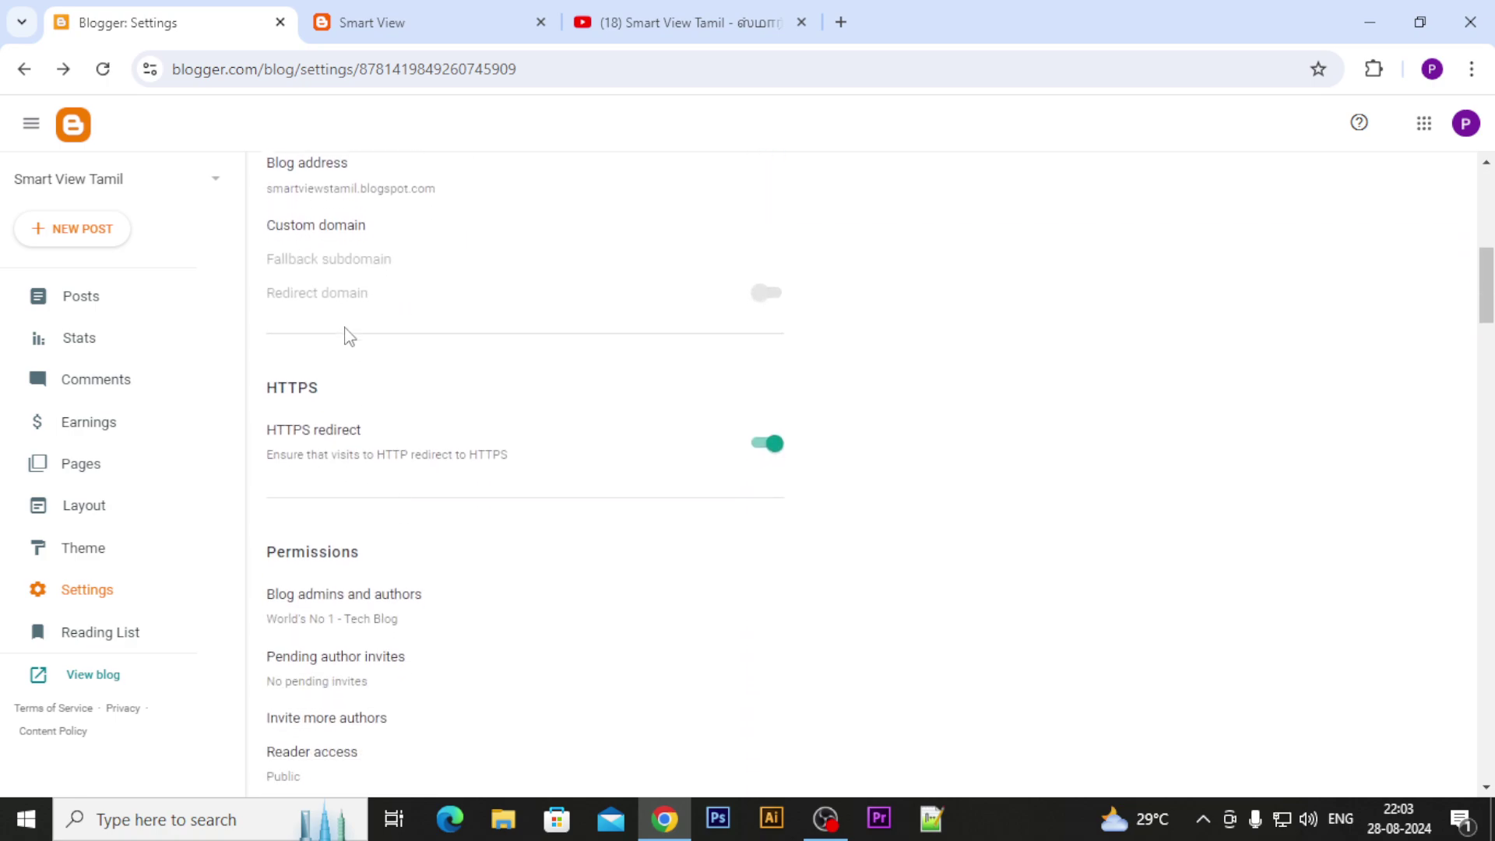
pyautogui.scroll(4, 342, 315)
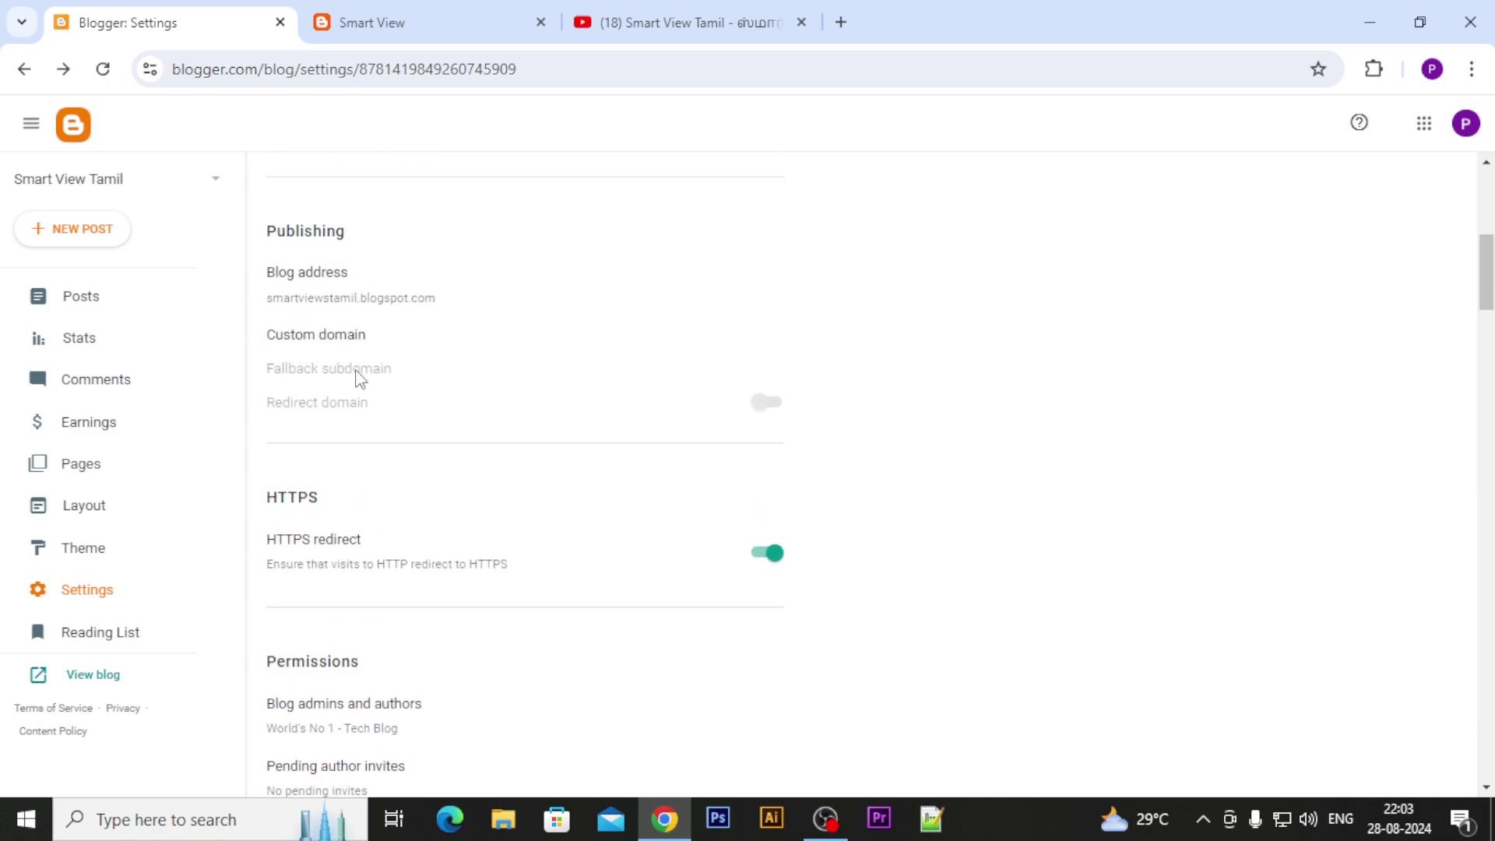
pyautogui.scroll(-5, 398, 421)
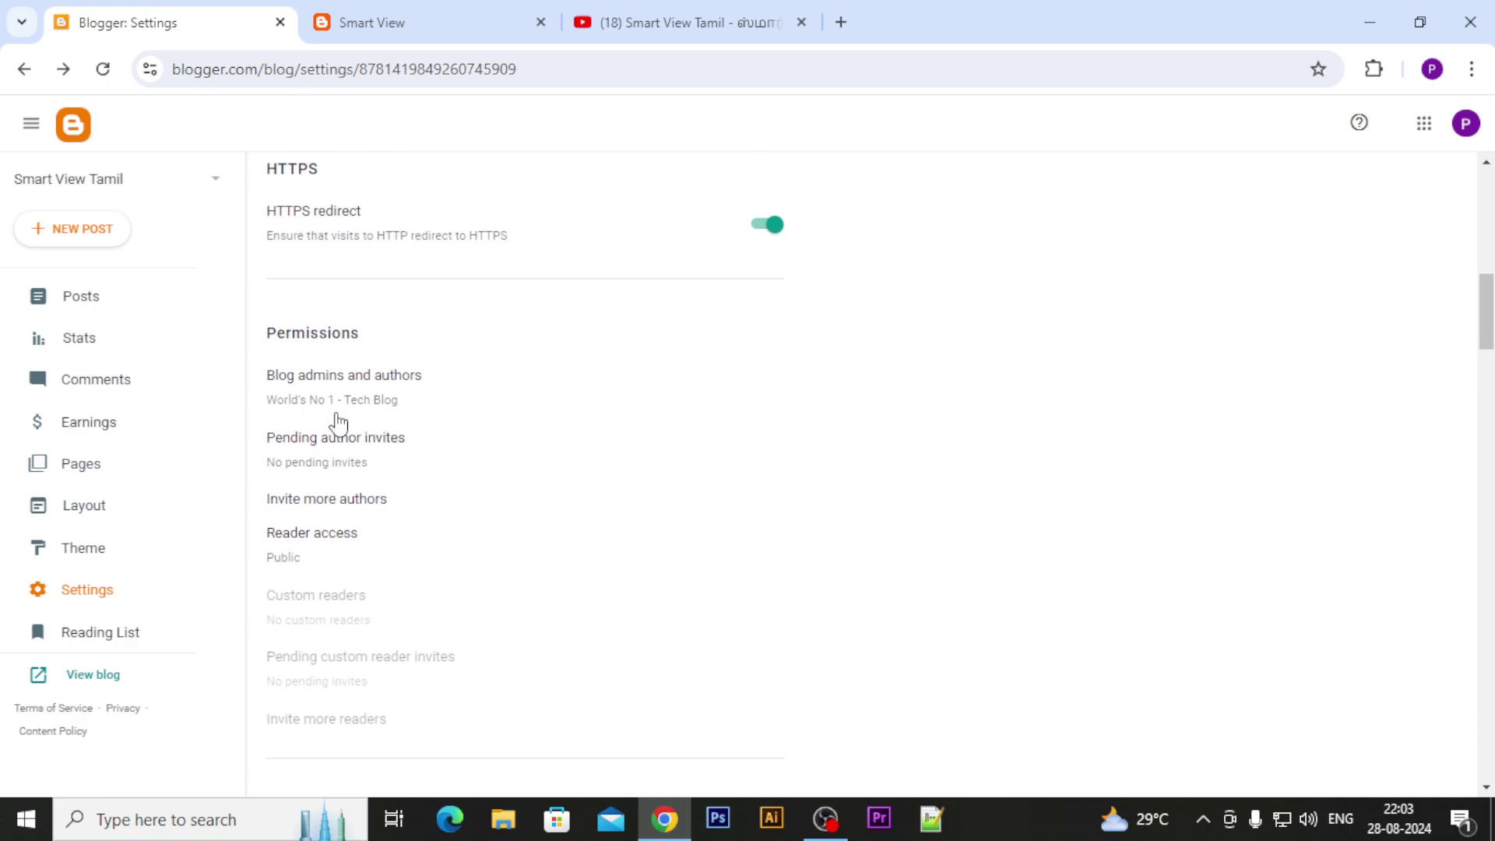
pyautogui.scroll(-7, 341, 442)
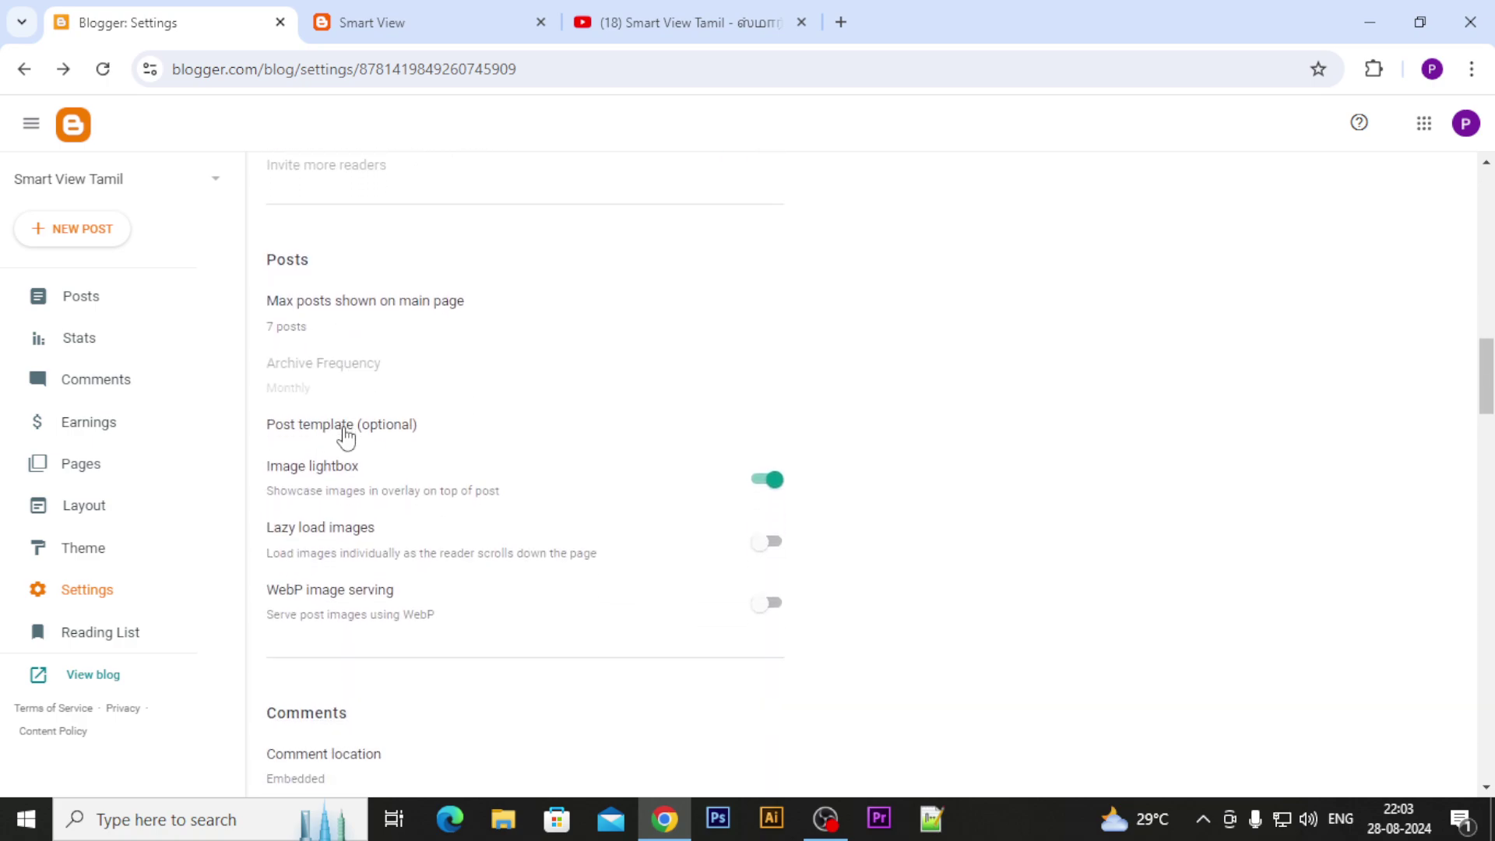
pyautogui.scroll(-6, 343, 413)
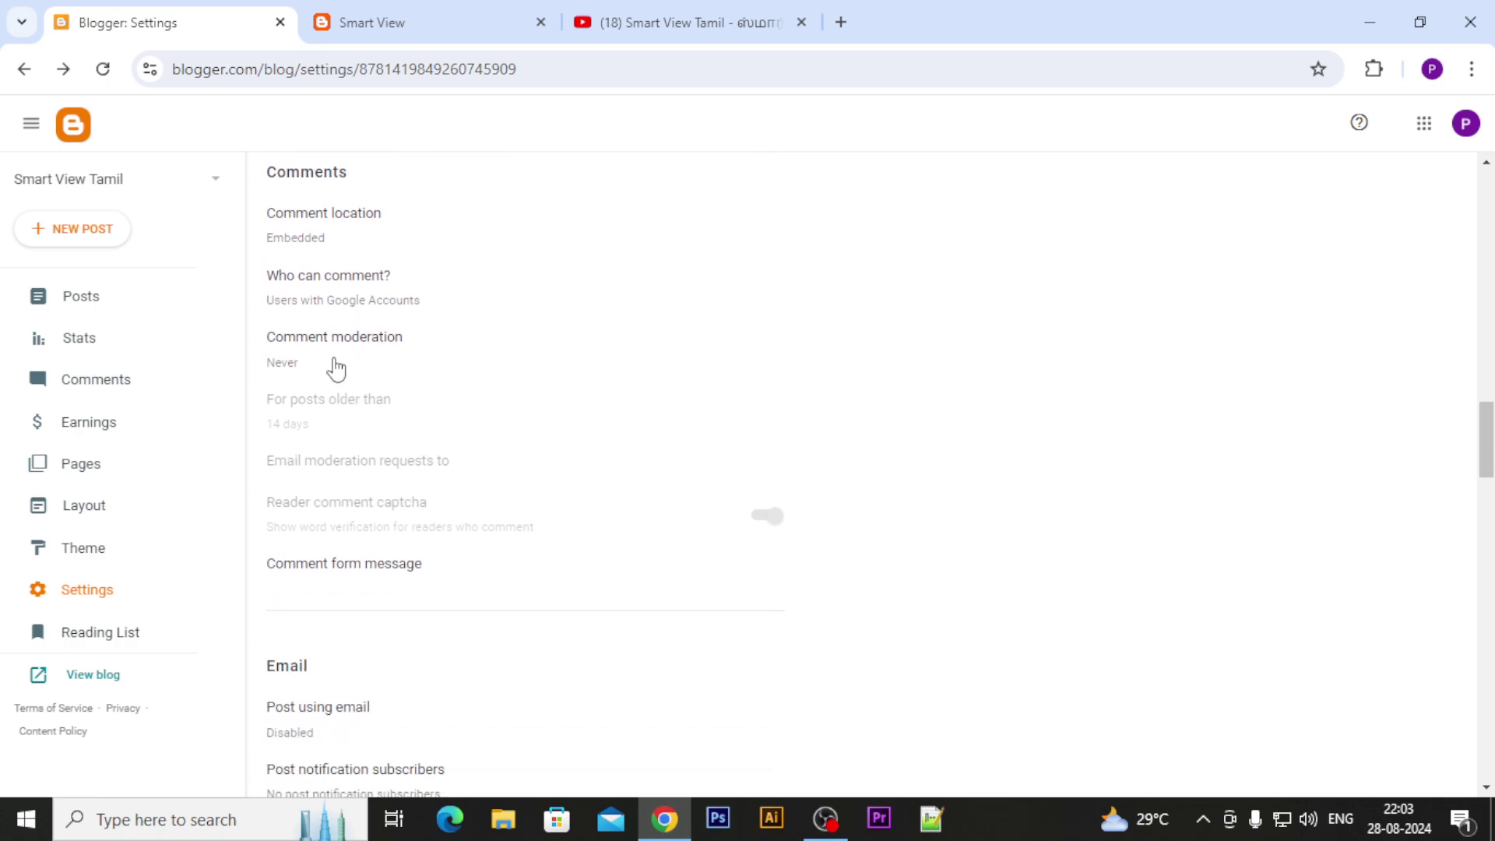
pyautogui.scroll(-3, 460, 421)
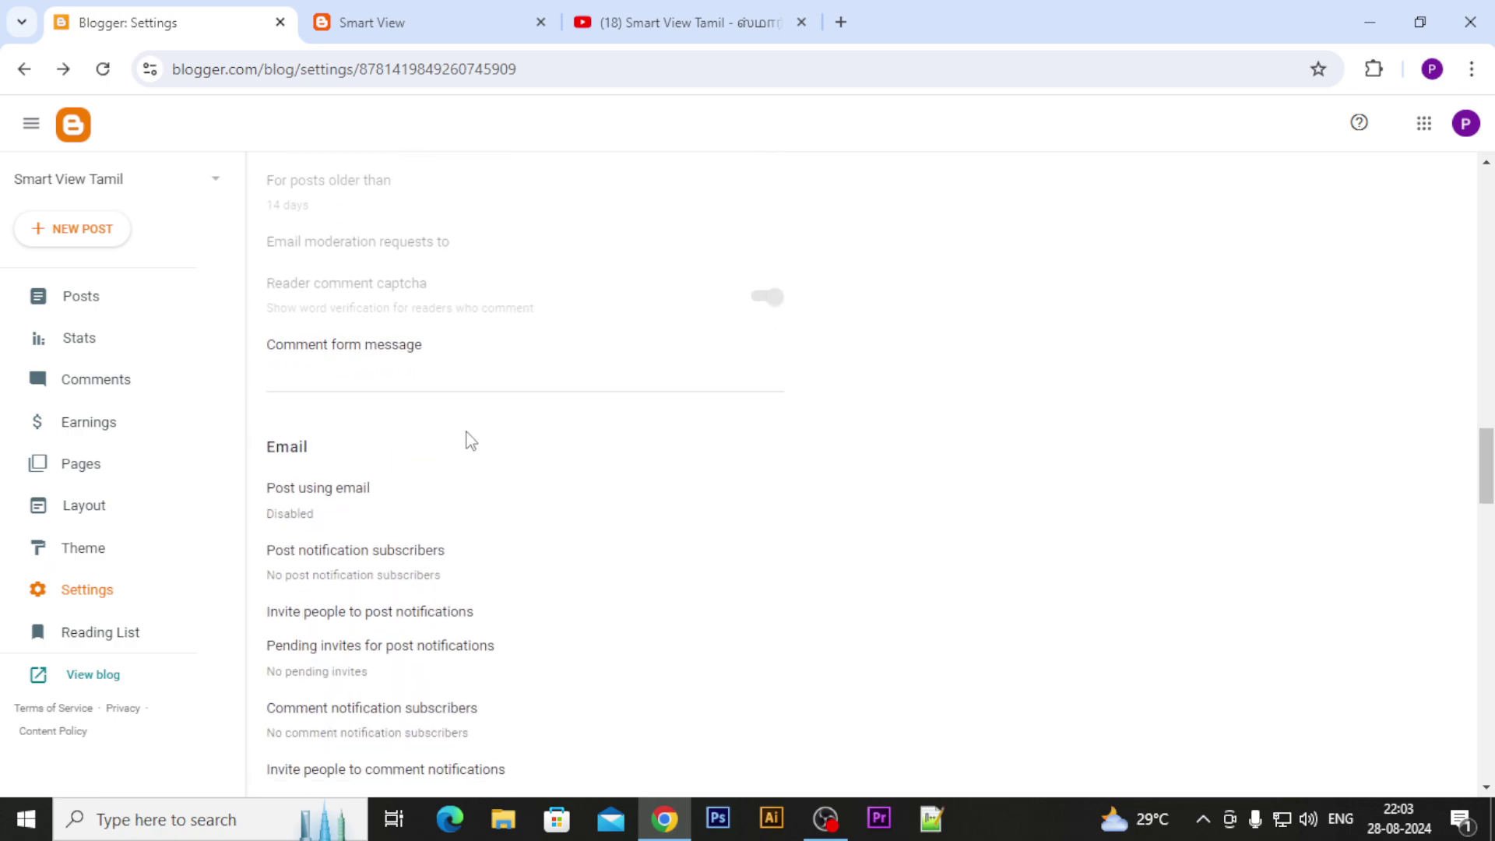
# Review the remaining settings from Meta tags through Errors and redirects, Crawlers and indexing and Monetization, and return to the Basic section.
pyautogui.scroll(-9, 470, 440)
pyautogui.scroll(-6, 466, 441)
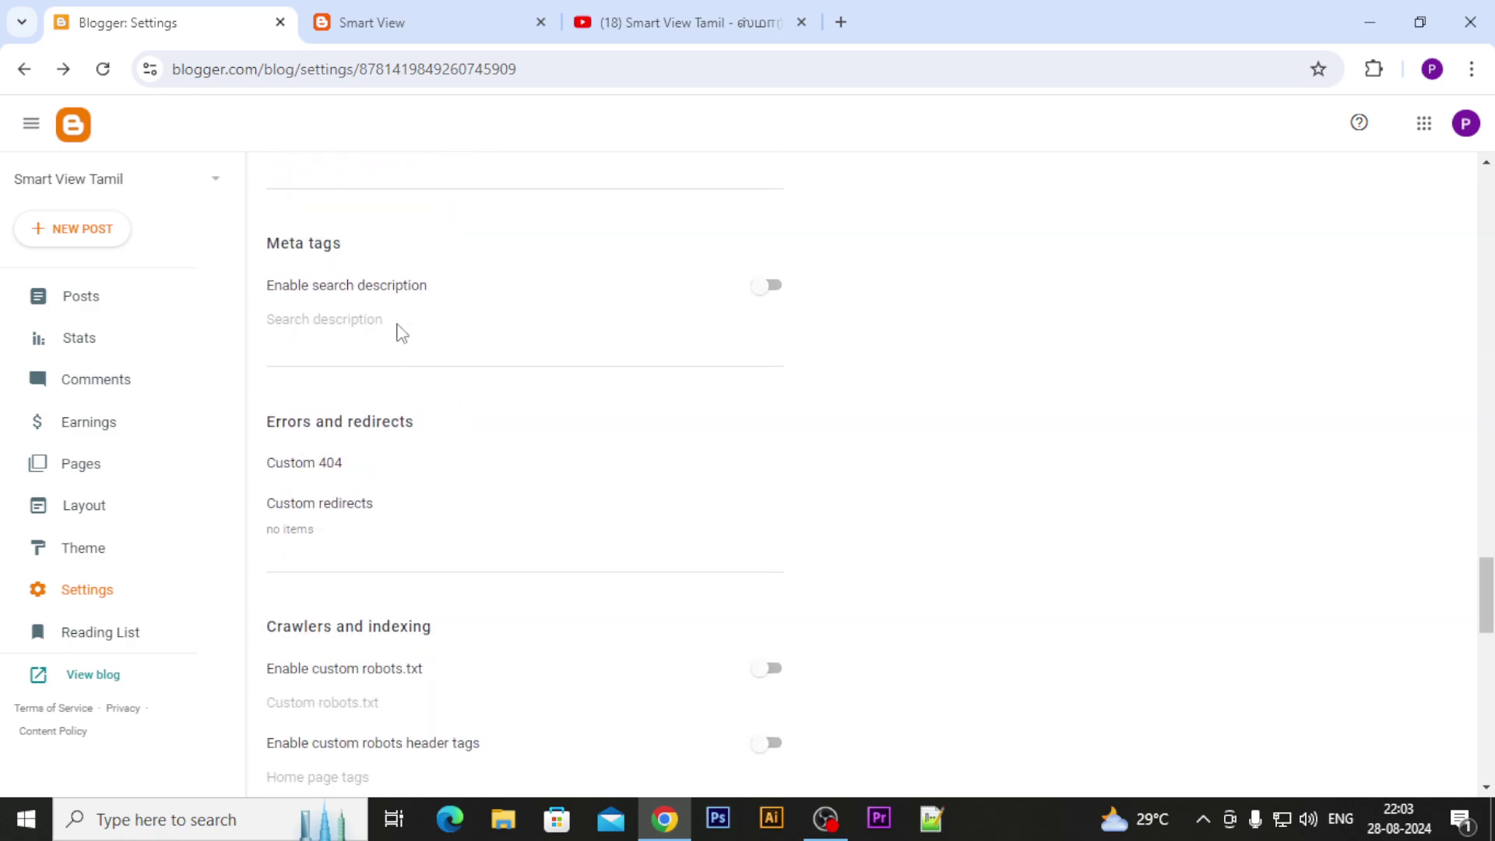
pyautogui.scroll(-4, 434, 455)
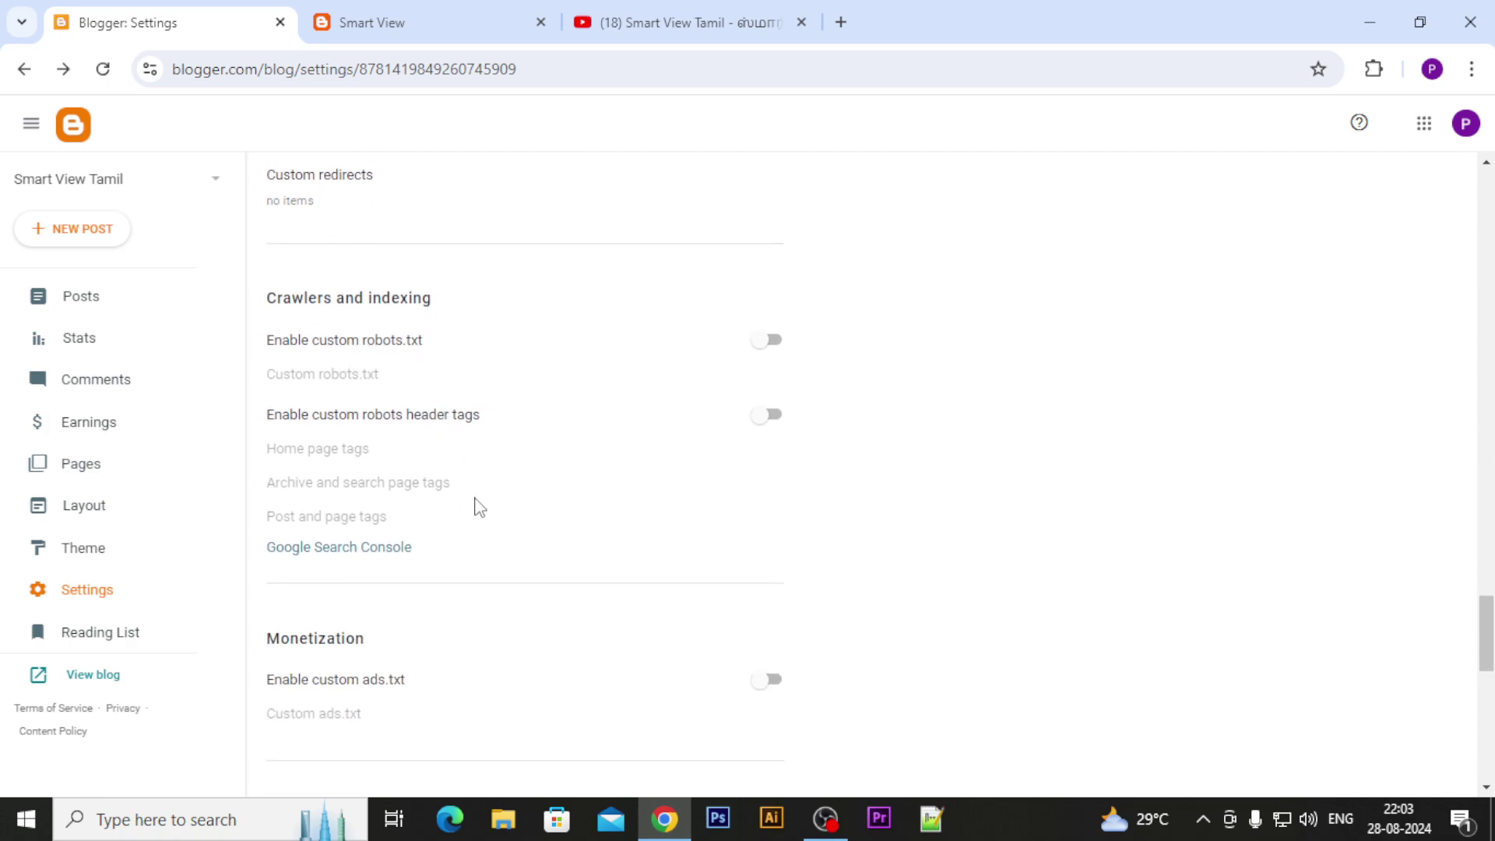
pyautogui.scroll(-2, 477, 506)
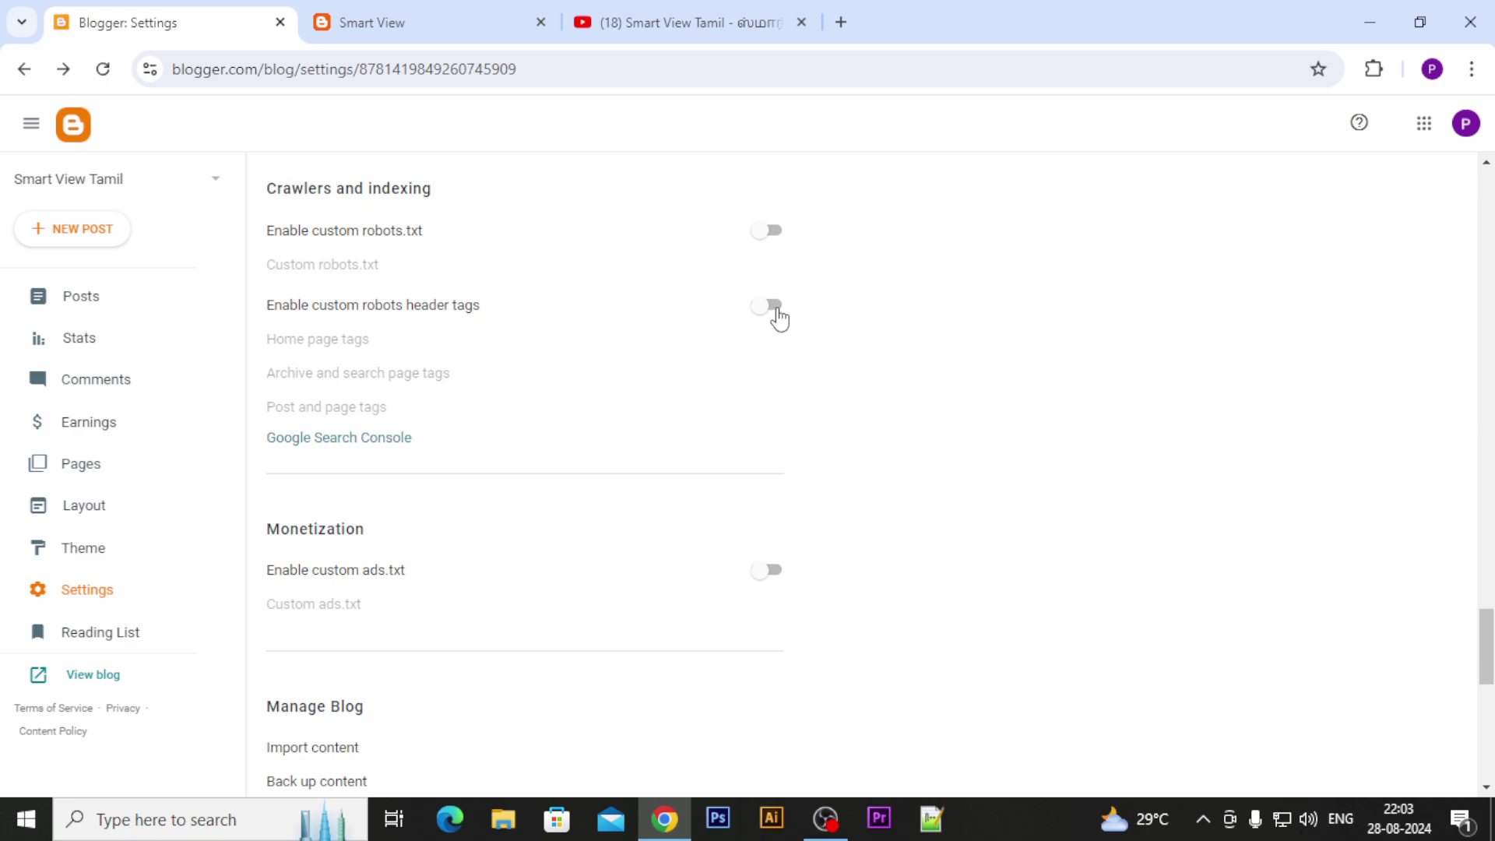
pyautogui.moveTo(407, 461); pyautogui.dragTo(255, 461)
pyautogui.click(483, 475)
pyautogui.scroll(-3, 534, 498)
pyautogui.moveTo(416, 357); pyautogui.dragTo(267, 360)
pyautogui.click(433, 387)
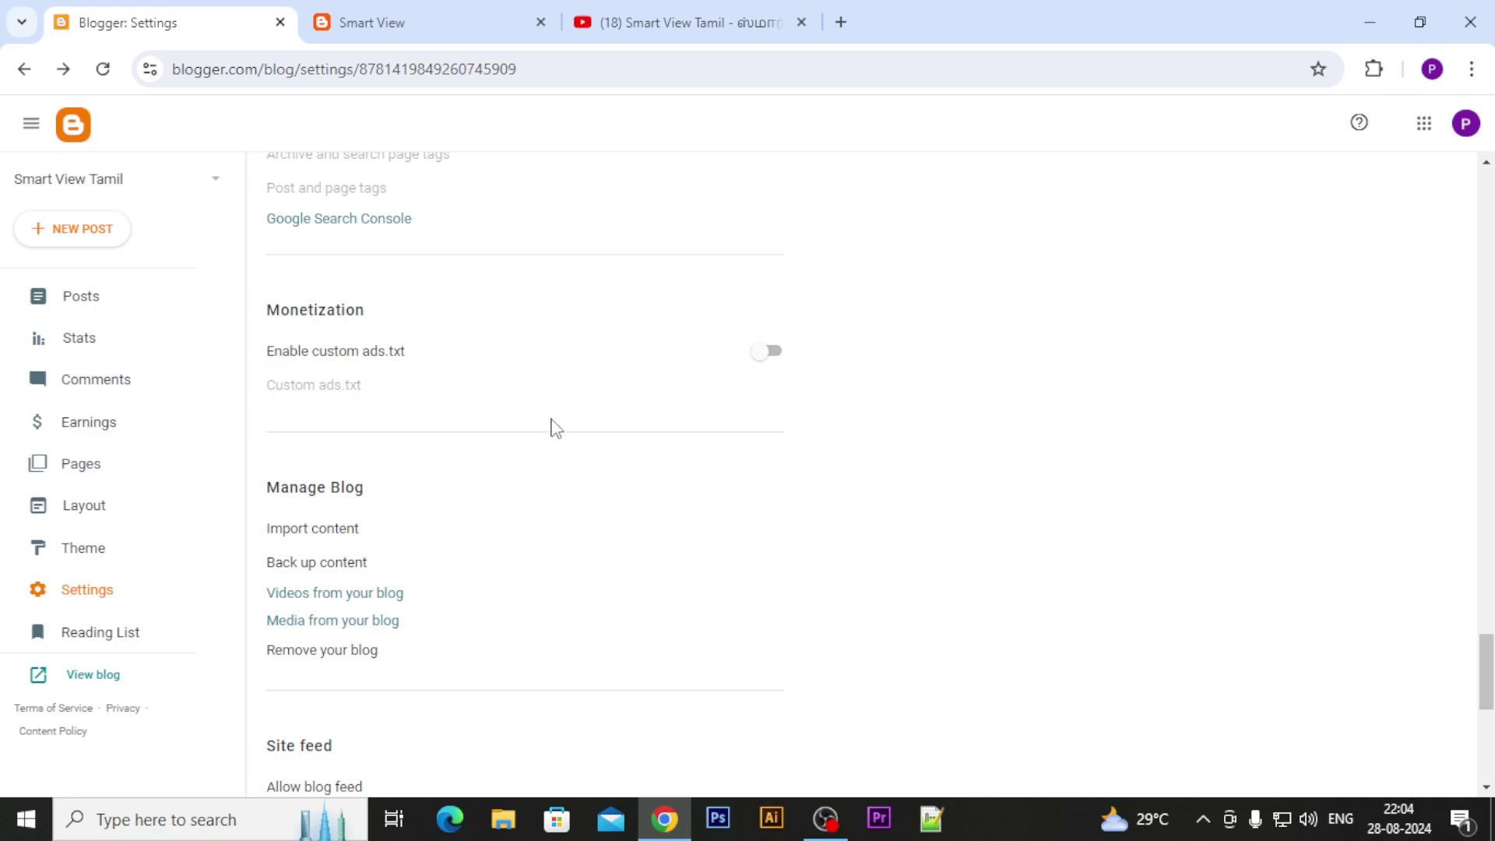
pyautogui.scroll(20, 554, 426)
pyautogui.scroll(1, 555, 427)
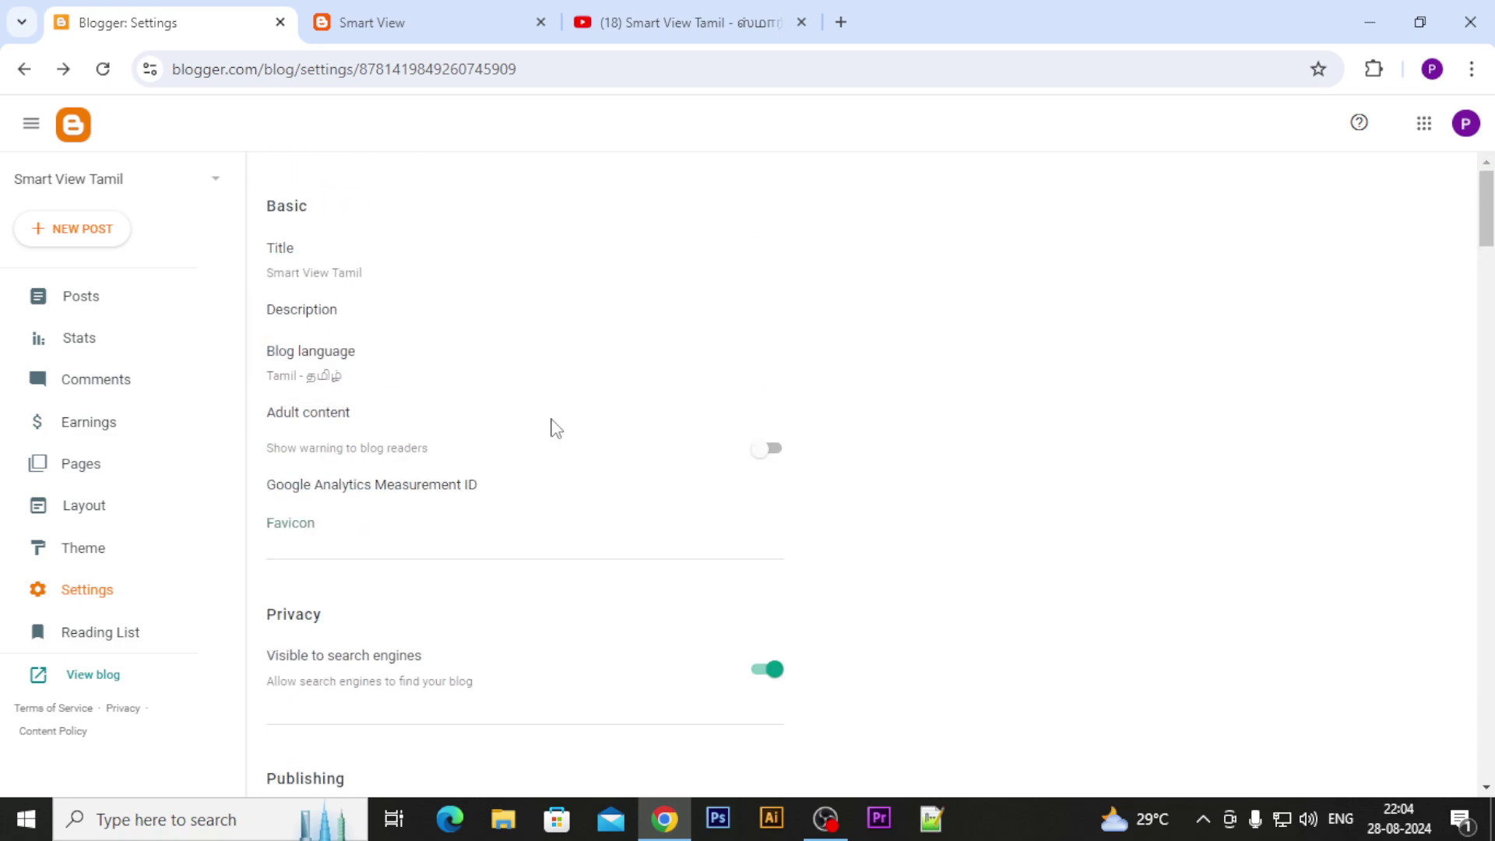
# View the published Smart View blog, switch to the Smart View Tamil YouTube channel and skim its home page.
pyautogui.click(380, 6)
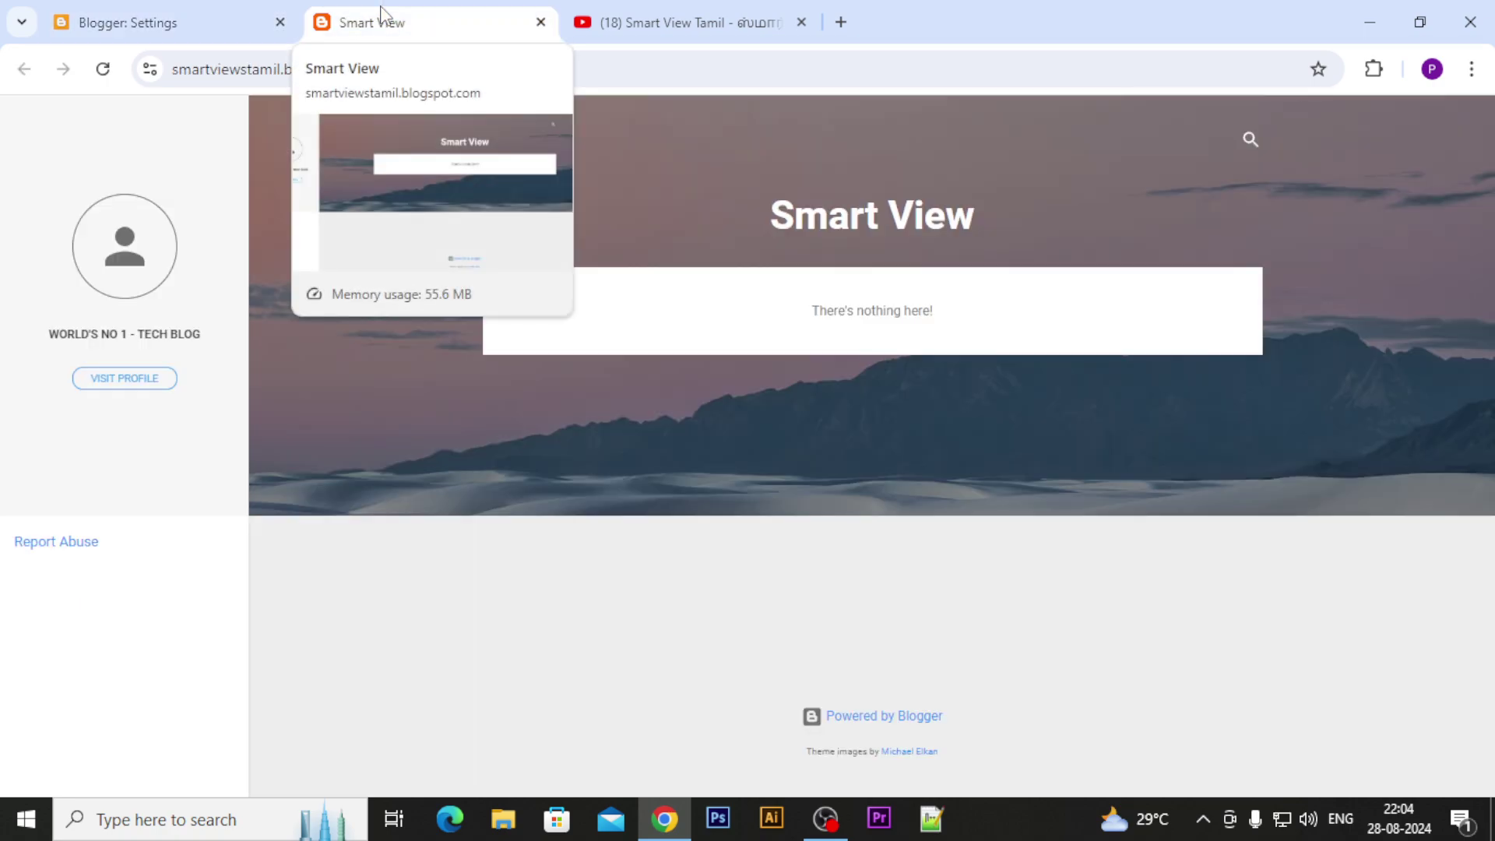
pyautogui.click(632, 6)
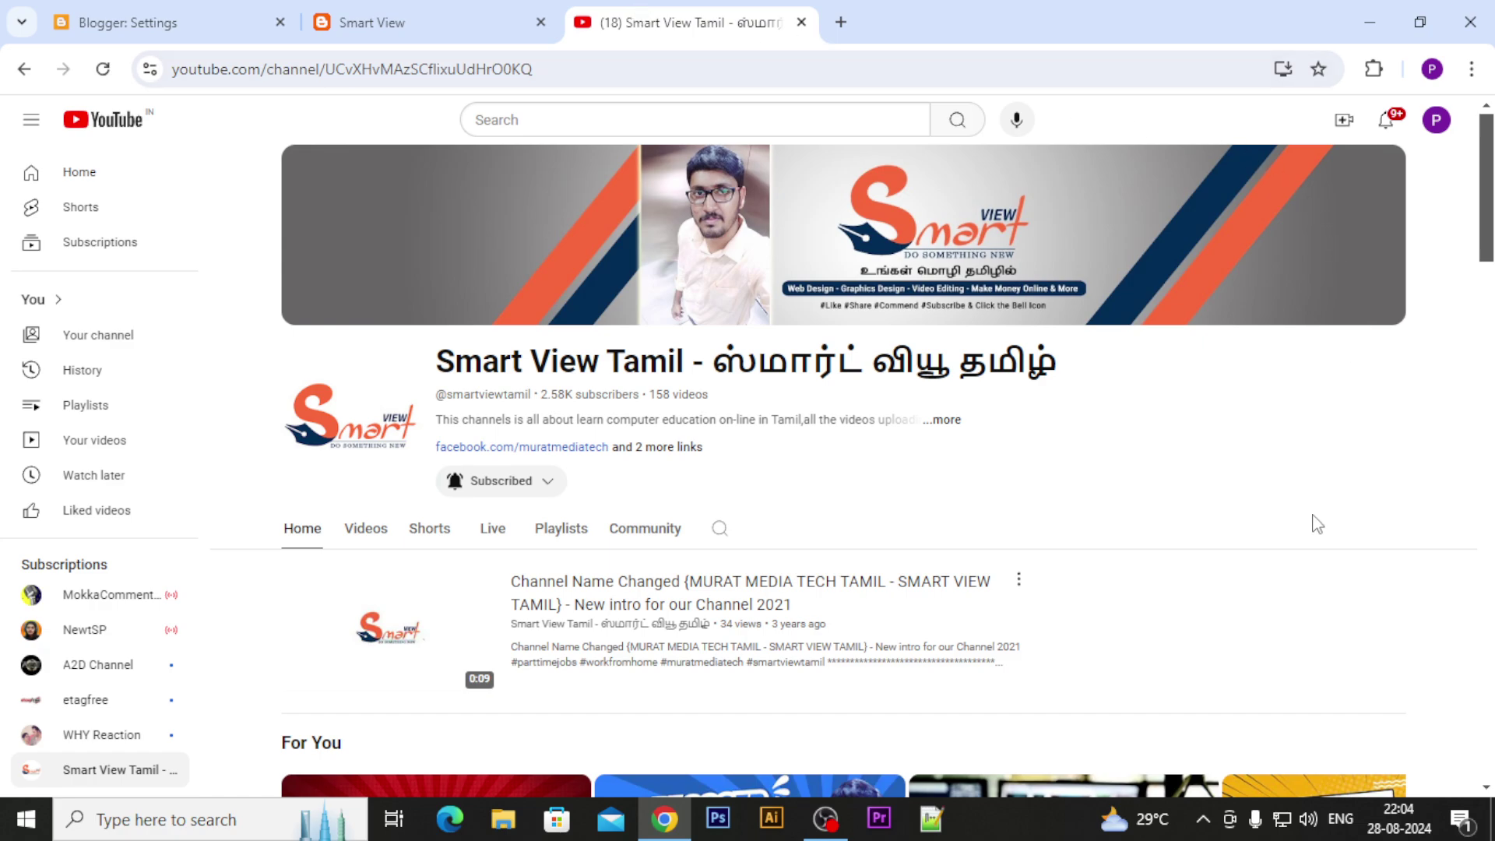
pyautogui.scroll(-12, 1314, 536)
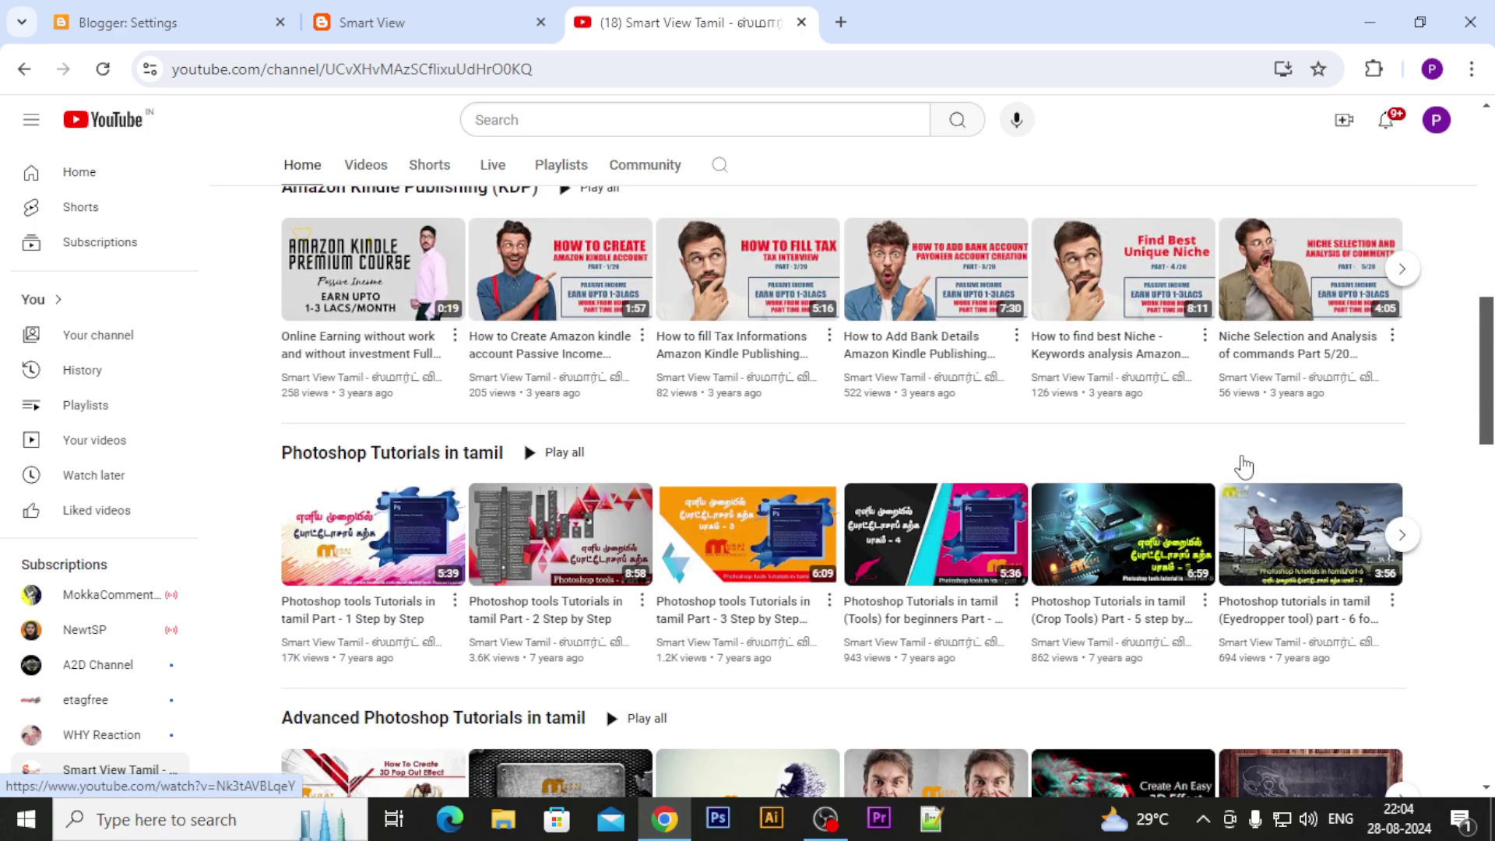
pyautogui.scroll(12, 1244, 465)
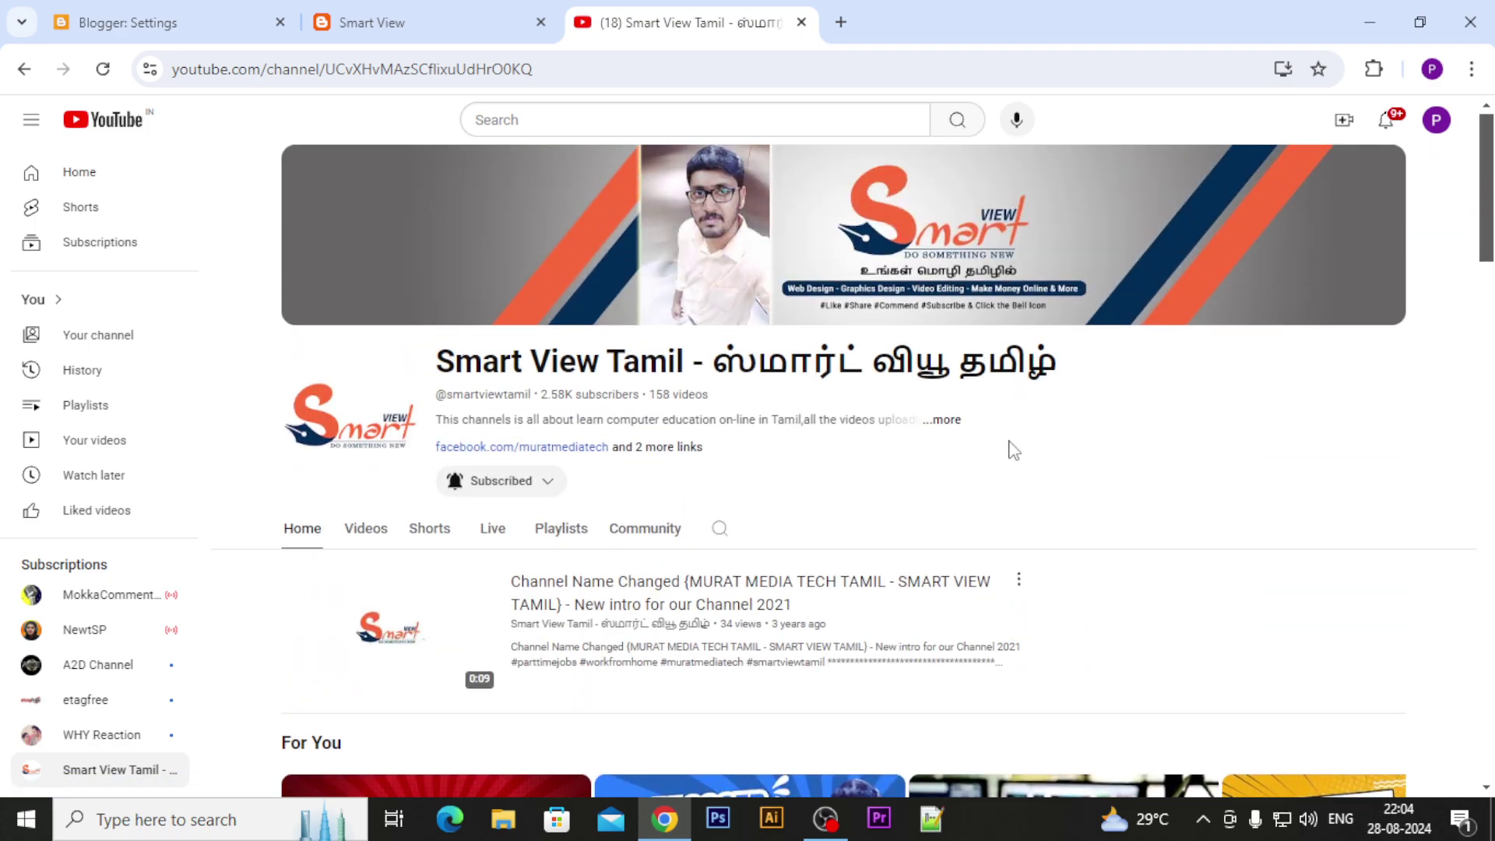
# Look through the channel's For You, Amazon Kindle Publishing (KDP) and Photoshop Tutorials in tamil video rows.
pyautogui.scroll(-6, 914, 474)
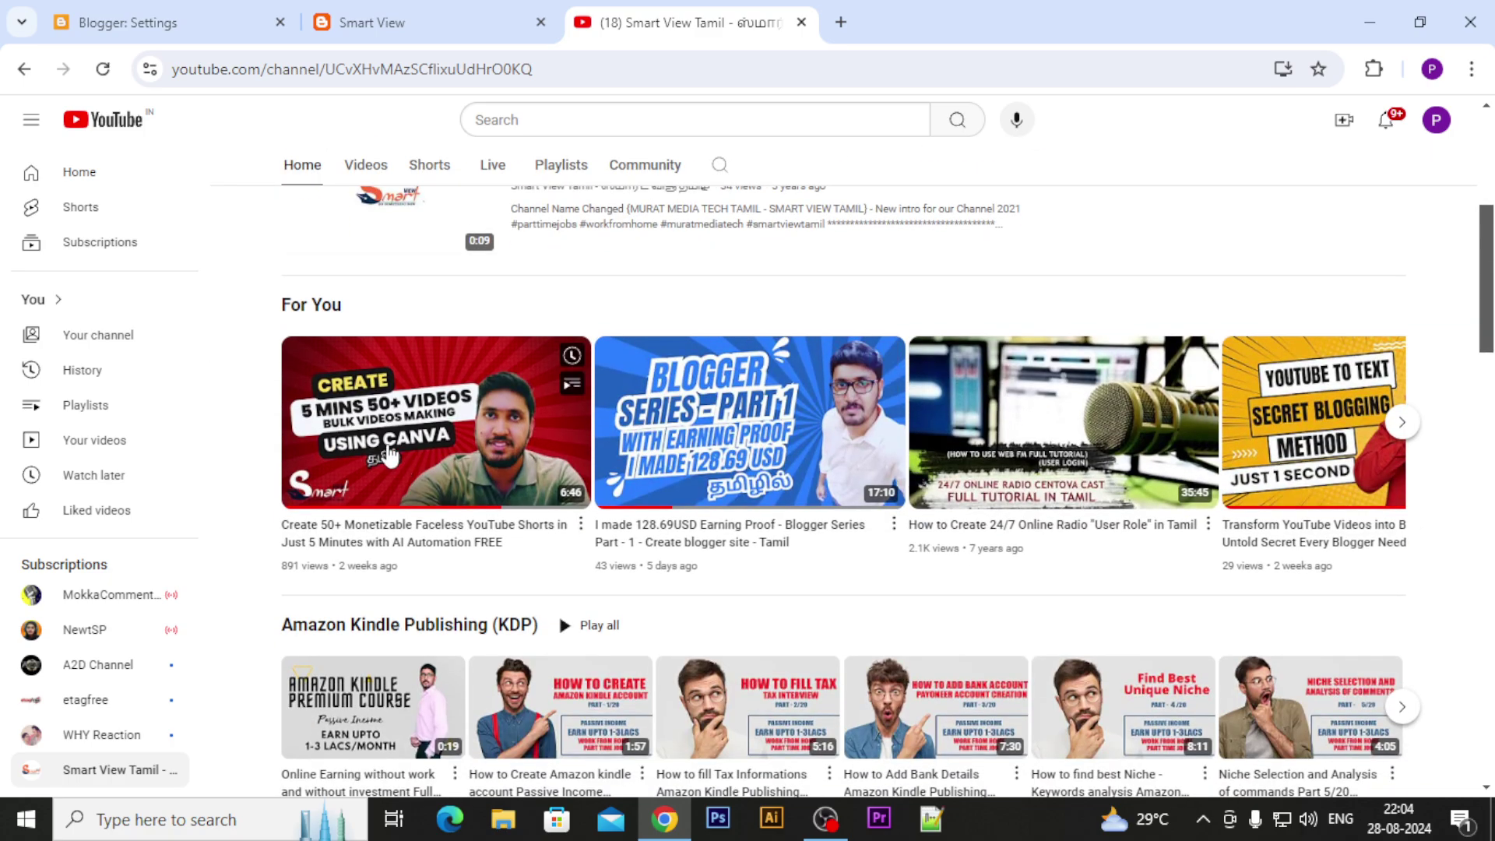
pyautogui.scroll(-3, 348, 433)
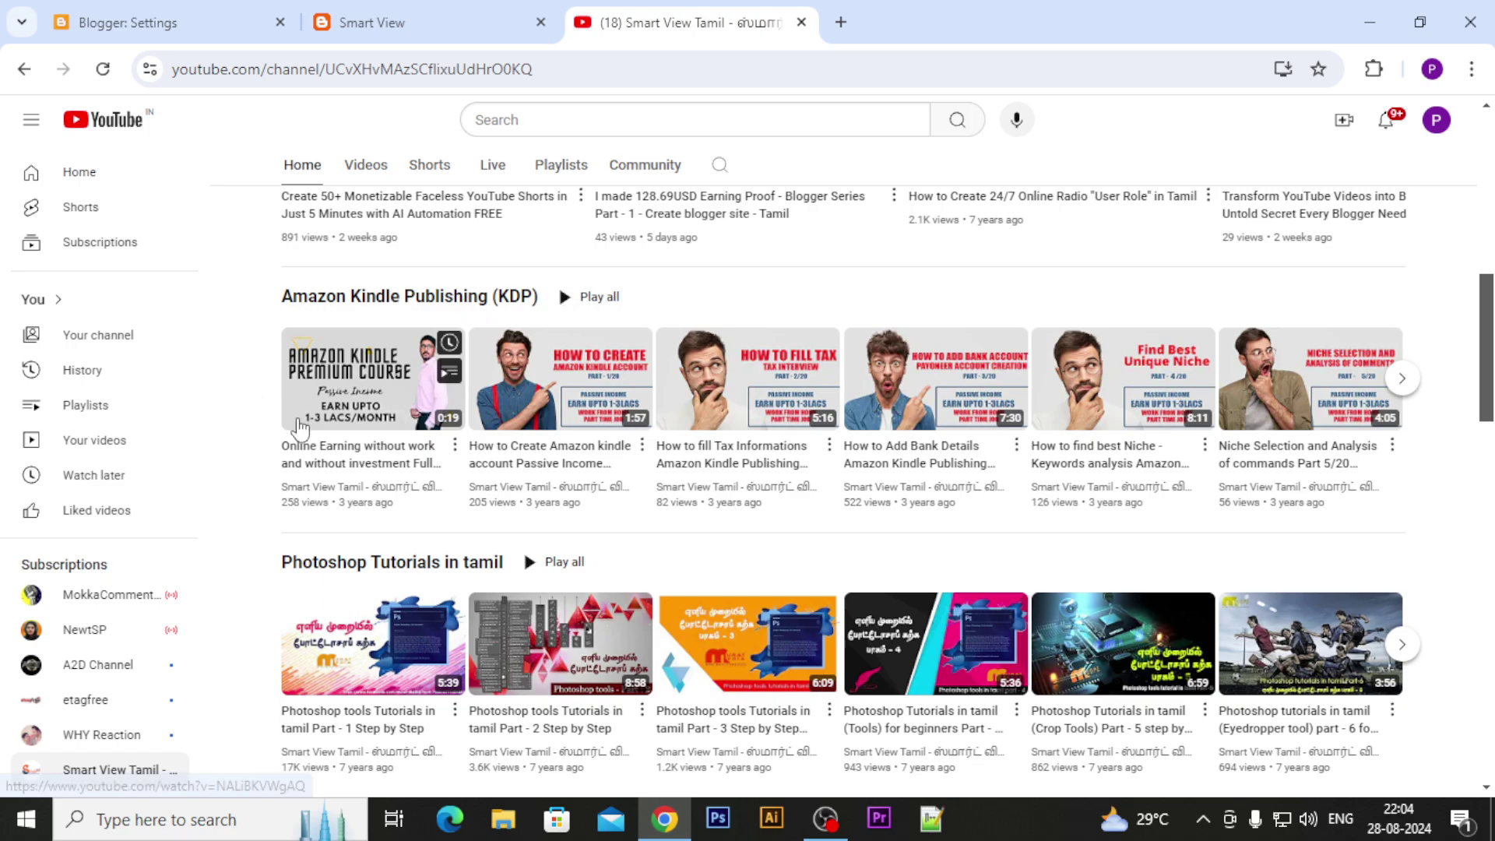
pyautogui.scroll(-3, 293, 420)
pyautogui.scroll(4, 294, 411)
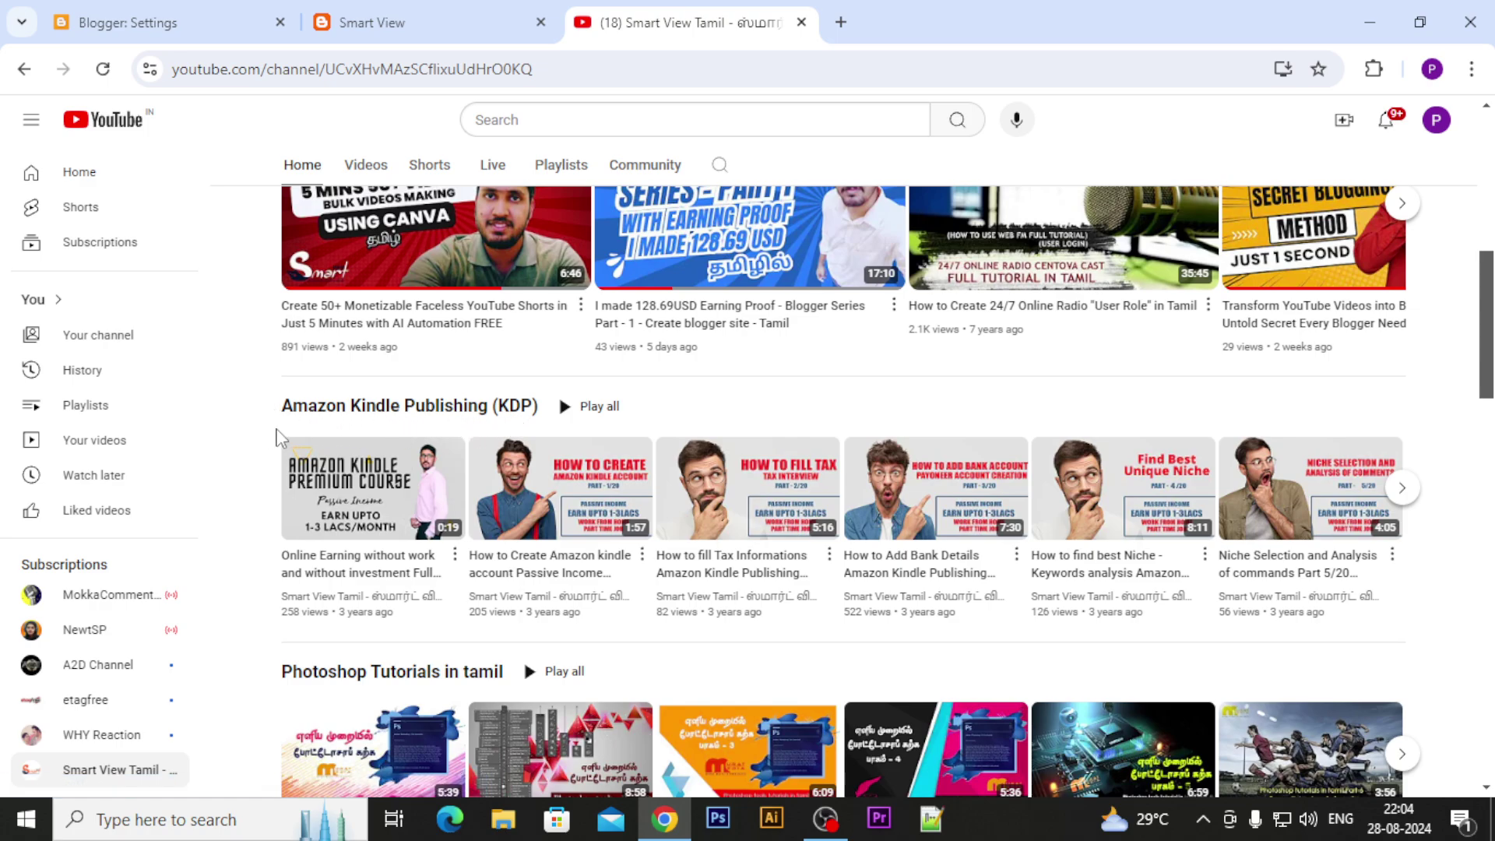
pyautogui.scroll(-3, 268, 407)
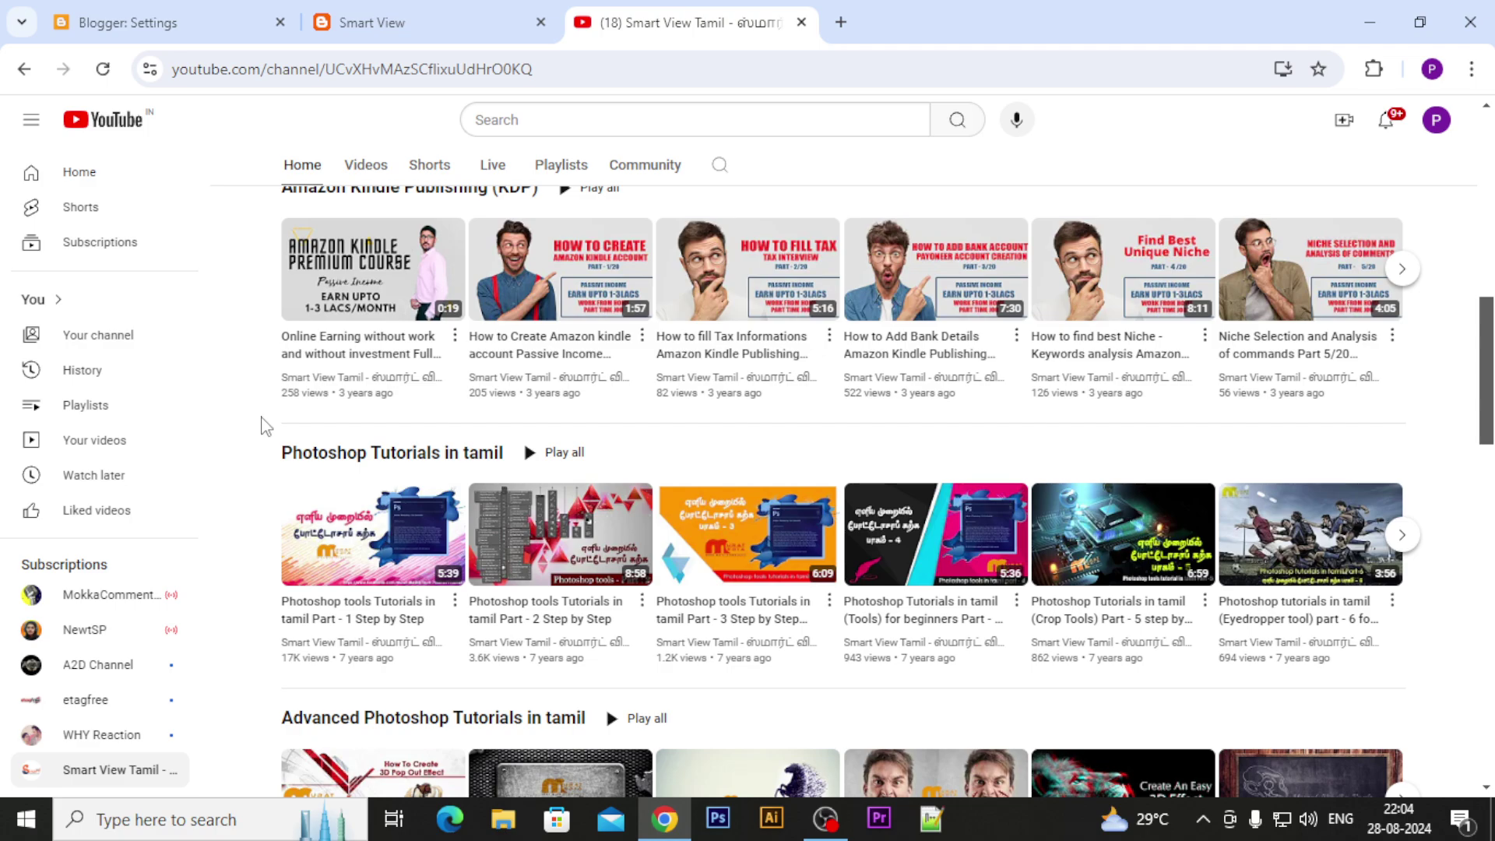
pyautogui.scroll(-1, 265, 419)
pyautogui.scroll(1, 265, 415)
pyautogui.scroll(-3, 264, 411)
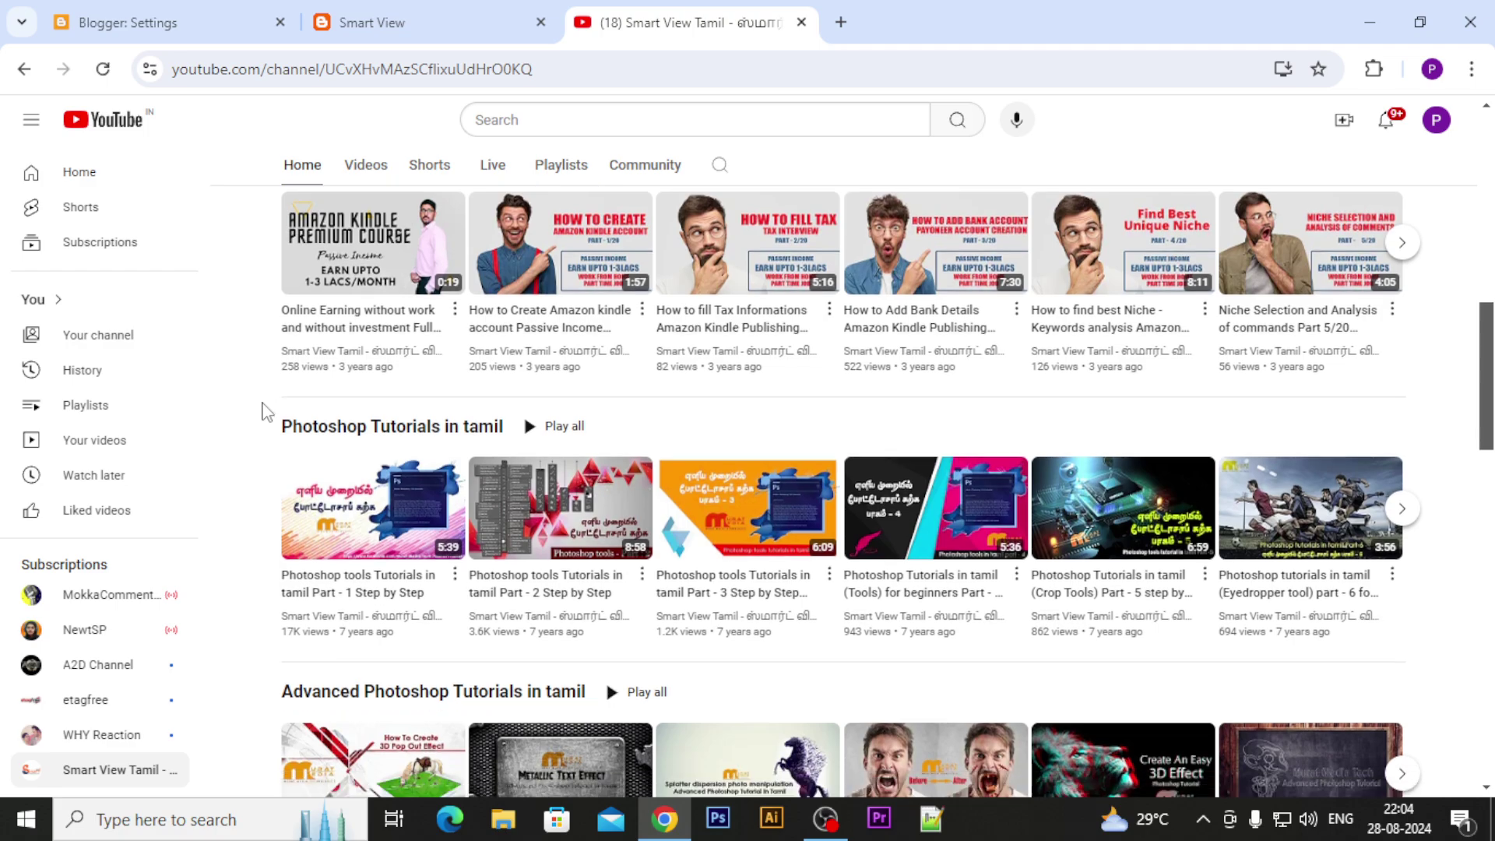
# Browse the channel's Advanced Photoshop, HTML Basics, Website Series, More Video Series, Featured channels and Shorts sections, and return to the channel header.
pyautogui.scroll(-2, 257, 452)
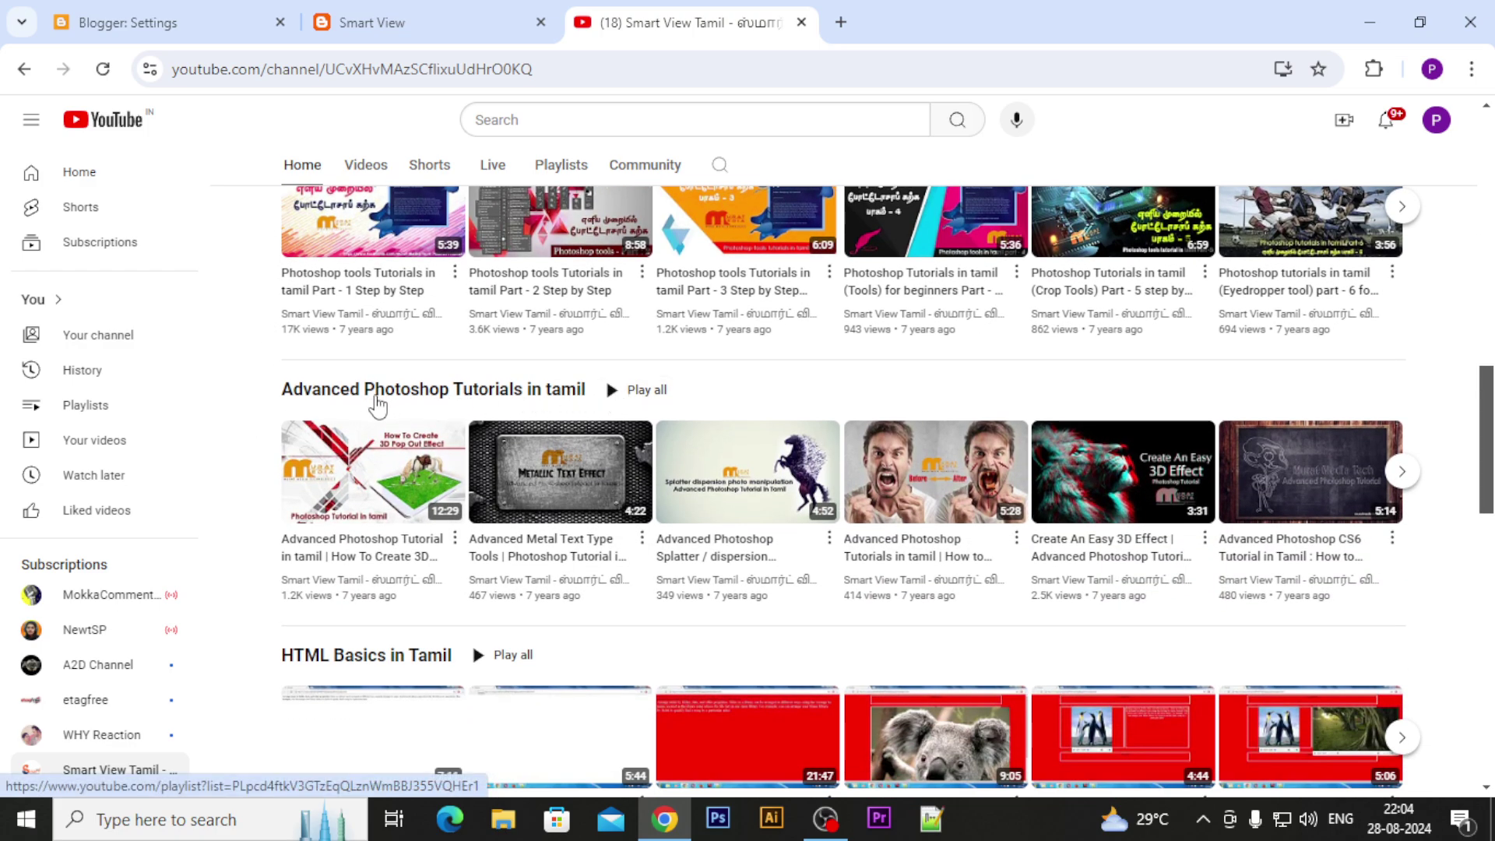
pyautogui.scroll(-4, 317, 437)
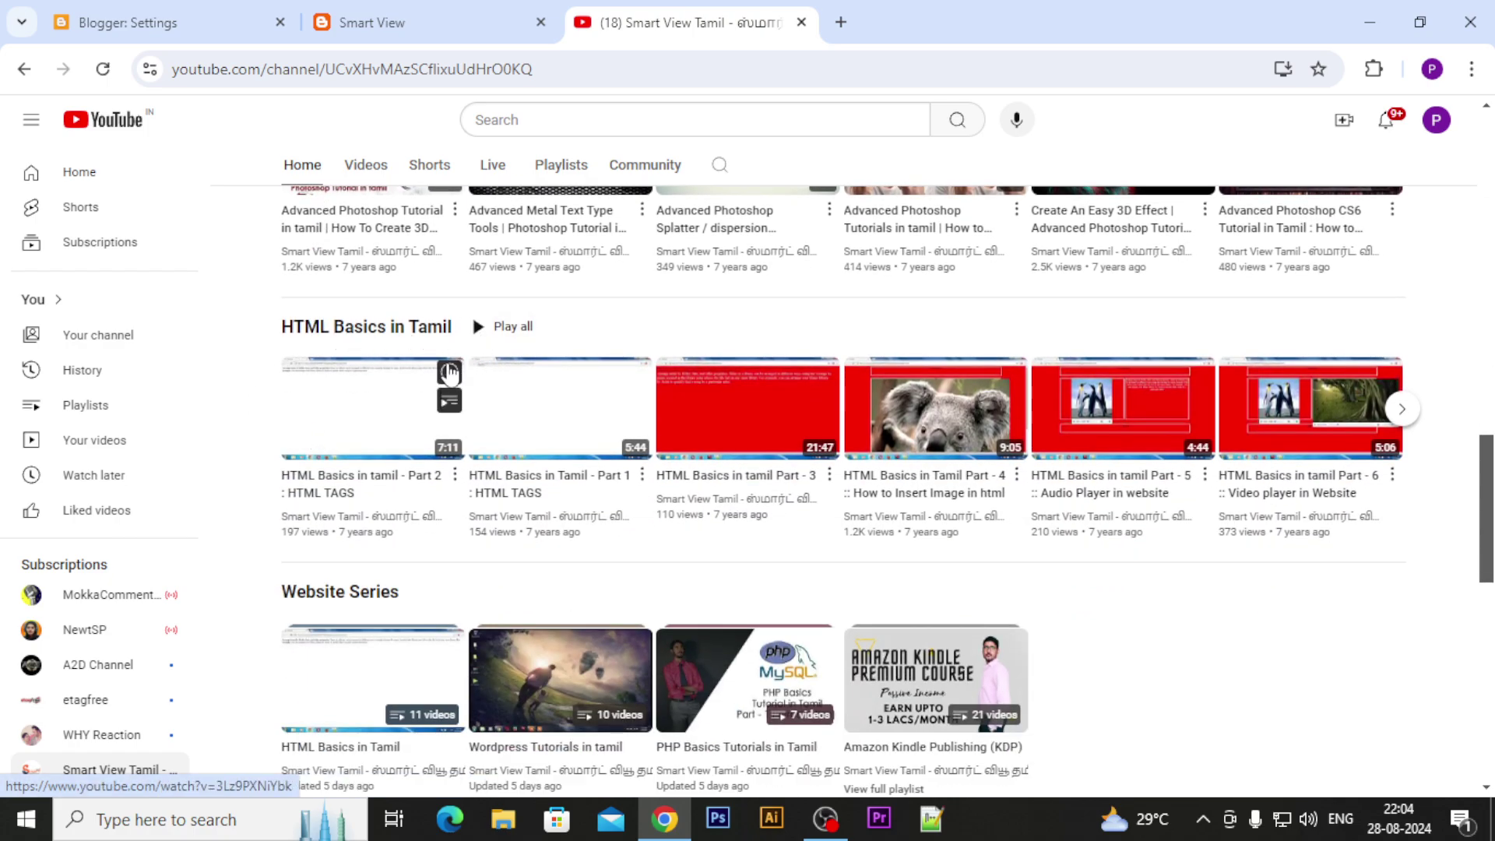
pyautogui.scroll(-3, 240, 389)
pyautogui.scroll(-3, 464, 387)
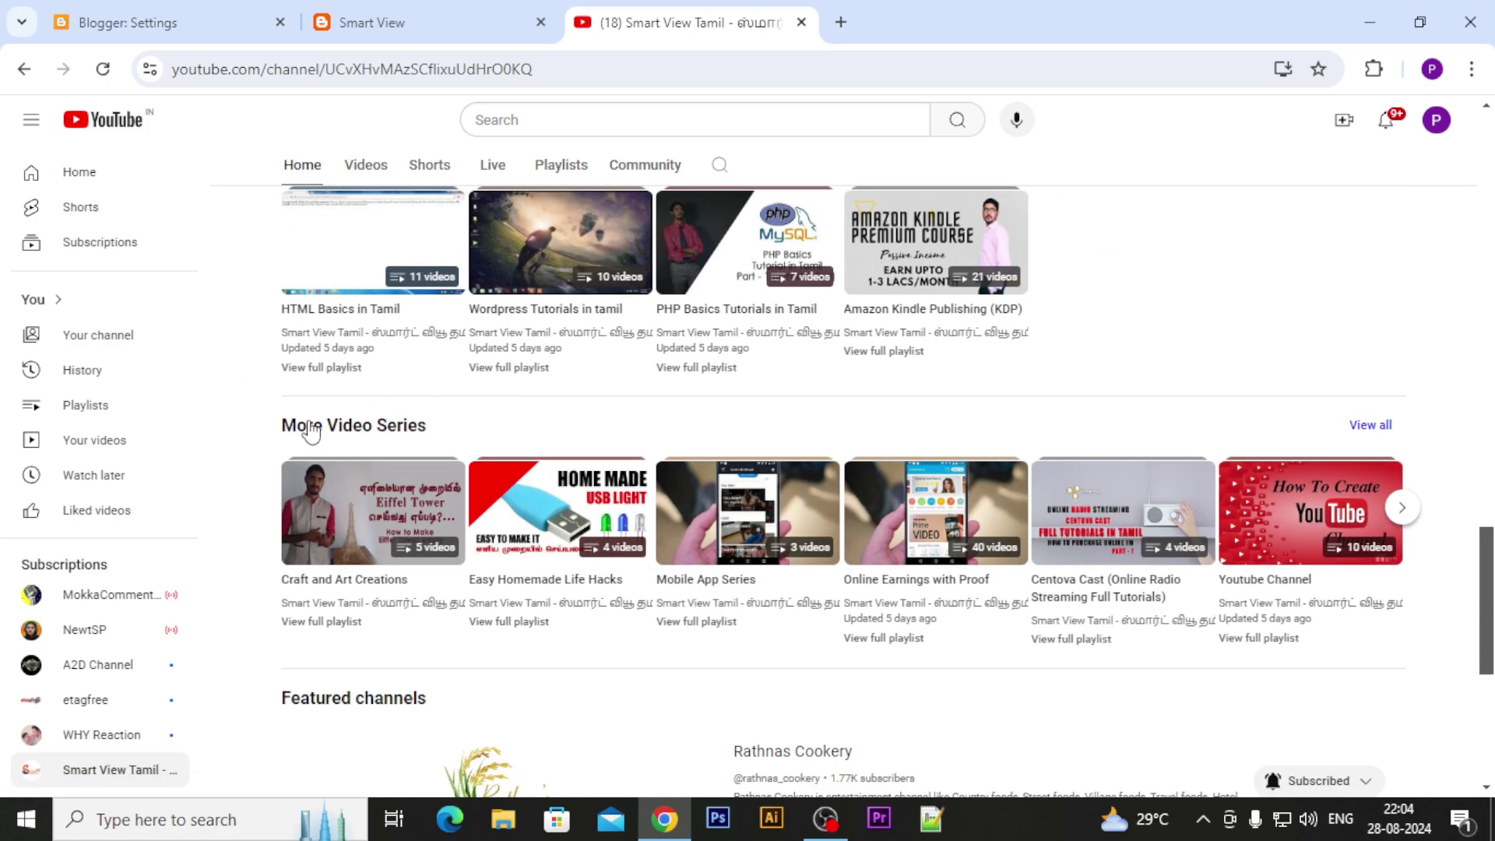
pyautogui.scroll(3, 277, 434)
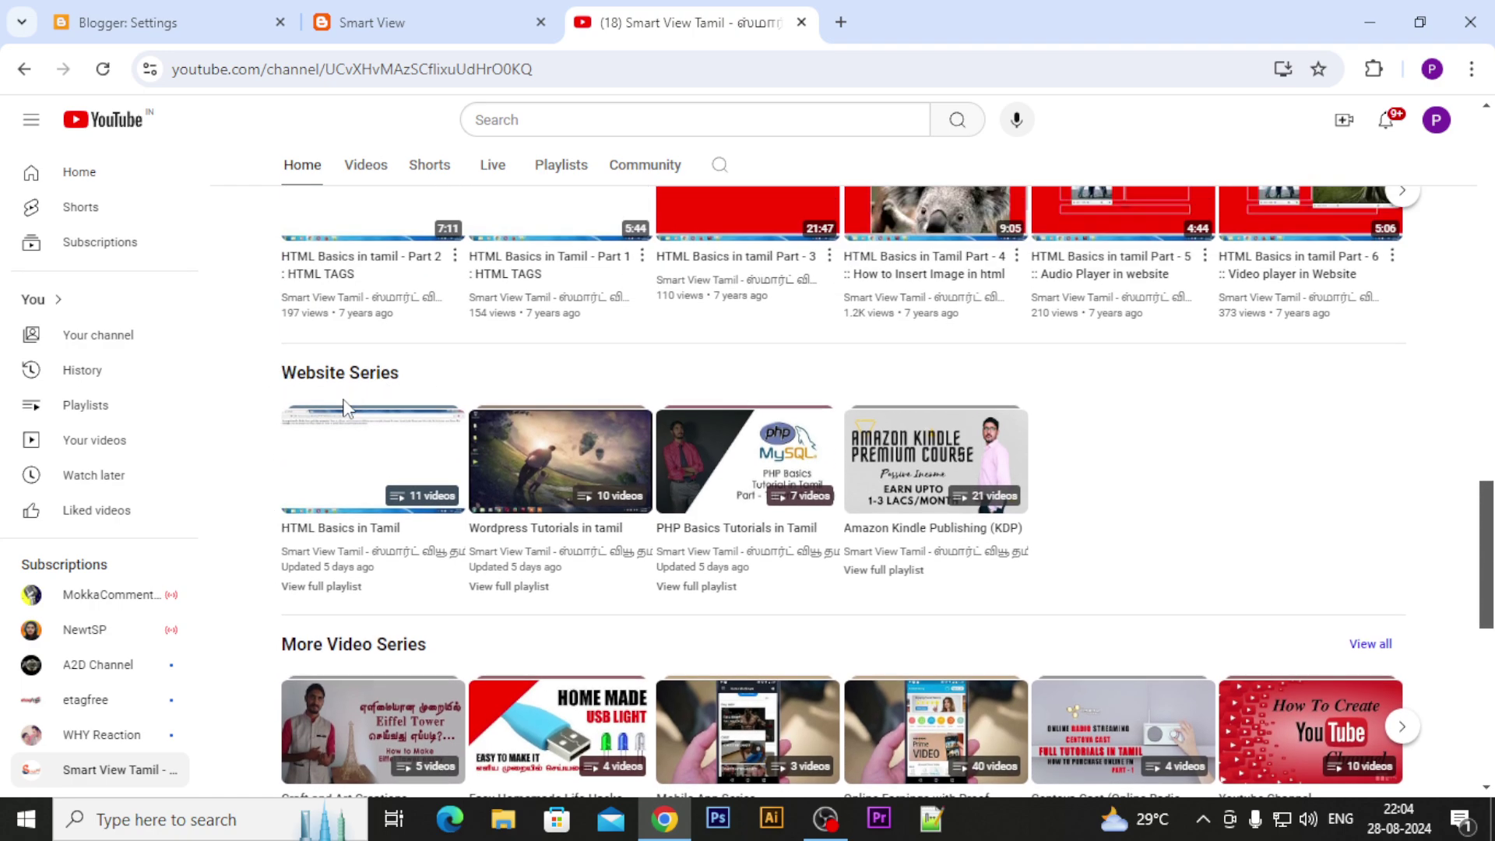
pyautogui.scroll(-3, 345, 397)
pyautogui.scroll(3, 347, 378)
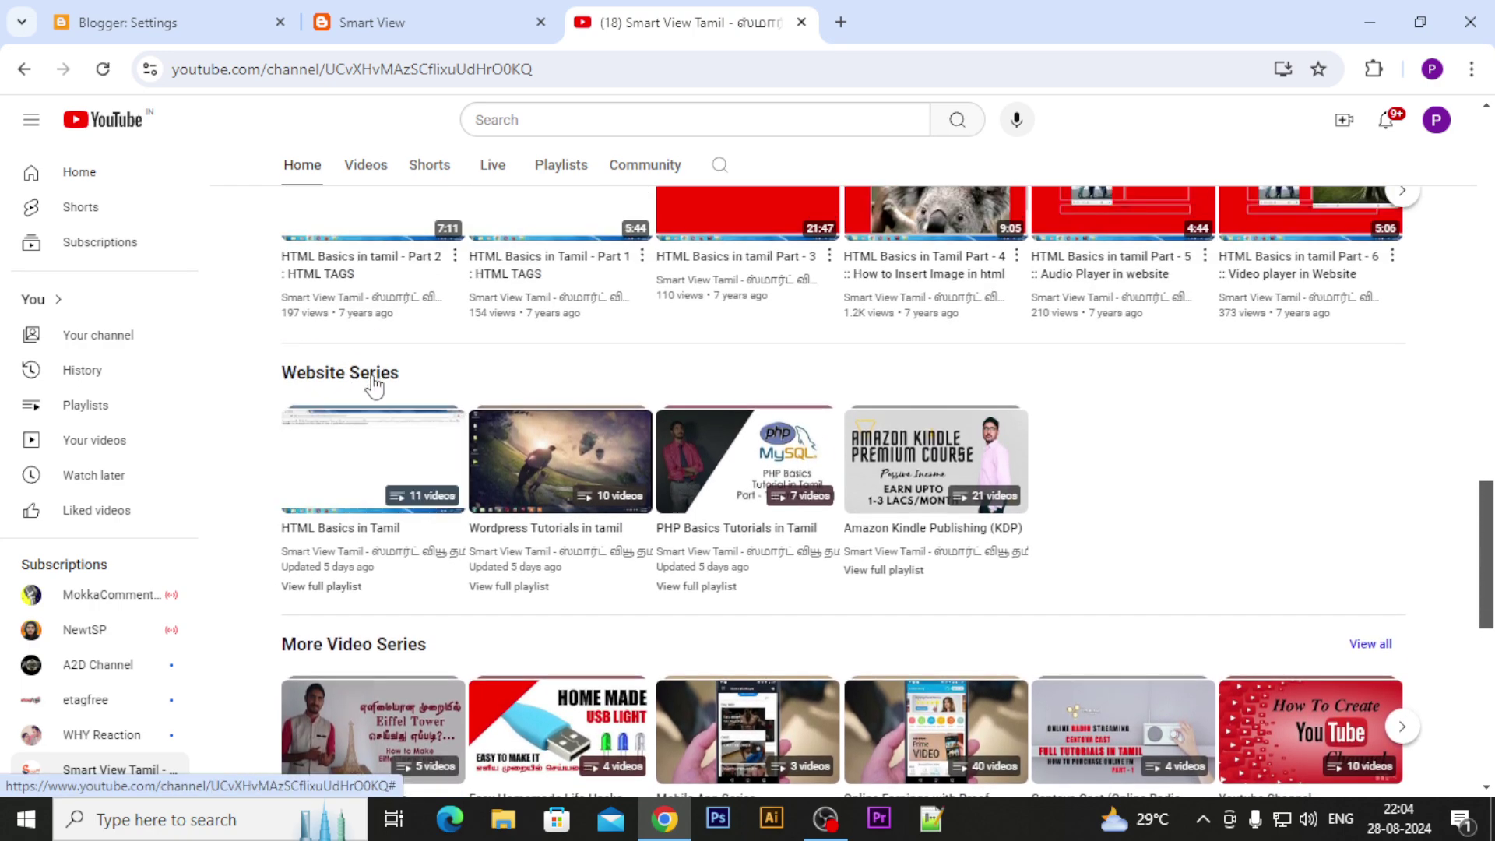
pyautogui.scroll(-2, 407, 574)
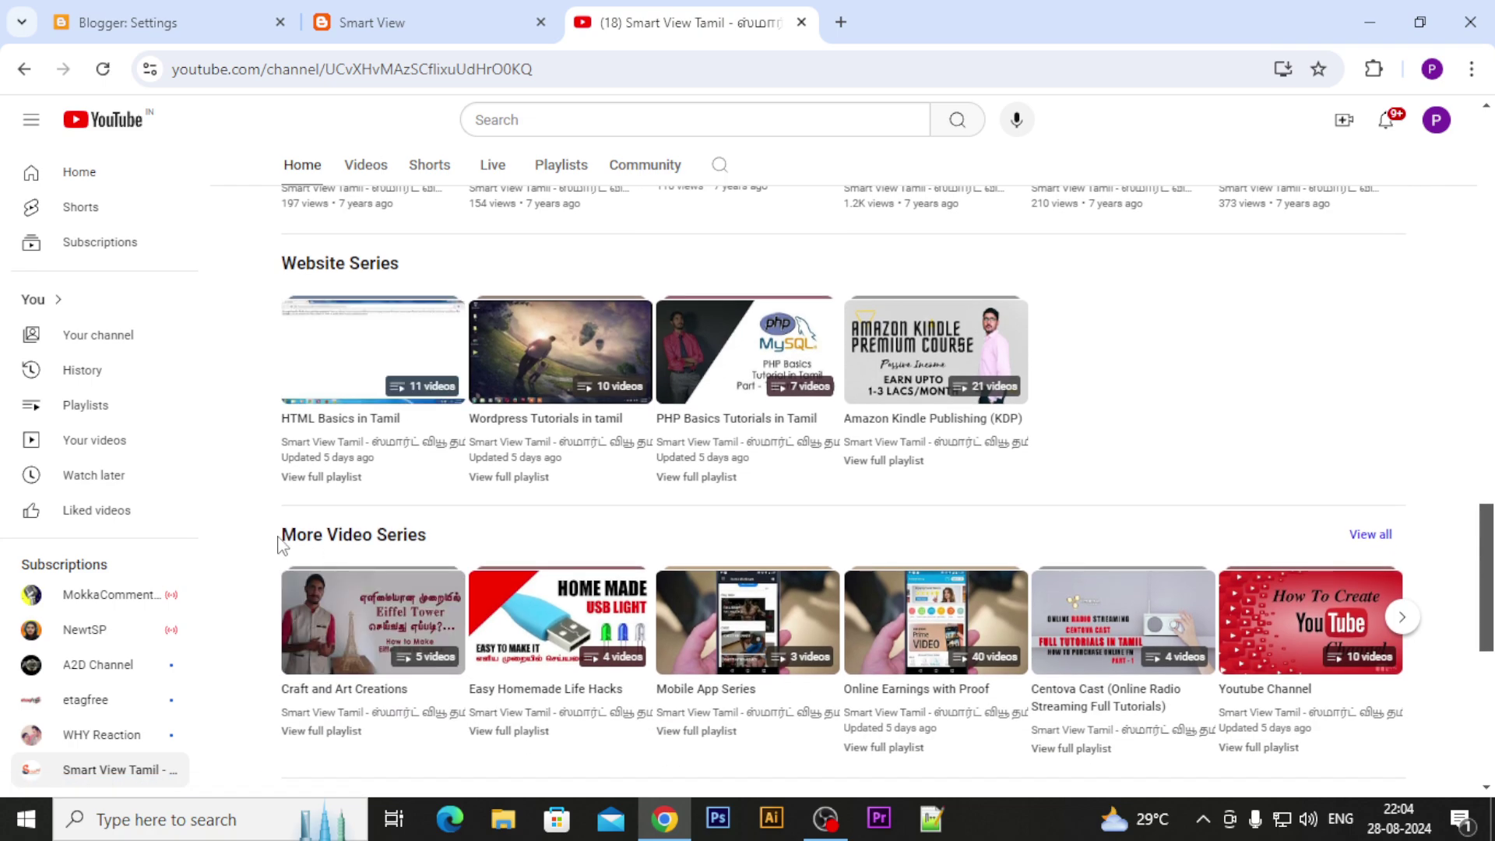
pyautogui.scroll(-3, 282, 545)
pyautogui.scroll(-3, 555, 426)
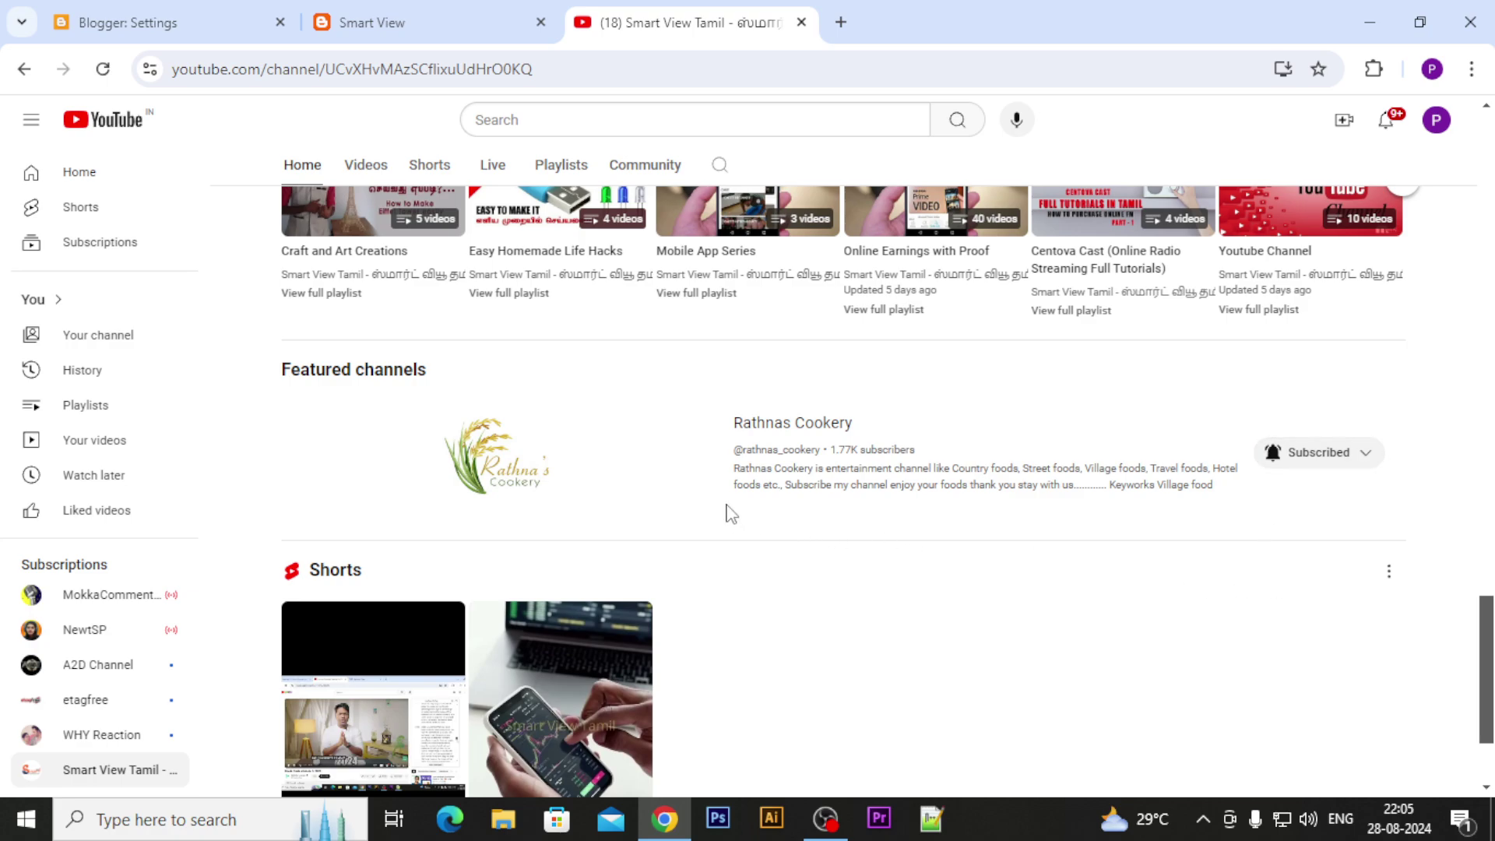
pyautogui.scroll(-2, 839, 595)
pyautogui.scroll(10, 836, 594)
pyautogui.scroll(10, 832, 594)
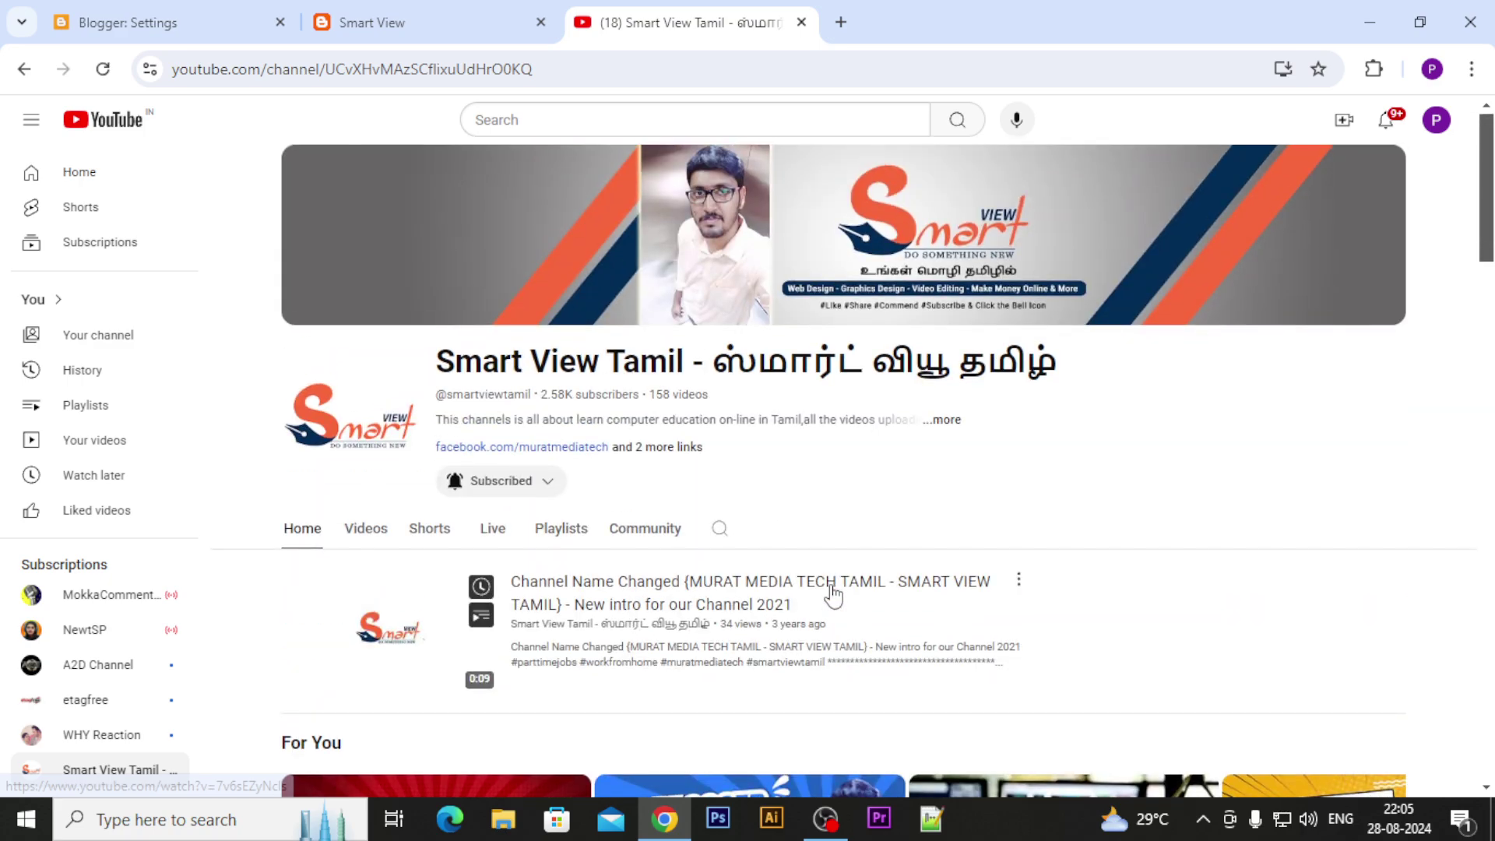
pyautogui.rightClick(866, 434)
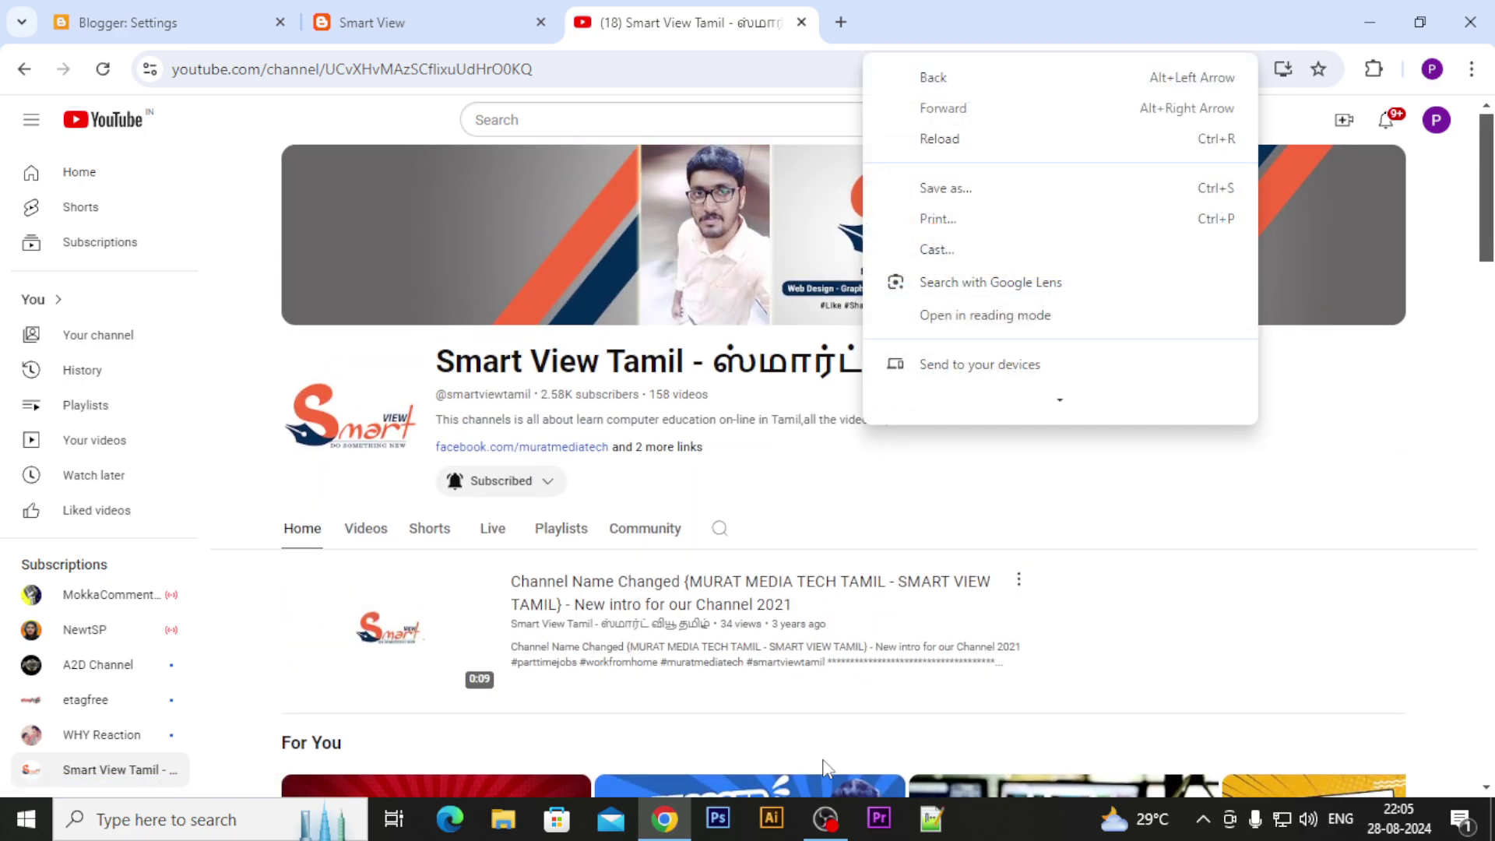
pyautogui.click(862, 528)
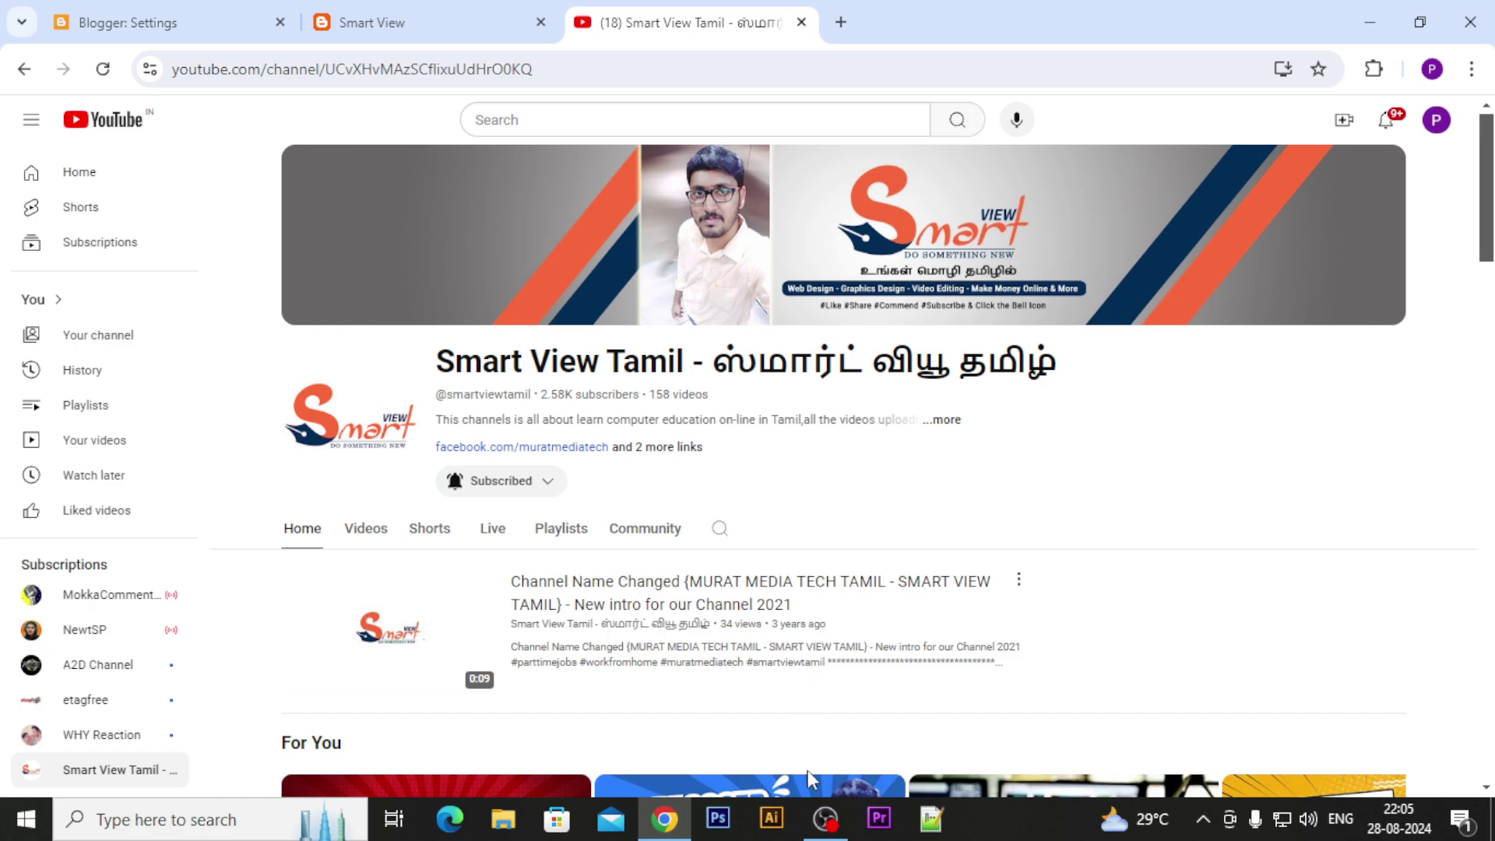
pyautogui.moveTo(825, 830)
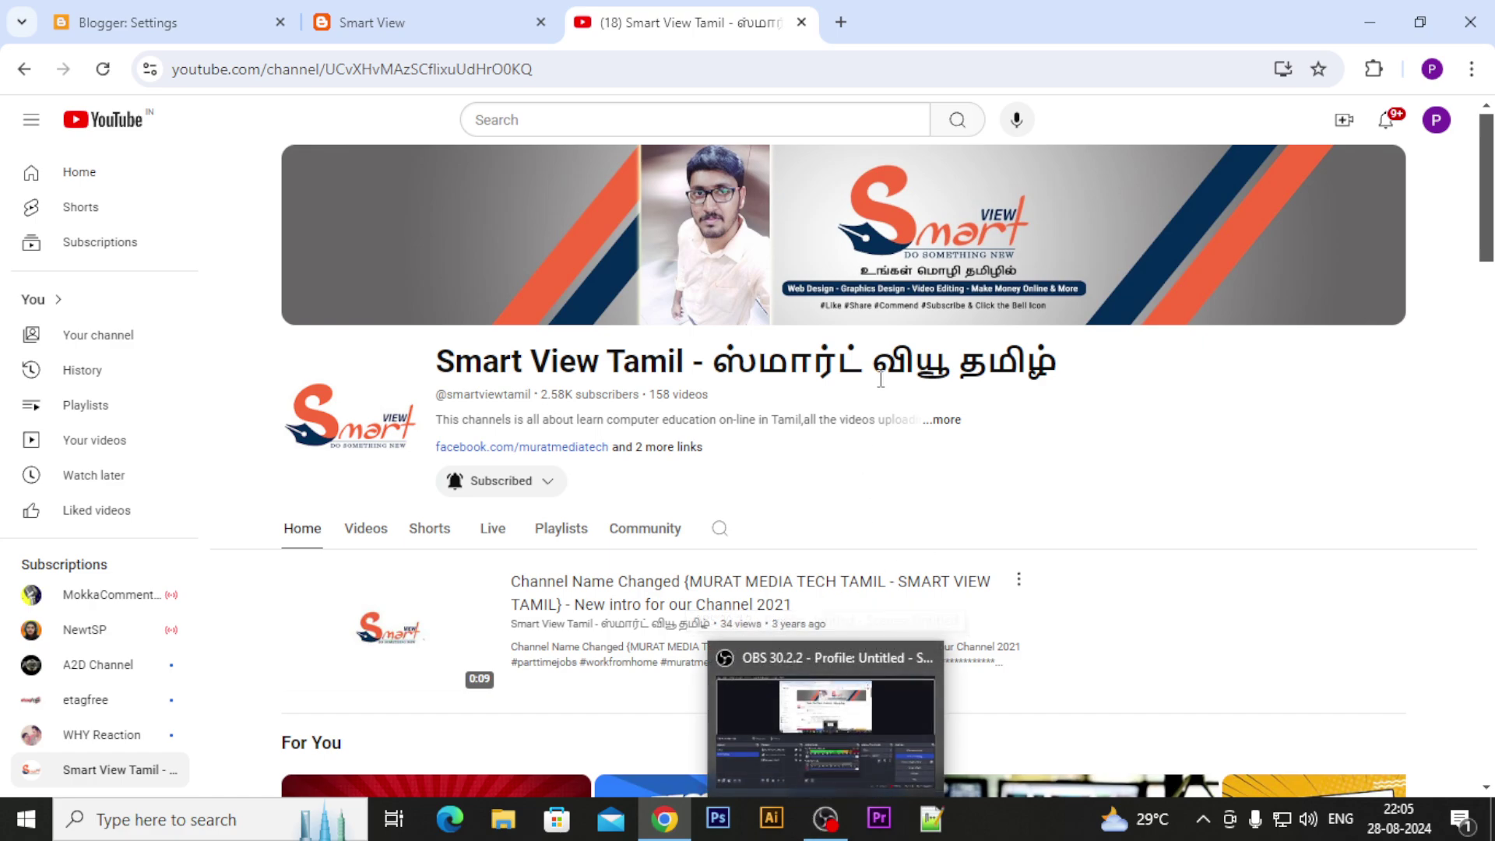